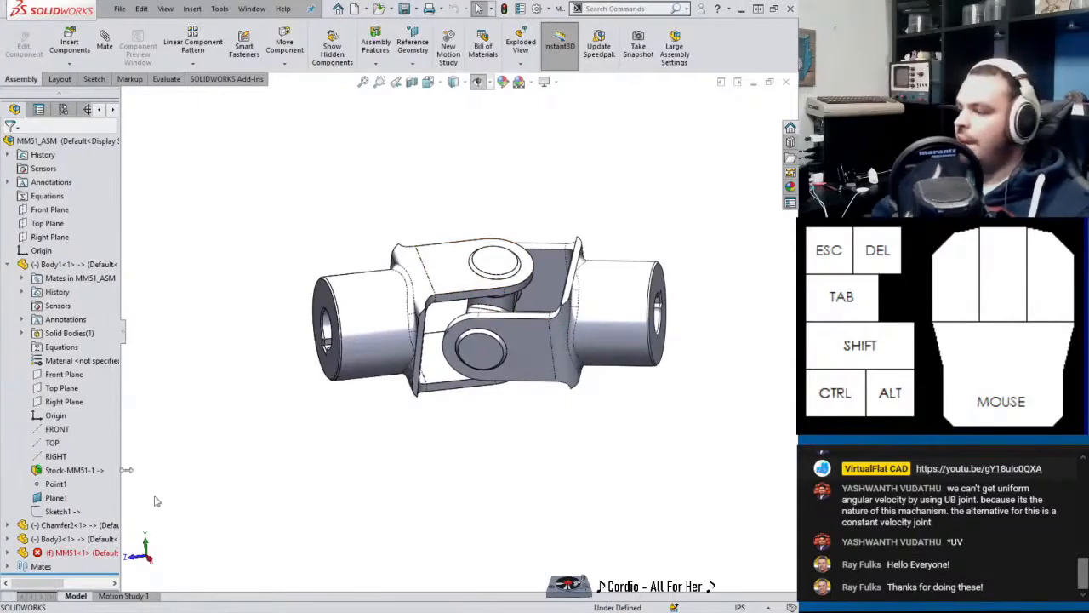
Switch to Firefox and load 507movements.com in a new browser tab.
mouse_move(352, 609)
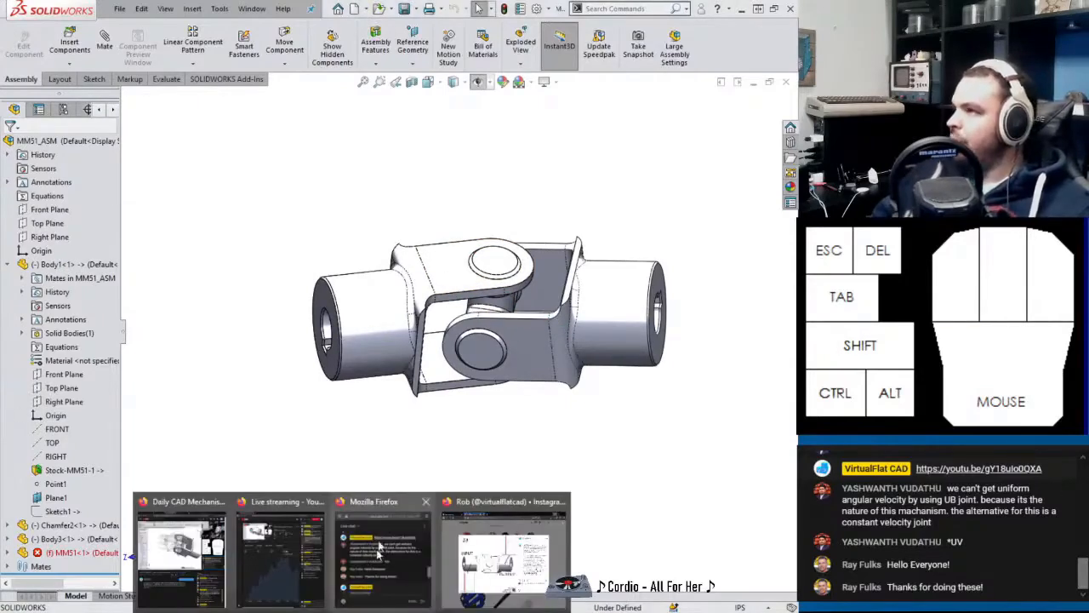
left_click(483, 536)
left_click(289, 10)
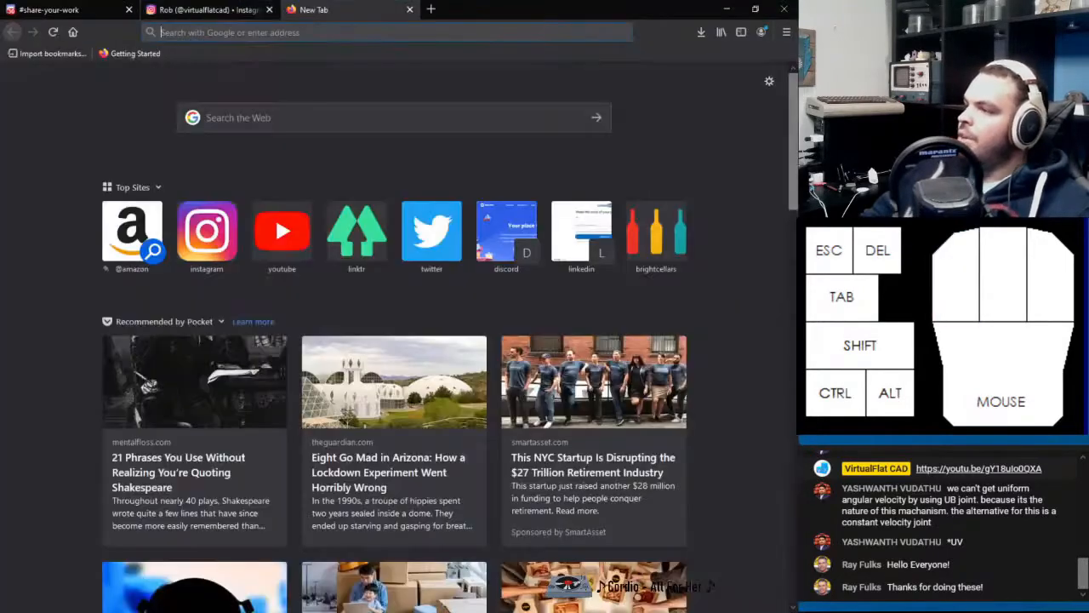
type("507")
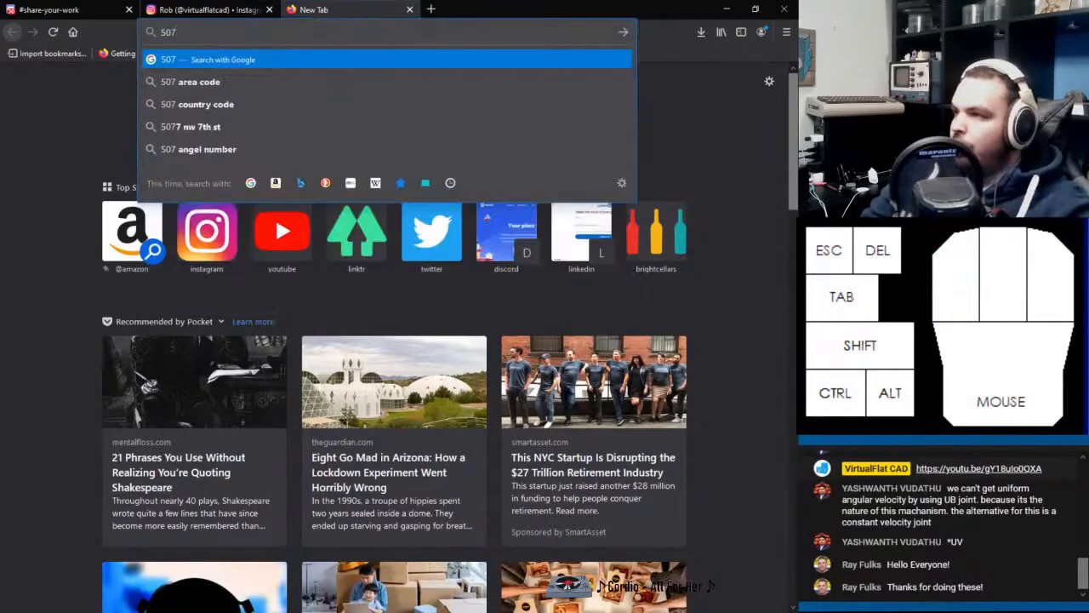
type("movem")
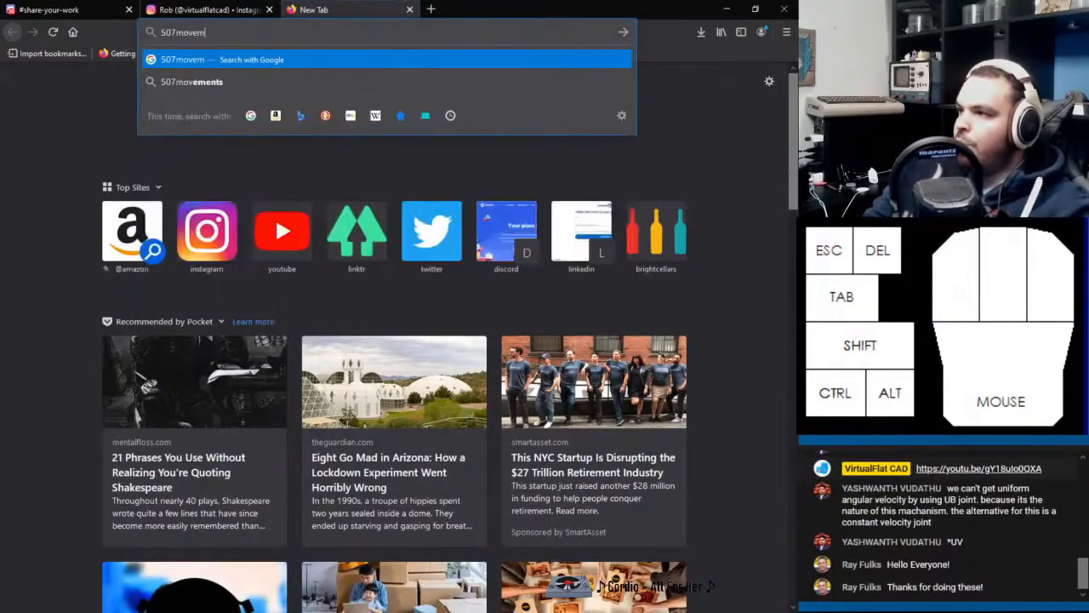
type("ents.com")
key("Return")
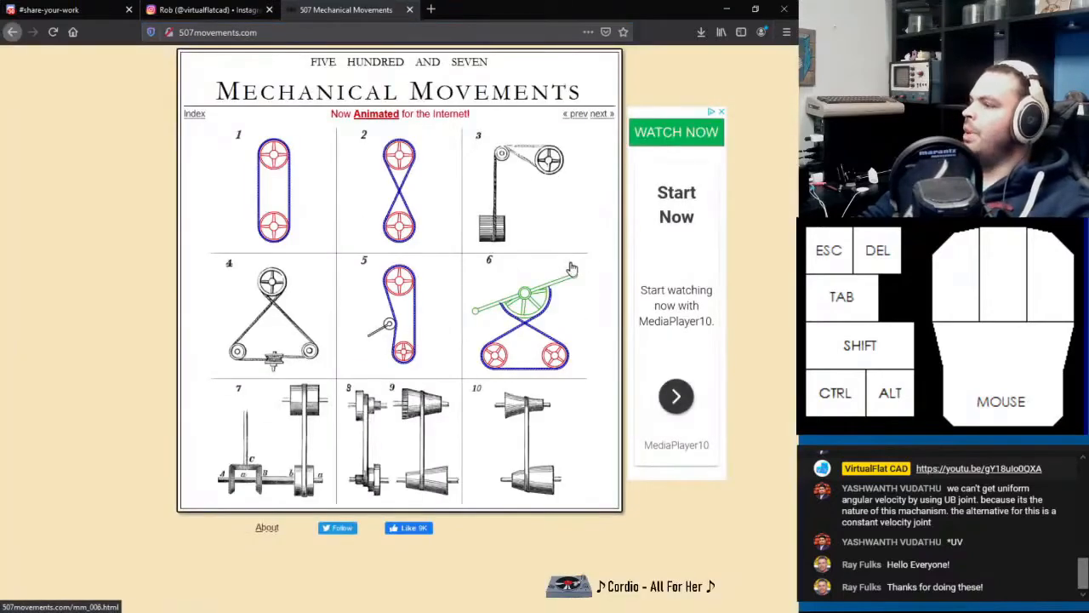
Page forward through the mechanical movements index to the page showing movements 50 to 59.
left_click(602, 113)
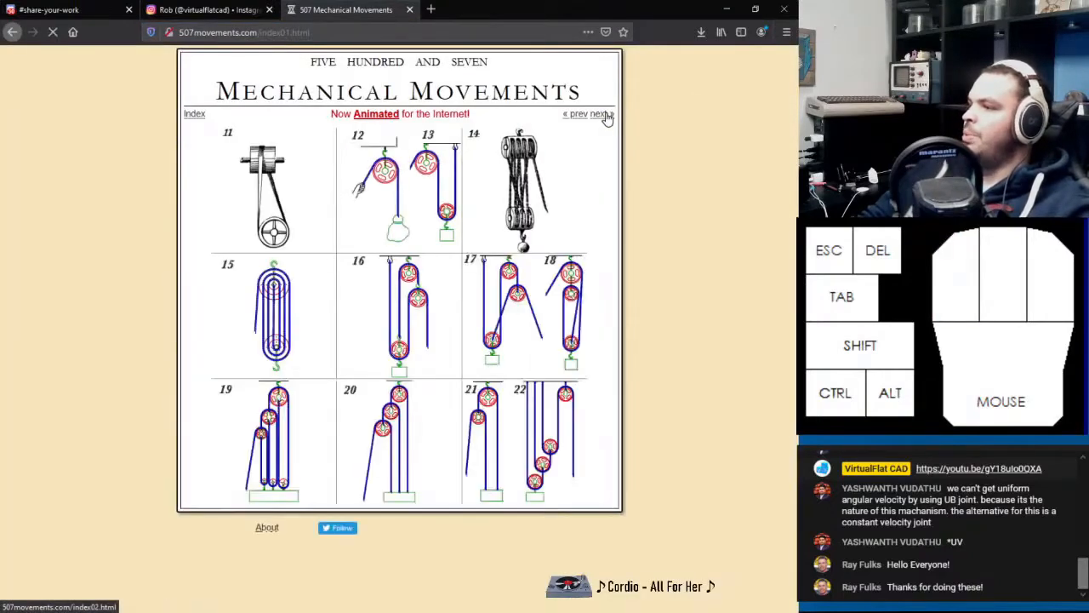
left_click(601, 115)
left_click(600, 114)
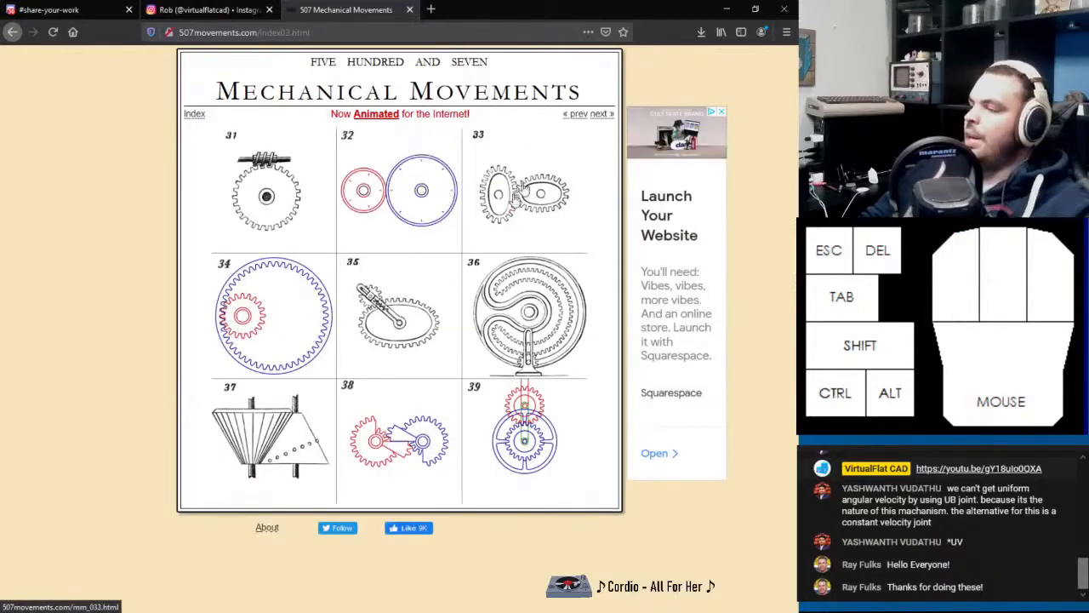
left_click(600, 114)
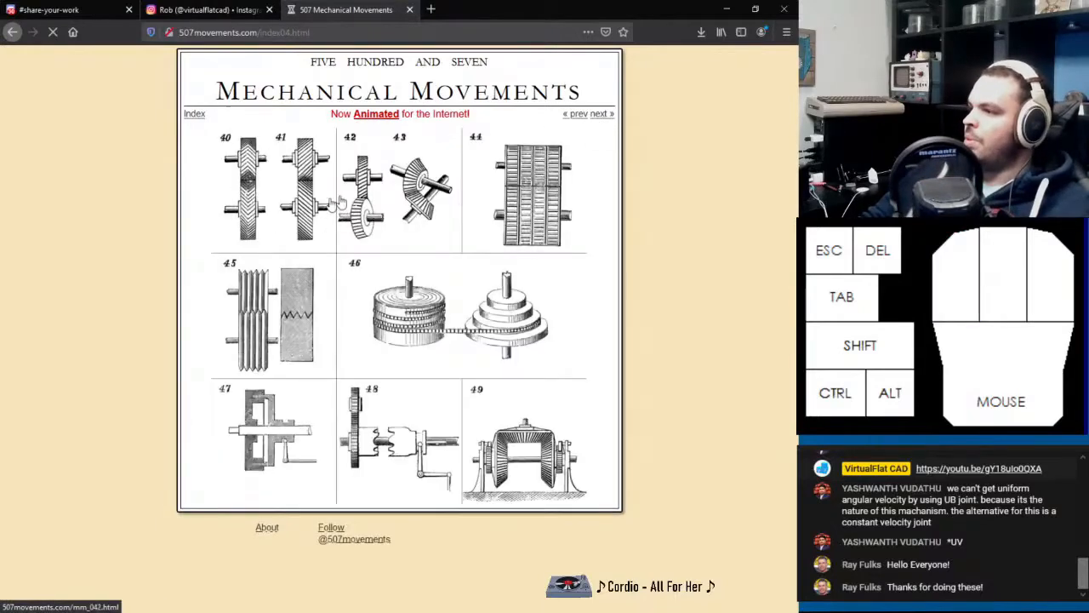
left_click(608, 121)
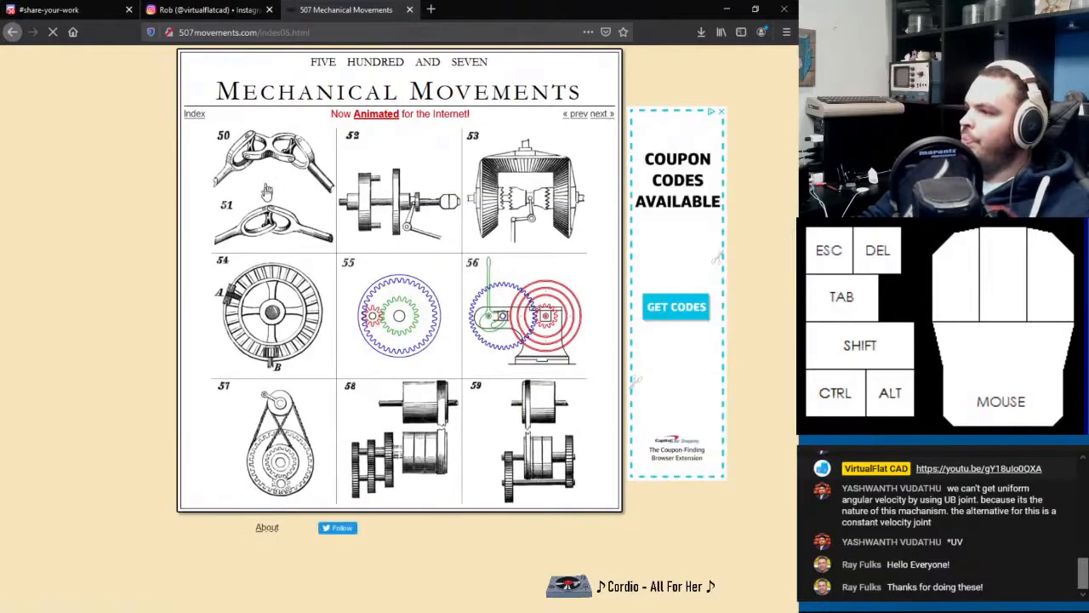
View the detail page for universal joint movement 51, then return to the SolidWorks assembly.
left_click(275, 230)
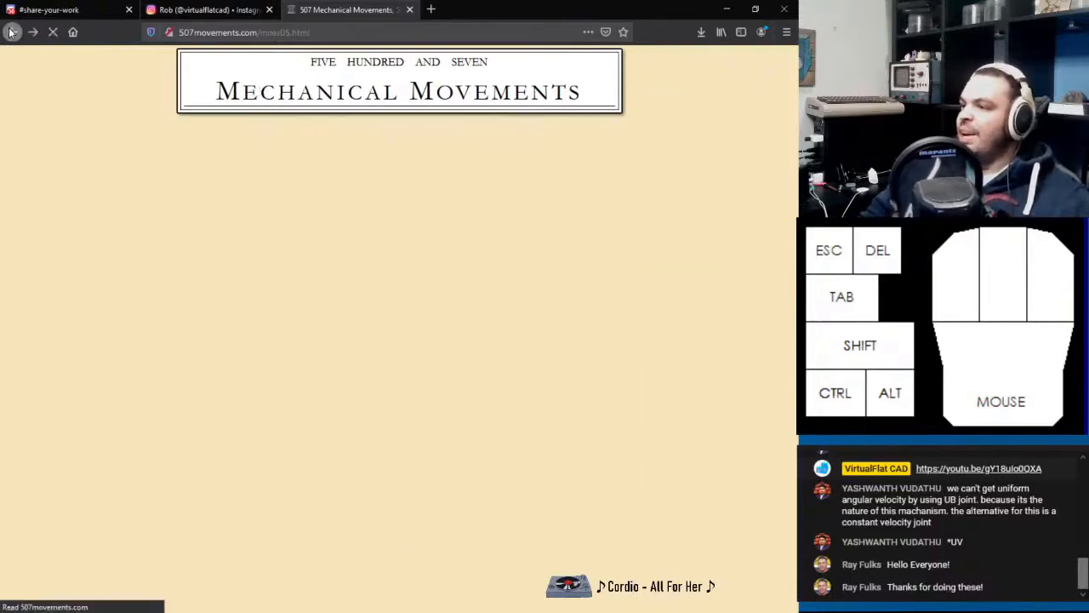
left_click(12, 32)
left_click(289, 187)
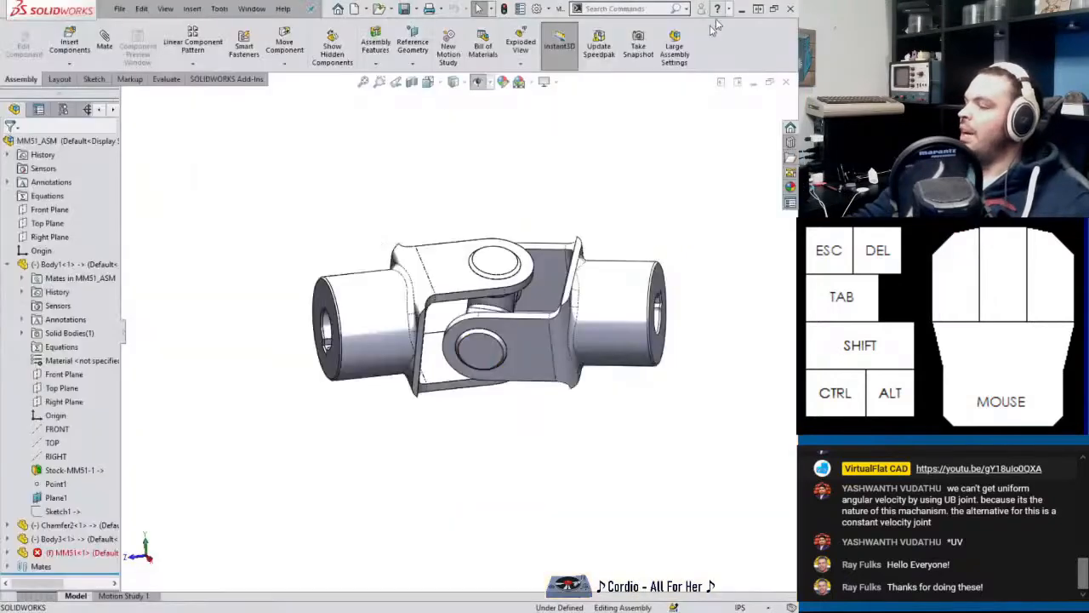
left_click(726, 9)
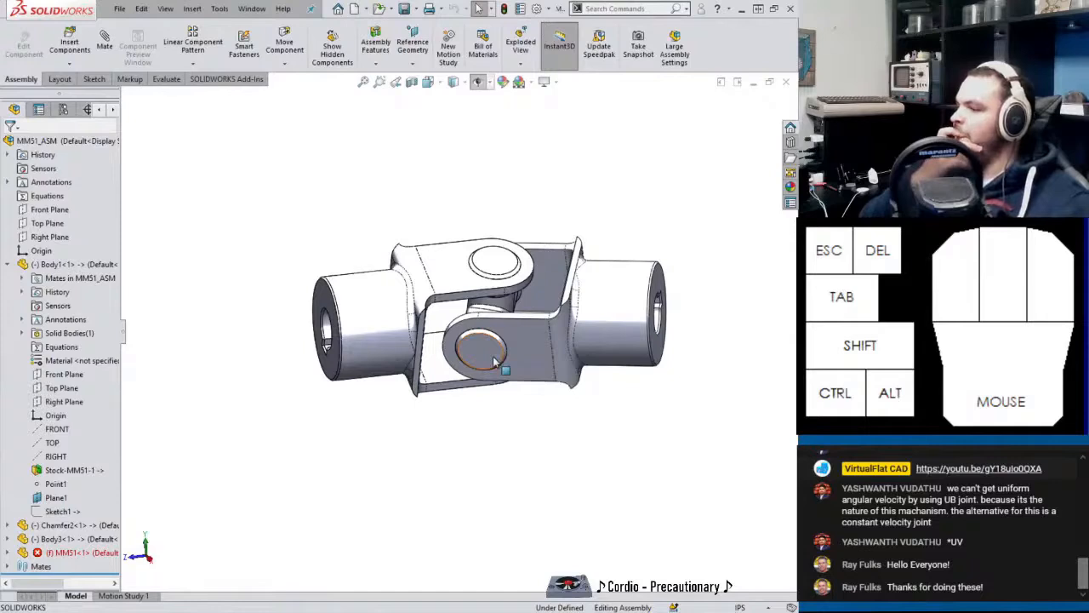
Open the MM51 part from the assembly and review the resulting parts listed in its Save Bodies3 feature, leaving its definition as is.
left_click(48, 554)
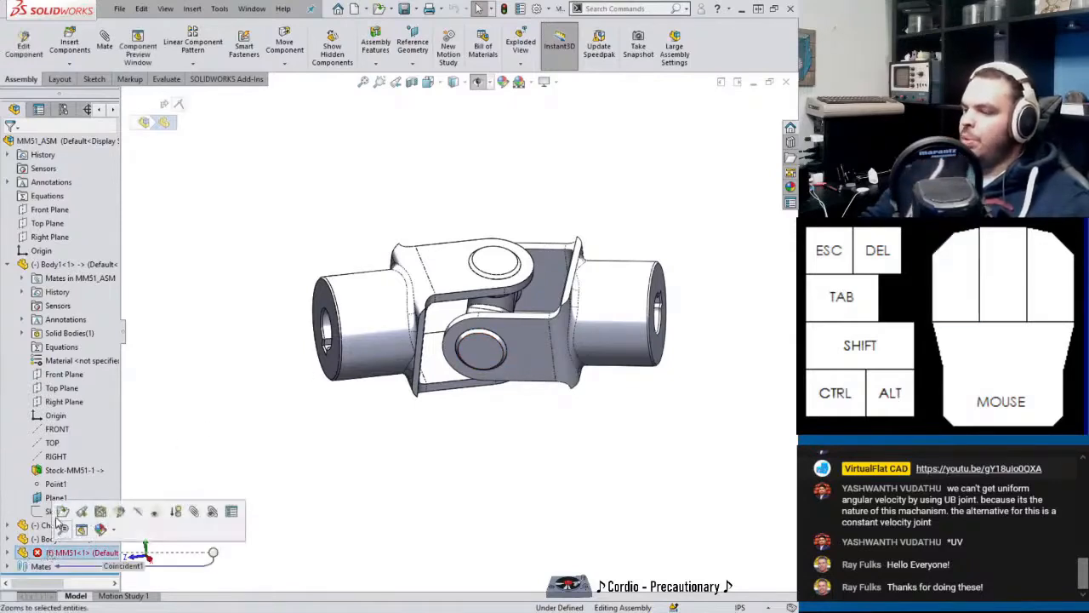
left_click(62, 512)
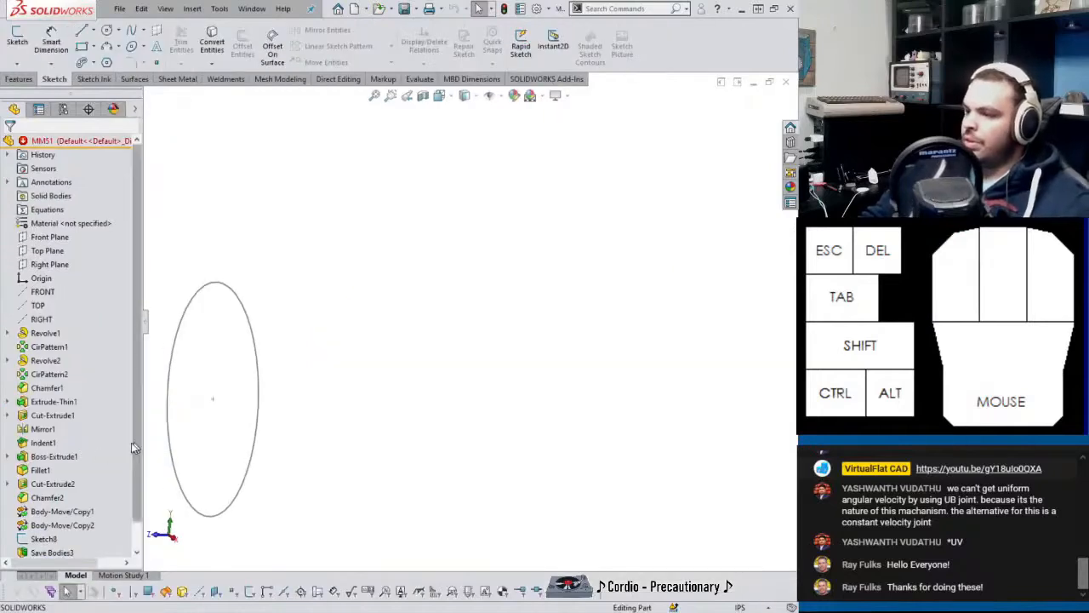
scroll(134, 447, "down", 1)
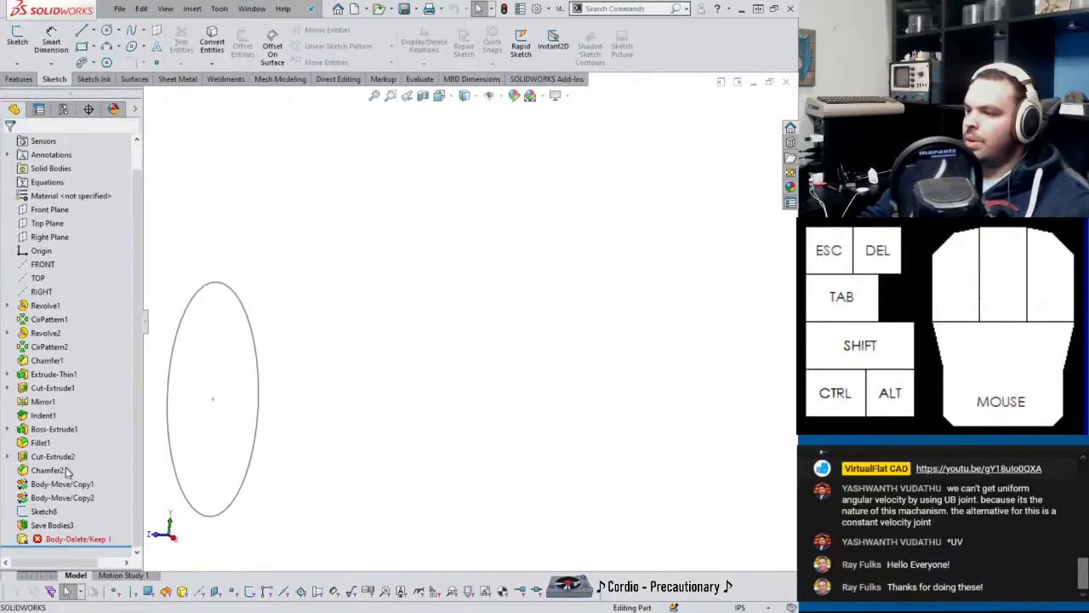
left_click(66, 525)
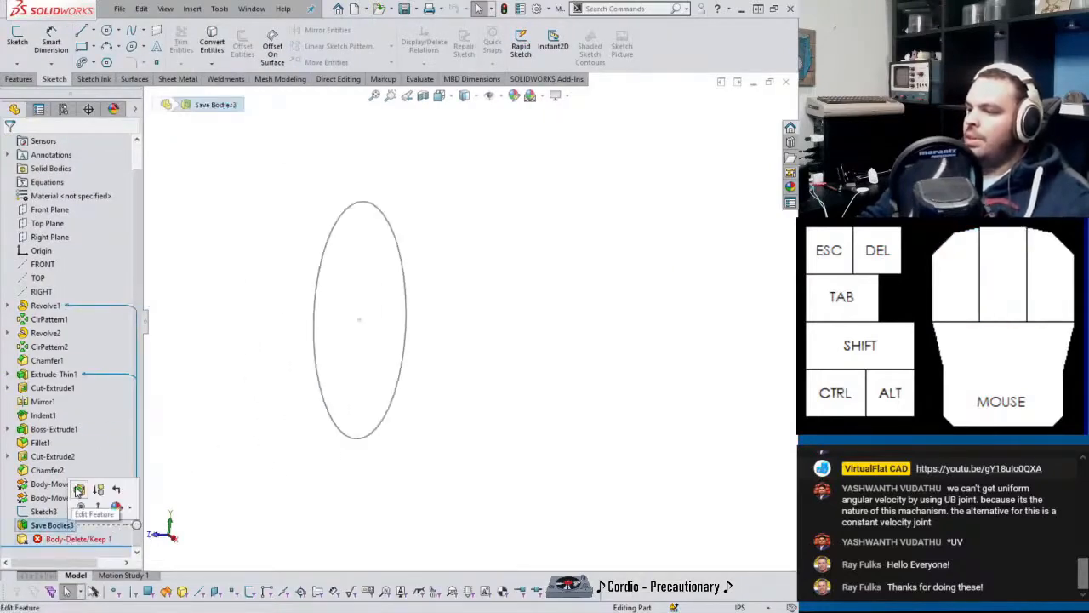
left_click(77, 489)
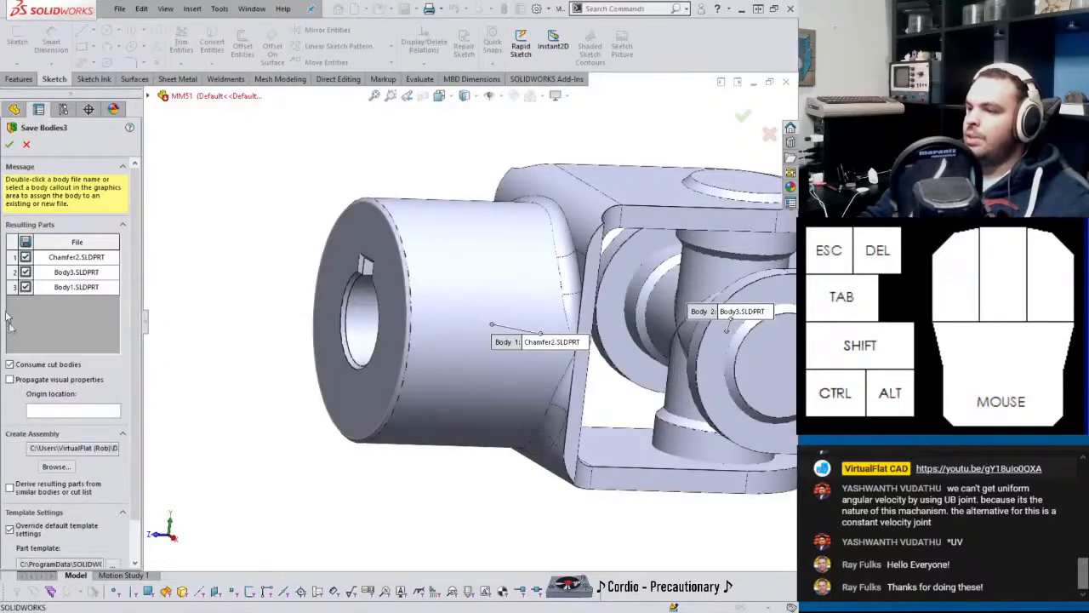
left_click(27, 144)
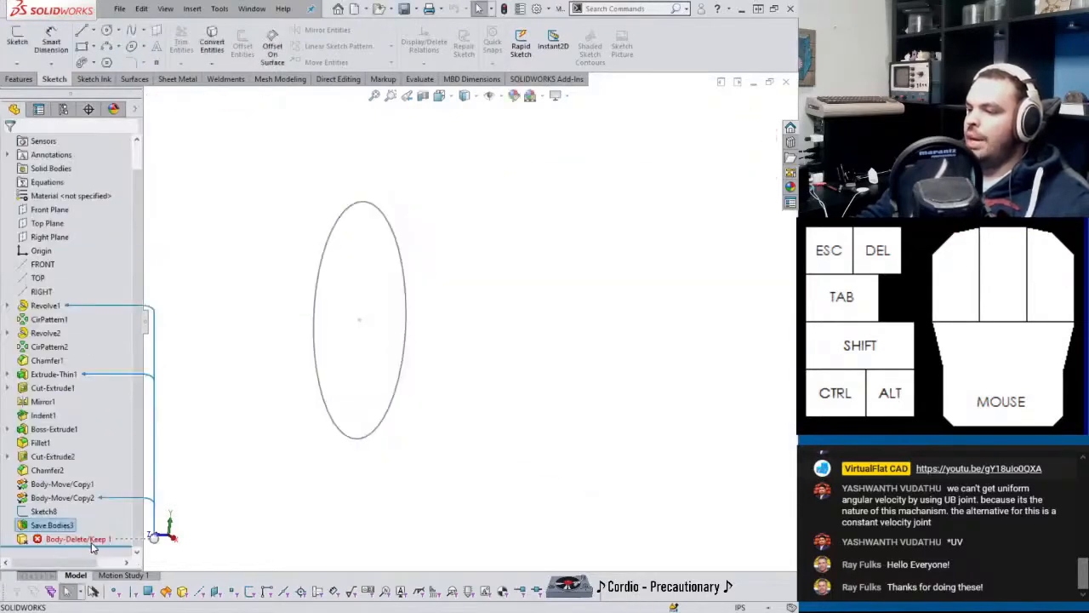
Delete the failing Body-Delete/Keep 1 feature from the MM51 part.
left_click(99, 539)
left_click(100, 536)
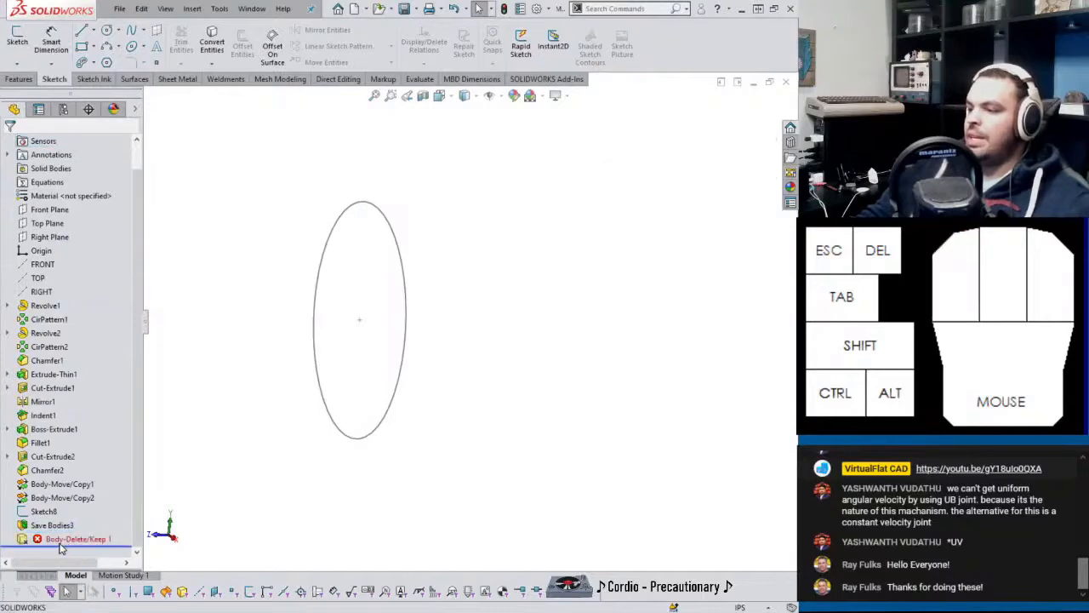
left_click(64, 540)
left_click(64, 540)
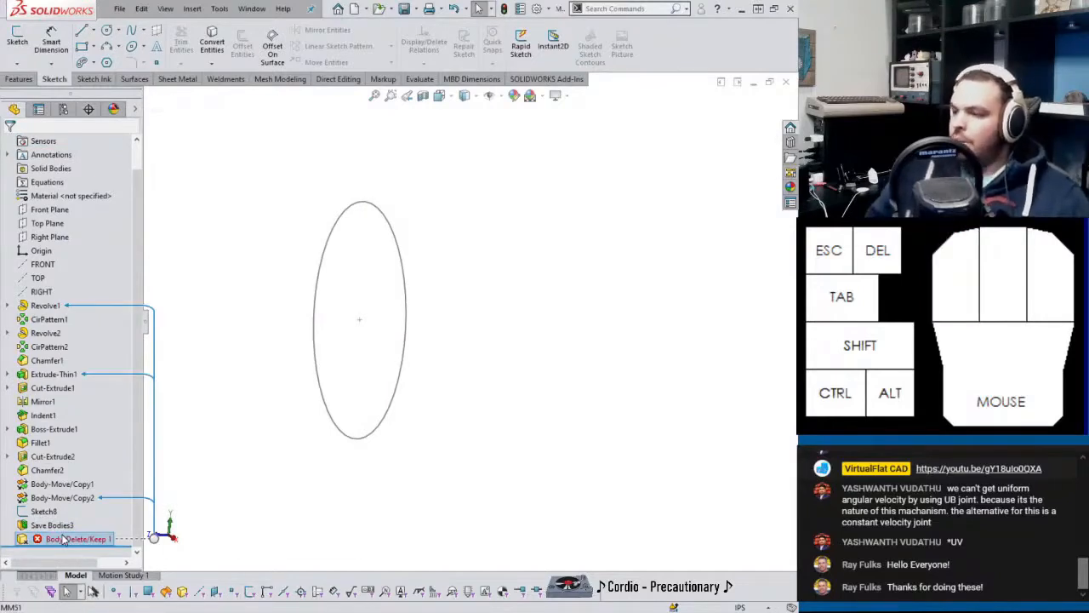
key("Delete")
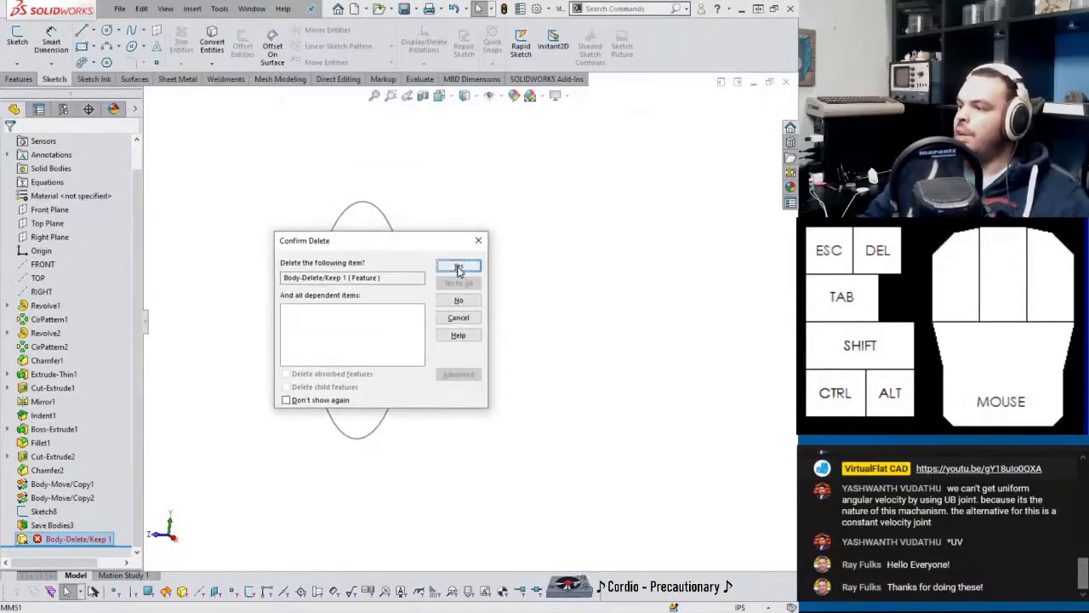
left_click(458, 266)
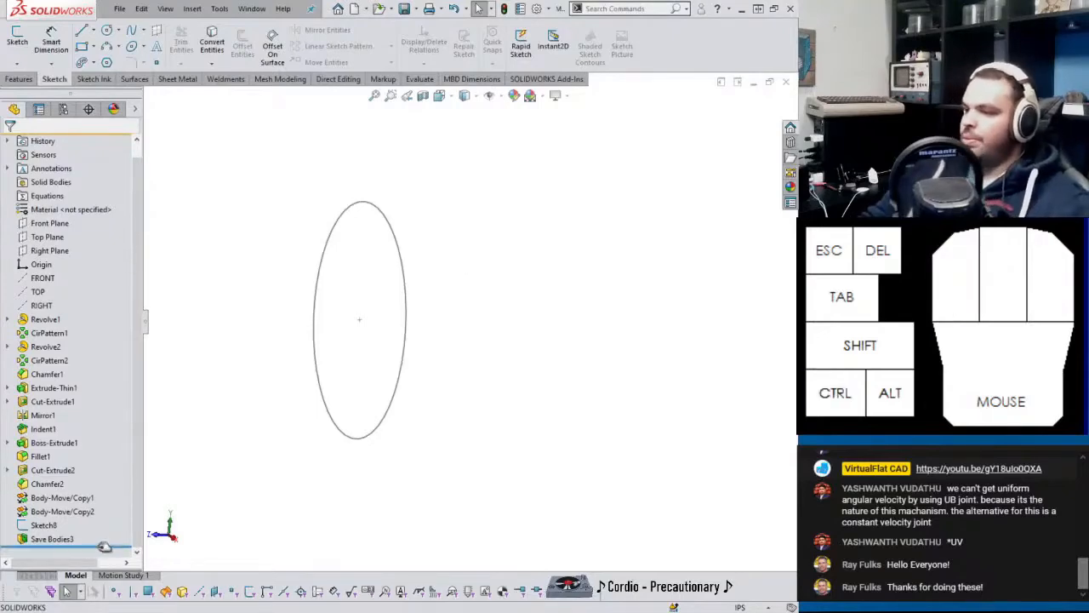
Roll the MM51 part back to before Save Bodies3 to inspect the joint bodies, then roll it forward to the end.
left_click_drag(109, 545, 103, 534)
scroll(724, 319, "up", 4)
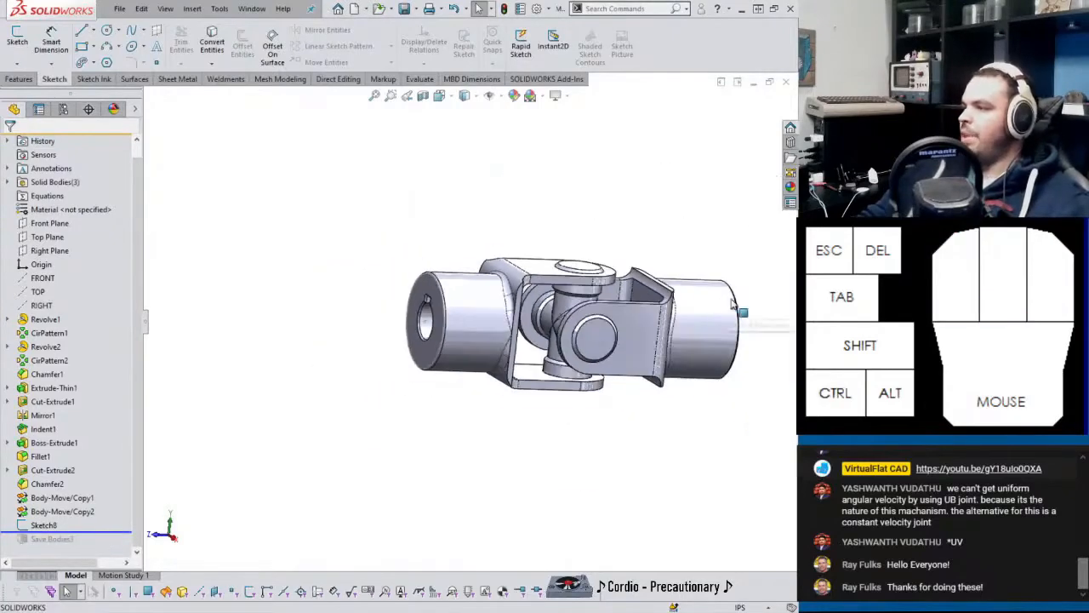
key("f")
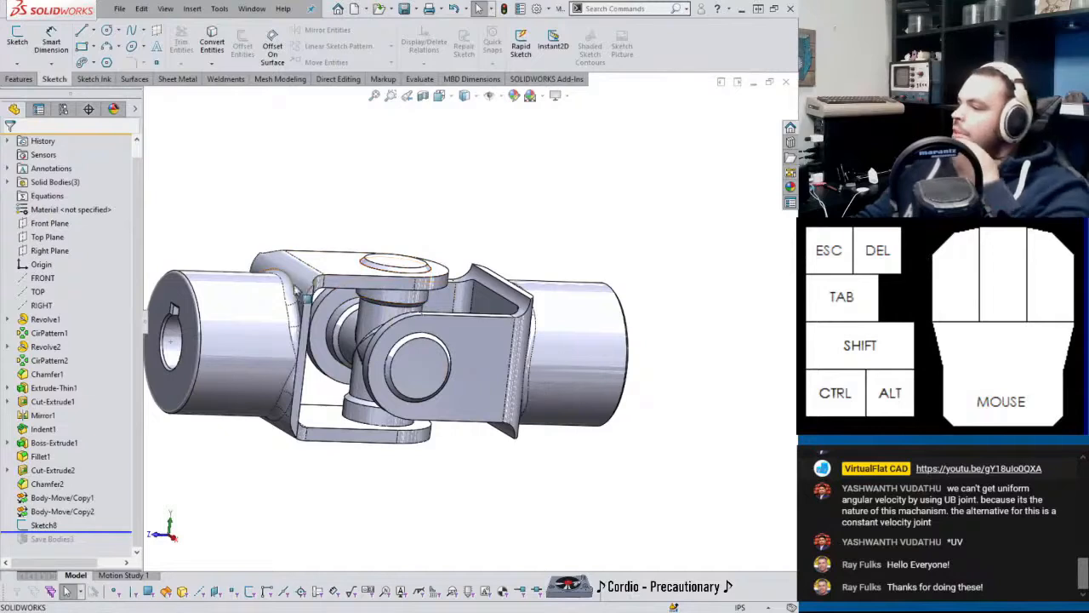
left_click_drag(73, 539, 75, 548)
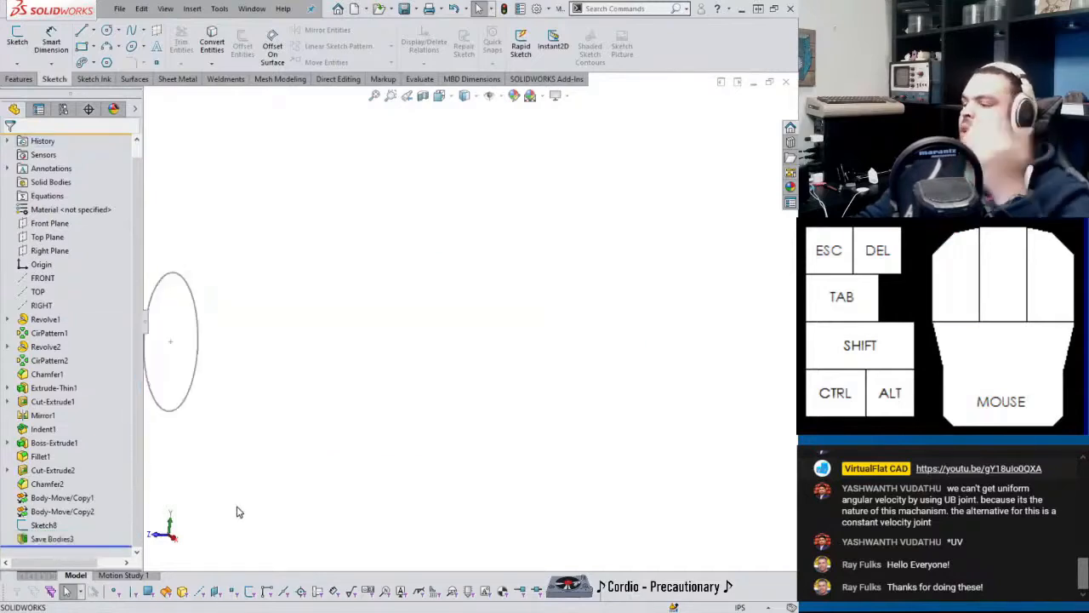
key("z")
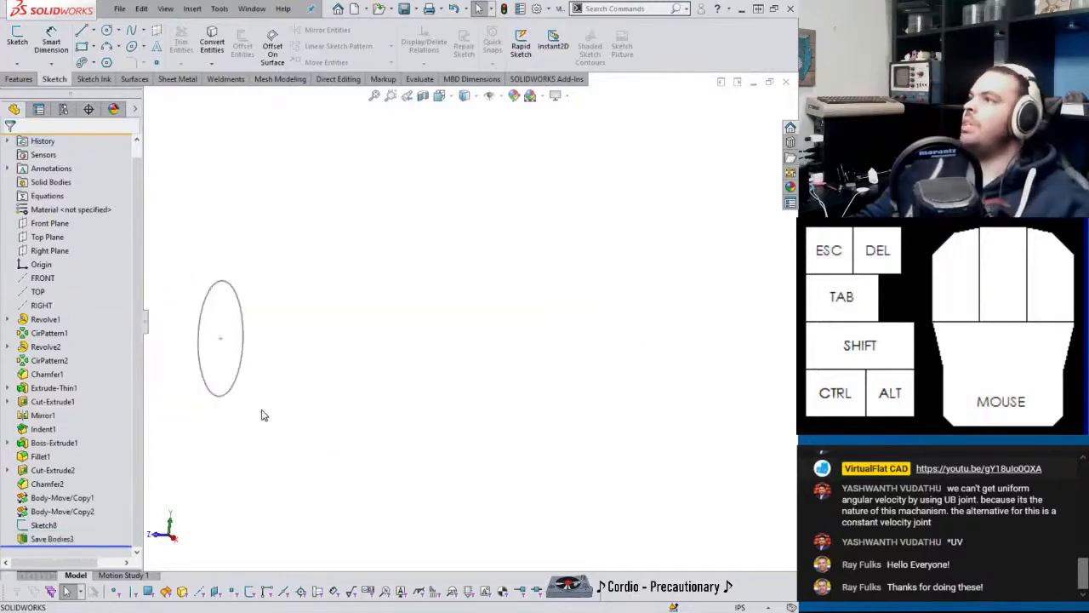
left_click(411, 358)
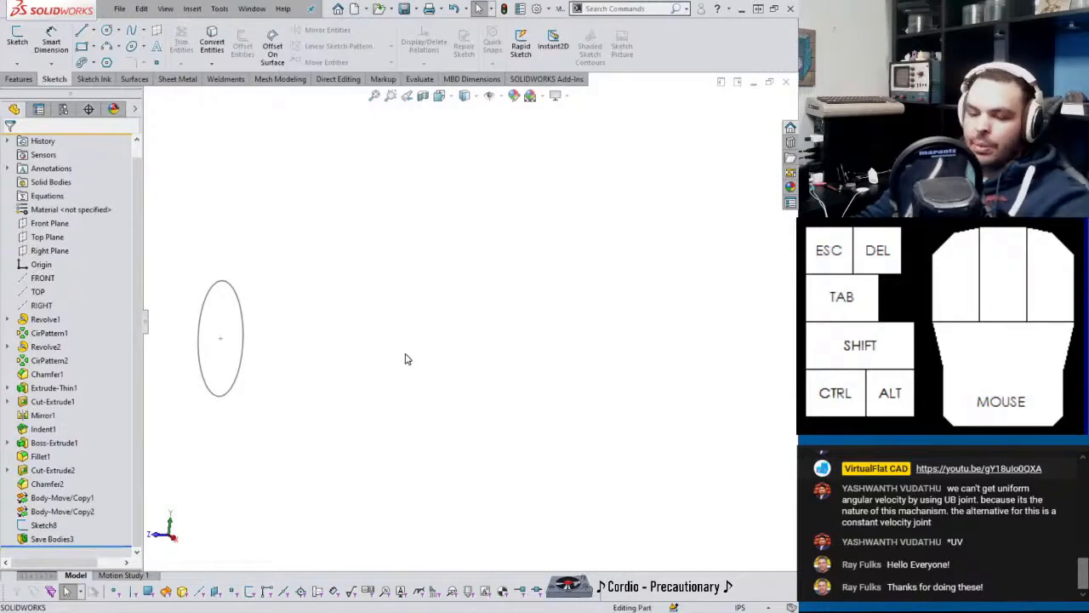
Save the MM51 part and return to the MM51_ASM assembly.
key("ctrl+s")
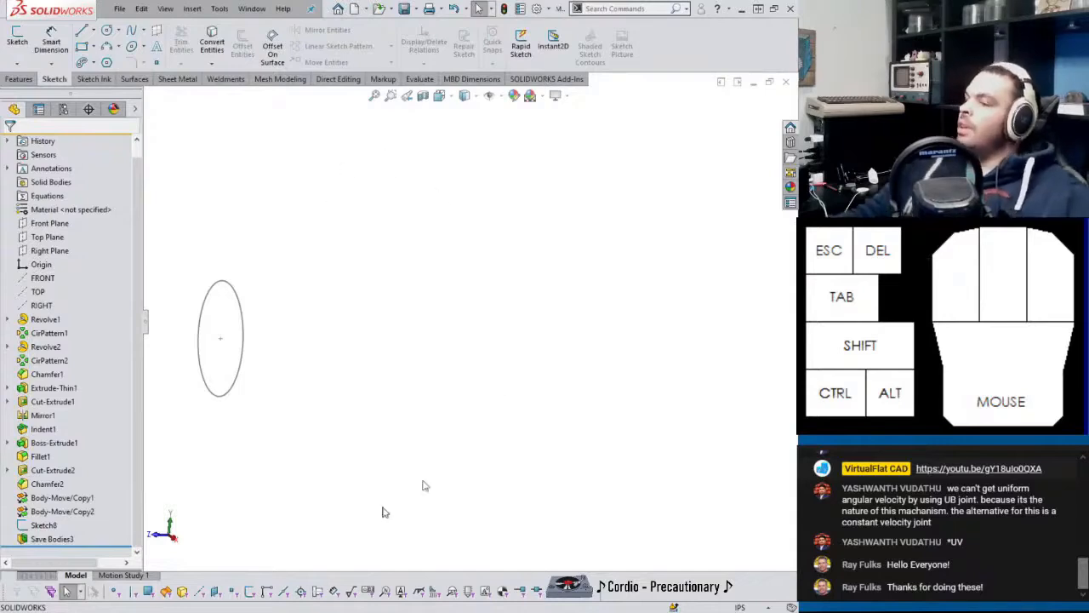
left_click(357, 390)
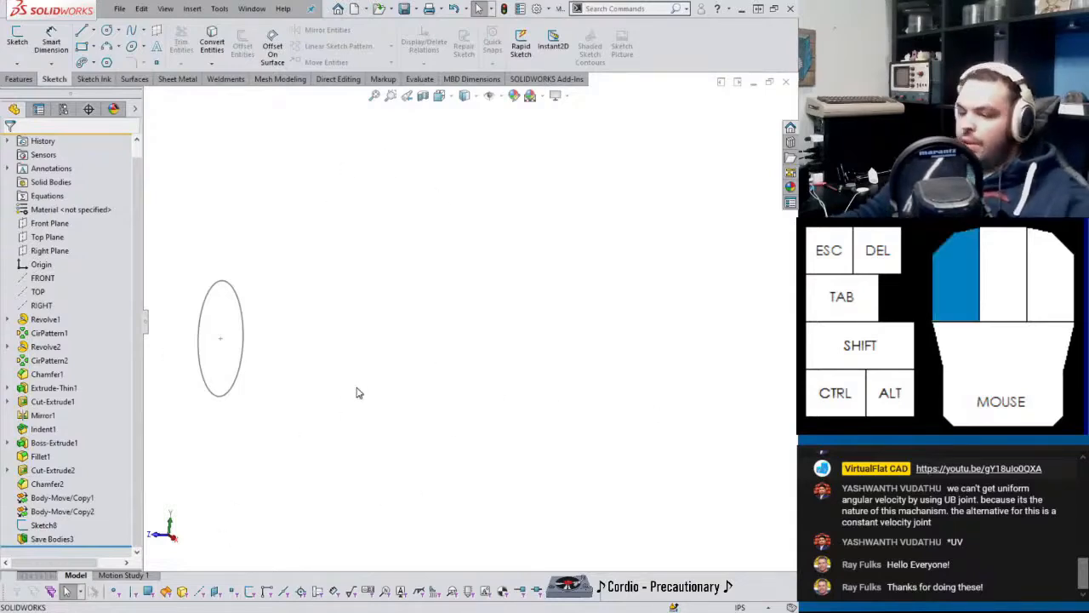
key("ctrl+Tab")
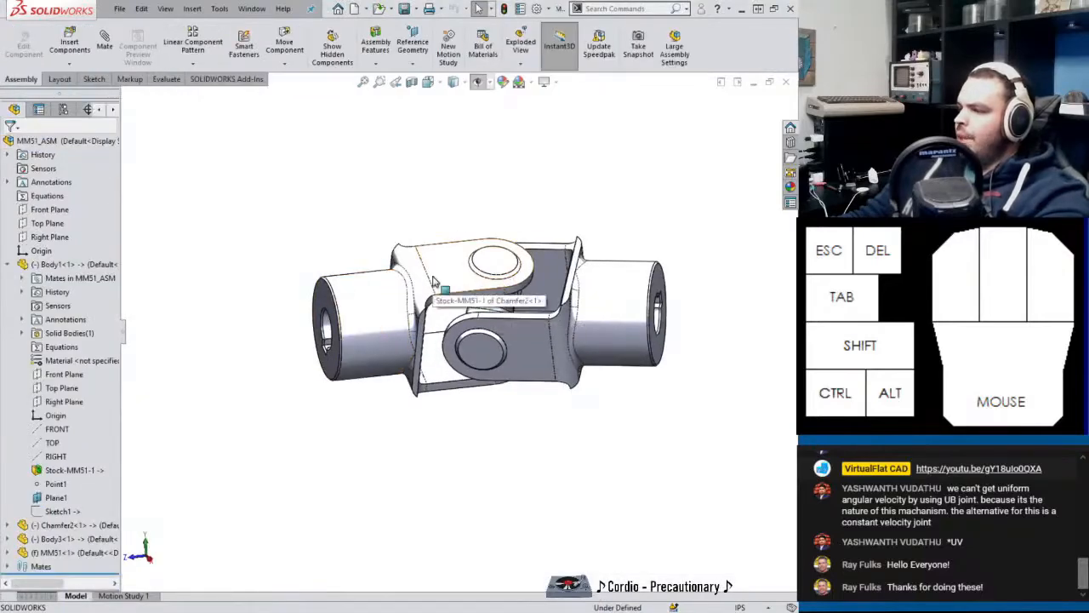
Open the Body1 yoke from the assembly in its own window and examine its hub and forked arms.
left_click(606, 304)
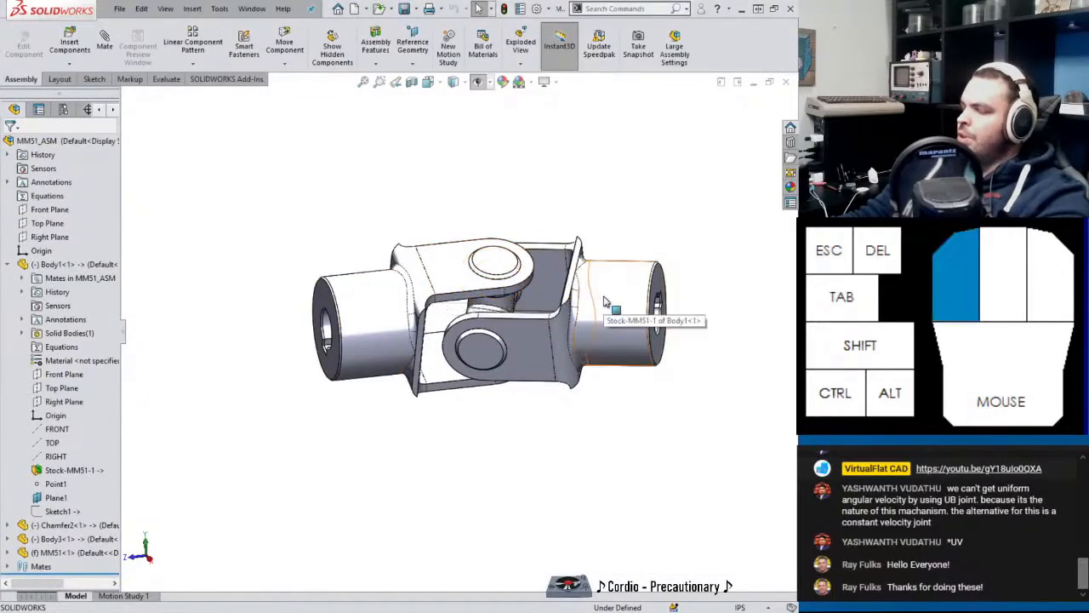
left_click(618, 228)
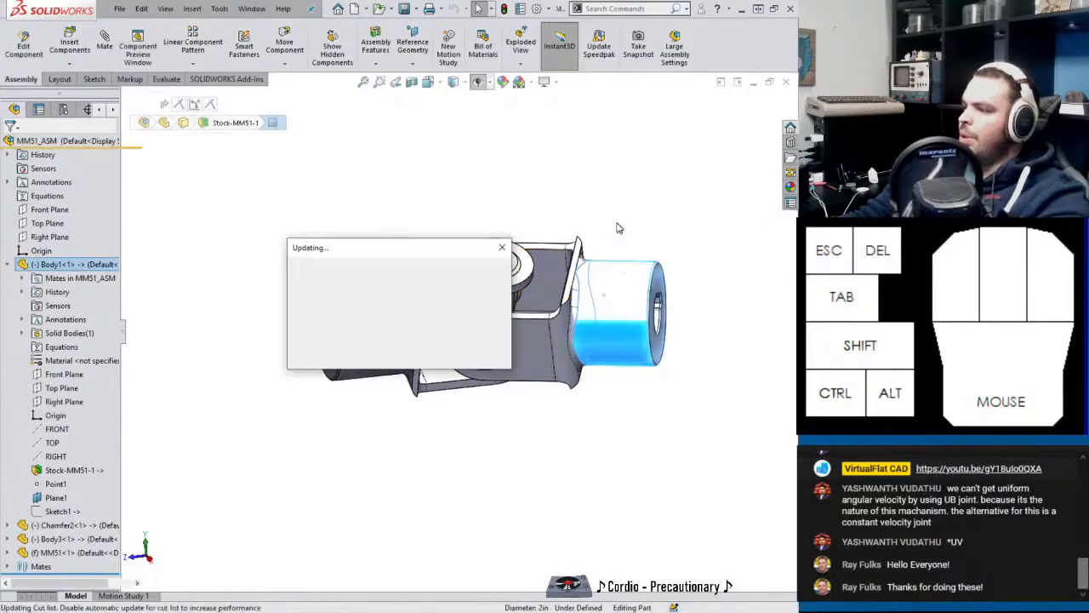
middle_click_drag(431, 302, 535, 321)
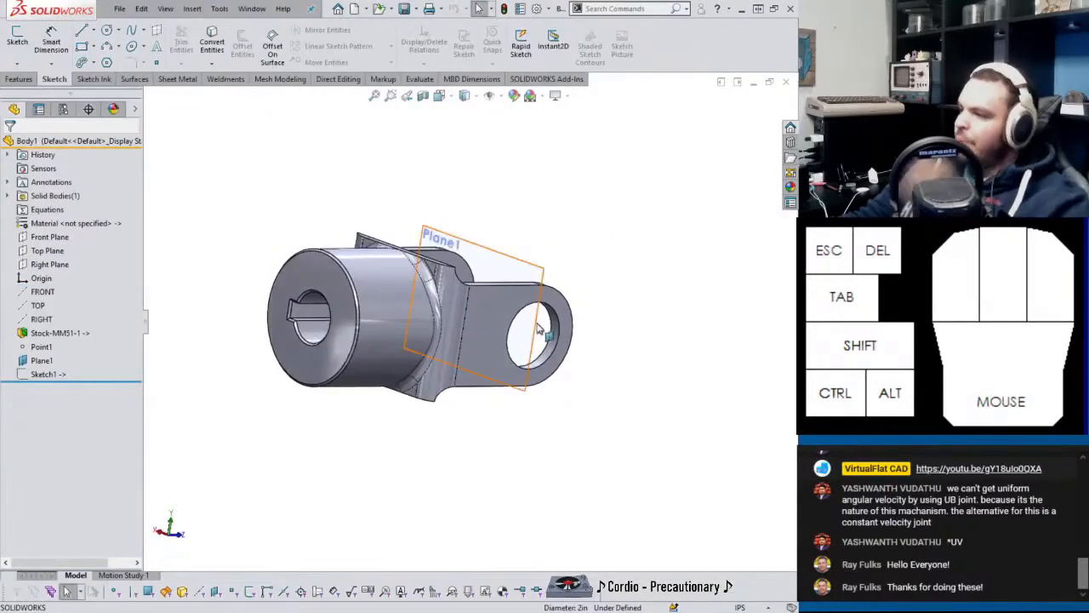
scroll(464, 326, "down", 4)
scroll(465, 326, "up", 4)
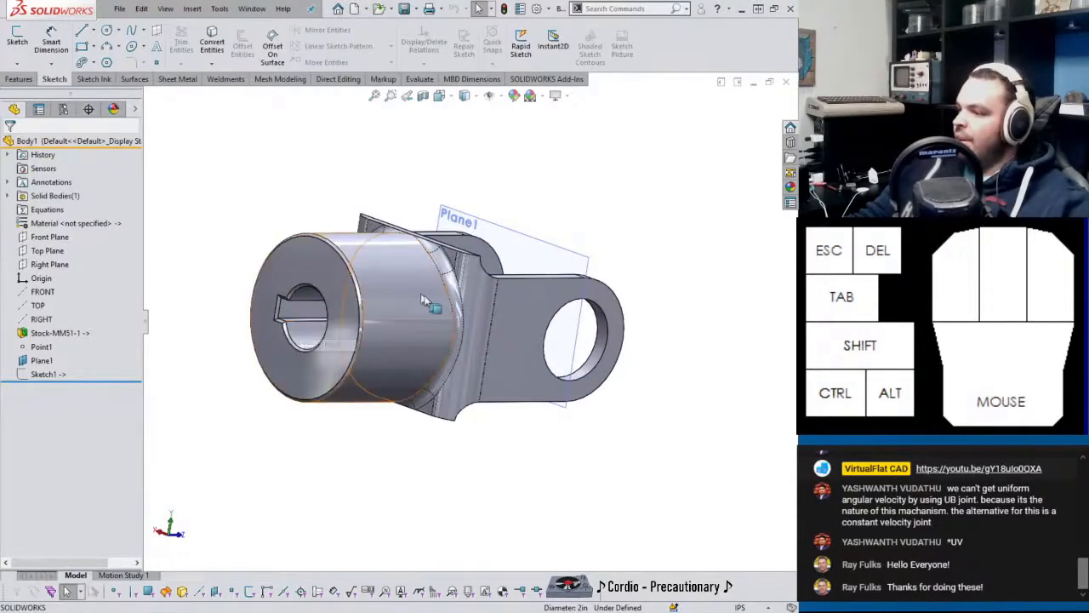
middle_click_drag(449, 313, 456, 315)
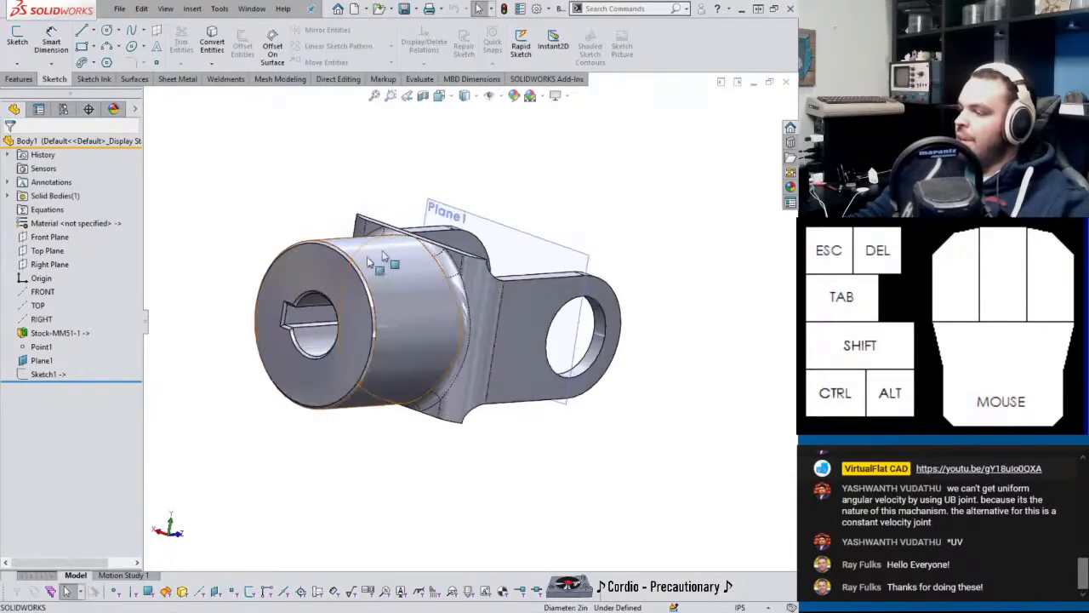
Hide Plane1 and start a Delete Face operation on the yoke with the Delete and Patch option.
left_click(575, 251)
left_click(636, 220)
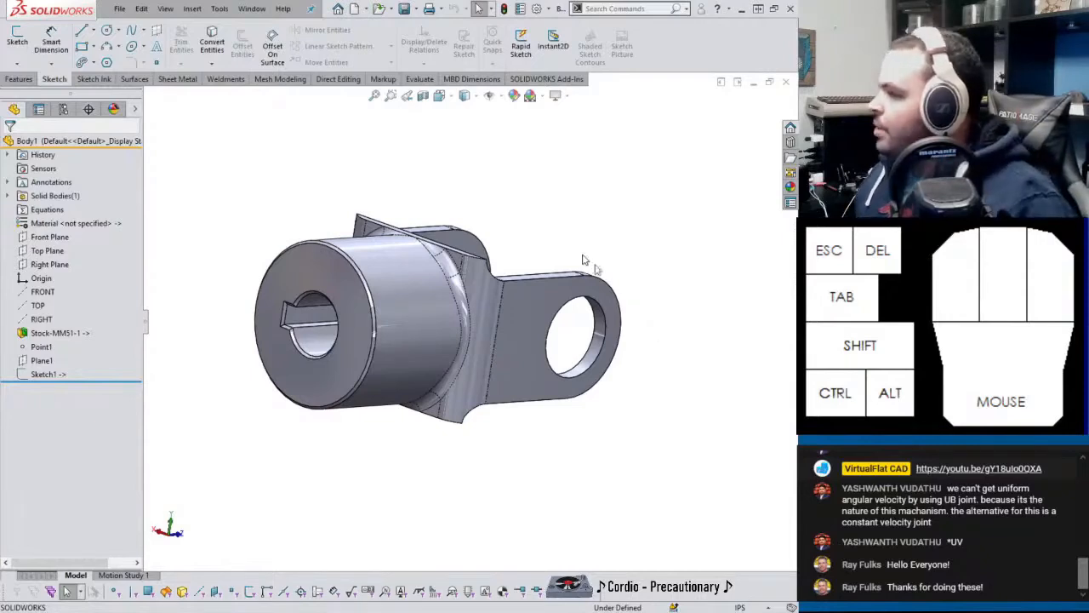
left_click(338, 78)
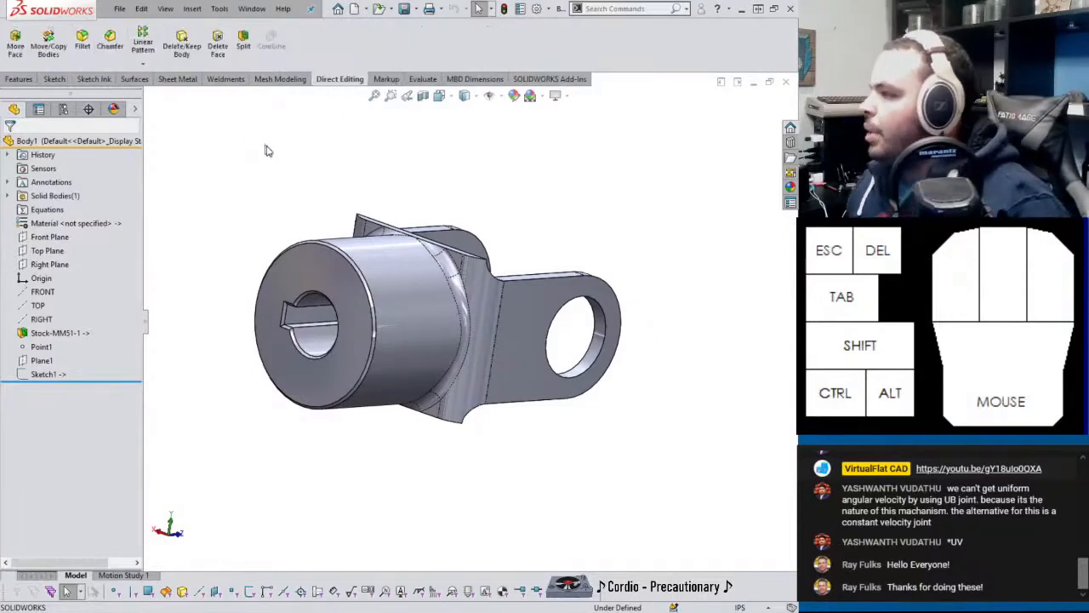
middle_click_drag(408, 274, 397, 315)
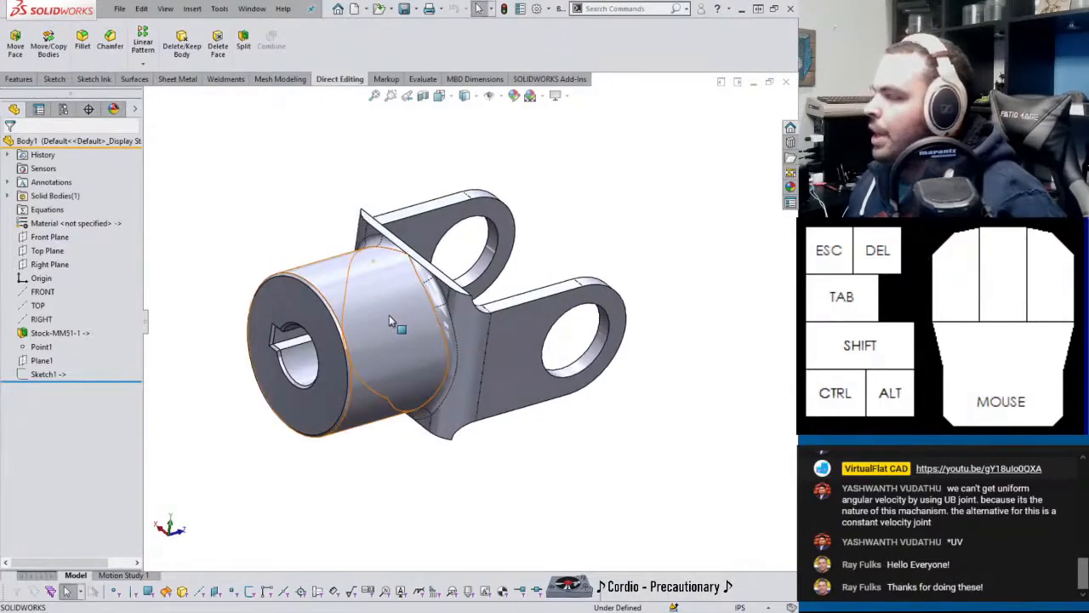
left_click(218, 47)
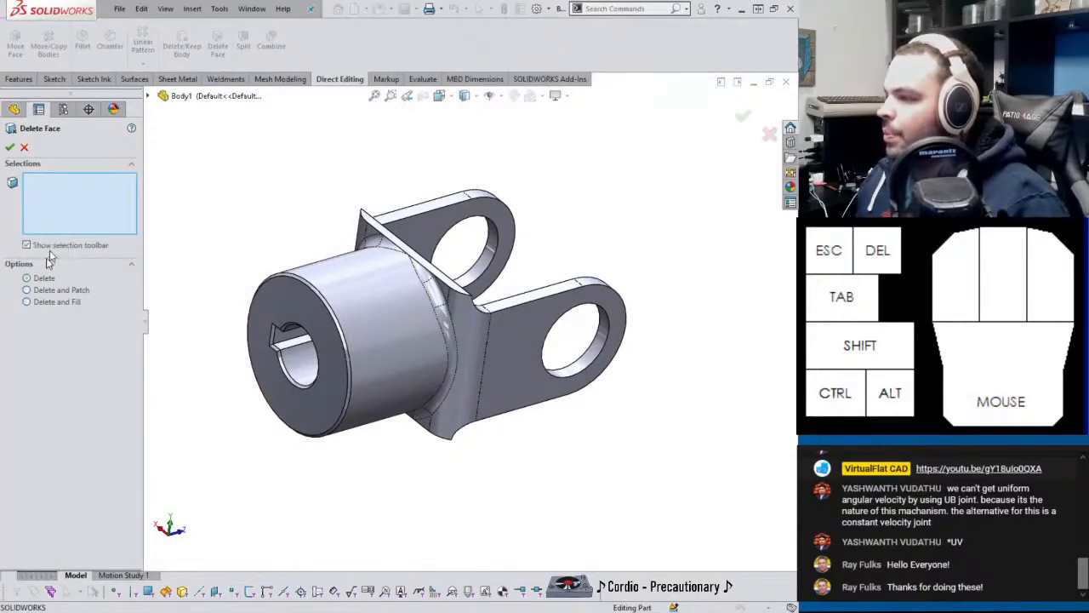
left_click(40, 291)
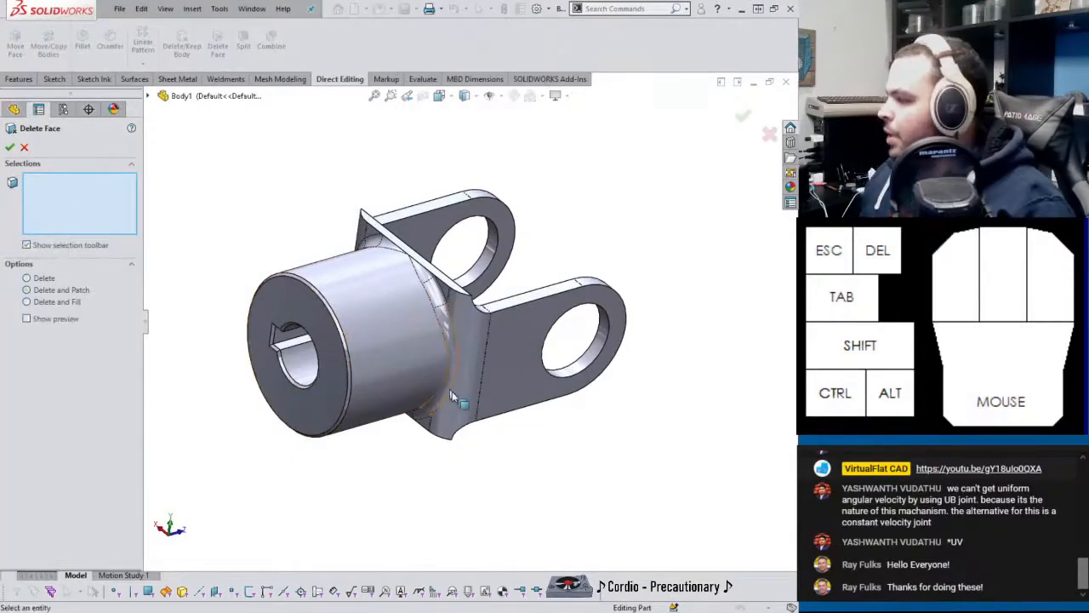
Select the hub's tangent outer faces and its end face for deletion, leaving out the fork arm and corner blend faces.
right_click(401, 338)
left_click(449, 472)
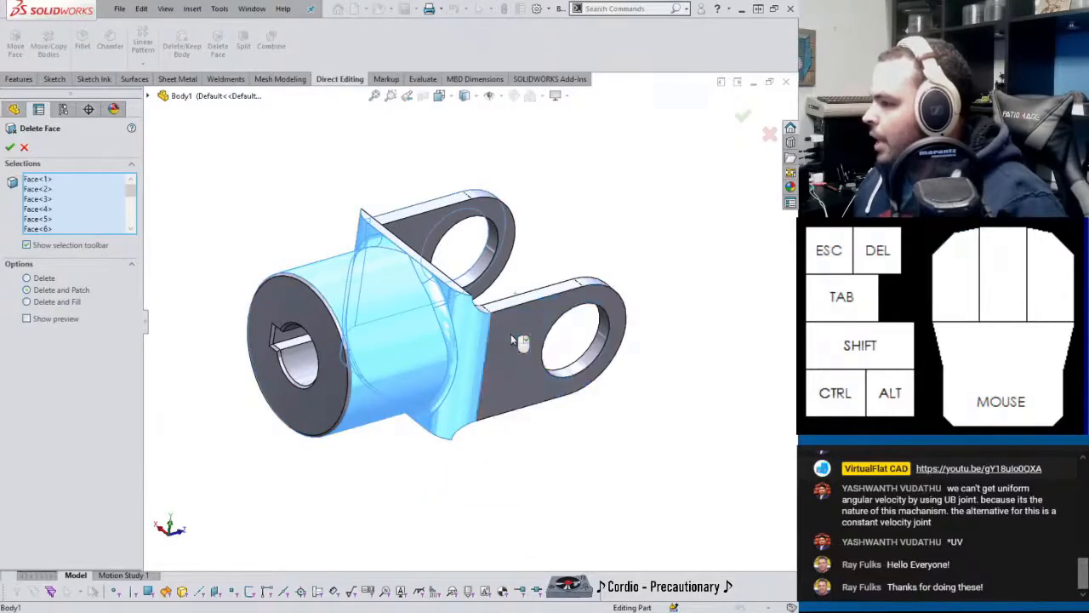
middle_click_drag(464, 317, 476, 282)
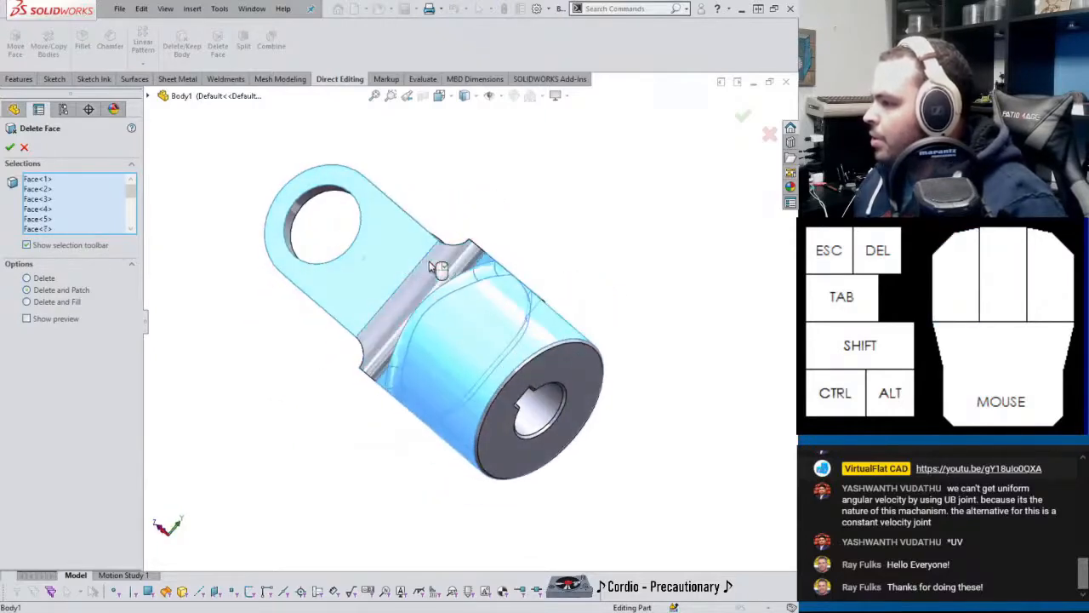
middle_click_drag(394, 252, 256, 204)
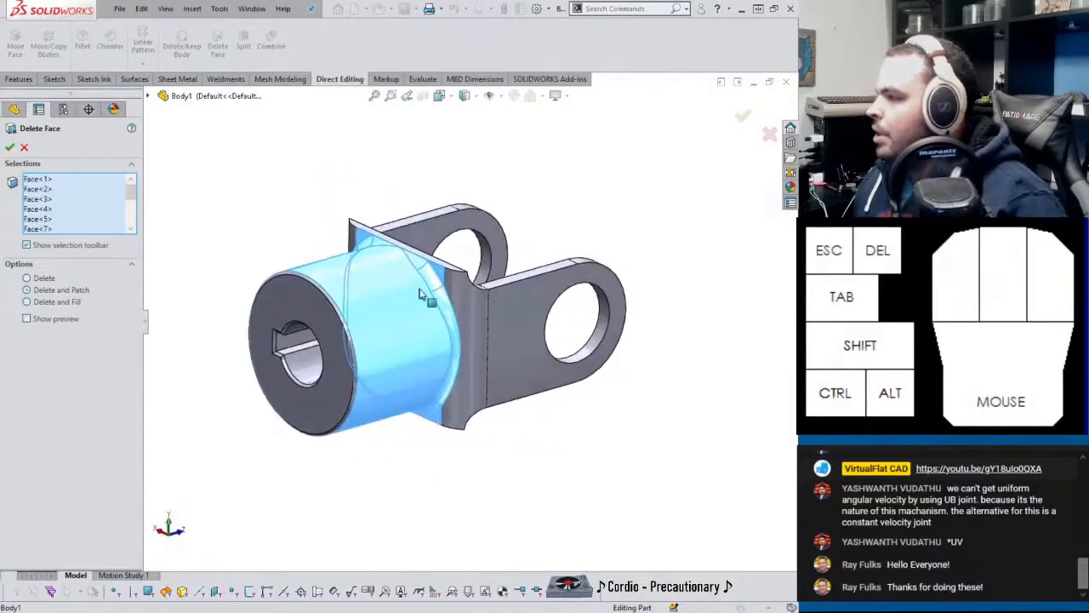
scroll(481, 315, "down", 3)
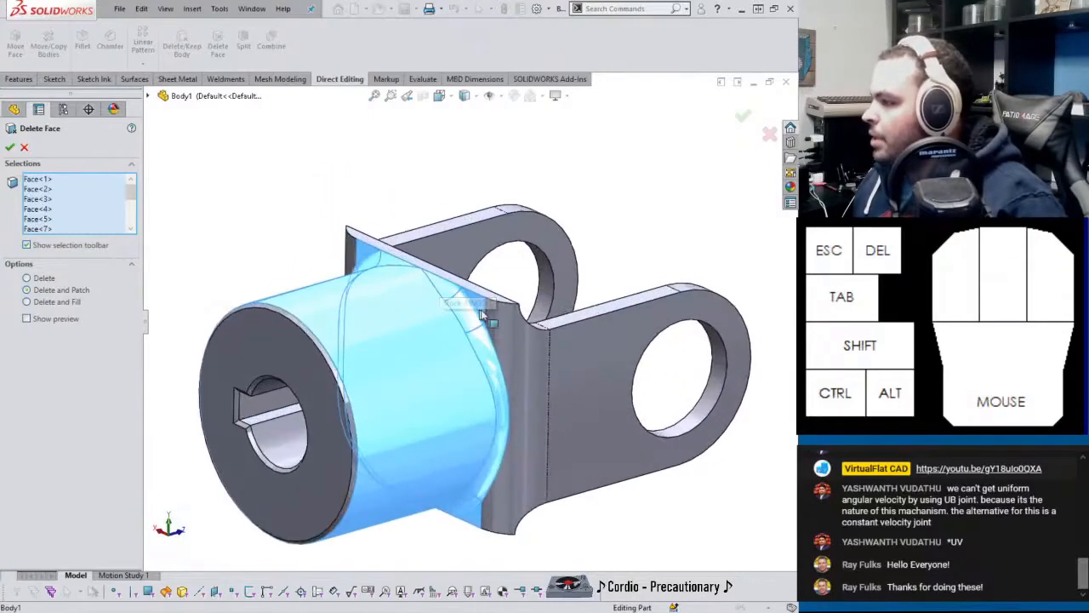
left_click(366, 254)
middle_click_drag(449, 532, 477, 386)
left_click(367, 458)
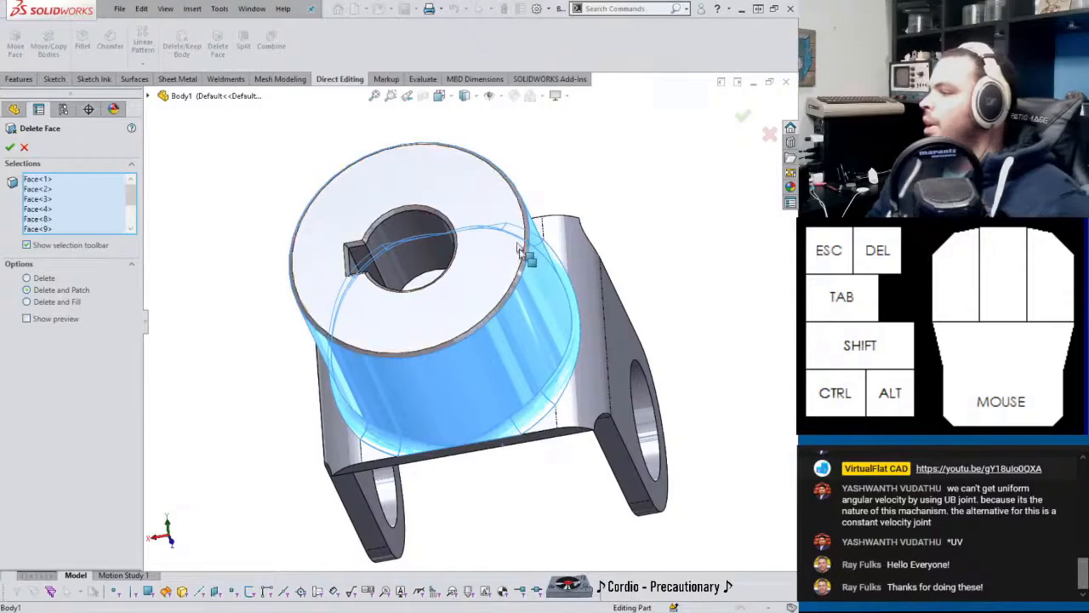
middle_click_drag(482, 333, 579, 220)
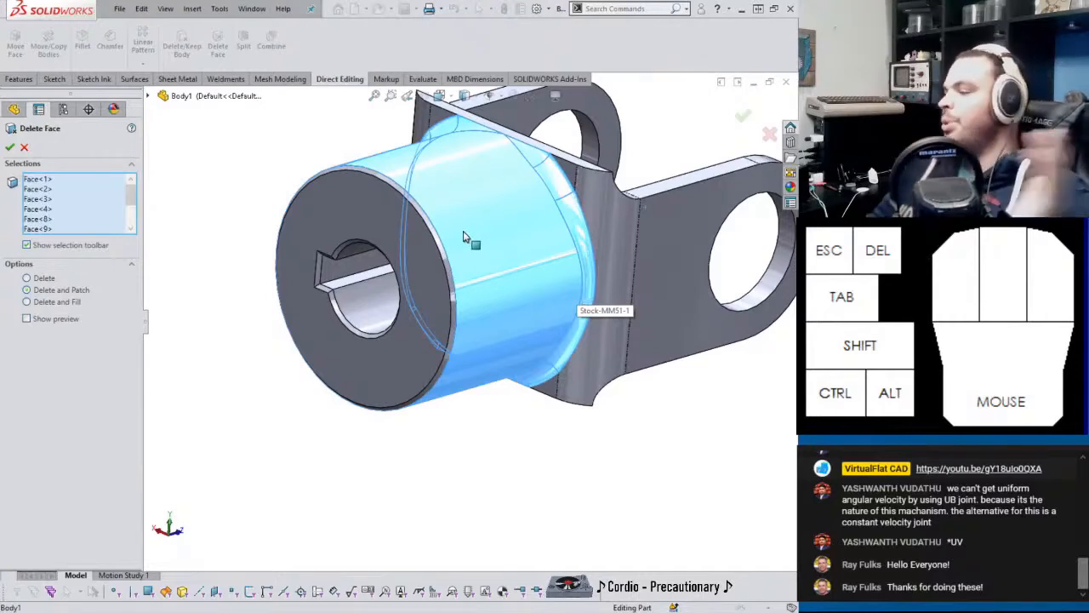
left_click(363, 219)
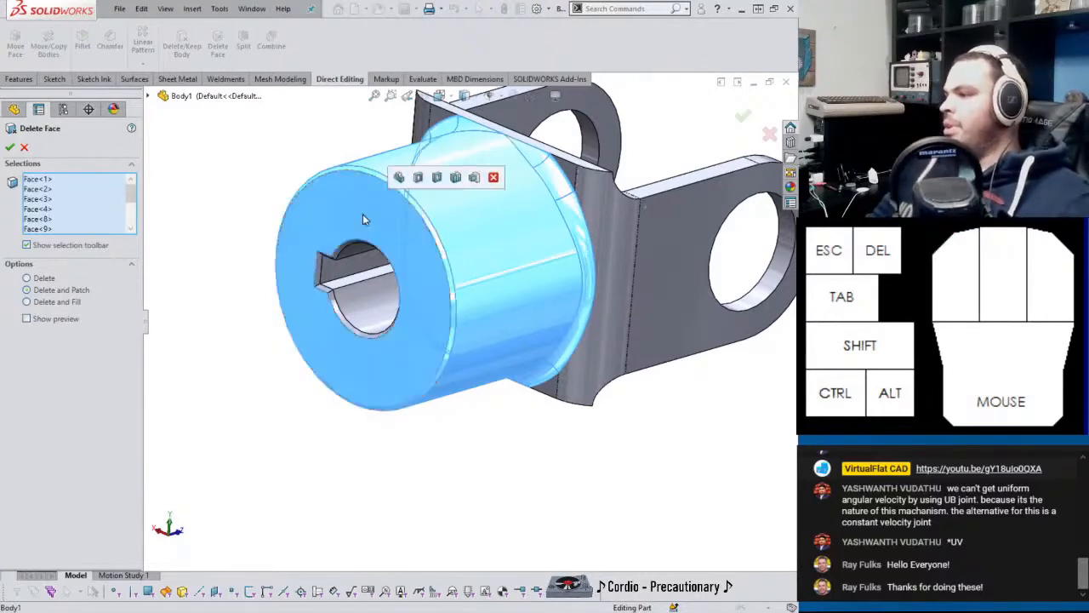
Select the hub's bore and keyway faces for deletion.
left_click(338, 258)
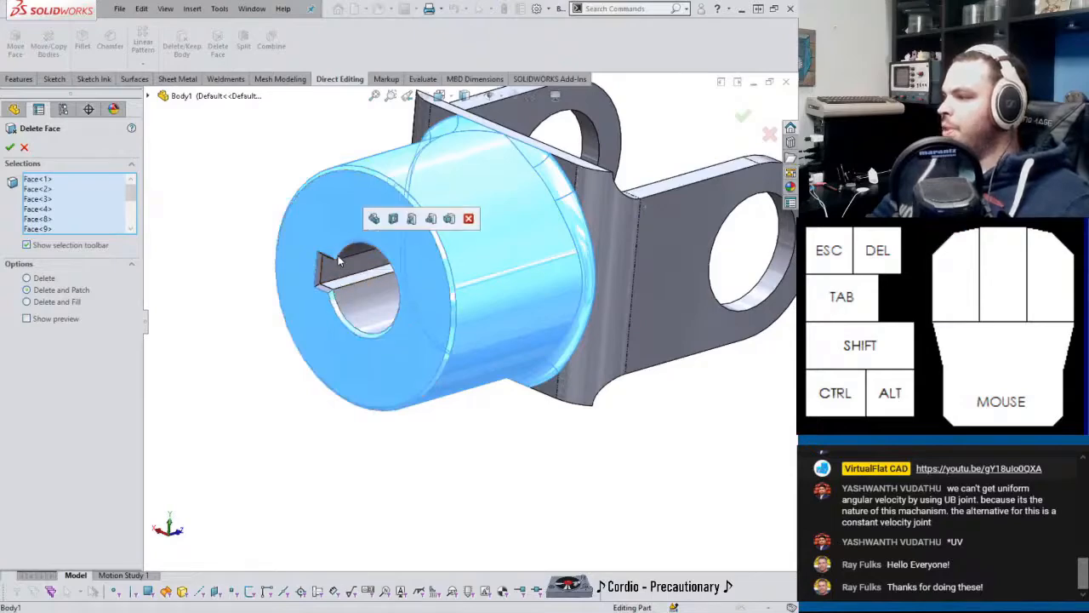
middle_click_drag(338, 255, 430, 246)
left_click(443, 237)
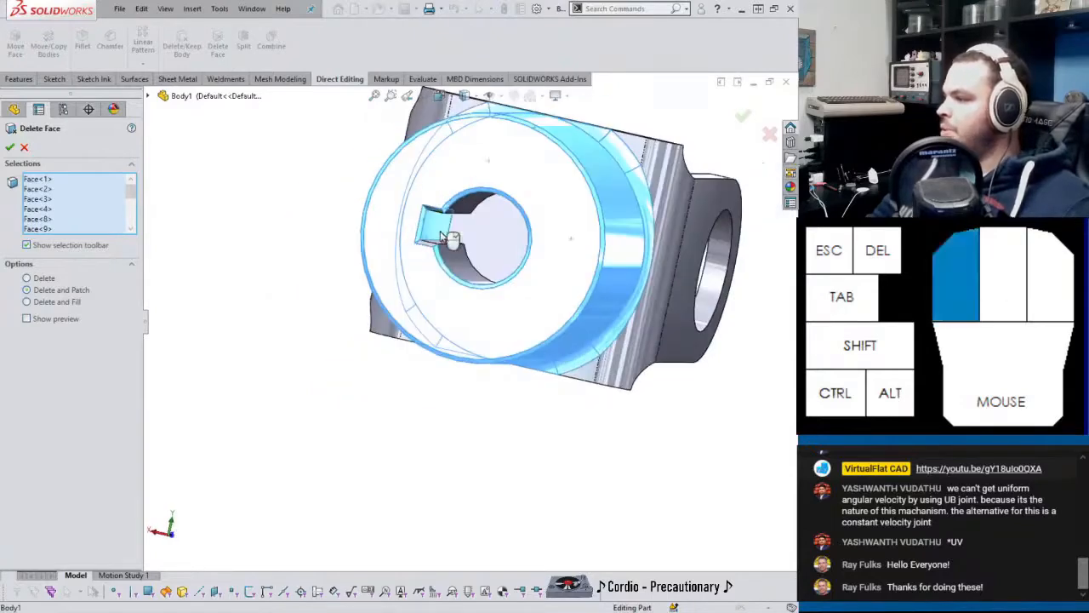
left_click(480, 231)
left_click(520, 199)
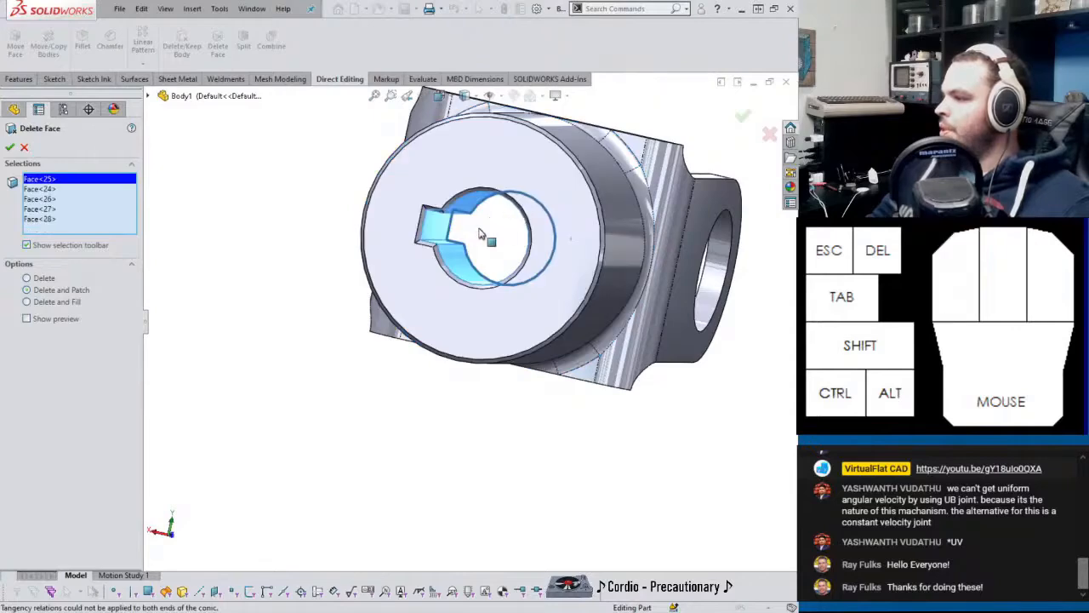
Add the hub's tangent outer and fillet faces to the deletion, excluding the fork arms and their corner blends.
middle_click_drag(482, 236, 528, 212)
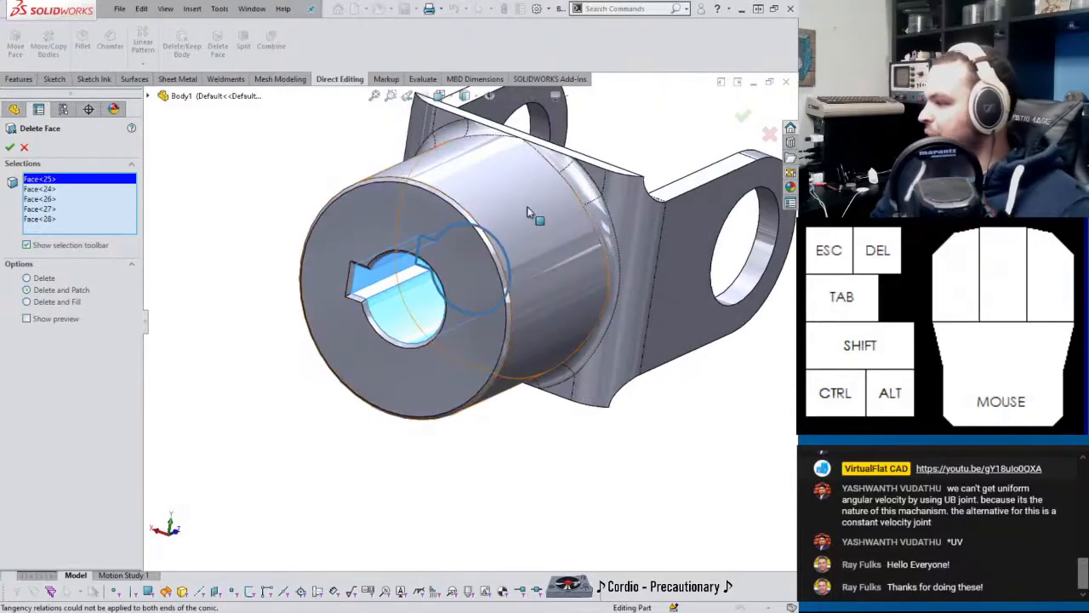
right_click(528, 213)
left_click(575, 337)
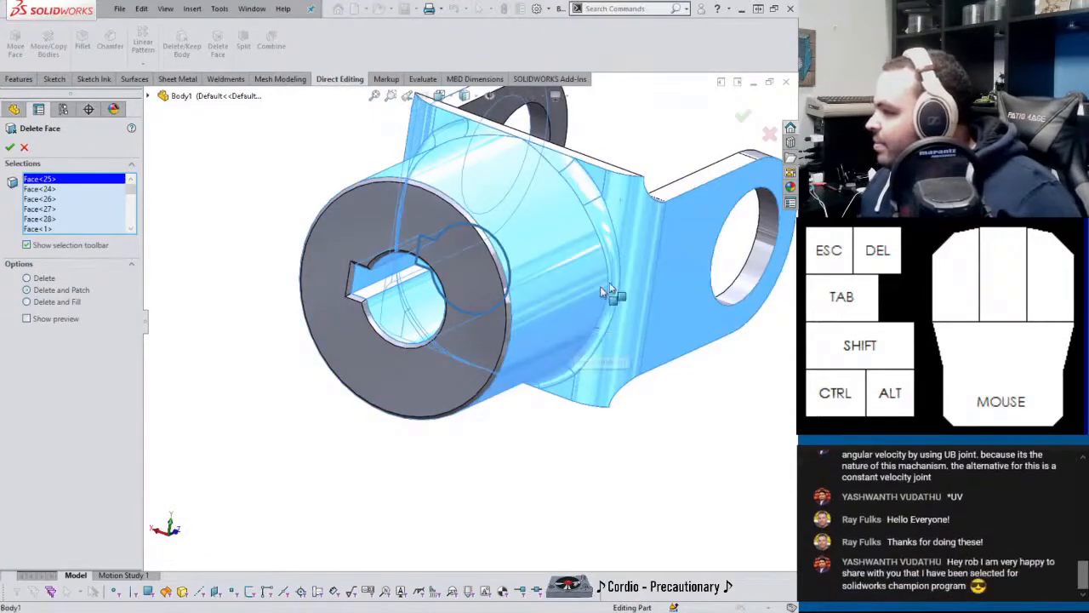
left_click(640, 223)
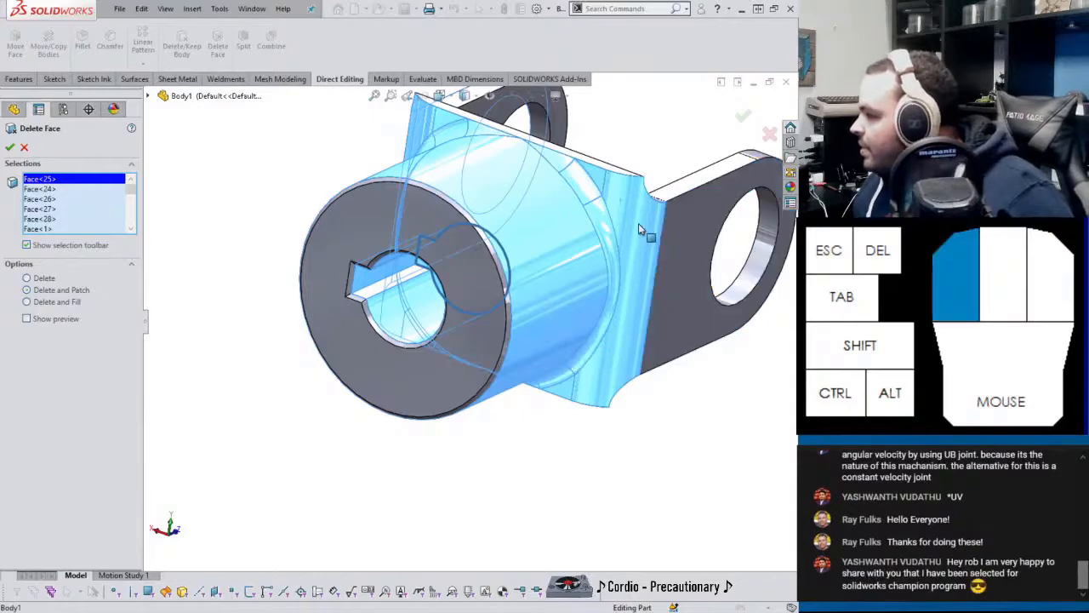
middle_click_drag(553, 375, 639, 308)
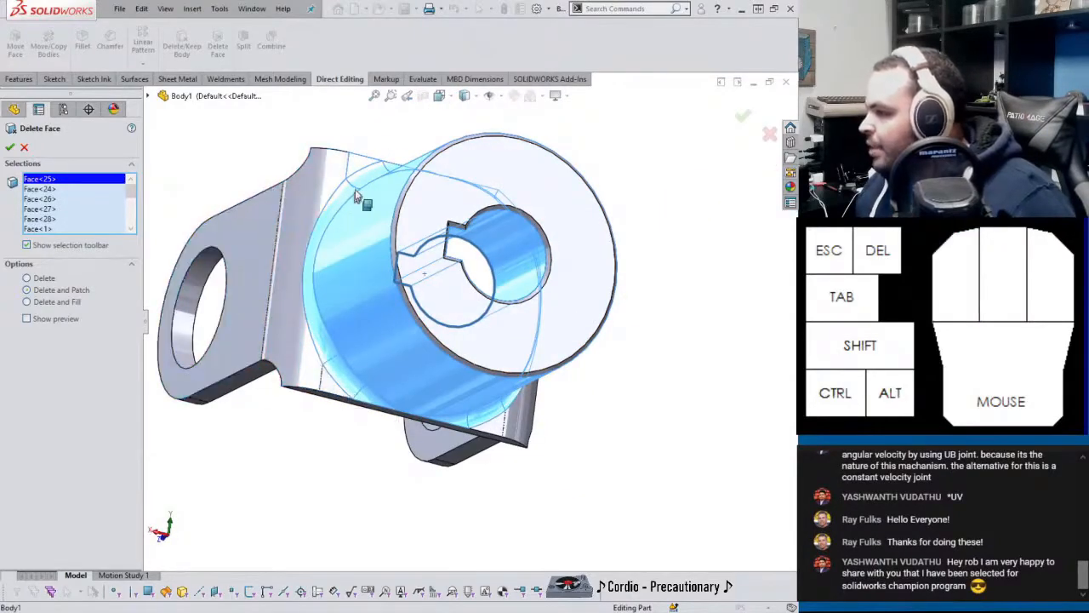
middle_click_drag(365, 170, 340, 362)
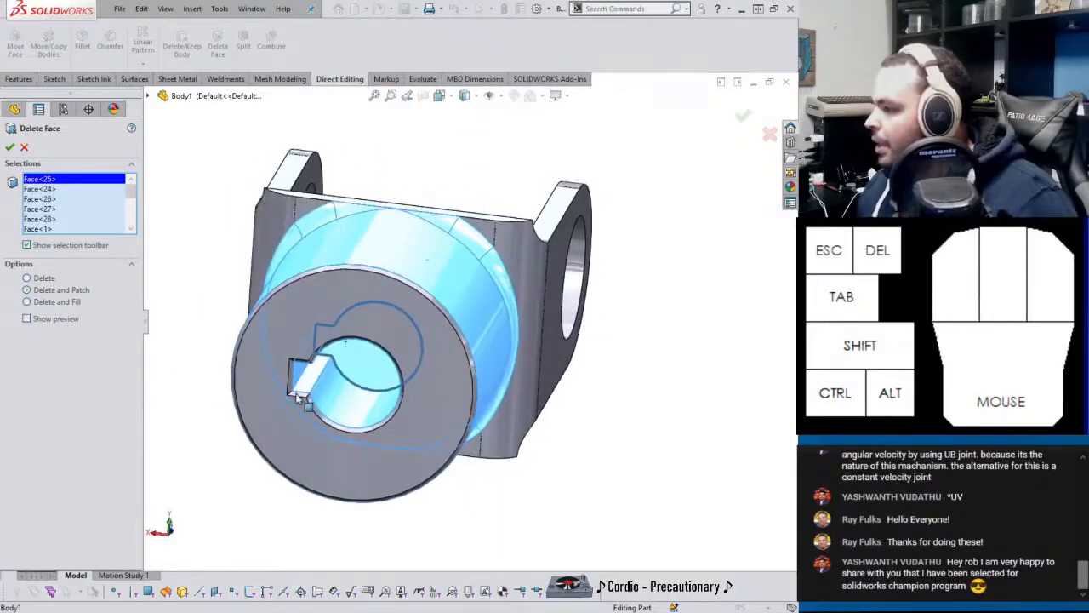
Add the hub's end face and bore edge chamfer to the selection and try to delete and patch all the selected faces.
left_click(302, 373)
scroll(344, 345, "down", 5)
scroll(340, 342, "down", 3)
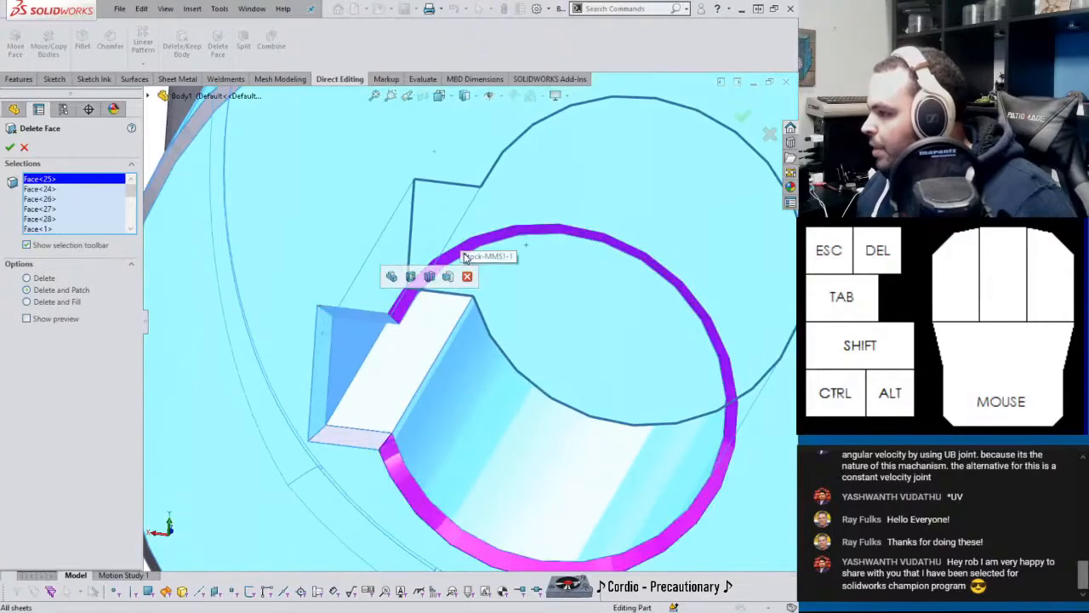
left_click(395, 464)
key("f")
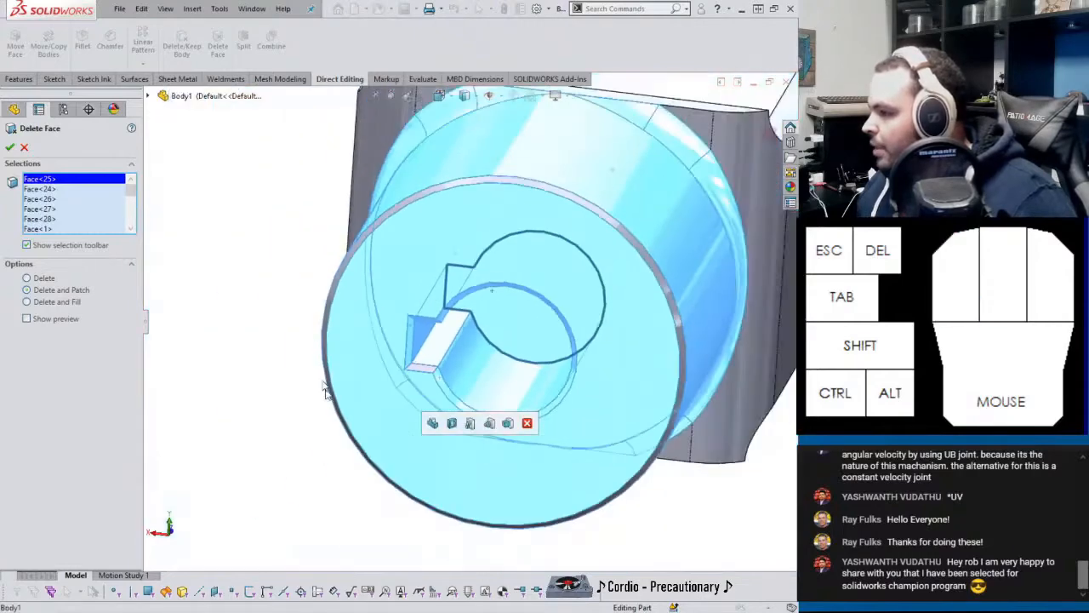
middle_click_drag(441, 199, 488, 267)
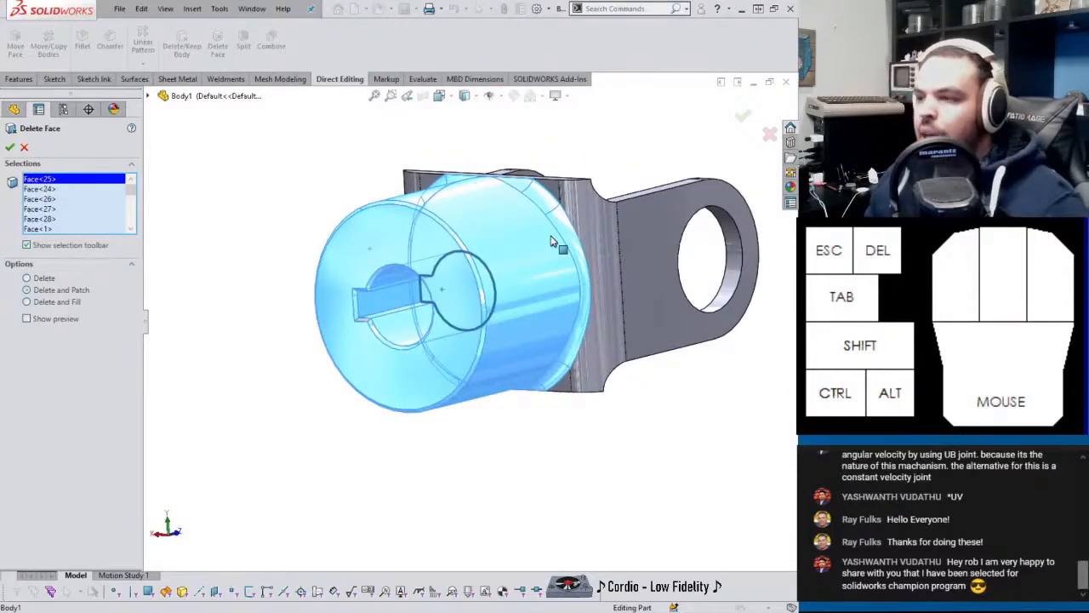
scroll(552, 242, "down", 5)
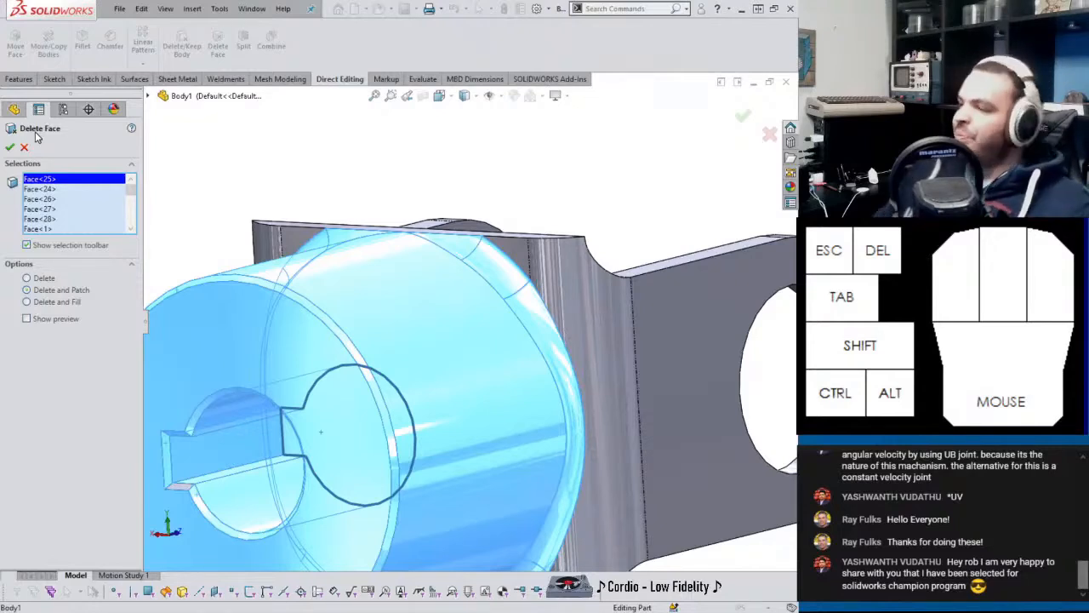
left_click(10, 148)
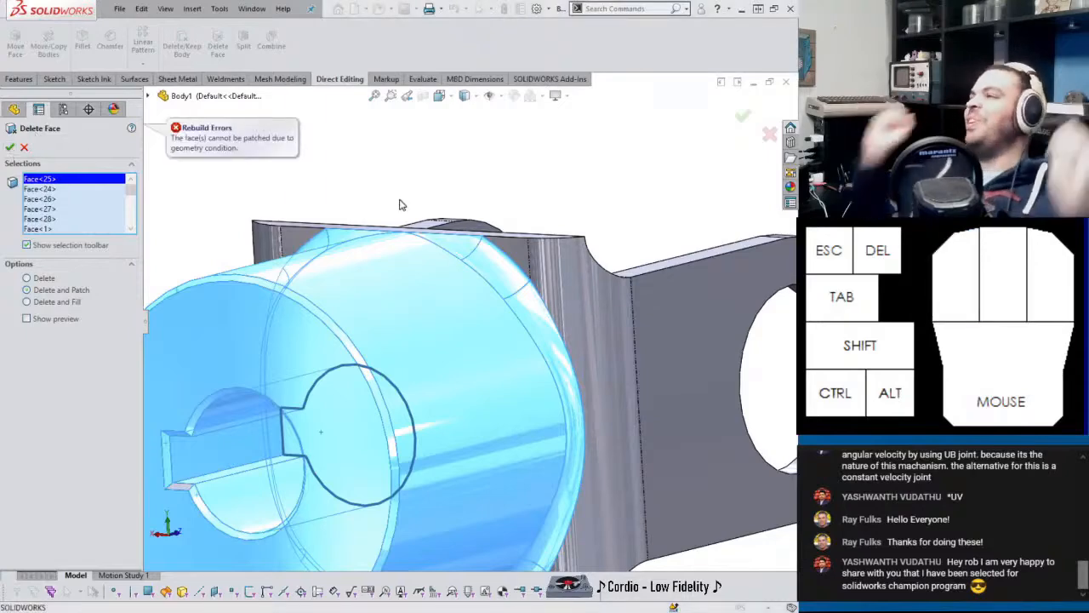
Switch the face deletion to the plain Delete option and remove the selected hub faces from the yoke.
middle_click_drag(451, 382, 370, 382)
scroll(370, 382, "down", 2)
middle_click_drag(434, 264, 358, 251)
scroll(655, 366, "up", 2)
scroll(666, 373, "down", 2)
scroll(567, 275, "up", 2)
middle_click_drag(567, 275, 508, 233)
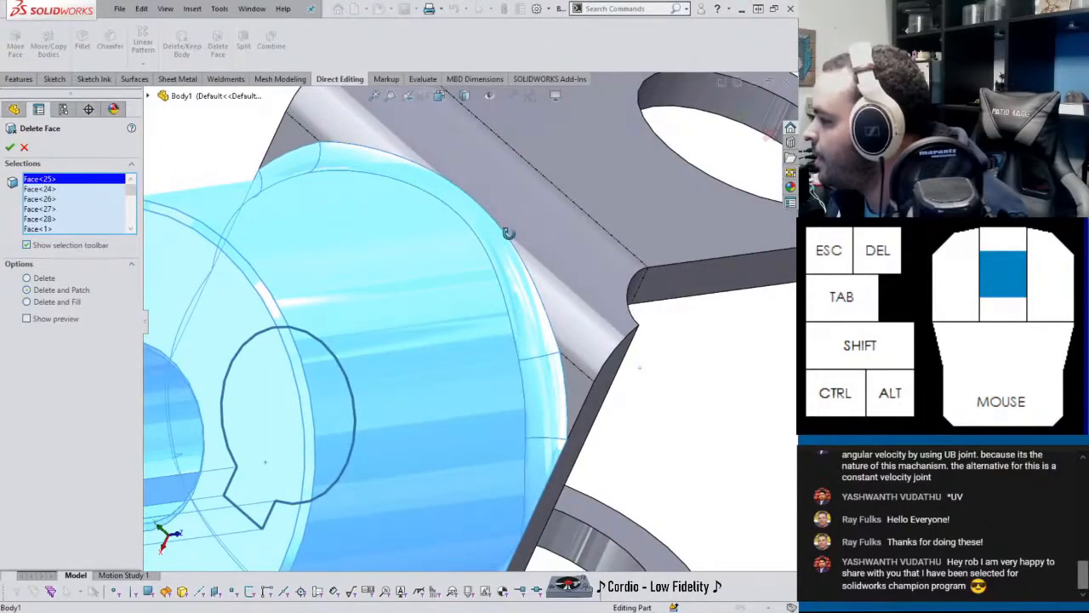
middle_click_drag(508, 233, 508, 233)
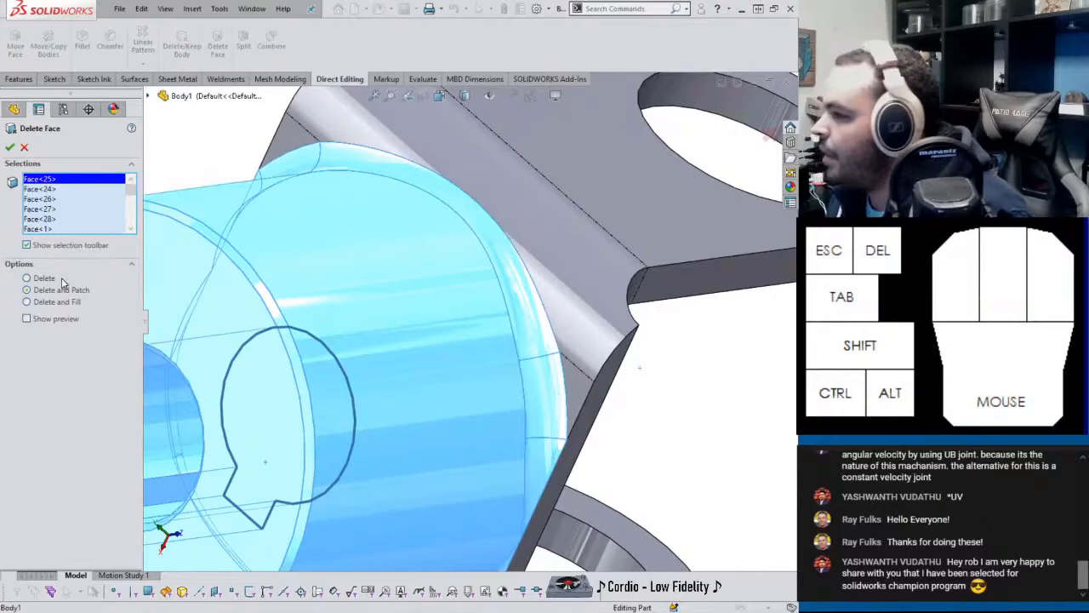
left_click(10, 147)
scroll(342, 339, "down", 3)
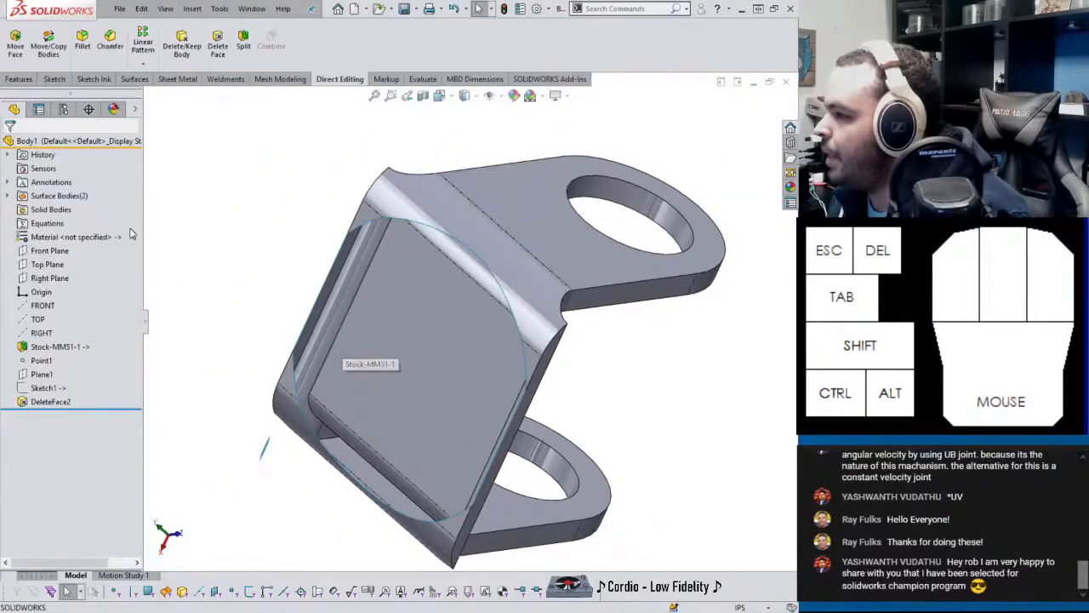
Reopen the DeleteFace2 feature, switch it to Delete and Patch, and return it to the Delete option.
middle_click_drag(131, 234, 323, 445)
scroll(328, 433, "up", 5)
left_click(47, 401)
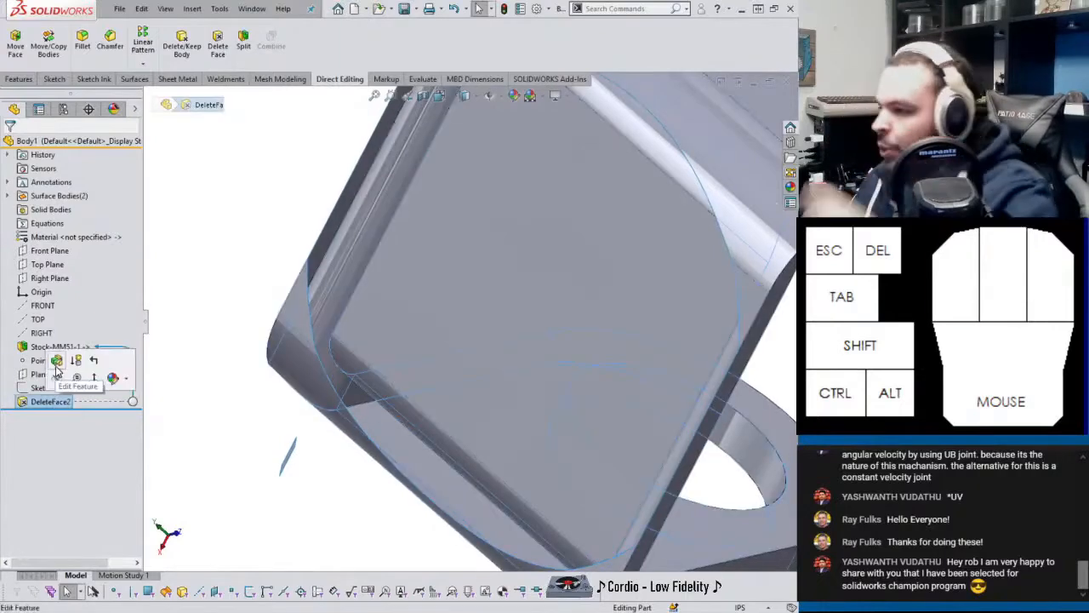
left_click(56, 361)
middle_click_drag(319, 350, 361, 327)
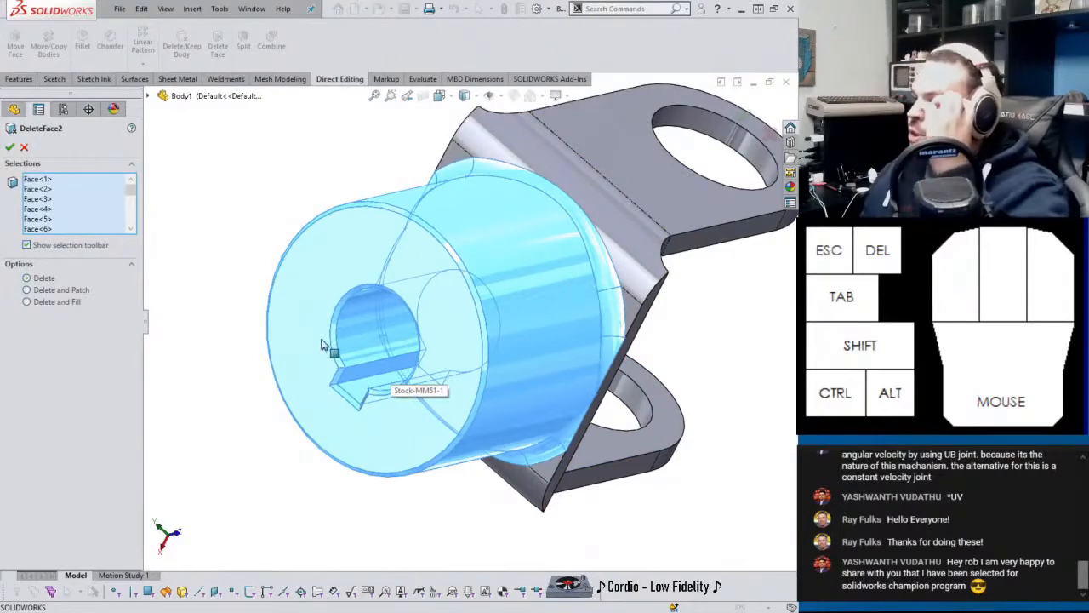
left_click(54, 292)
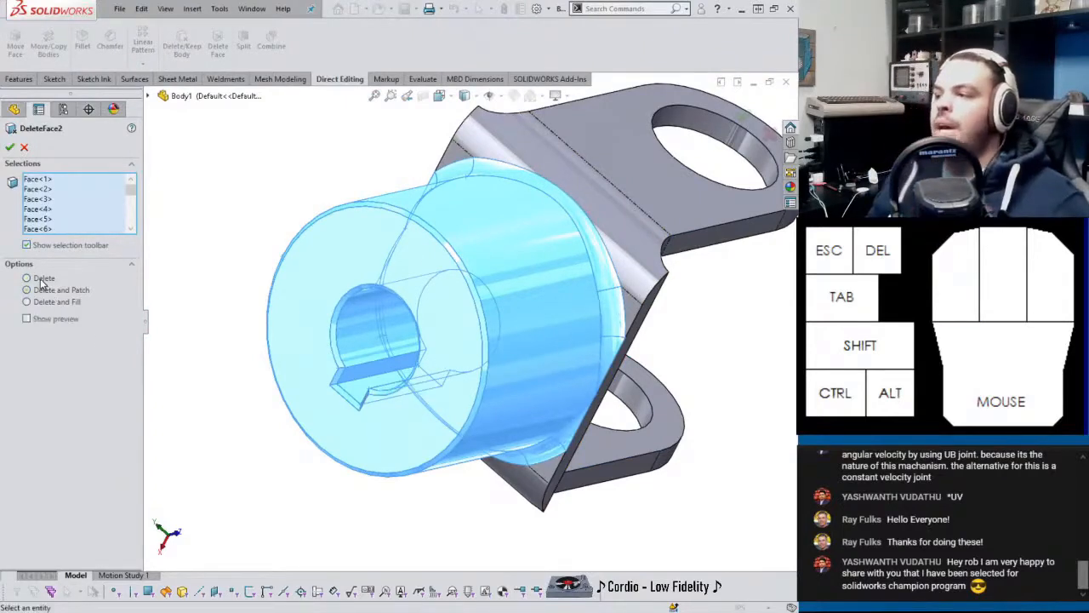
left_click(41, 281)
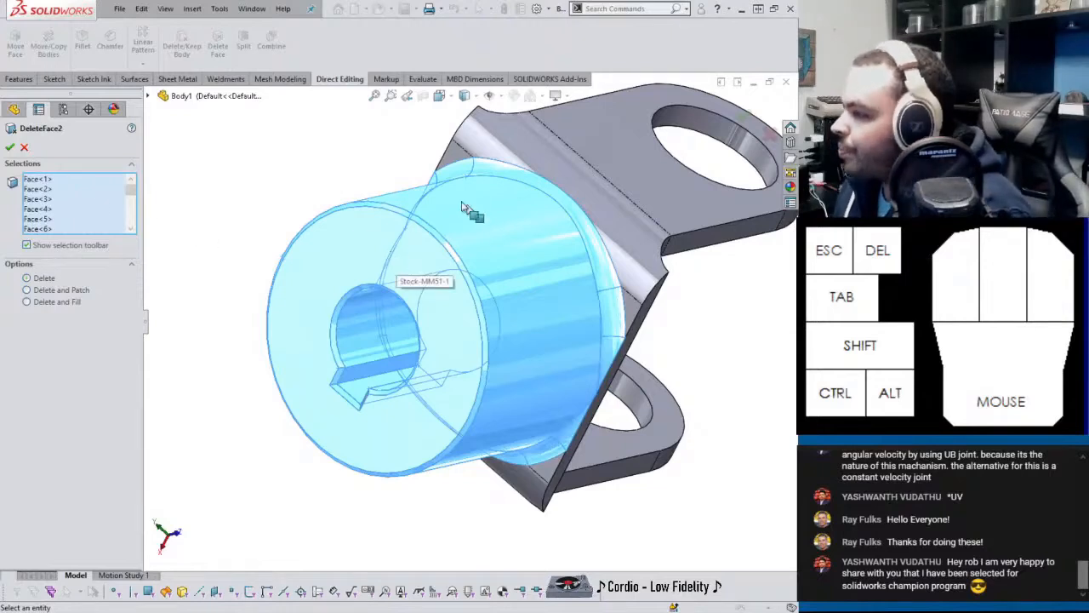
left_click(10, 146)
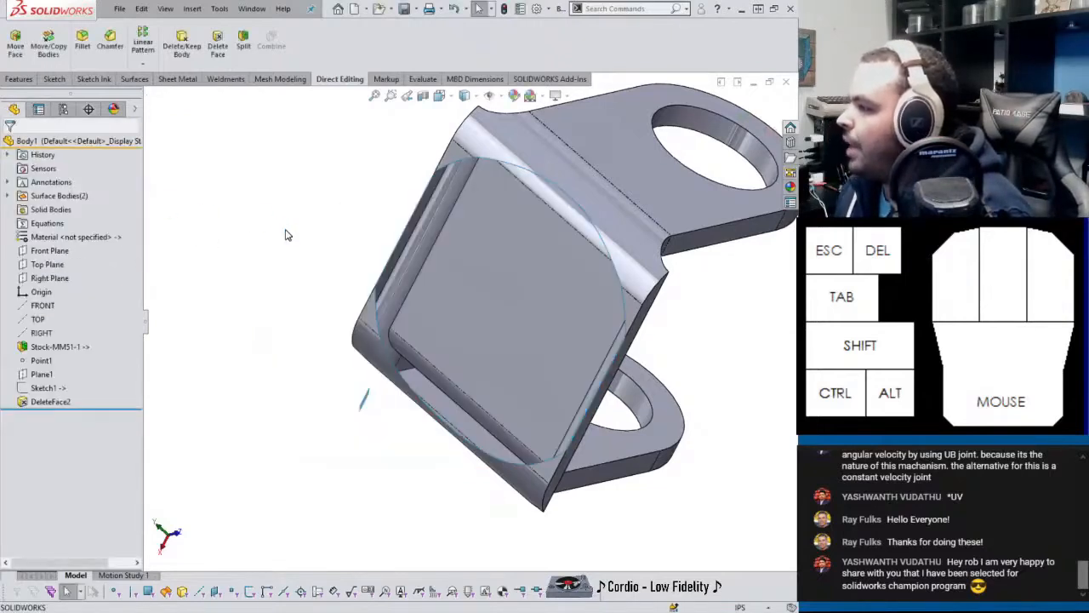
Expand the list of surface bodies and examine the small stray surface beside the yoke.
left_click(9, 197)
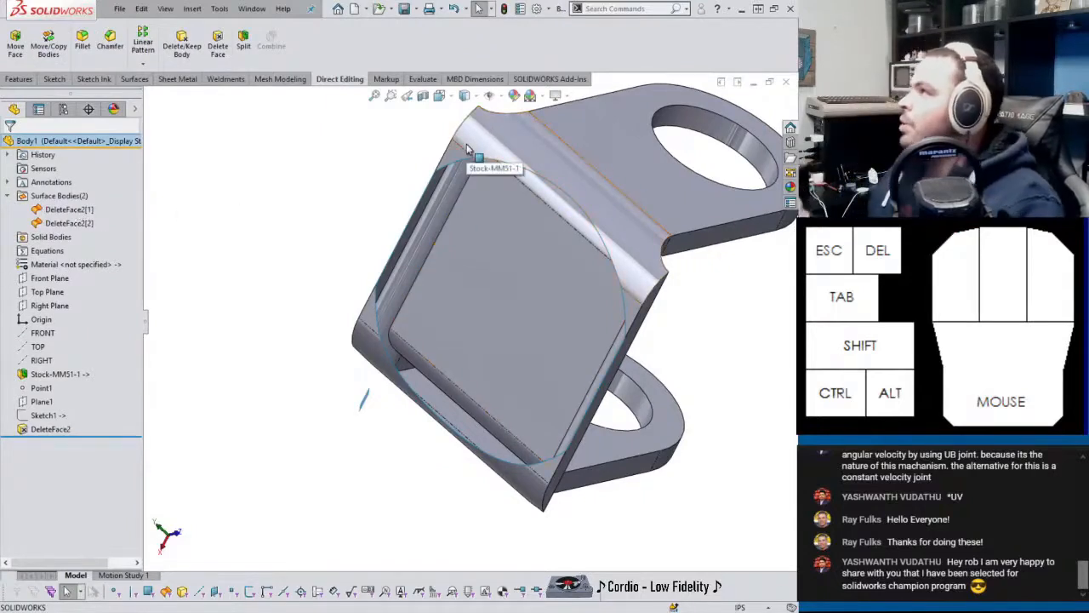
scroll(477, 323, "up", 2)
scroll(313, 451, "down", 3)
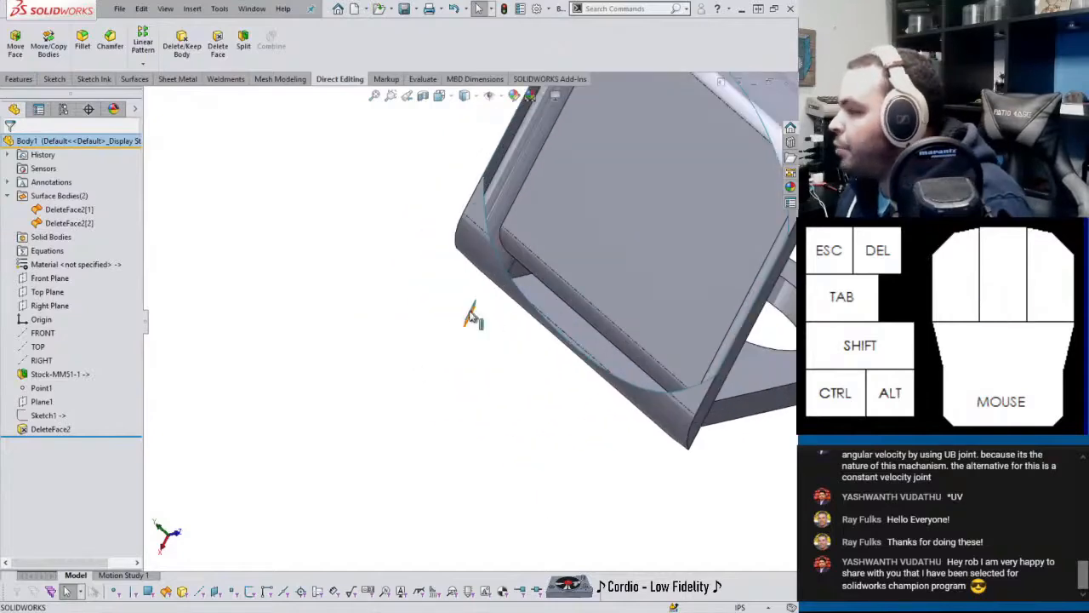
Edit the DeleteFace2 feature and add the missed keyway face of the hub to the selected faces.
left_click(51, 428)
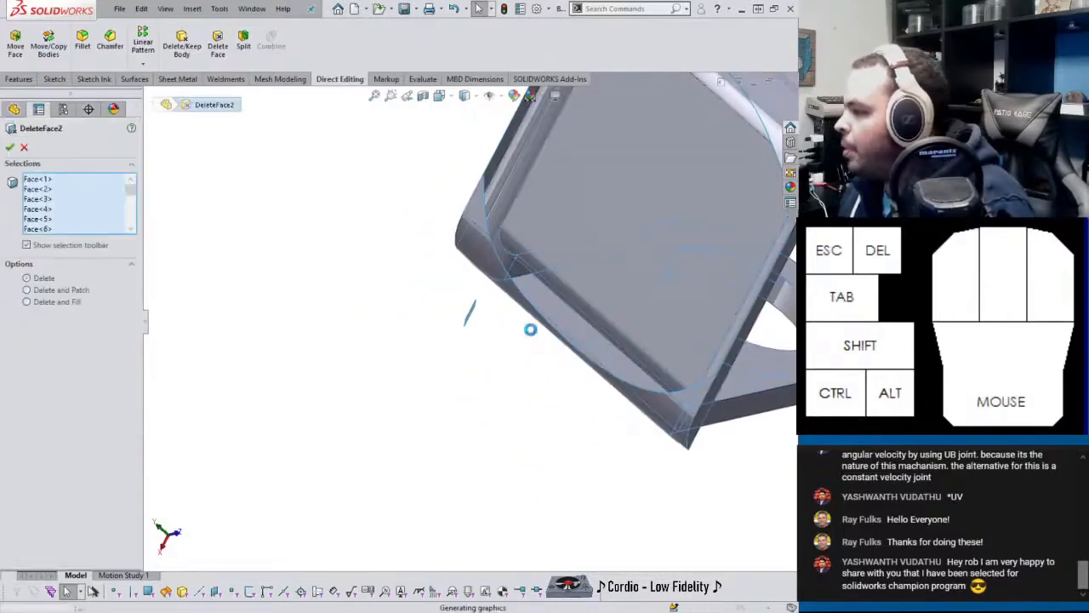
middle_click_drag(477, 315, 524, 321)
scroll(473, 328, "up", 4)
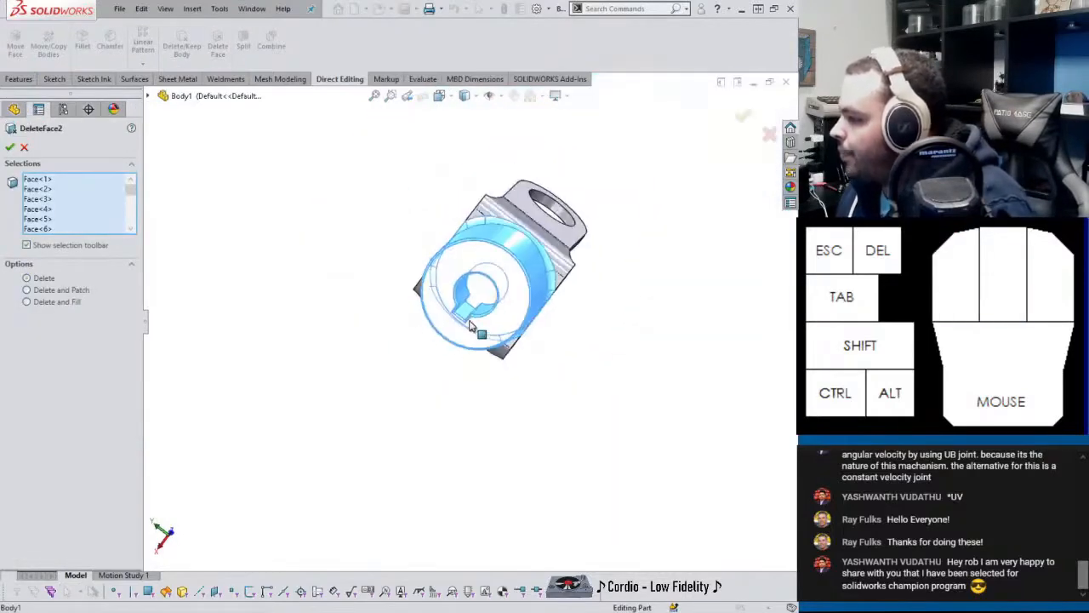
scroll(471, 325, "down", 8)
left_click(457, 309)
scroll(434, 344, "up", 3)
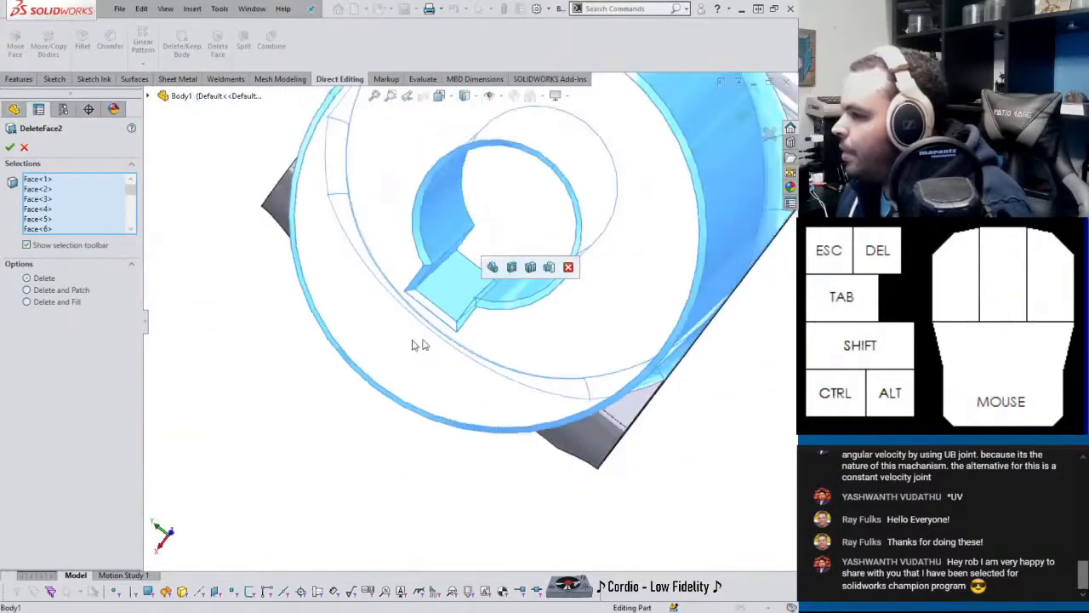
Switch the face deletion to Delete and Patch and apply it to remove the hub from the yoke.
left_click(71, 291)
scroll(323, 198, "up", 5)
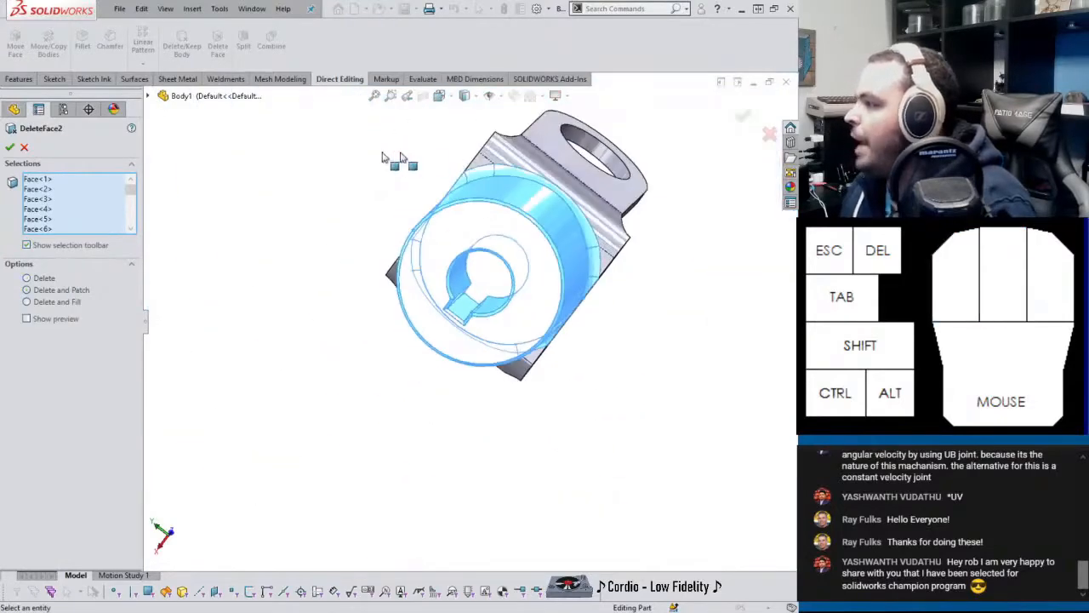
left_click(10, 147)
middle_click_drag(442, 204, 501, 177)
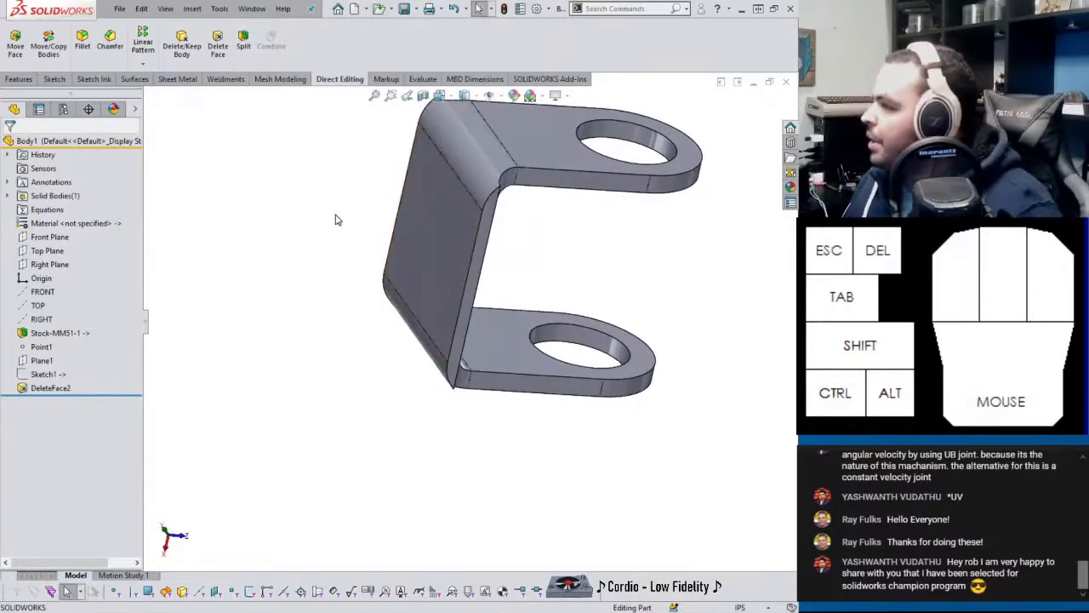
middle_click_drag(489, 194, 465, 202)
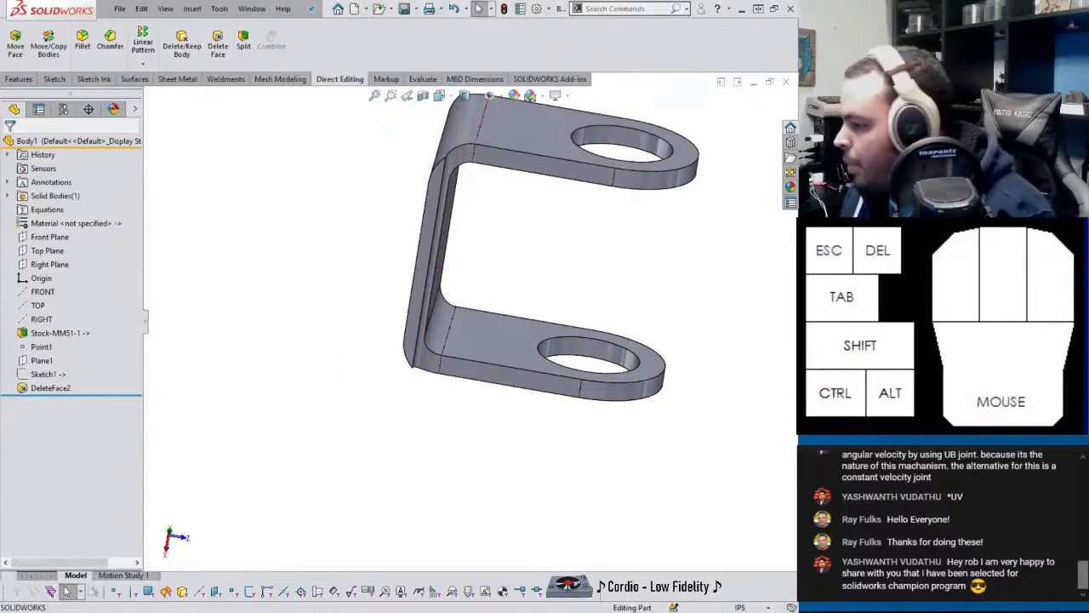
Check the illustration of movement 50 on the 507 Mechanical Movements page in the browser, and return to the SolidWorks yoke model.
left_click(489, 553)
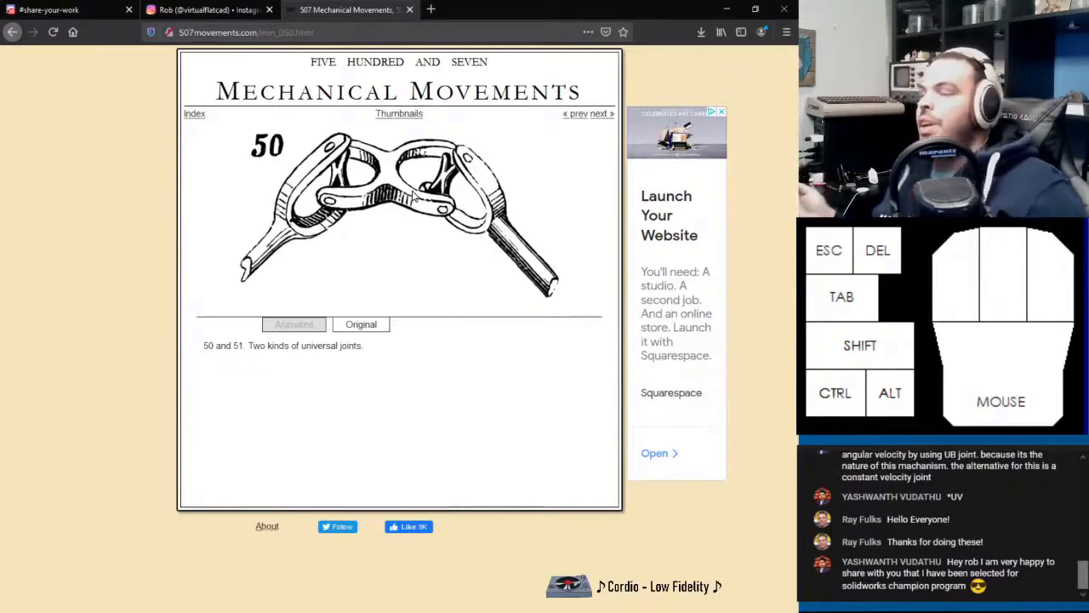
left_click(727, 8)
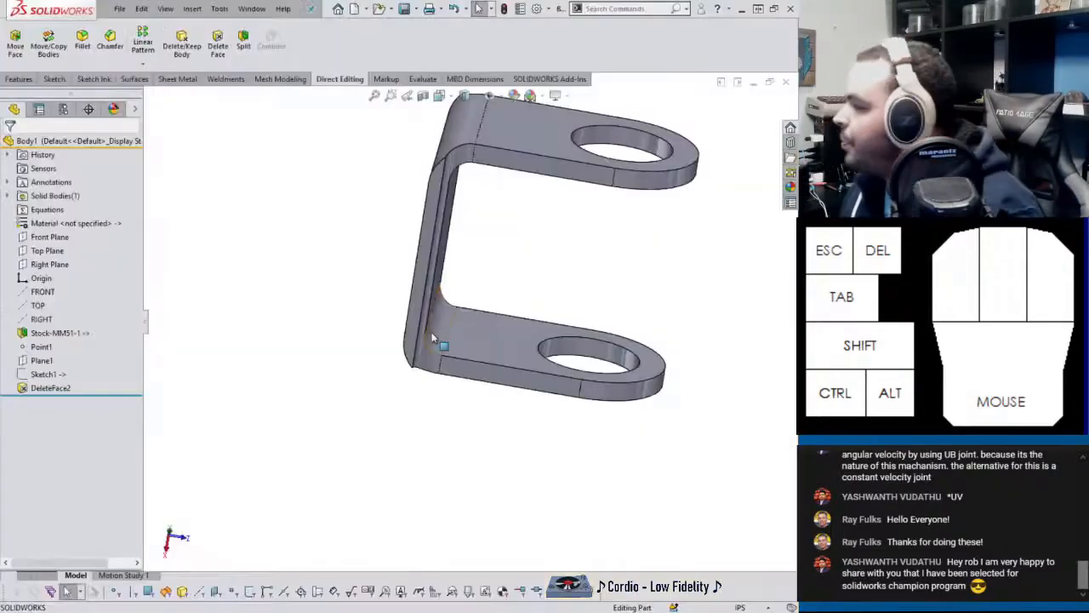
middle_click_drag(432, 339, 428, 283)
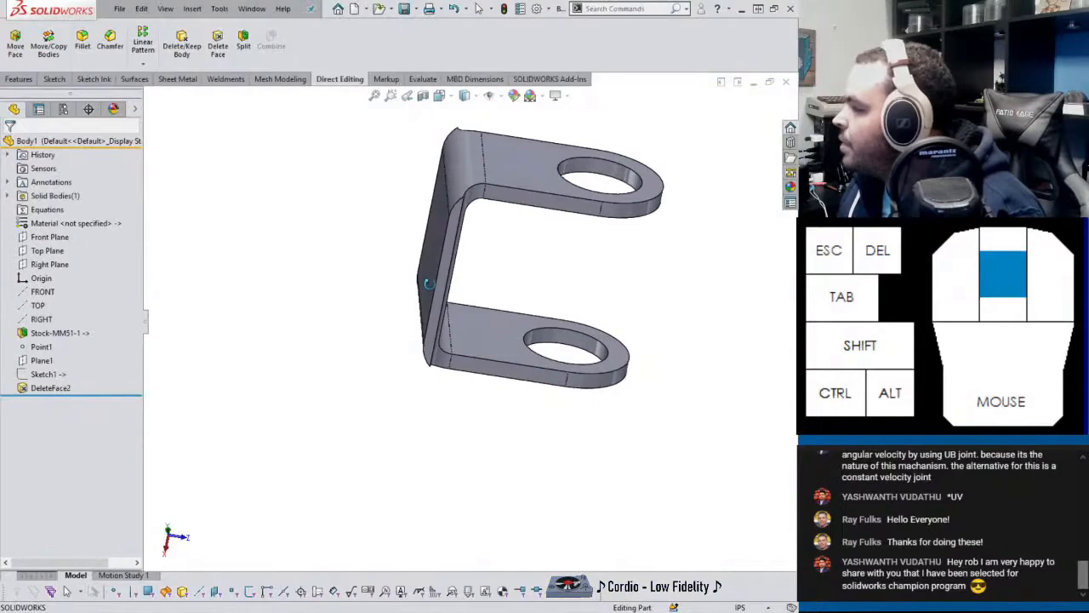
middle_click_drag(428, 283, 451, 232)
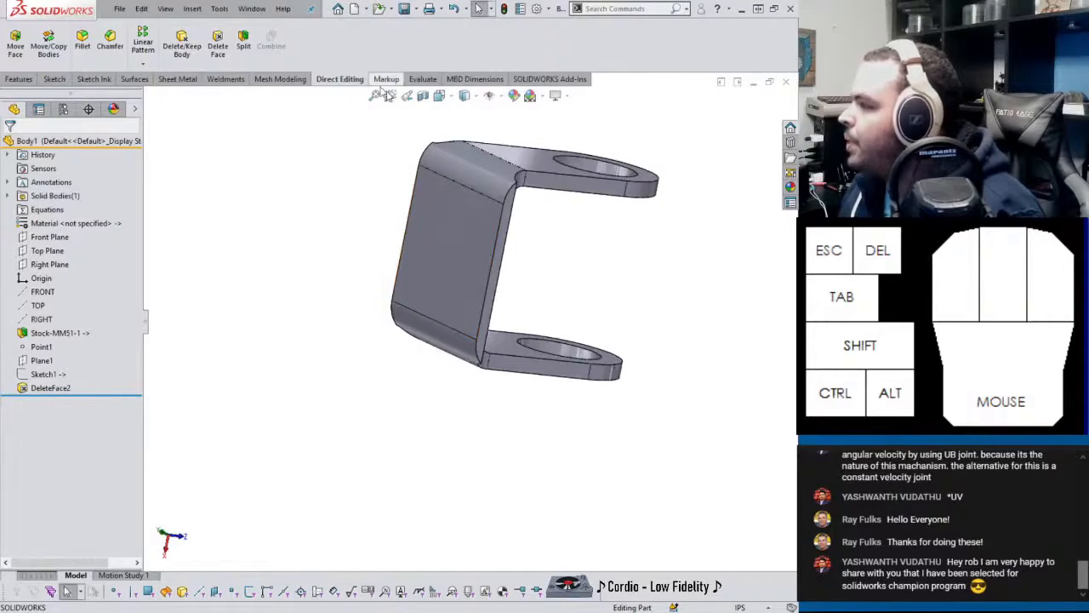
Create a reference point at the center of the yoke's flat outer back face.
left_click(18, 79)
left_click(504, 57)
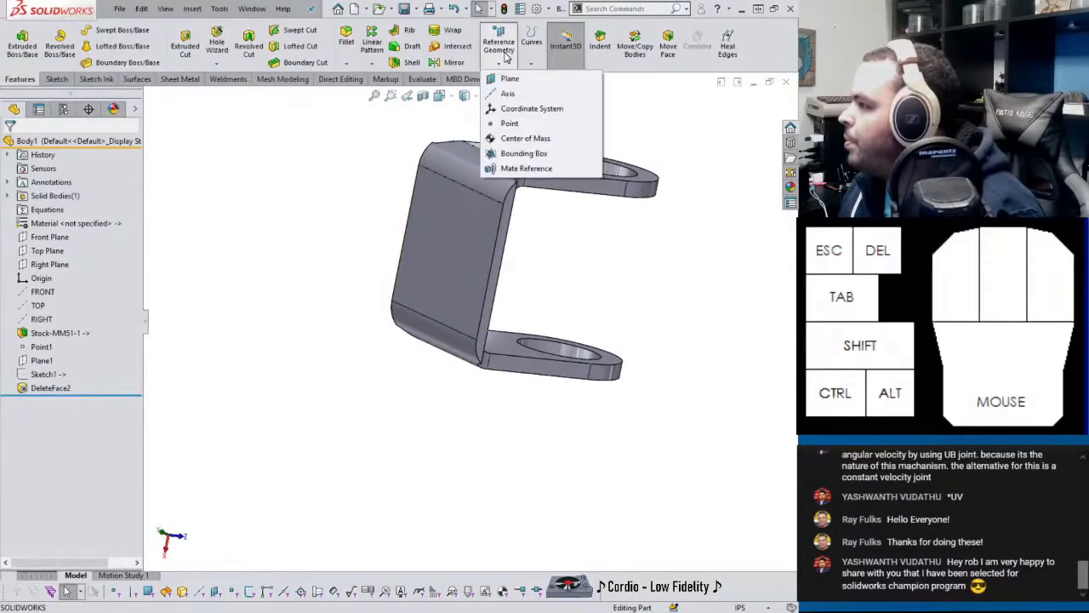
left_click(508, 125)
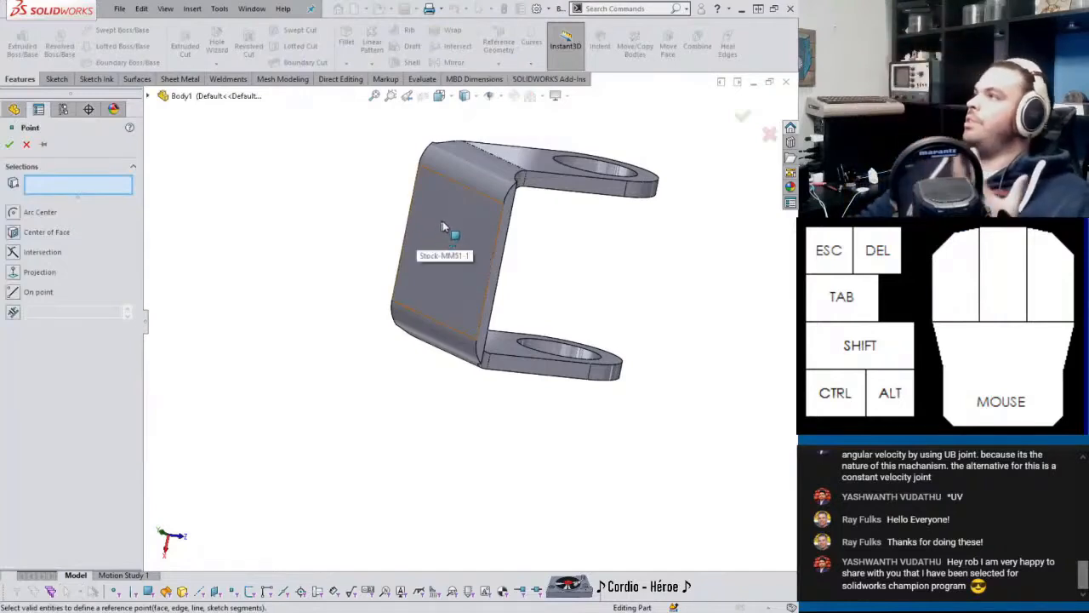
left_click(466, 242)
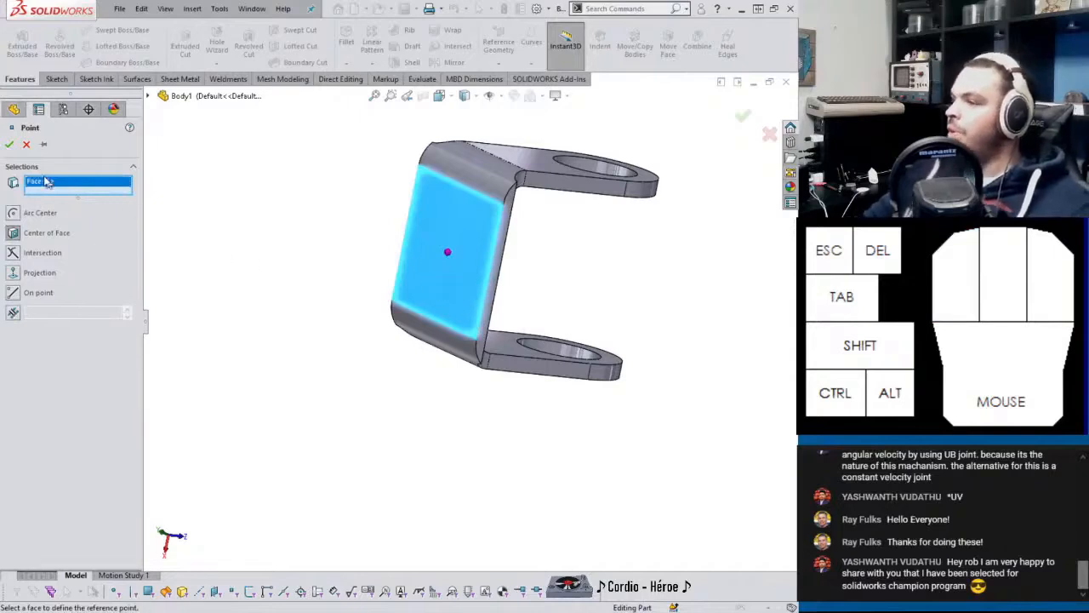
left_click(8, 144)
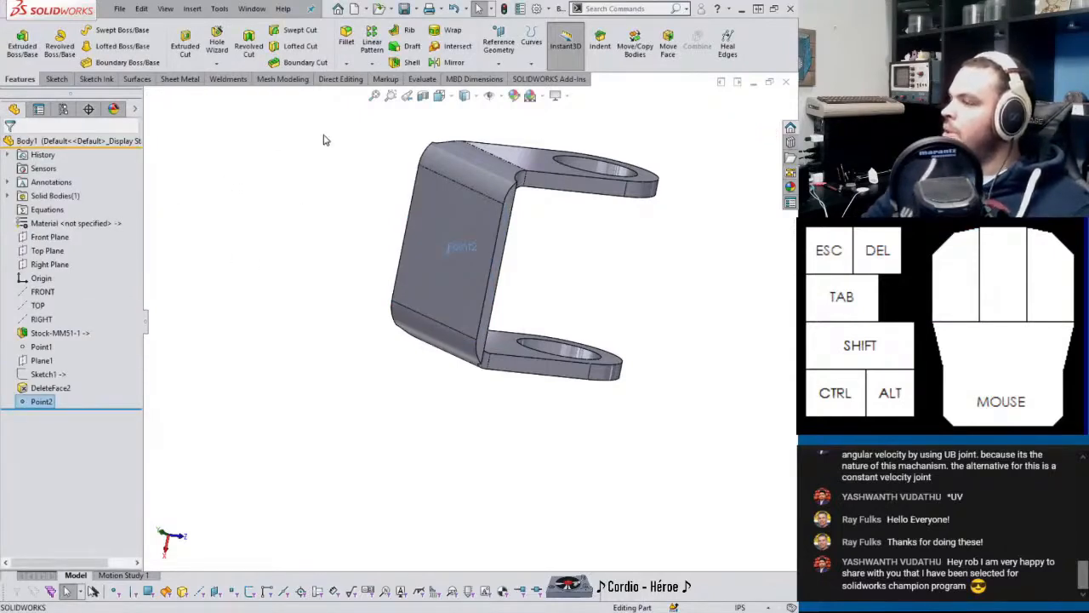
Start Move/Copy Bodies for one copy of the yoke, with the new reference point as the center of rotation.
double_click(642, 15)
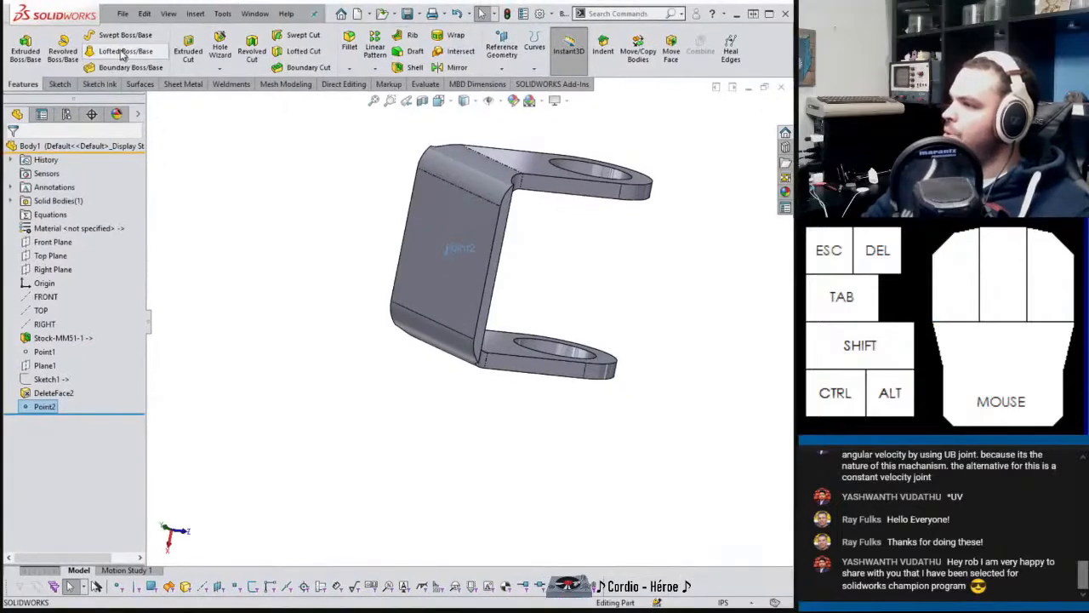
double_click(610, 7)
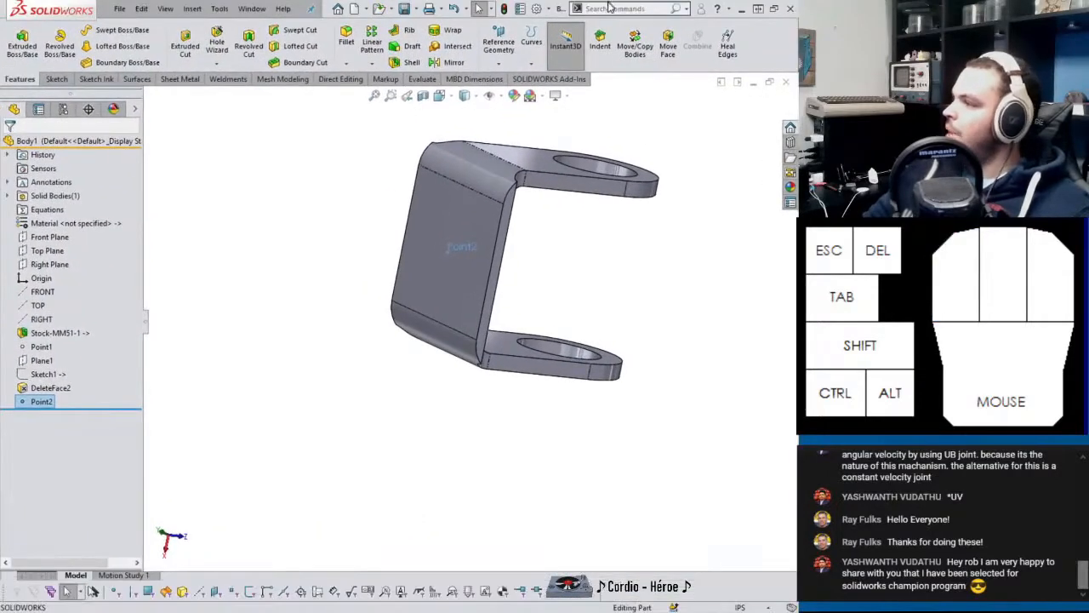
left_click(610, 7)
type("move")
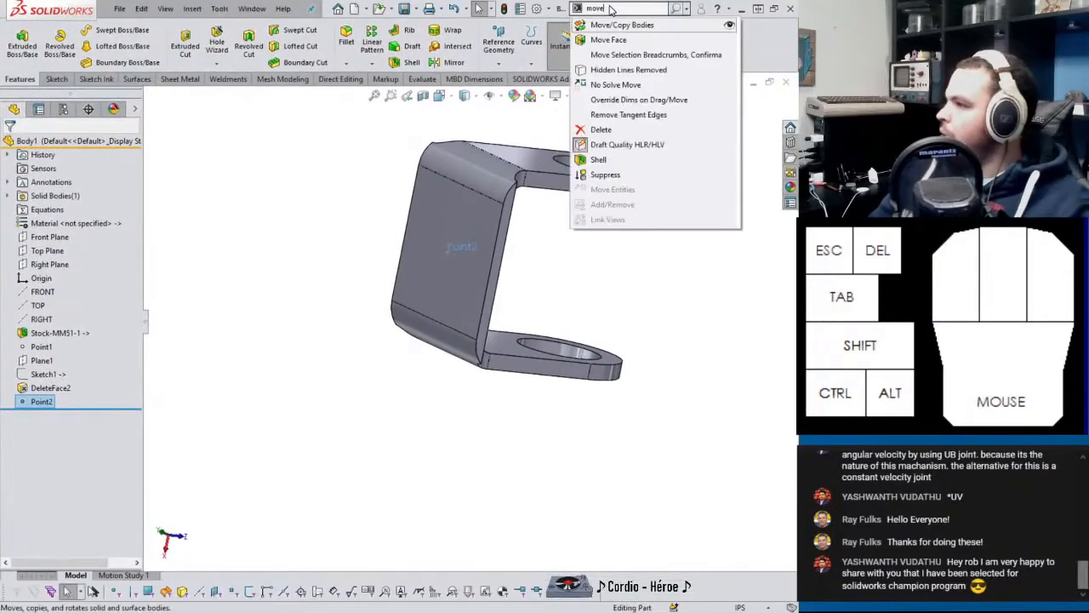
key("Return")
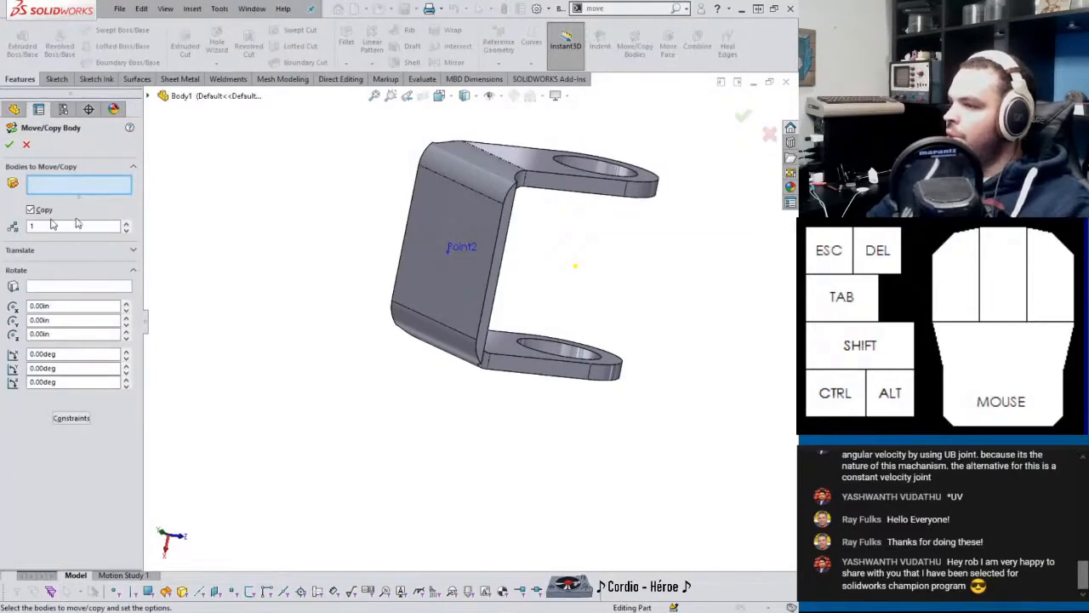
left_click(465, 201)
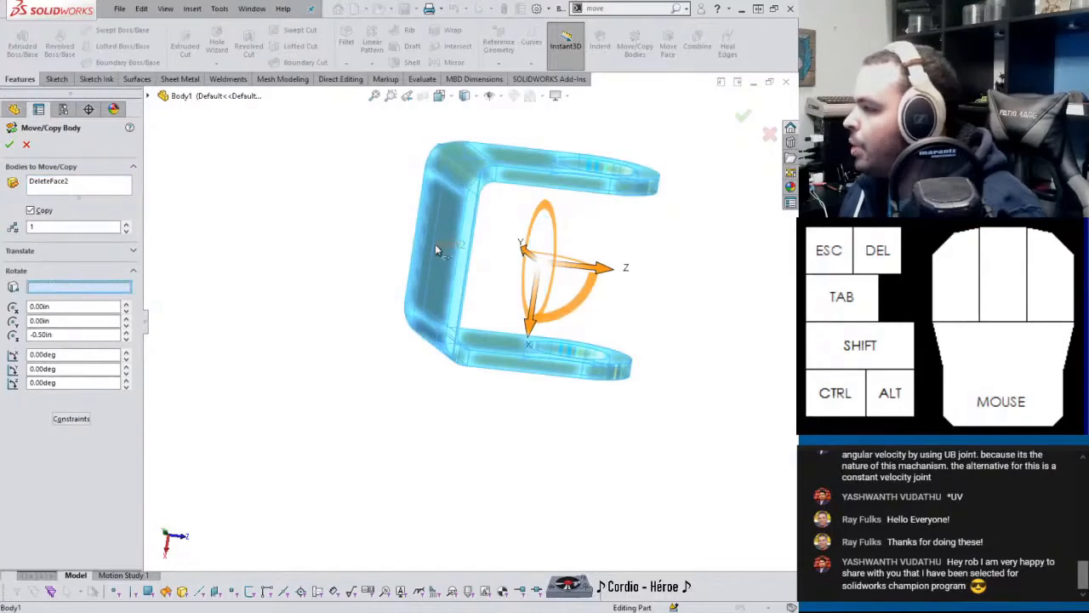
left_click(437, 248)
Rotate the copied yoke 180 degrees about the Y axis and apply the copy.
middle_click_drag(209, 331, 258, 401)
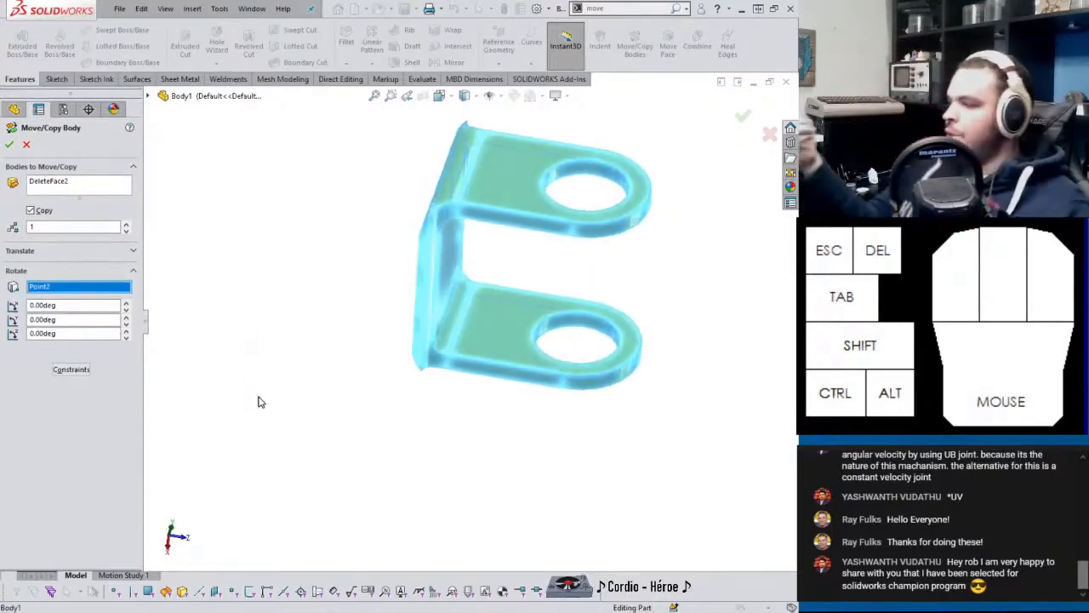
left_click(115, 319)
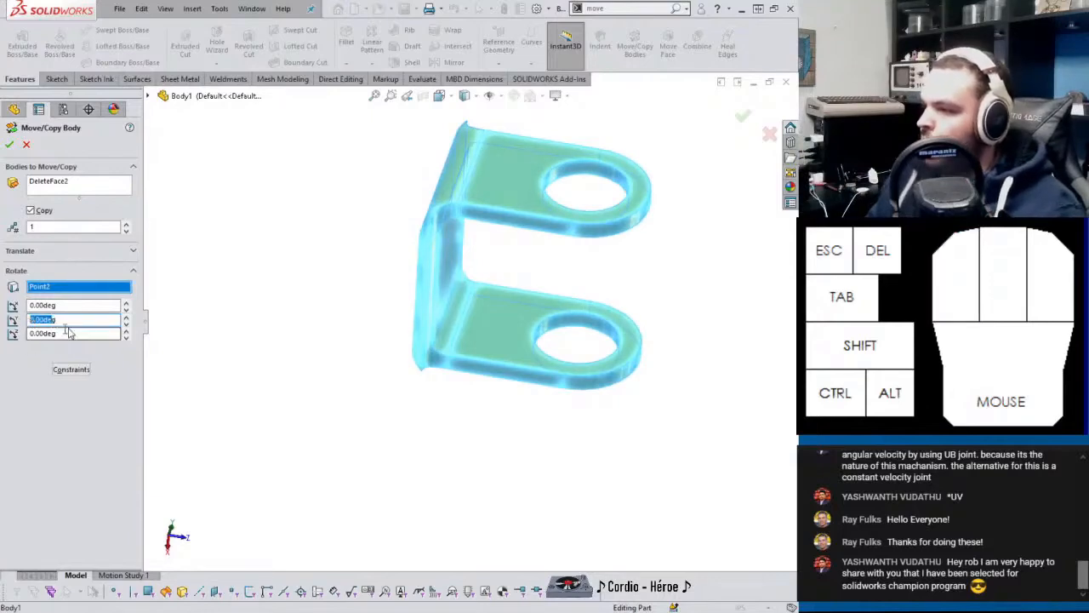
double_click(72, 320)
type("180")
key("Return")
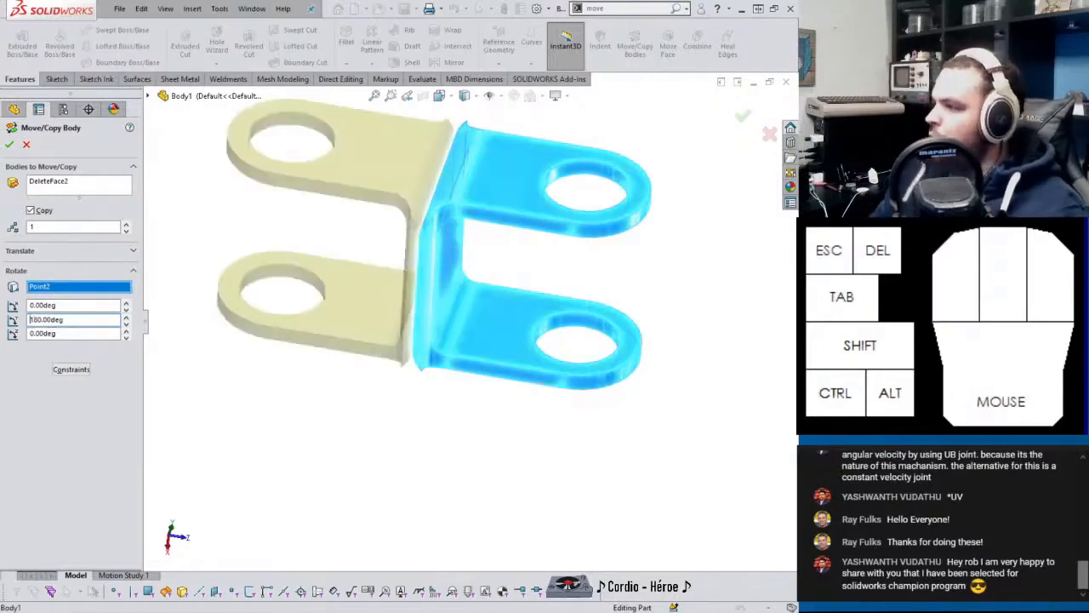
scroll(438, 262, "down", 2)
middle_click_drag(437, 262, 431, 163)
scroll(450, 255, "up", 5)
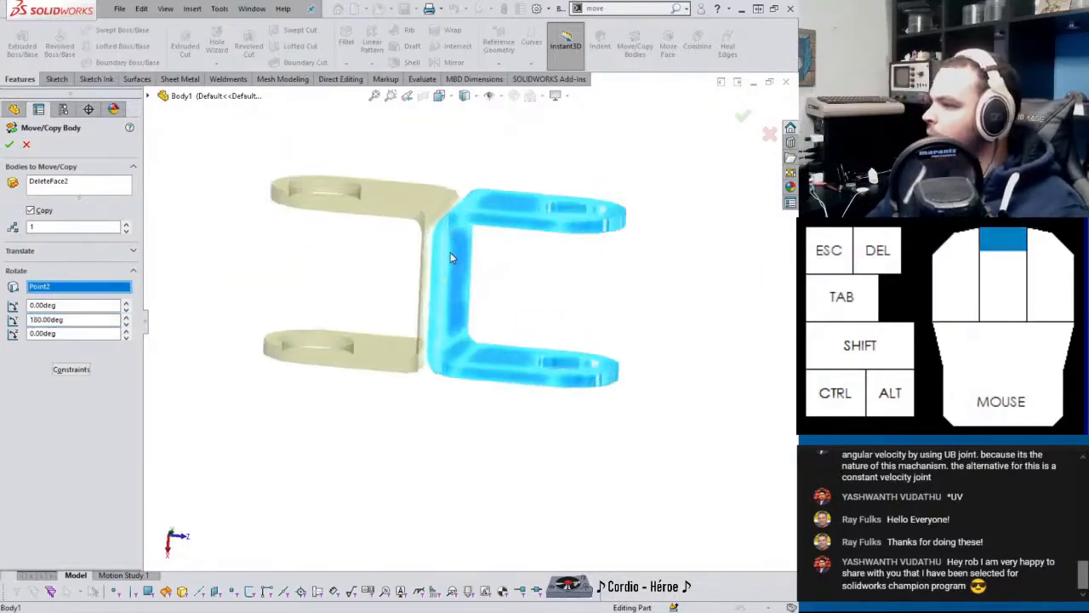
middle_click_drag(445, 256, 455, 303)
key("Return")
key("f")
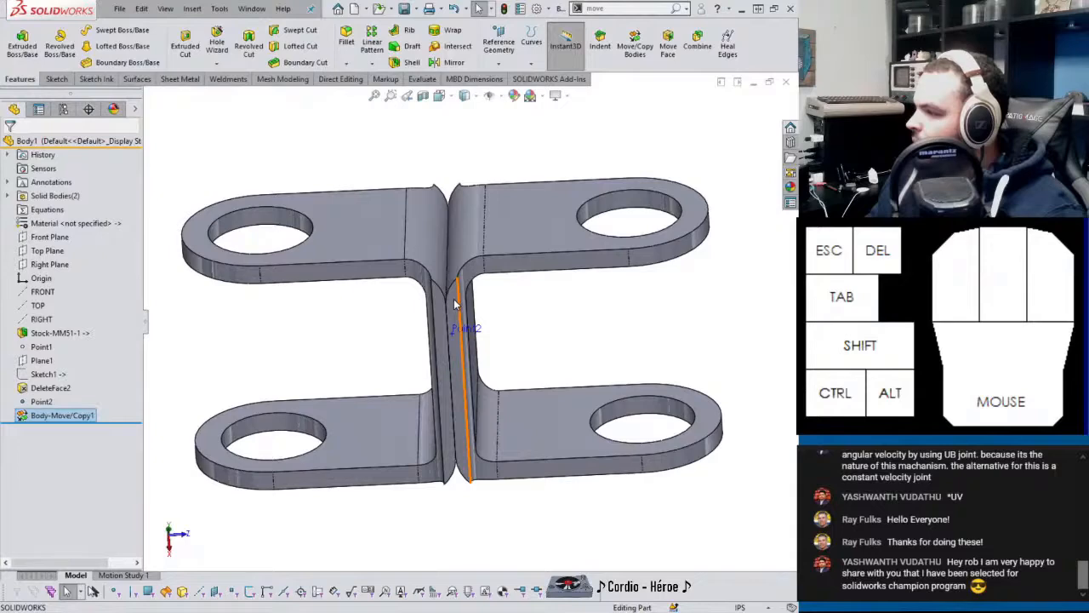
Combine the original yoke and its rotated copy into one body with the Add operation.
left_click(664, 9)
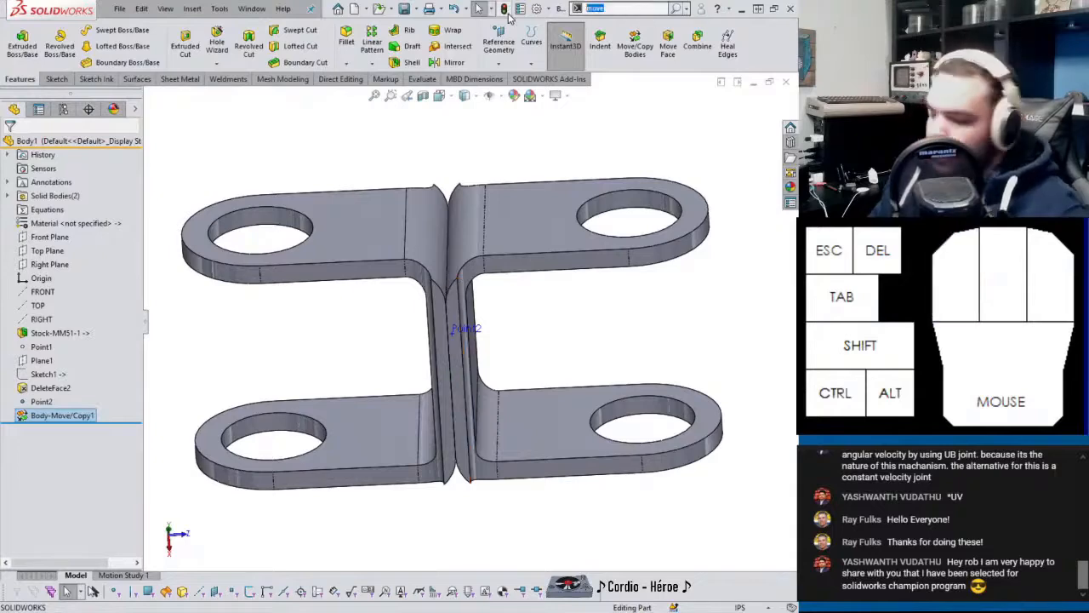
key("Return")
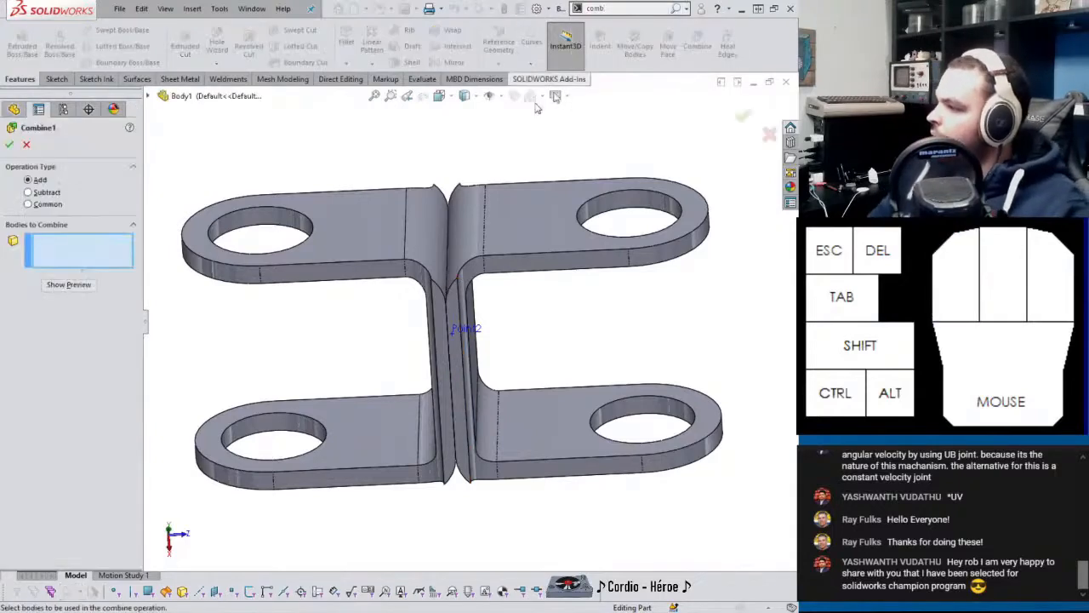
left_click(465, 254)
left_click(401, 241)
key("Return")
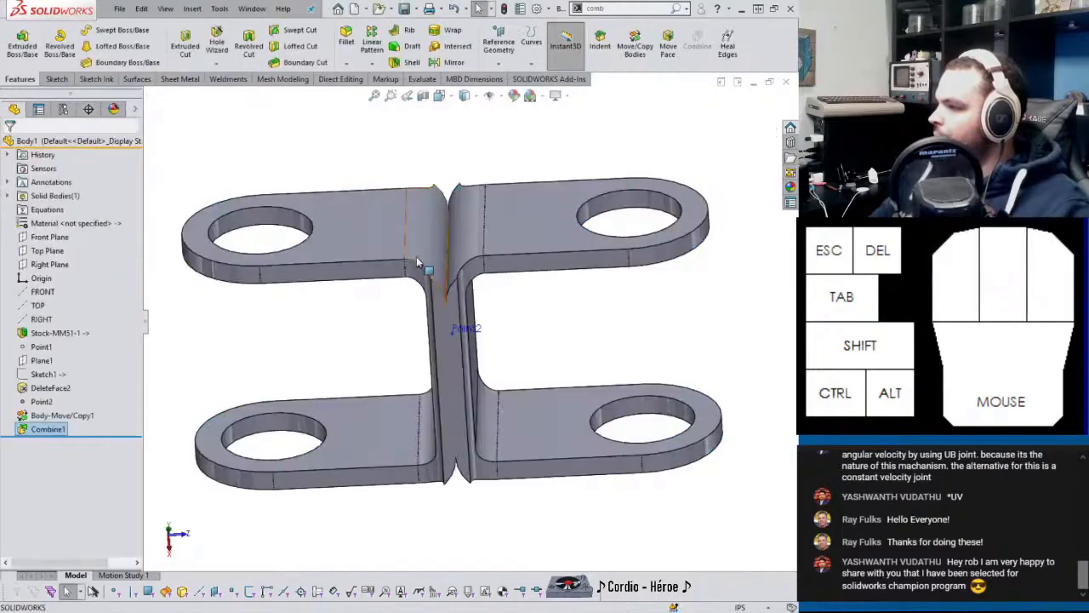
Start a fillet, restrict selection to edges, and try to select the seam edge between the two yokes' curved bends.
scroll(456, 271, "down", 5)
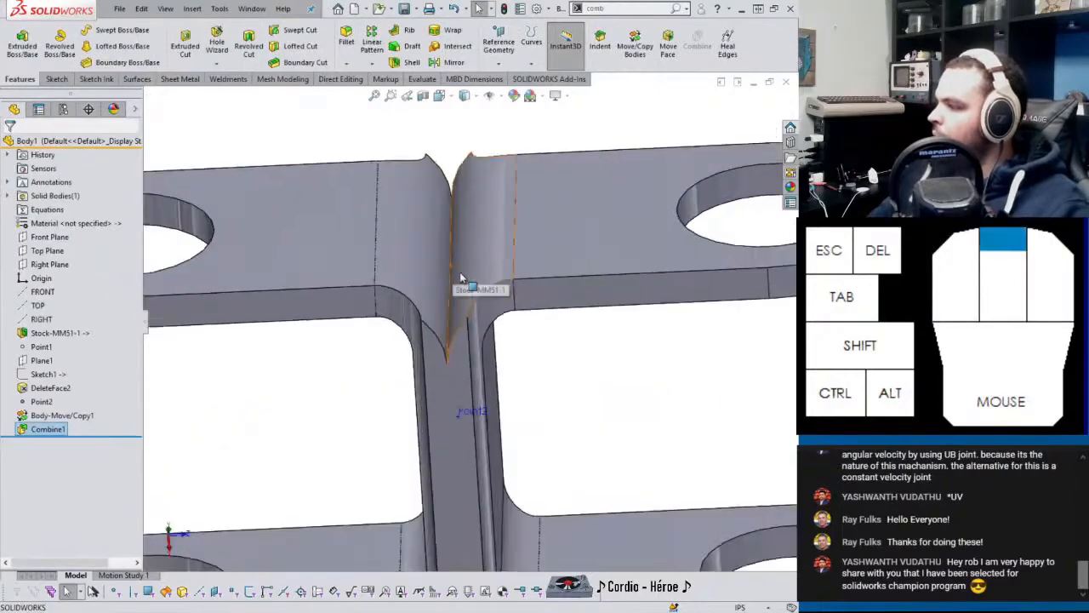
left_click(448, 317)
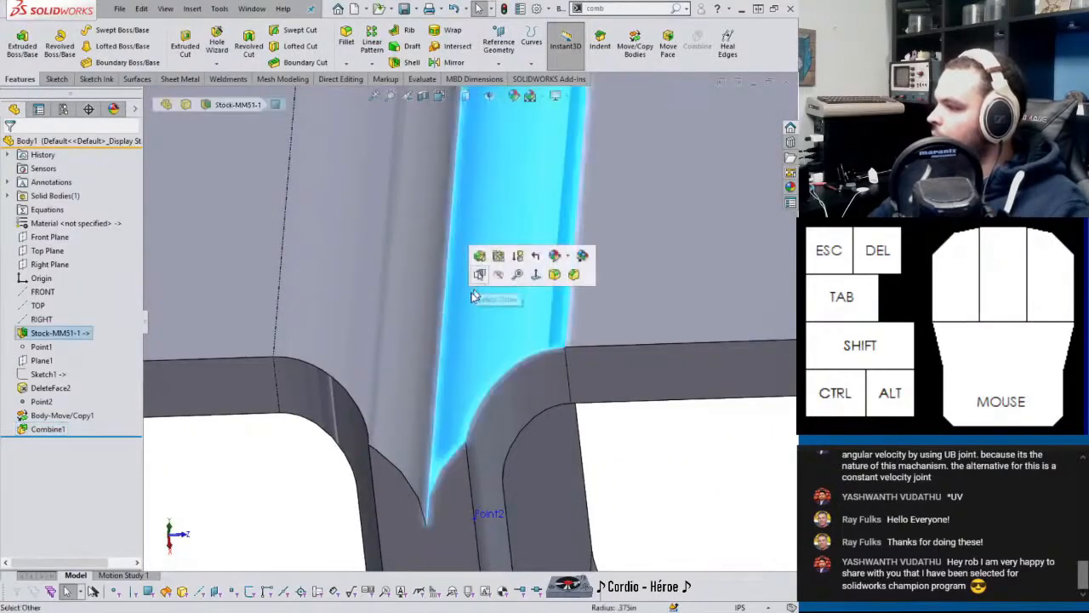
left_click(555, 275)
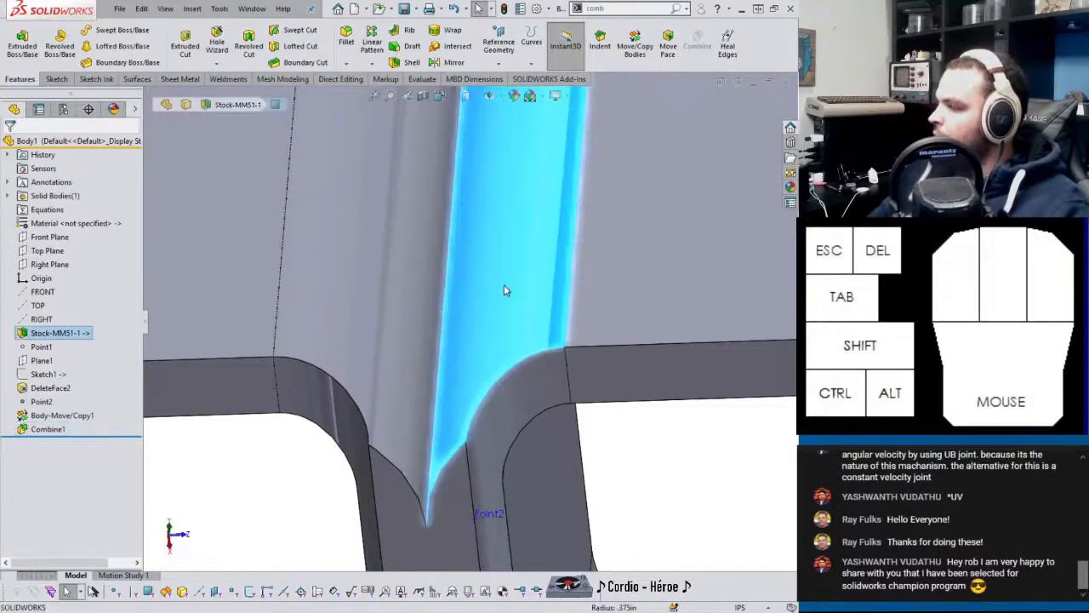
left_click(503, 284)
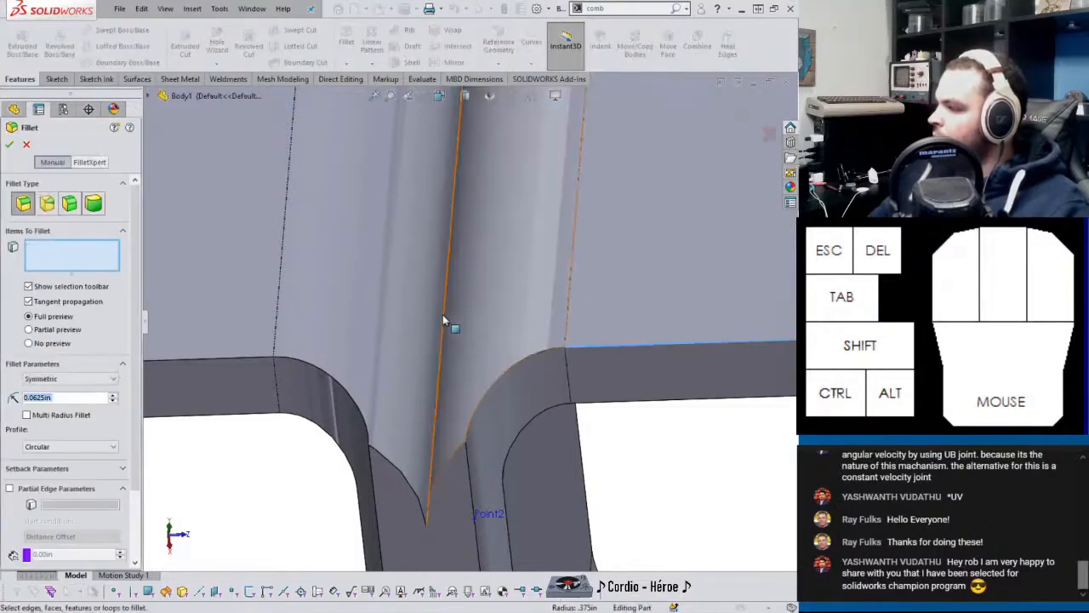
left_click(131, 590)
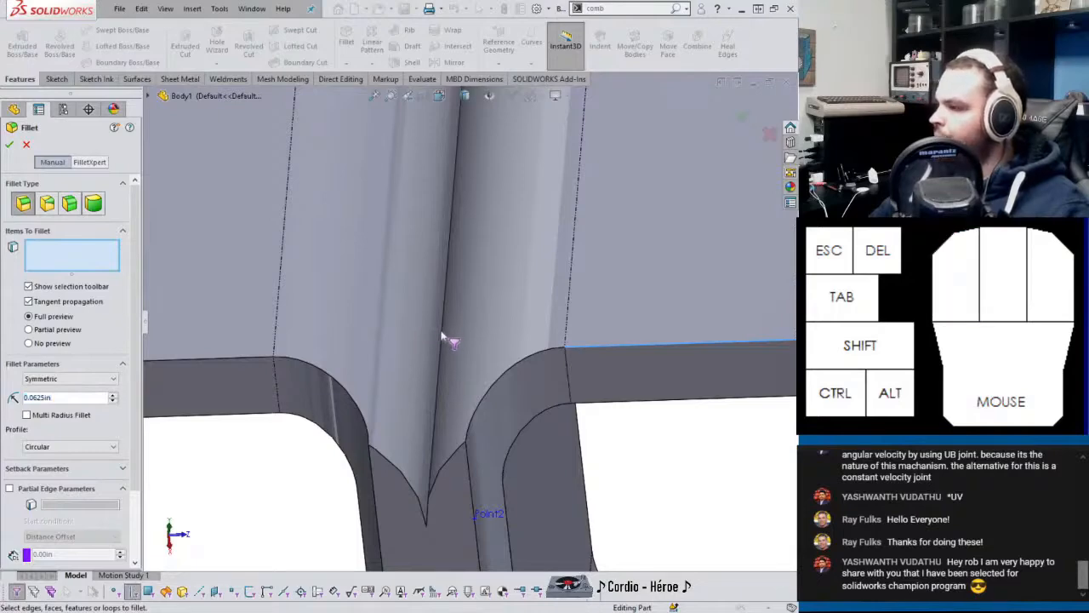
middle_click_drag(446, 335, 503, 380)
left_click_drag(507, 371, 485, 373)
left_click_drag(536, 369, 471, 372)
left_click_drag(544, 370, 501, 381)
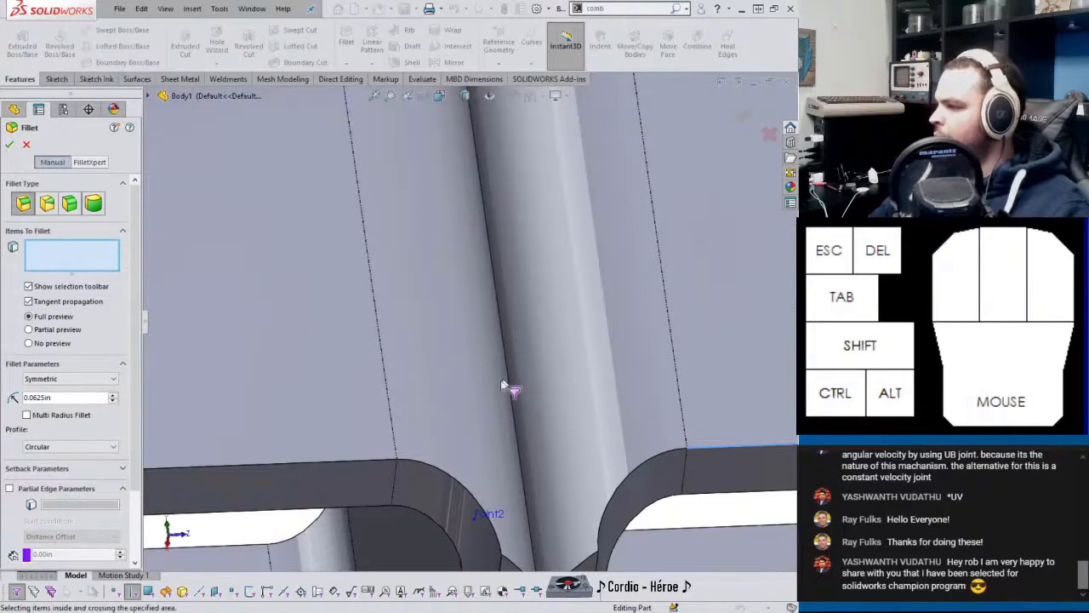
Add a 0.1875 in face fillet between the two curved bend faces that meet at the seam of the joined yokes.
left_click(68, 204)
left_click(484, 252)
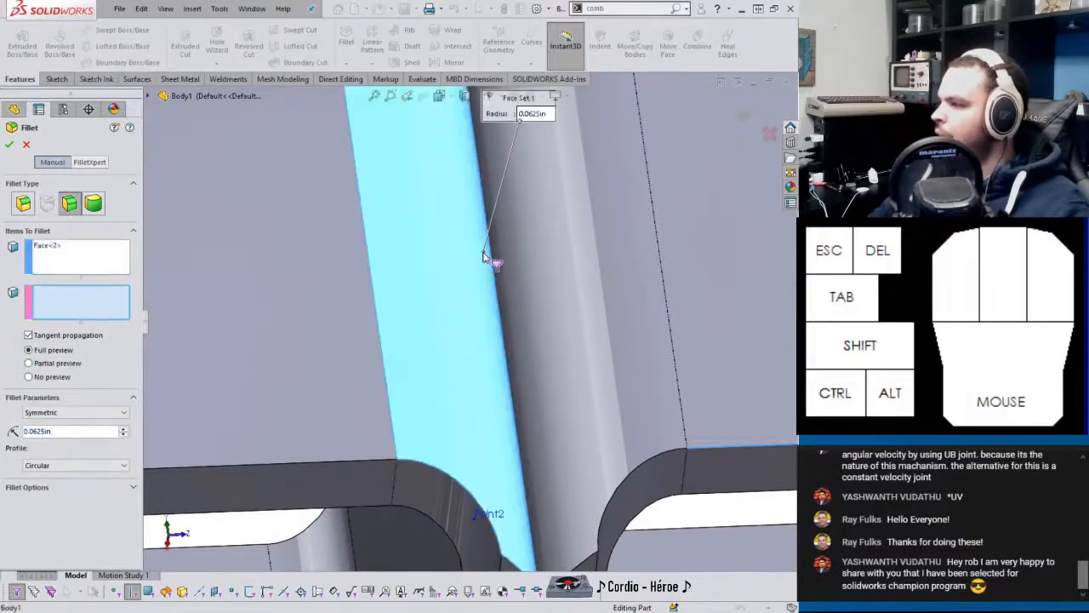
left_click(542, 254)
middle_click_drag(532, 315, 516, 417)
scroll(554, 400, "up", 3)
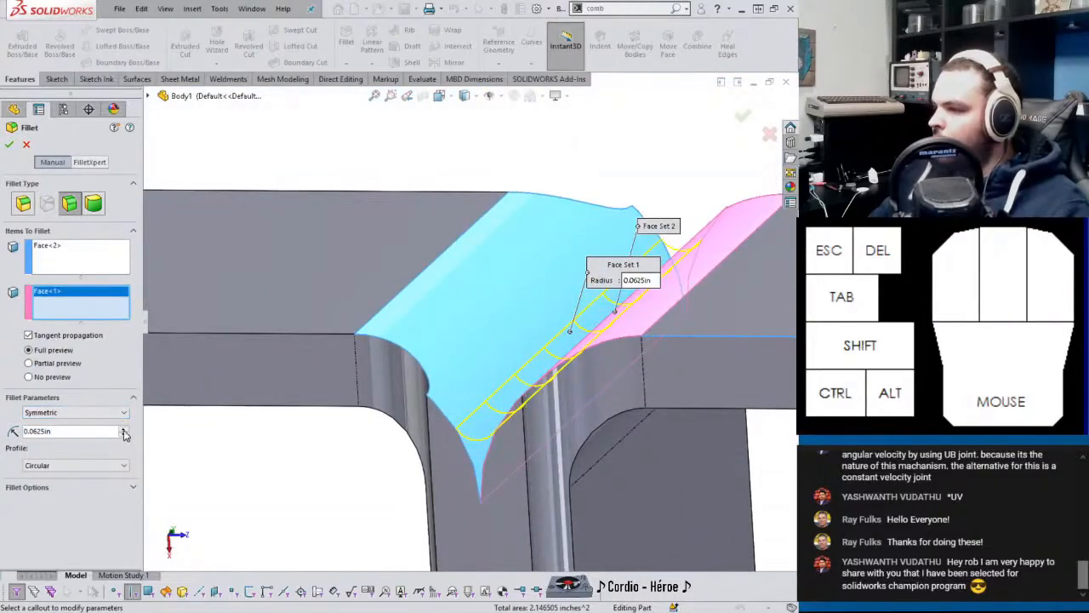
left_click(124, 431)
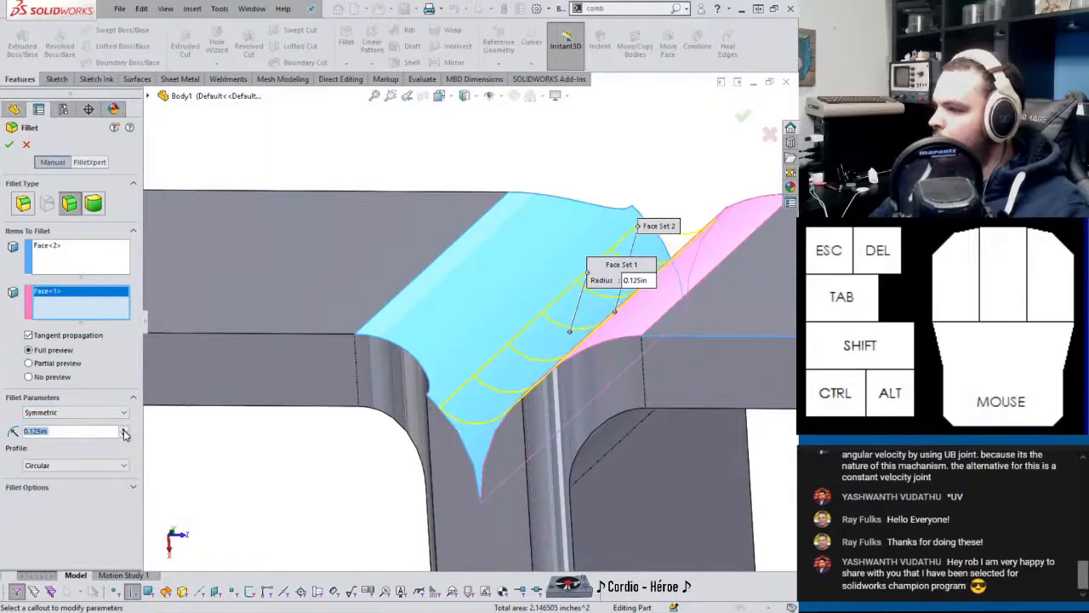
left_click(125, 431)
left_click(8, 144)
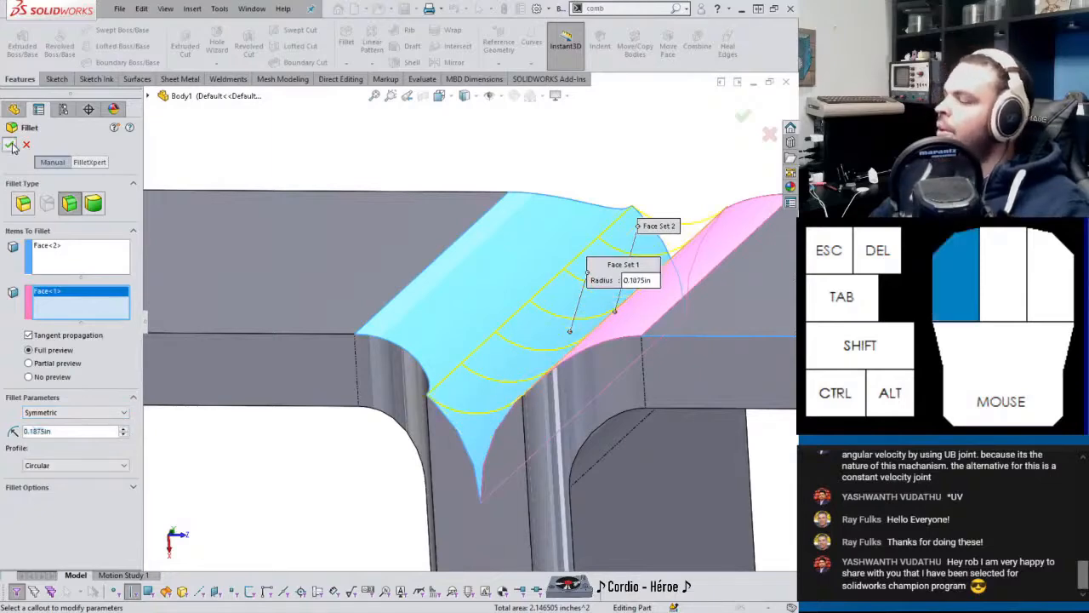
Try to mirror the face fillet about the Right Plane.
middle_click_drag(460, 383, 473, 423)
middle_click(473, 423)
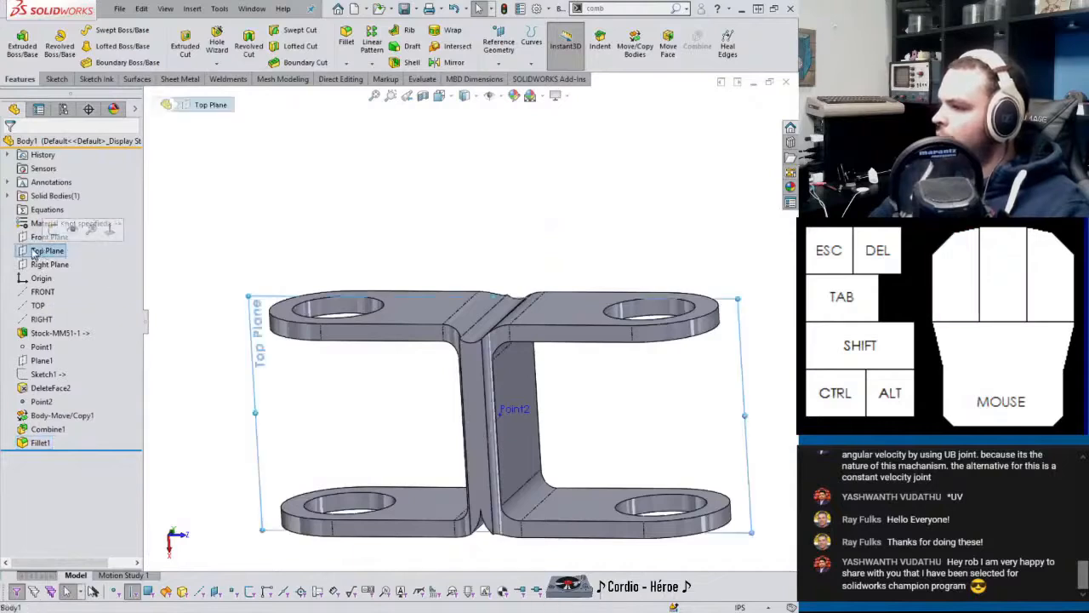
left_click(44, 237)
left_click(37, 264)
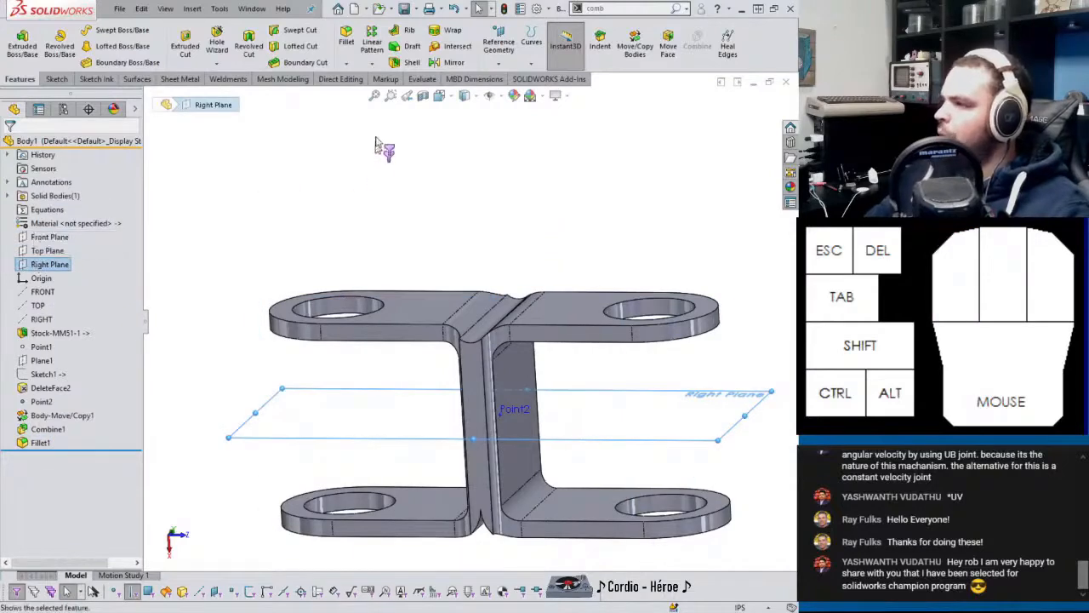
left_click(446, 63)
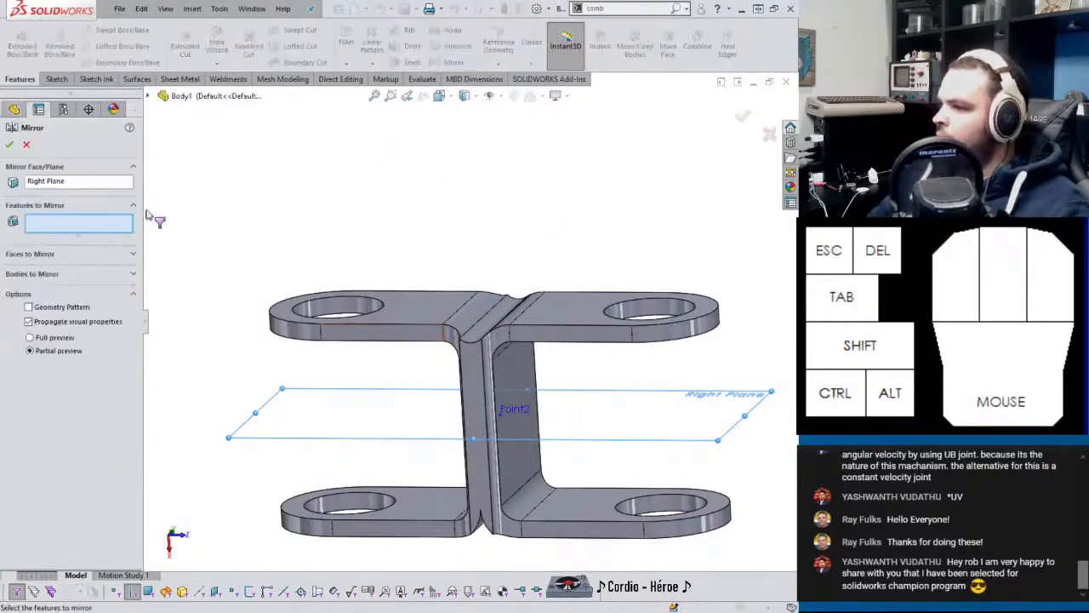
left_click(487, 332)
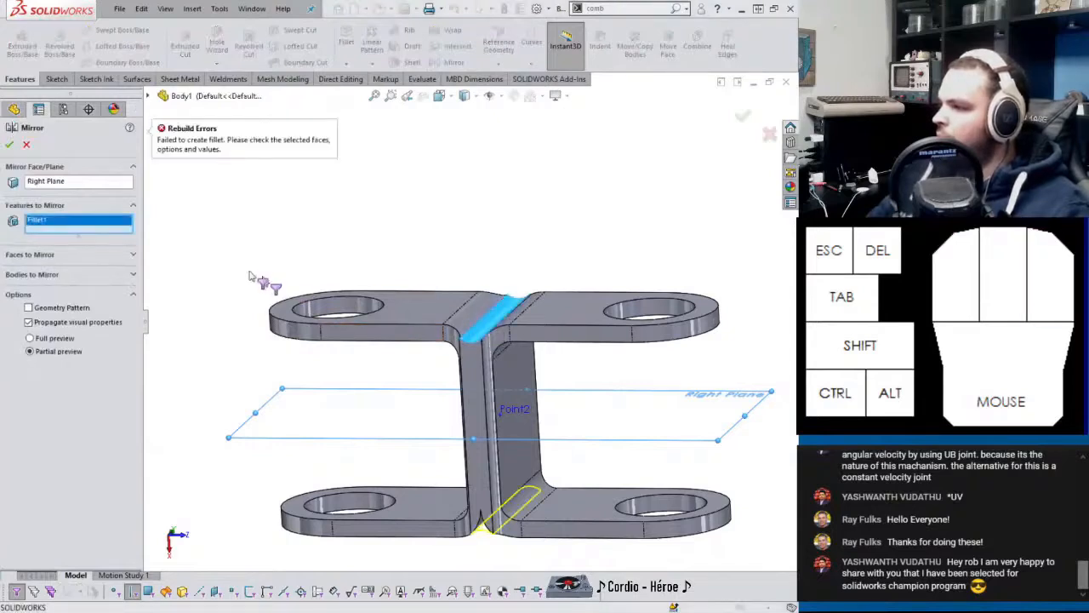
left_click(25, 146)
Add a 0.1875 in face fillet between the two curved bend faces on the opposite side of the link.
left_click(346, 44)
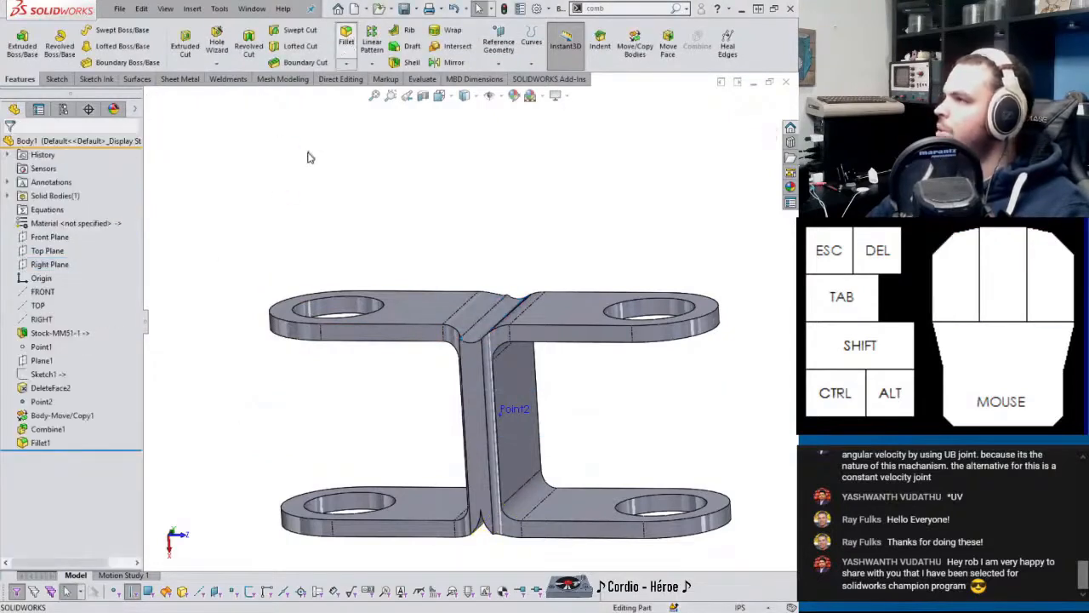
middle_click_drag(457, 430, 457, 367)
scroll(409, 440, "down", 5)
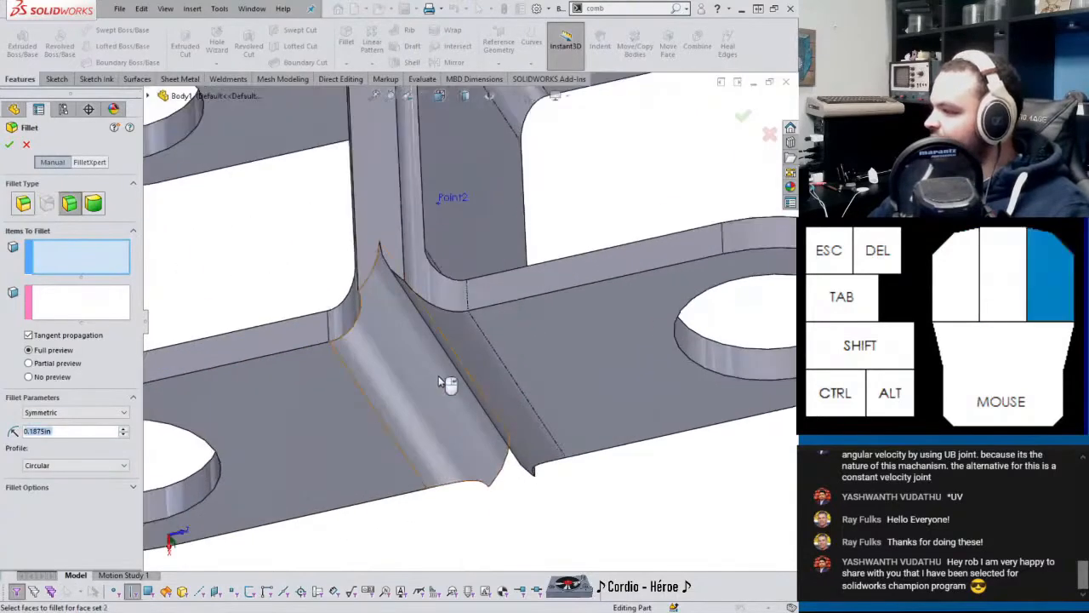
left_click(437, 376)
left_click(481, 377)
right_click(357, 391)
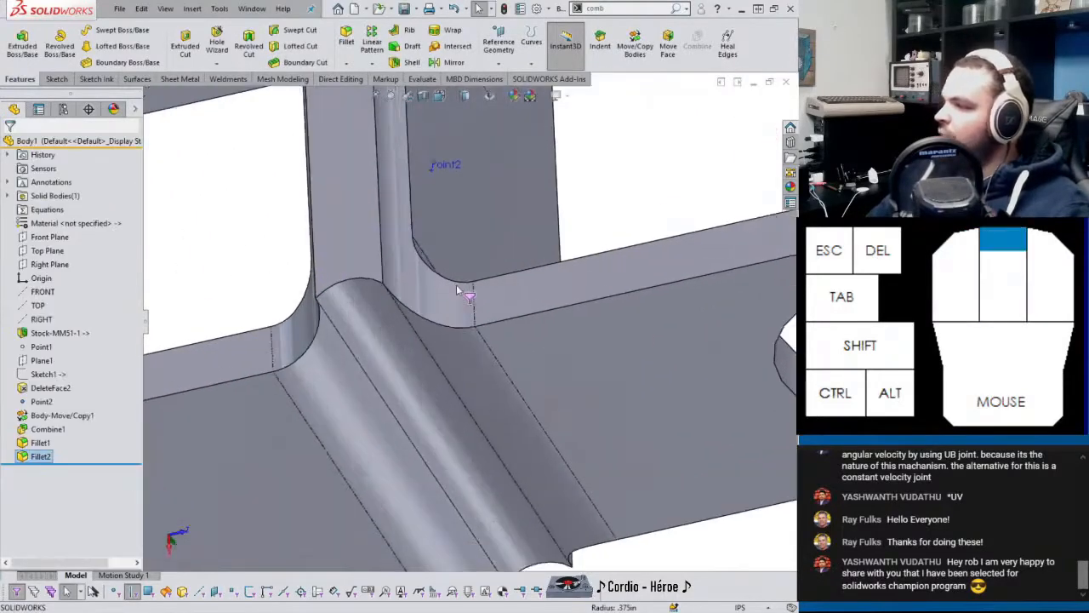
Turn off the selection filter and hide the reference point at the link's center.
scroll(479, 381, "up", 6)
middle_click_drag(478, 380, 535, 340)
left_click(618, 290)
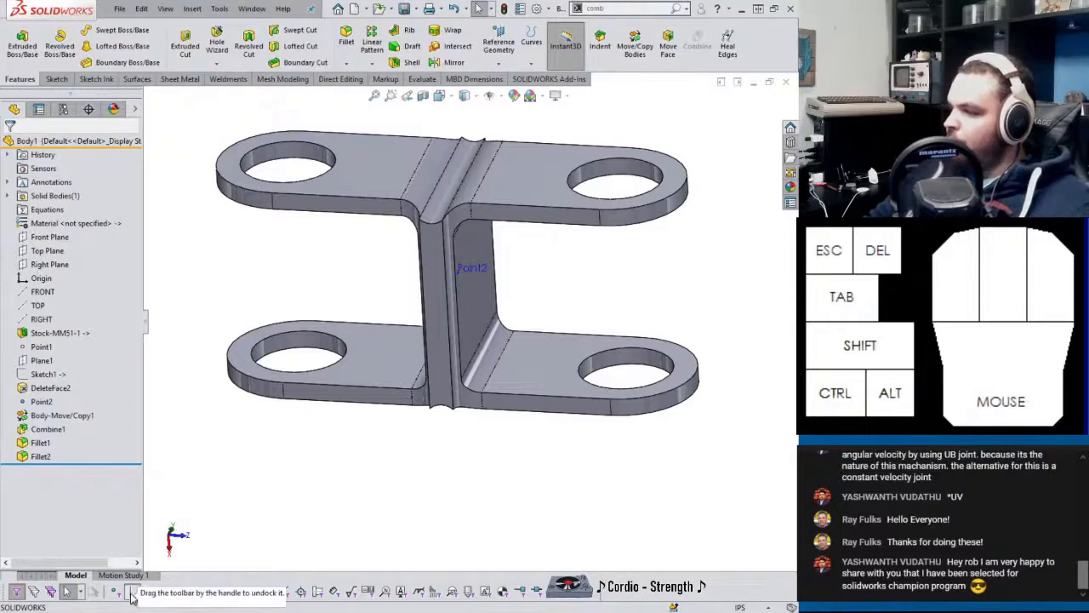
left_click(477, 302)
left_click(554, 303)
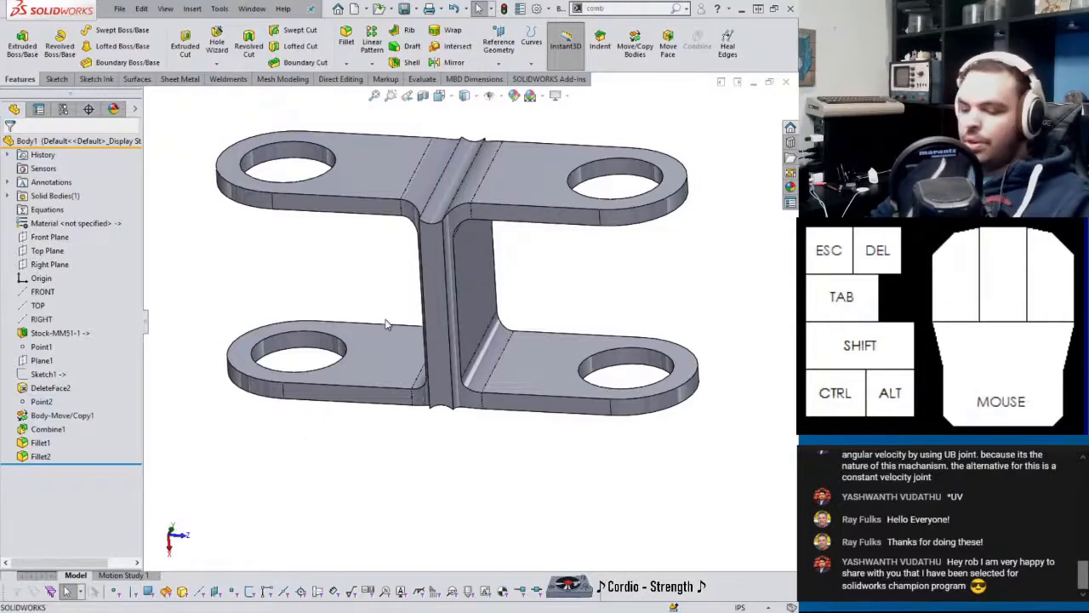
Switch to the MM51_ASM assembly, inspect the updated center link and swing it on the cross.
key("ctrl+Tab")
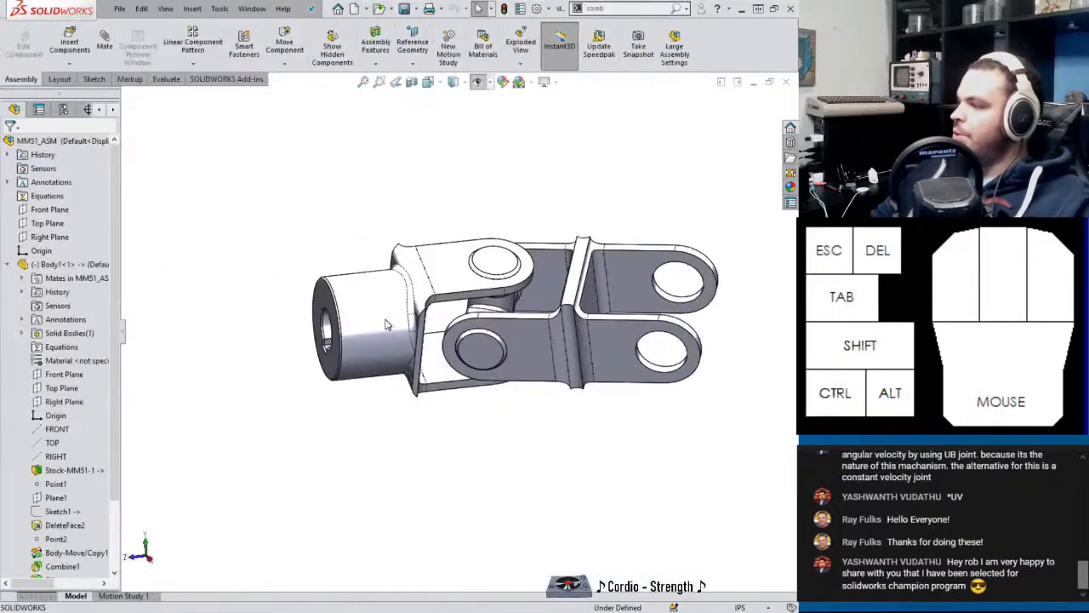
scroll(548, 320, "up", 2)
middle_click_drag(548, 320, 581, 311)
scroll(582, 311, "up", 1)
scroll(587, 302, "down", 4)
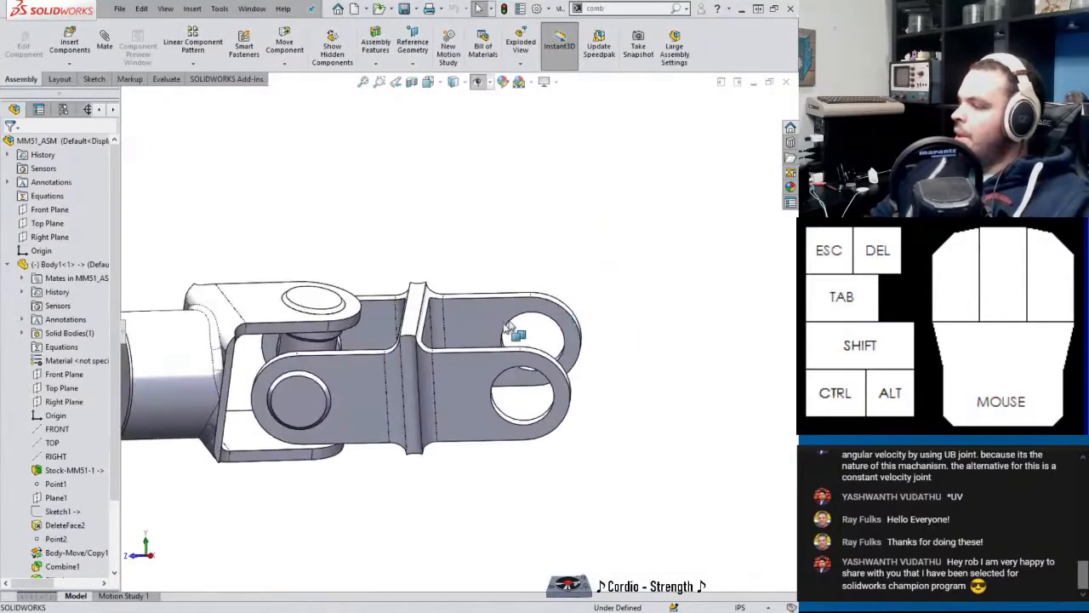
middle_click_drag(515, 331, 451, 357)
left_click_drag(462, 372, 423, 455)
mouse_move(423, 455)
middle_mouse_down()
mouse_move(409, 452)
mouse_move(360, 380)
mouse_move(417, 435)
middle_mouse_up()
right_click(566, 308)
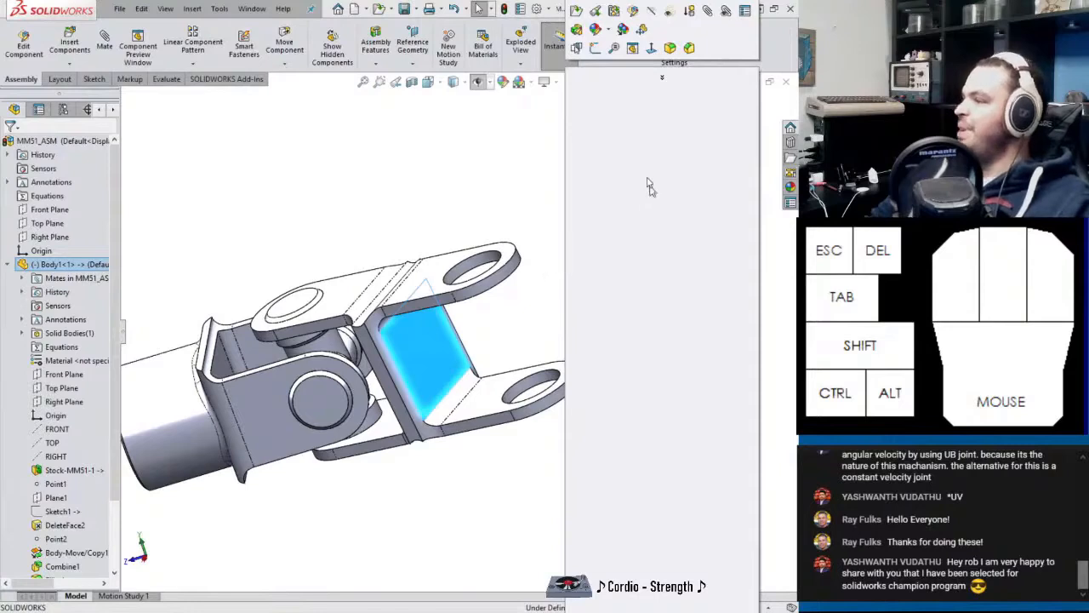
left_click(663, 79)
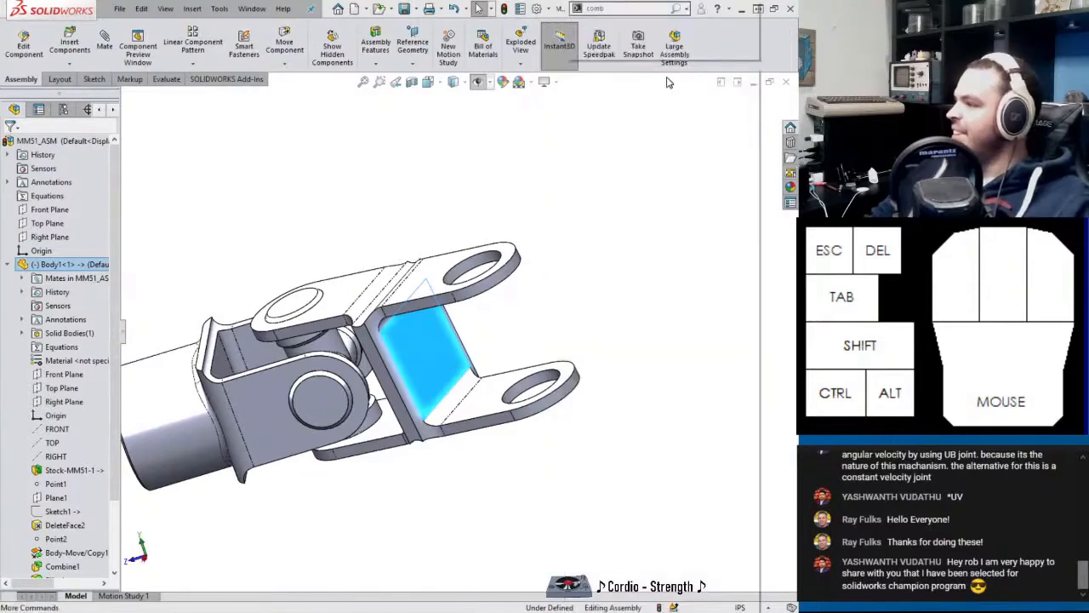
left_click(473, 163)
right_click(402, 163)
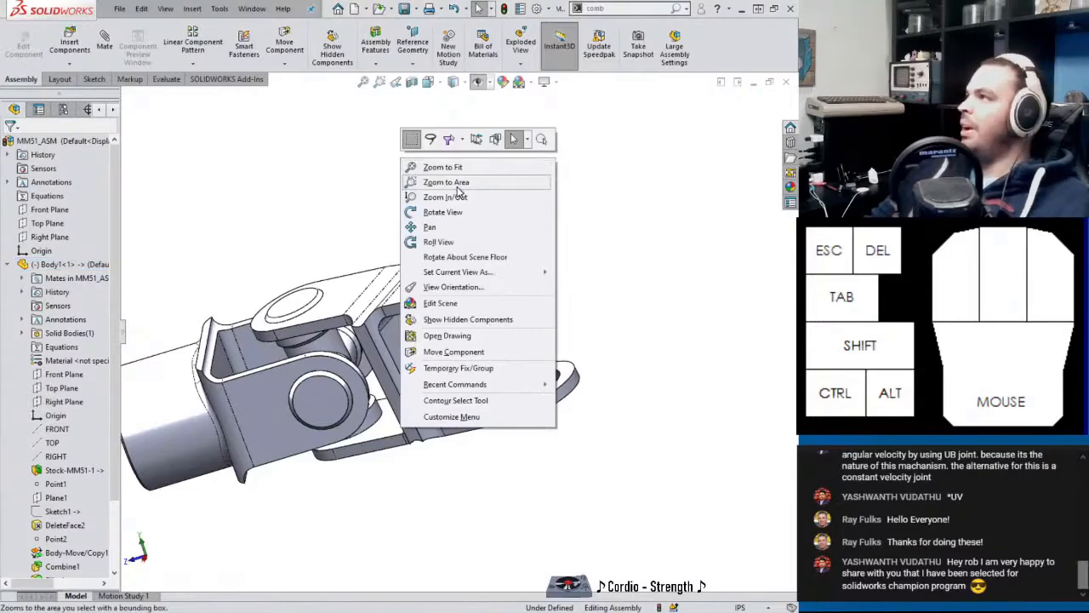
left_click(492, 259)
Swing the center link about the cross pins and check the universal joint's motion from several angles.
middle_click_drag(388, 283, 369, 262)
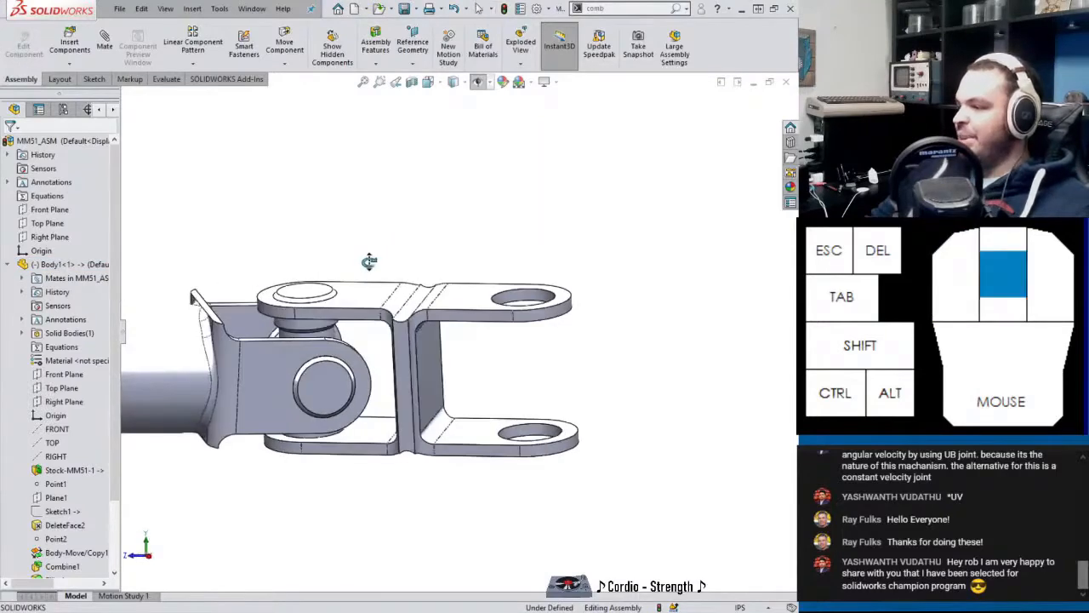
scroll(354, 320, "down", 3)
mouse_move(446, 317)
left_mouse_down()
mouse_move(445, 286)
mouse_move(437, 359)
mouse_move(455, 430)
mouse_move(421, 312)
mouse_move(468, 313)
mouse_move(442, 332)
left_mouse_up()
left_click_drag(115, 341, 117, 434)
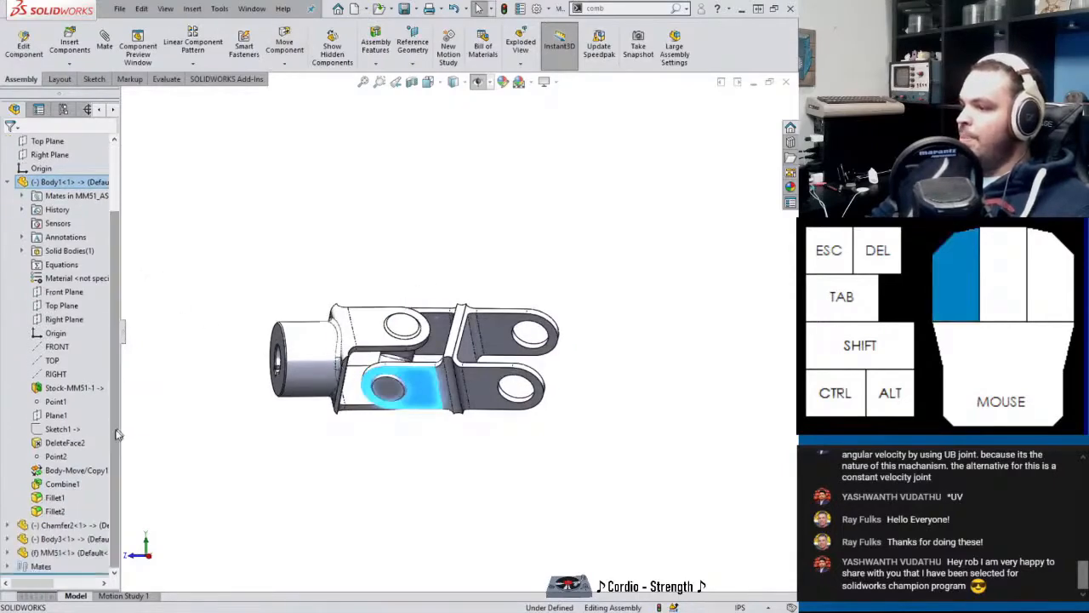
scroll(447, 374, "down", 3)
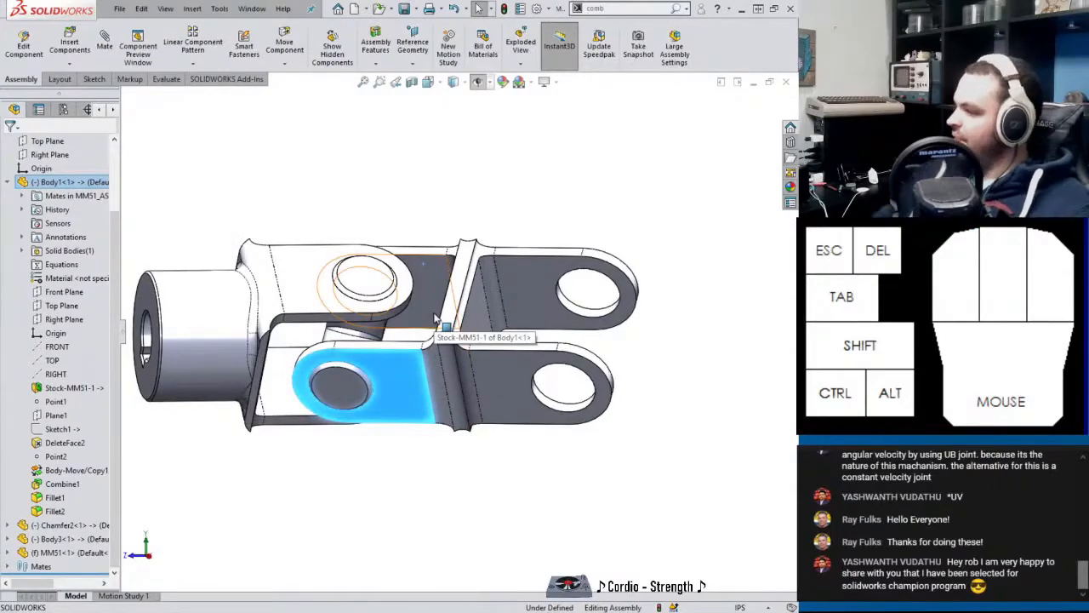
scroll(483, 314, "up", 2)
scroll(471, 323, "down", 4)
left_click_drag(471, 324, 469, 223)
key("Escape")
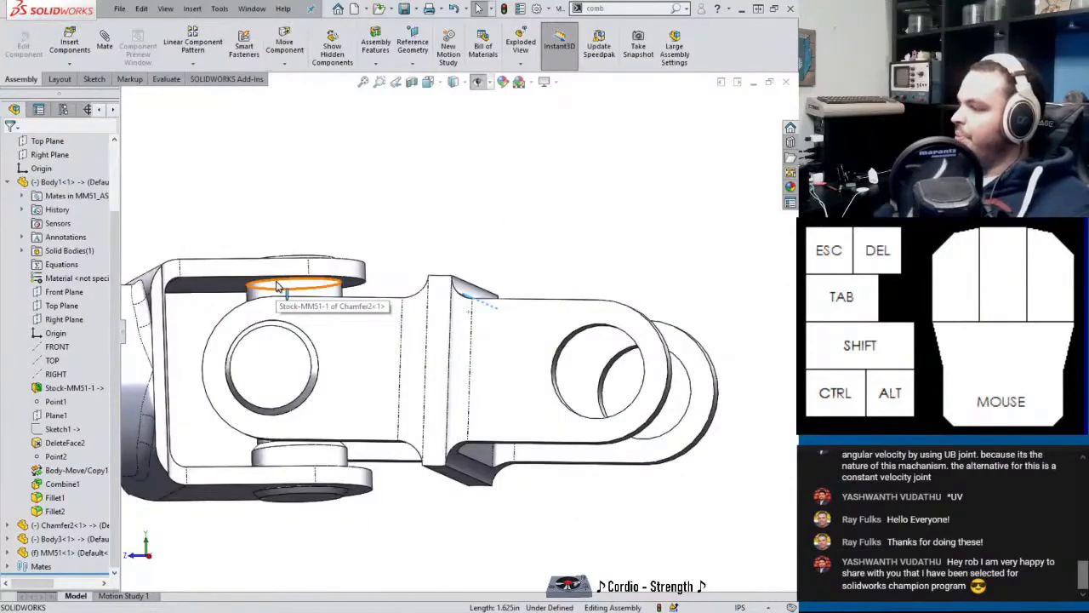
mouse_move(438, 364)
left_mouse_down()
mouse_move(438, 430)
mouse_move(503, 575)
left_mouse_up()
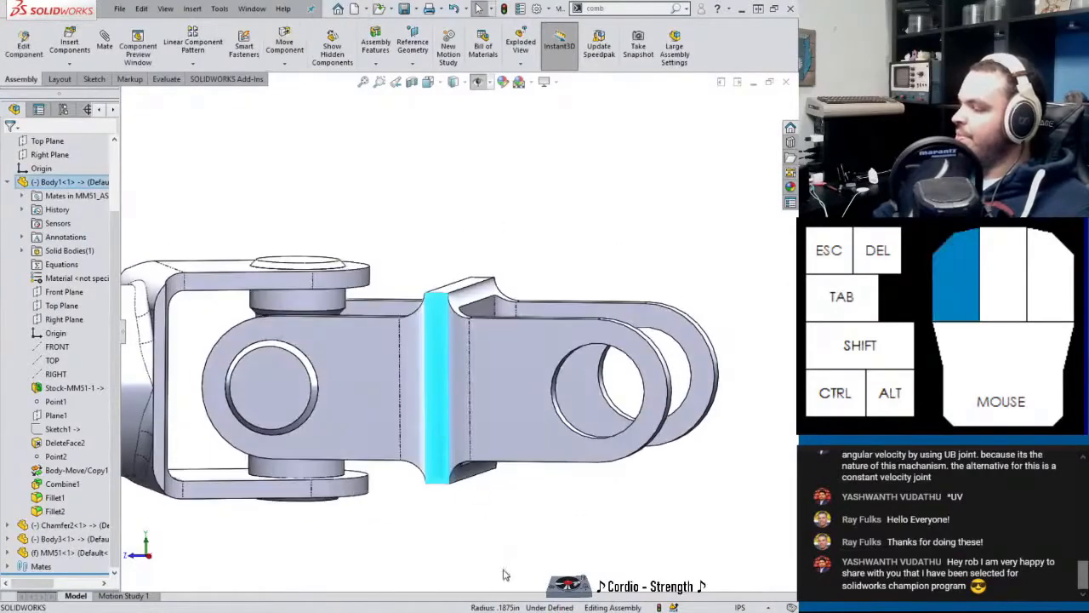
left_click(503, 576)
middle_click_drag(340, 448, 308, 476)
scroll(382, 392, "up", 2)
middle_click_drag(400, 394, 417, 379)
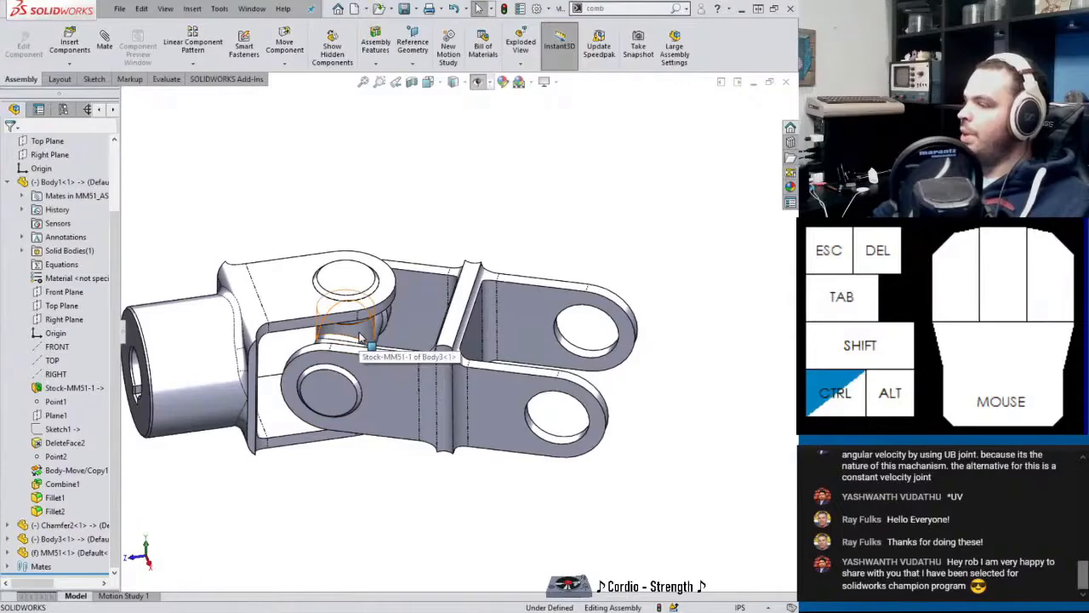
Copy the cross and mate one of its circular end edges coincident with the hole edge in the link's free yoke.
left_click_drag(361, 339, 585, 260, "ctrl")
middle_click_drag(320, 495, 608, 398)
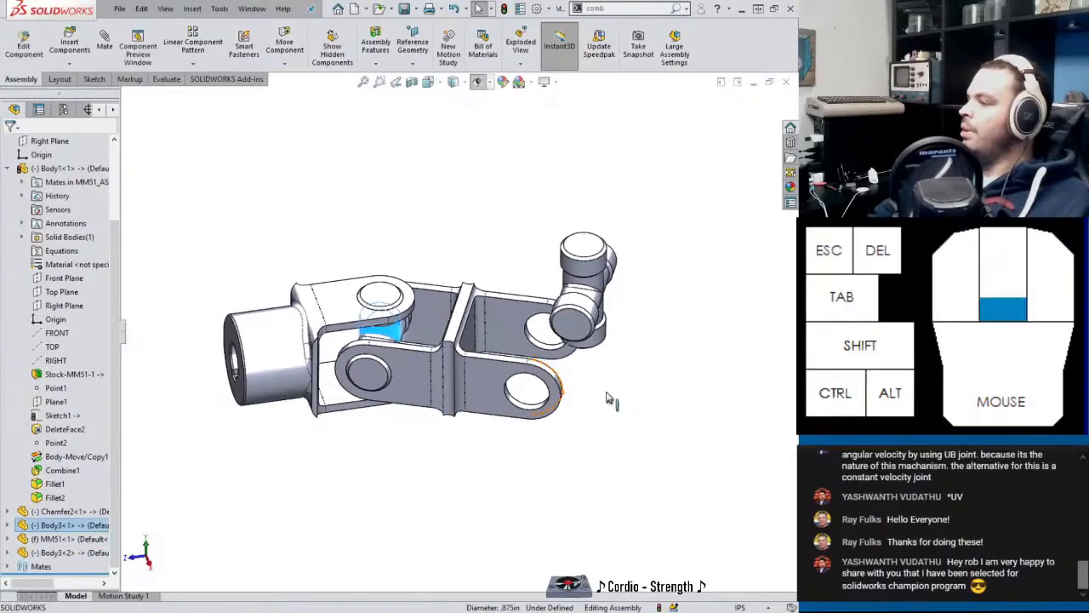
scroll(608, 398, "down", 5)
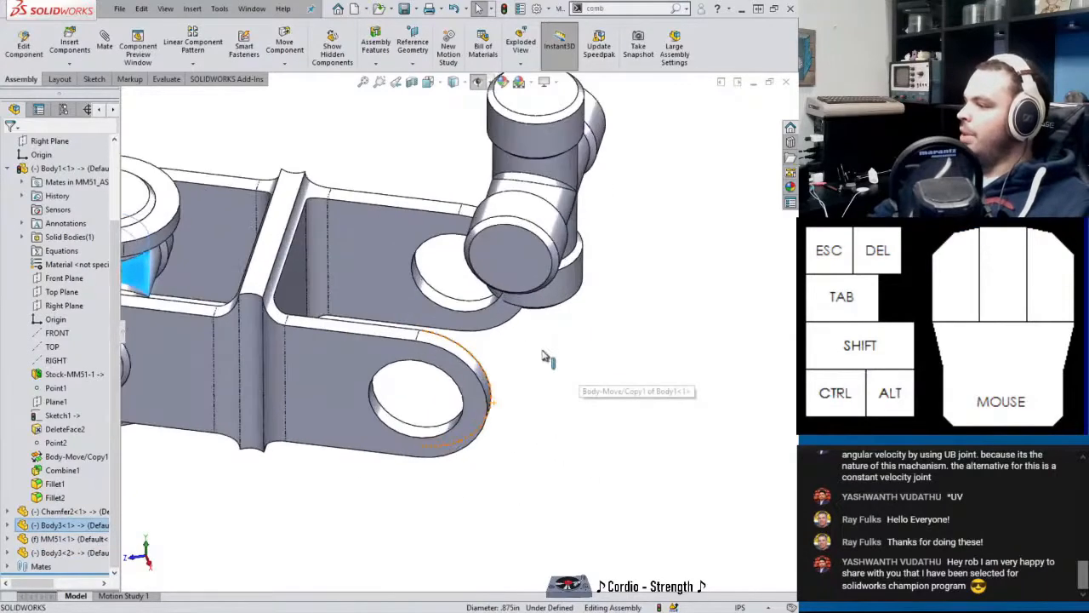
left_click(549, 241)
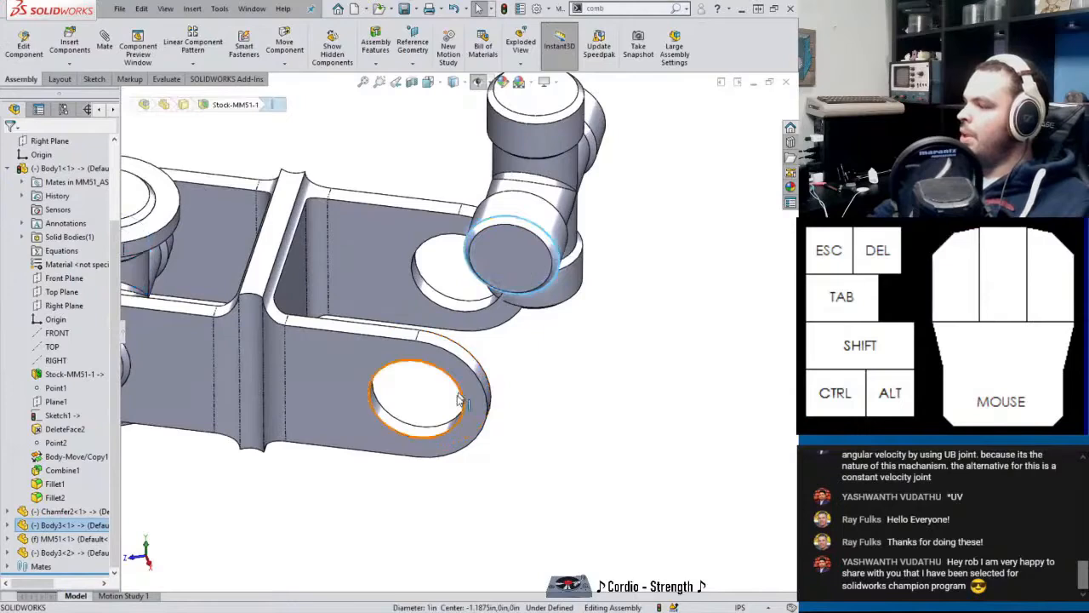
left_click(450, 435, "ctrl")
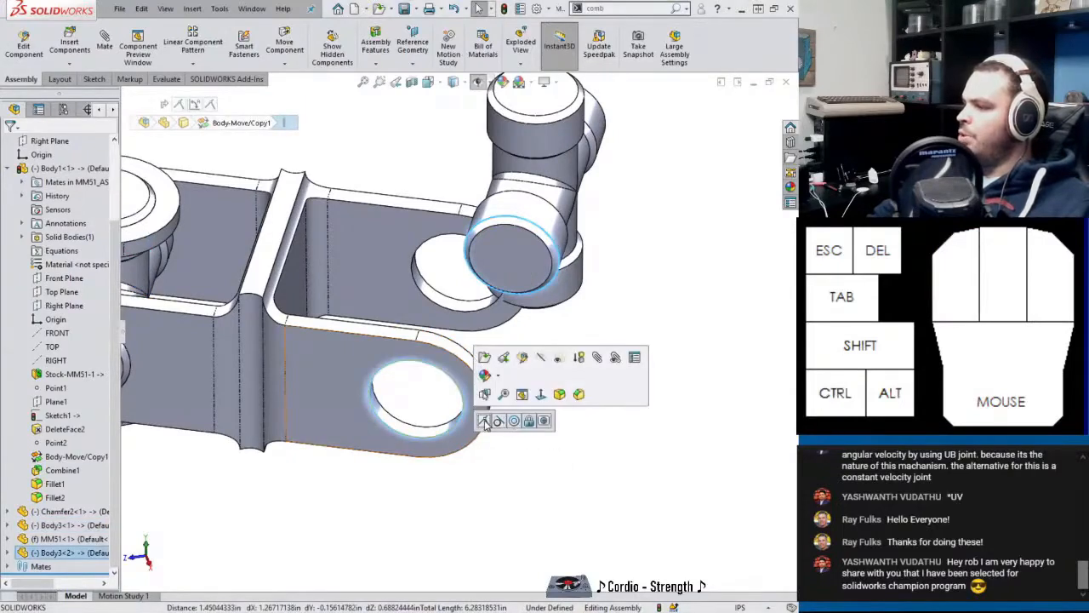
left_click(483, 420)
Turn the copied cross in the link's free yoke to check its fit and rotation.
left_click(451, 292)
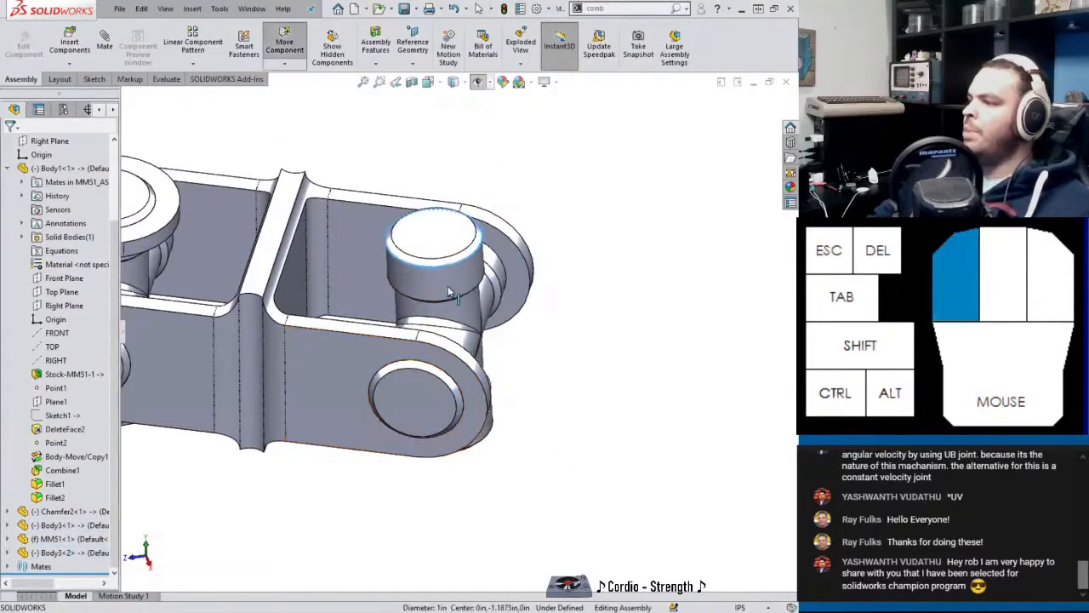
left_click_drag(451, 292, 412, 306)
scroll(451, 395, "up", 1)
scroll(420, 387, "down", 2)
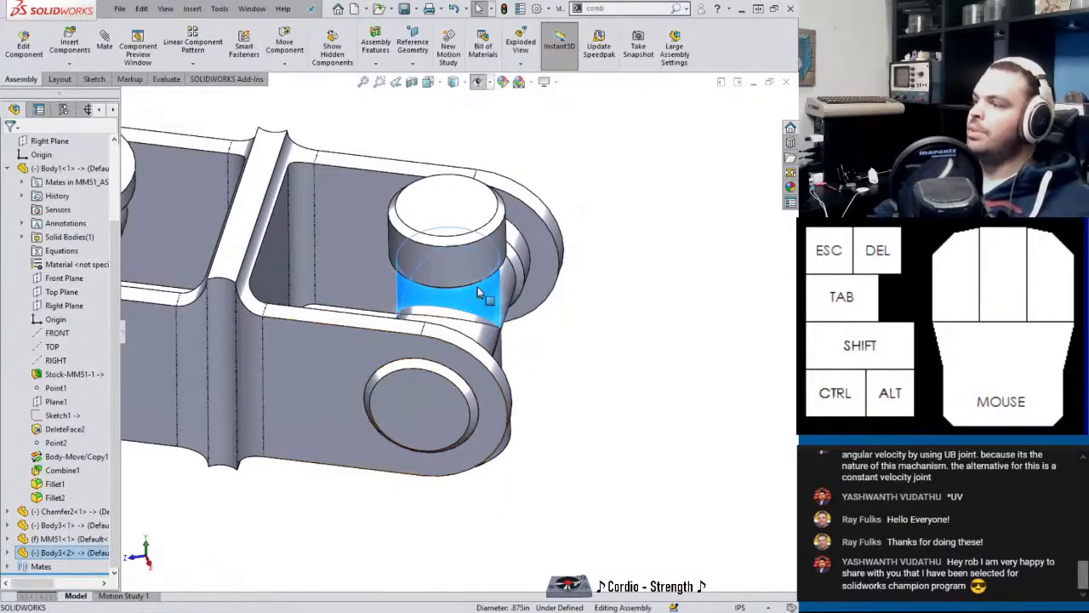
left_click_drag(480, 313, 471, 260)
scroll(329, 285, "down", 3)
scroll(303, 299, "up", 5)
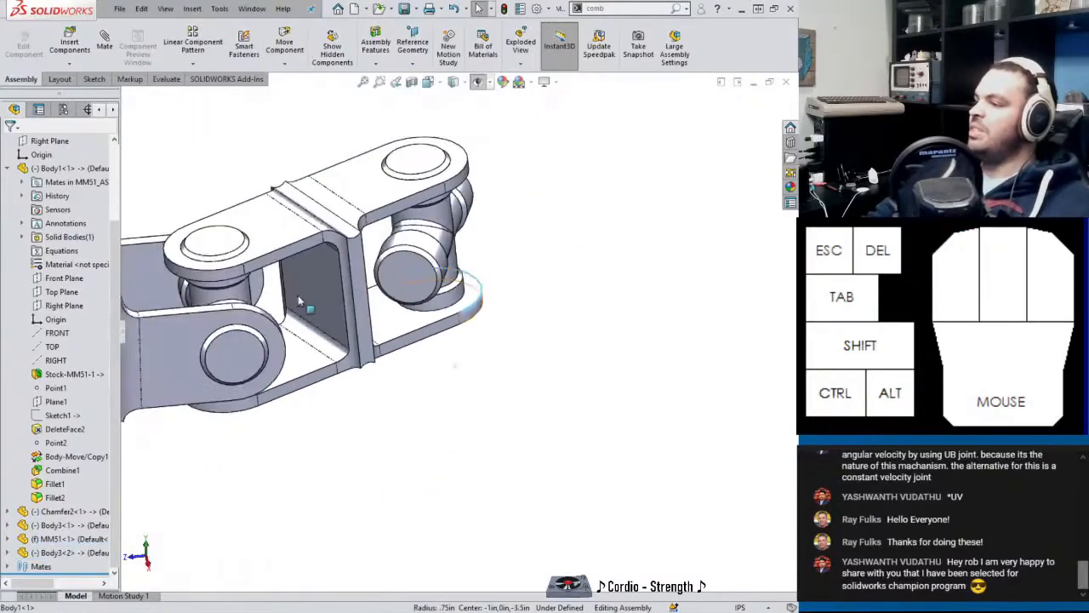
Swing the center link and turn the copied cross so that its free pins lie crosswise to the link.
middle_click_drag(304, 298, 346, 308)
scroll(346, 309, "down", 3)
left_click_drag(440, 288, 383, 315)
middle_click_drag(383, 315, 421, 289)
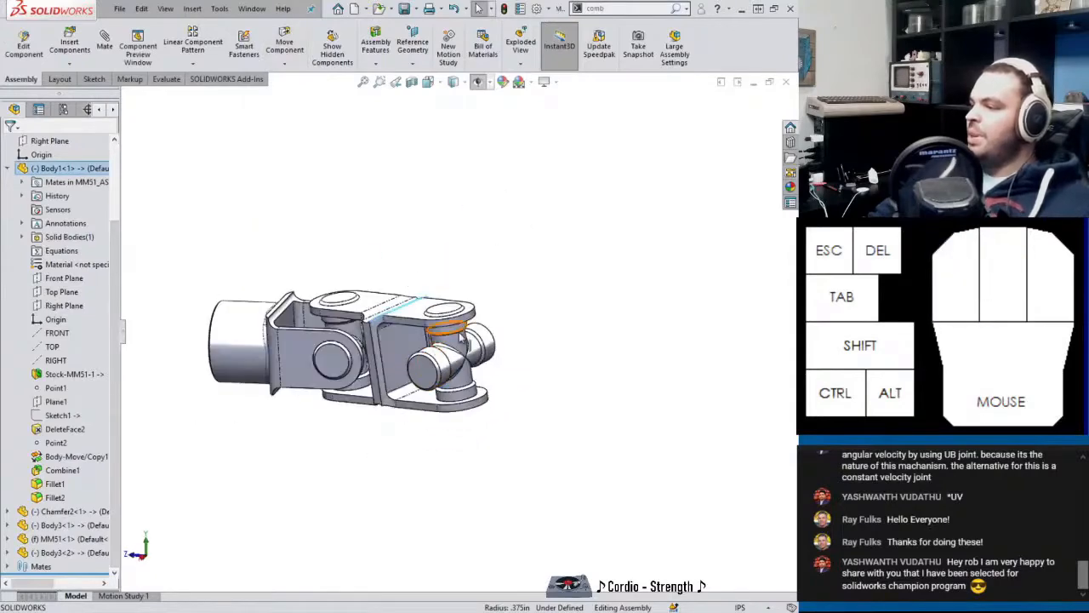
left_click_drag(441, 355, 442, 355)
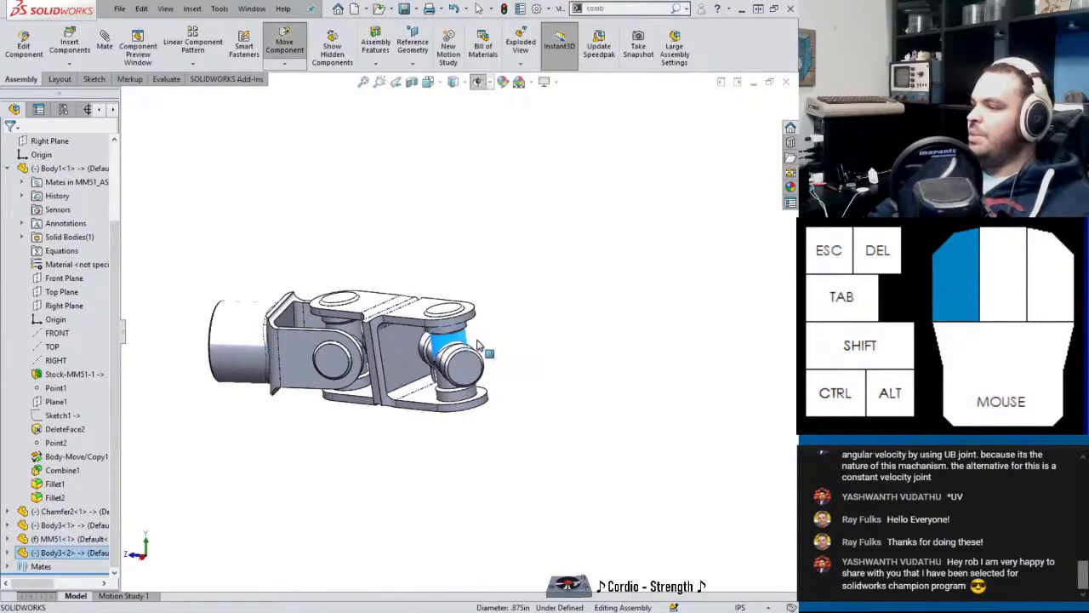
left_click_drag(458, 360, 458, 360)
middle_click_drag(458, 360, 394, 467)
left_click(394, 467)
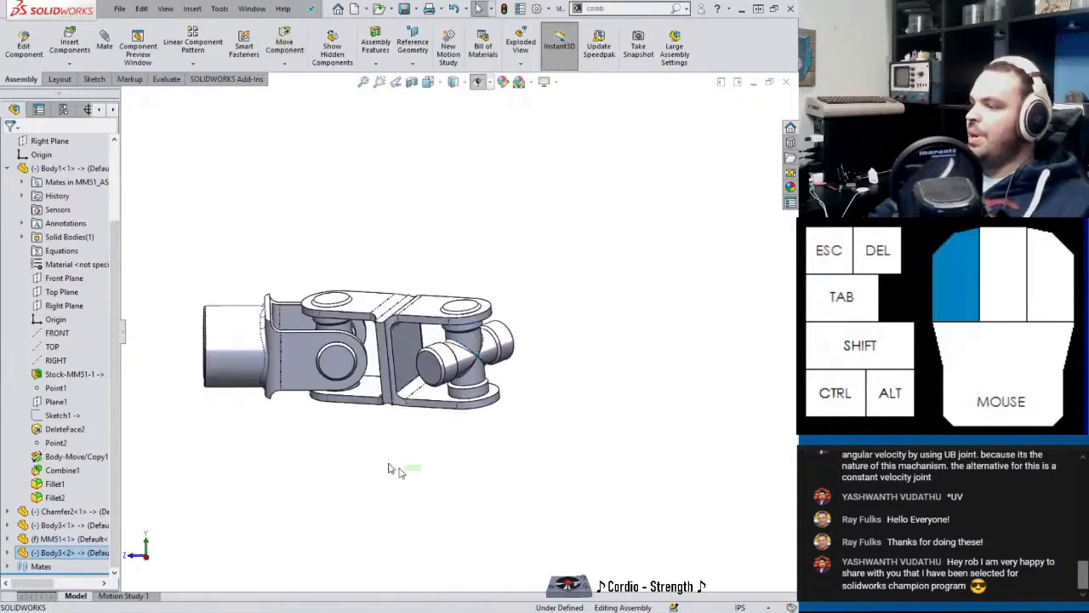
Copy the hubbed end yoke beside the free cross and rotate the copy so its hub faces away from the link.
left_click_drag(300, 374, 617, 400, "ctrl")
right_click_drag(644, 387, 469, 263)
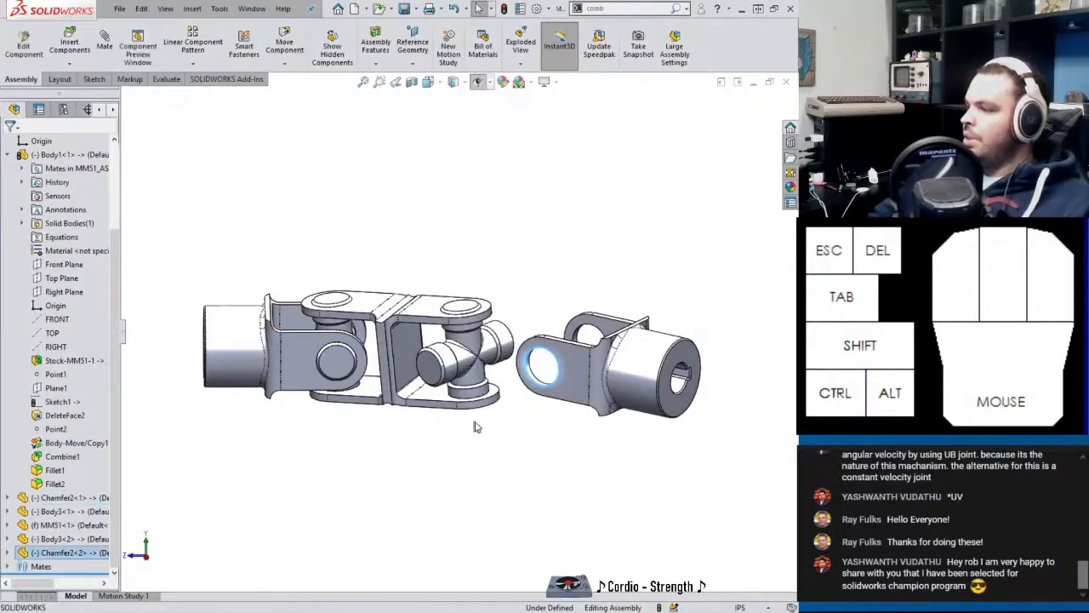
Mate the copied end yoke's hole edge coincident with the circular end edge of the free cross's pin.
left_click(510, 438)
scroll(451, 328, "down", 5)
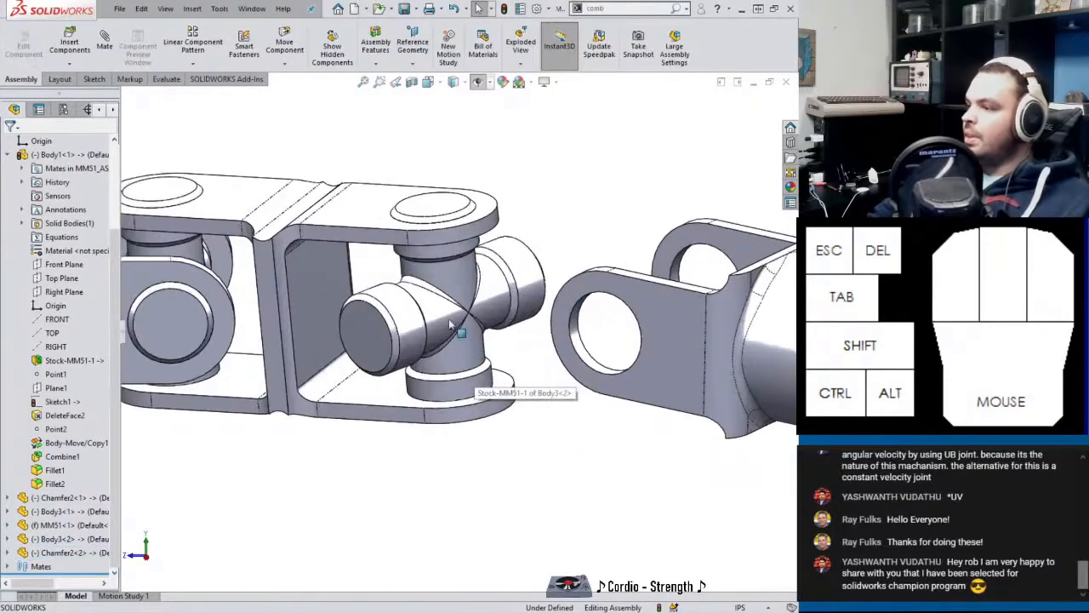
left_click(396, 328)
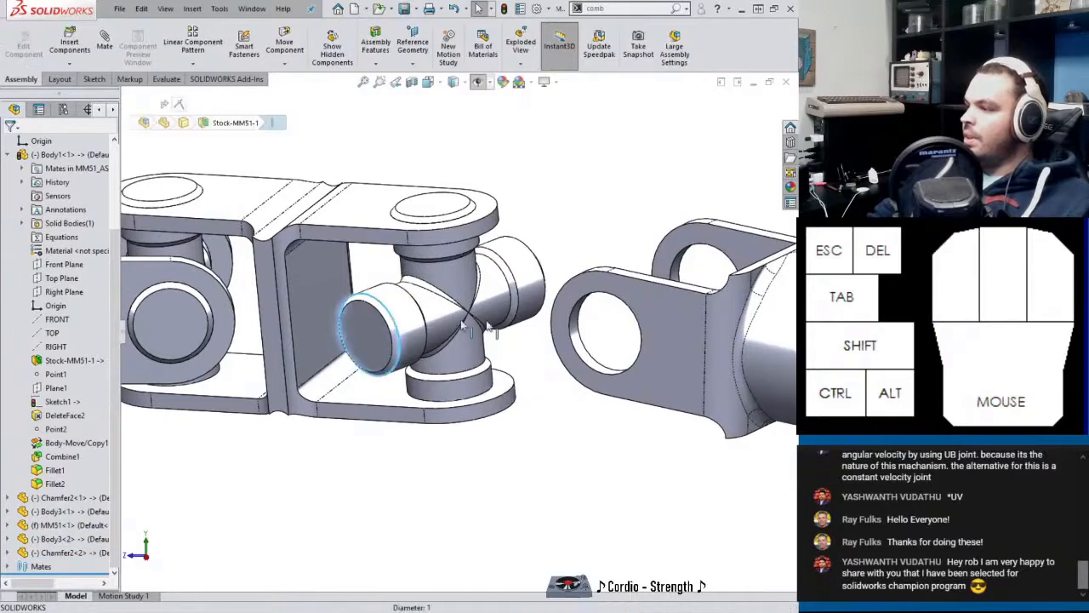
left_click(644, 317, "ctrl")
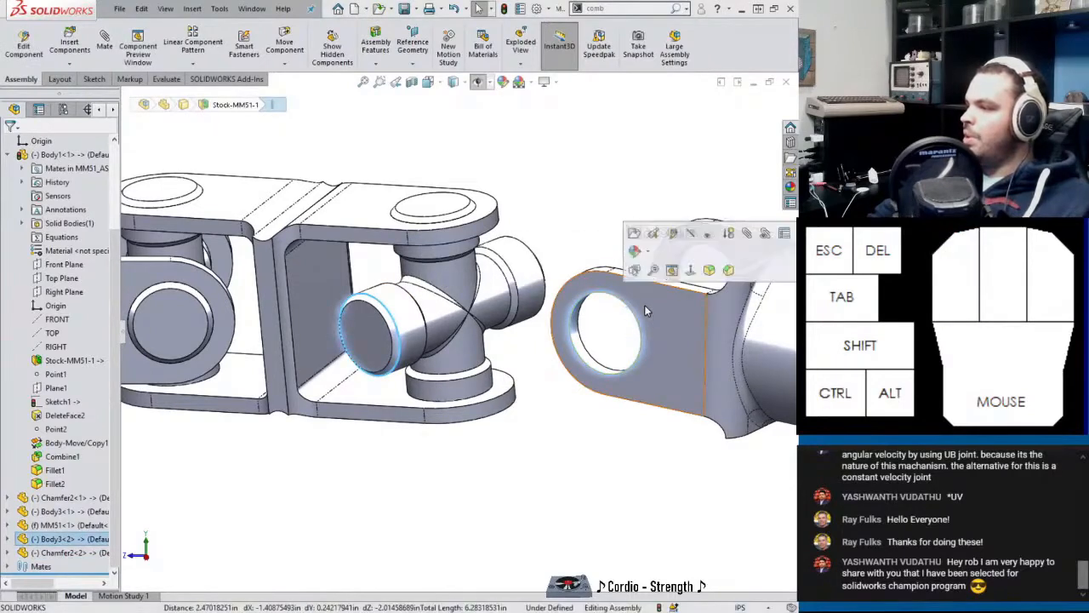
left_click(551, 259)
left_click(584, 311)
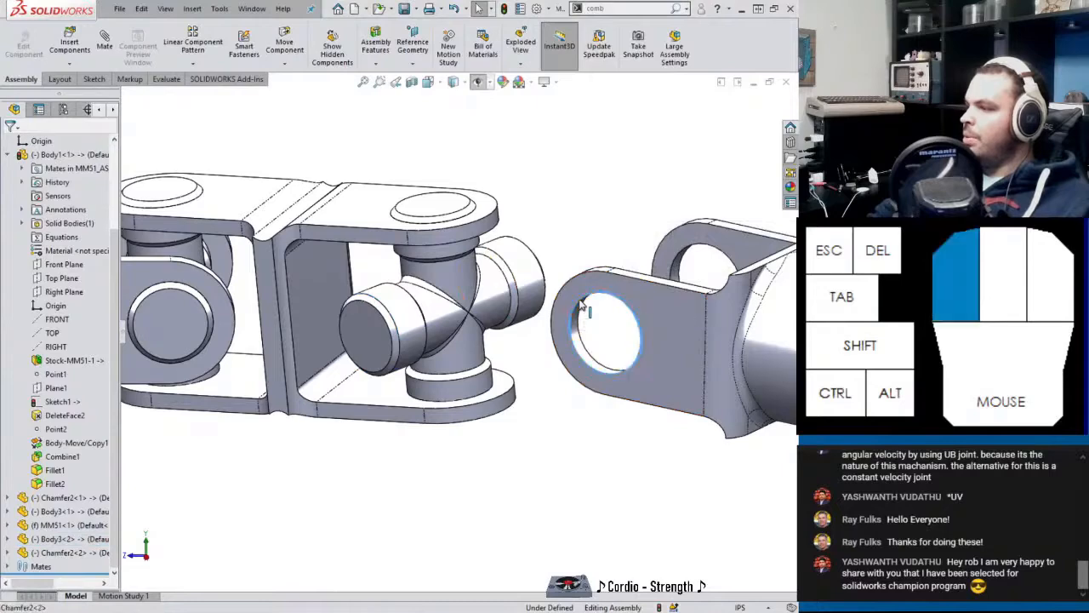
left_click(400, 331, "ctrl")
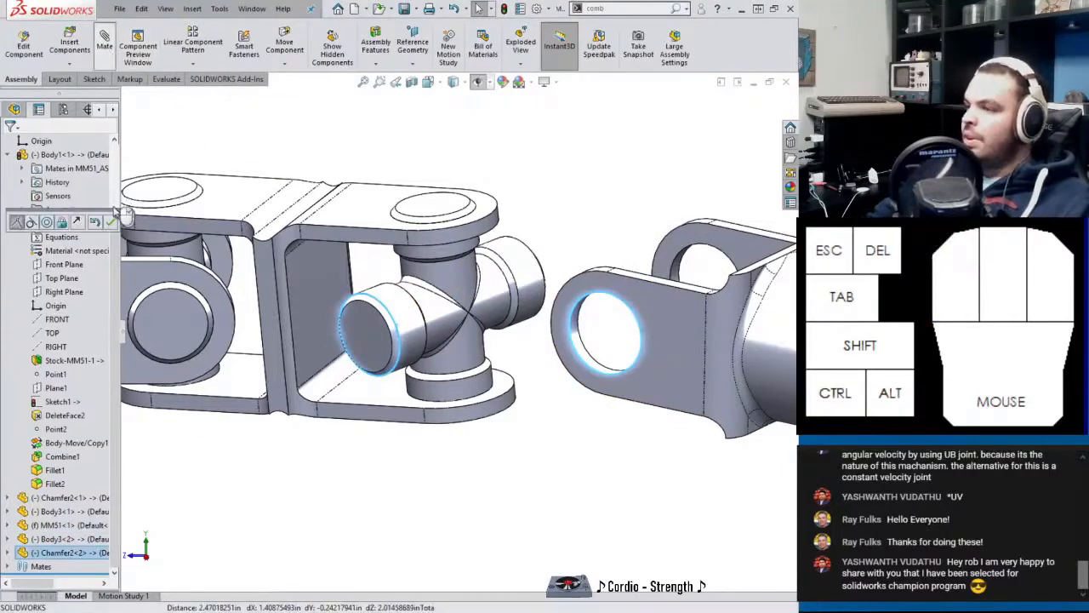
left_click(50, 223)
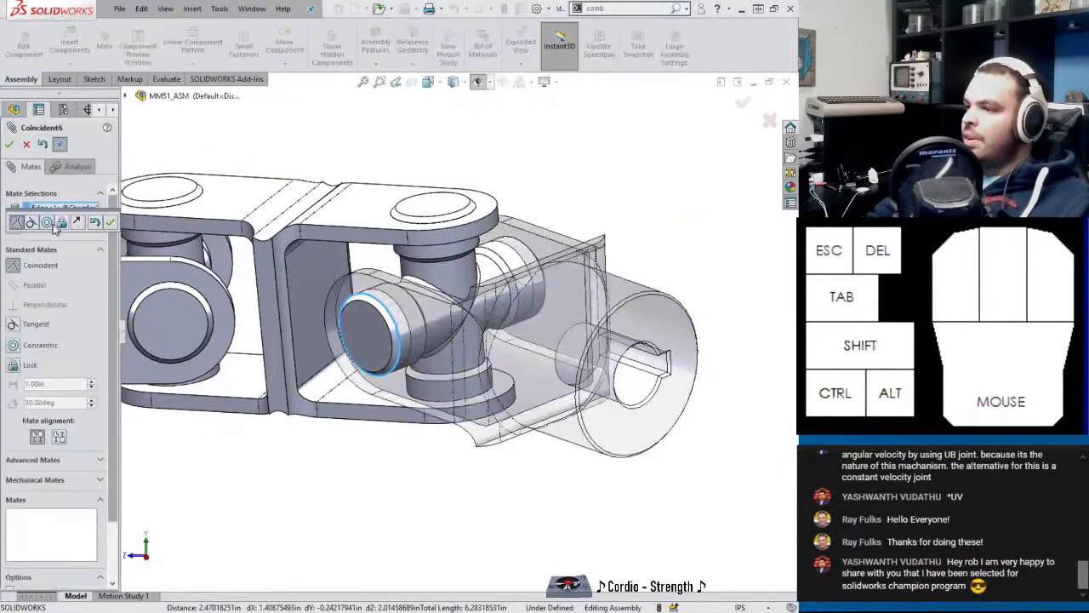
left_click(111, 223)
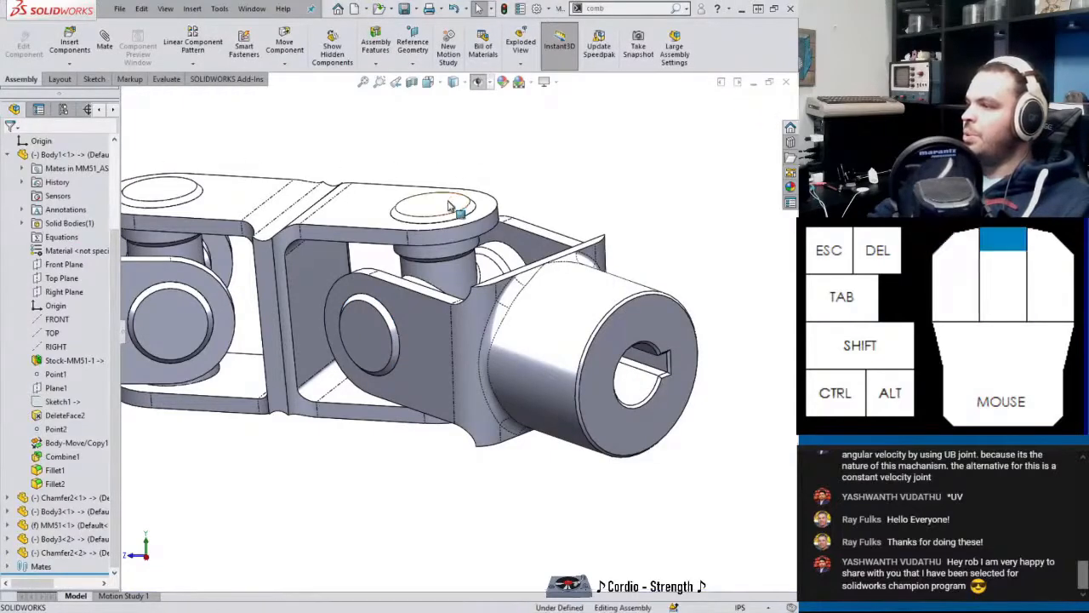
scroll(449, 207, "up", 6)
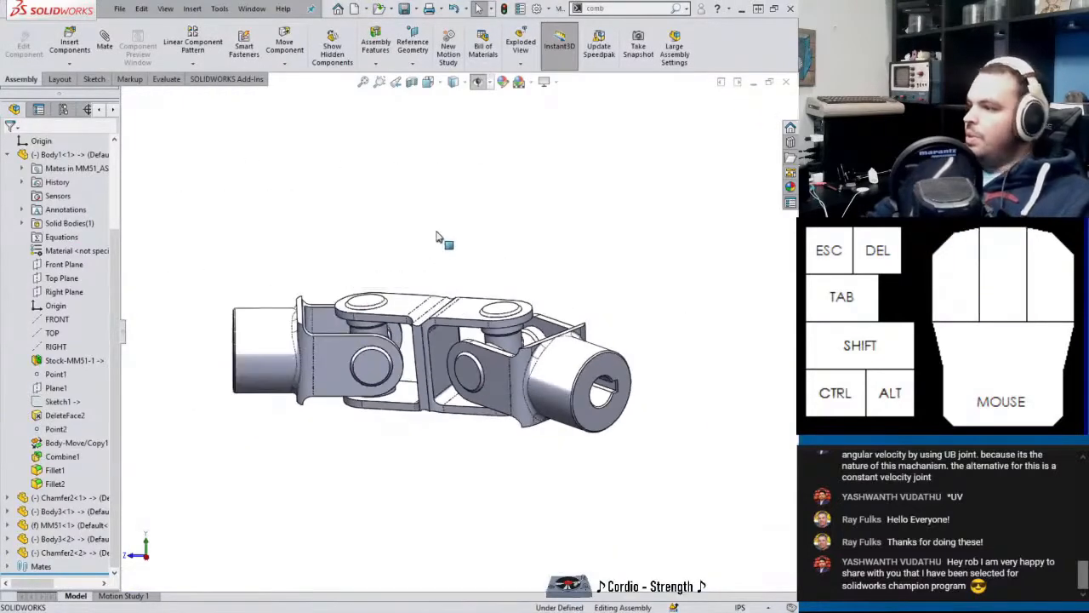
Save the MM51_ASM assembly and its modified components, placing the assembly in a new folder named 481 - MOVEMENT 50 inside _#CADModelOfTheDay.
key("ctrl+s")
left_click(526, 391)
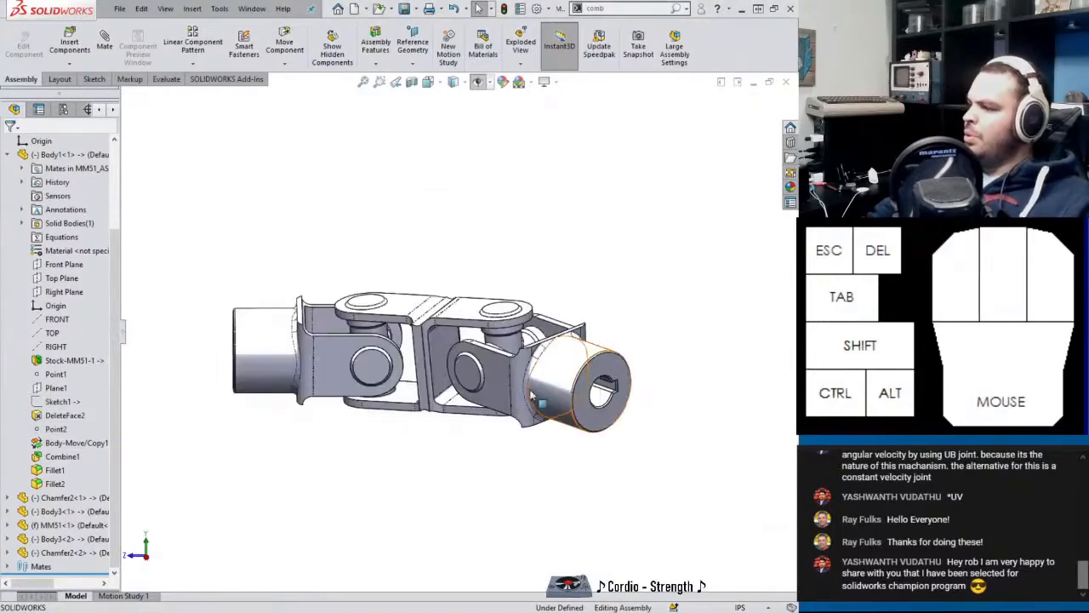
key("ctrl+shift+s")
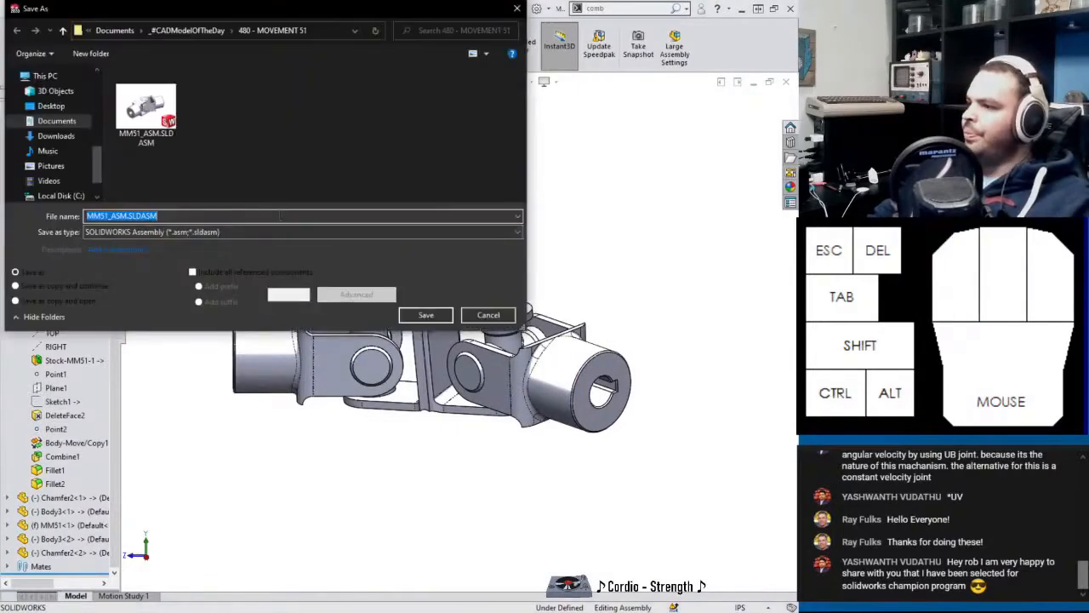
left_click(195, 35)
left_click(95, 53)
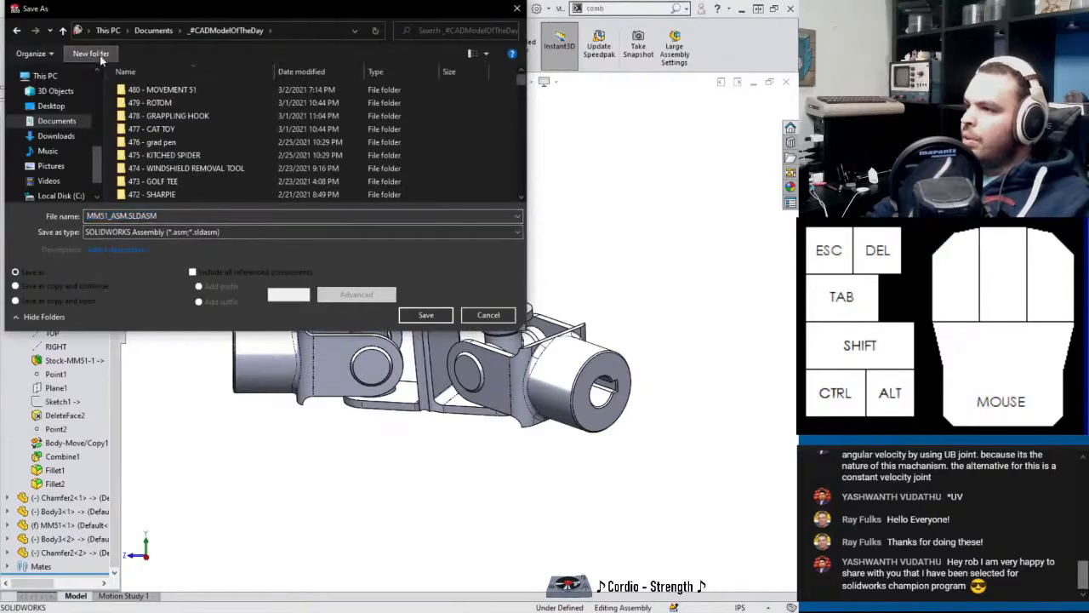
type("481 - ")
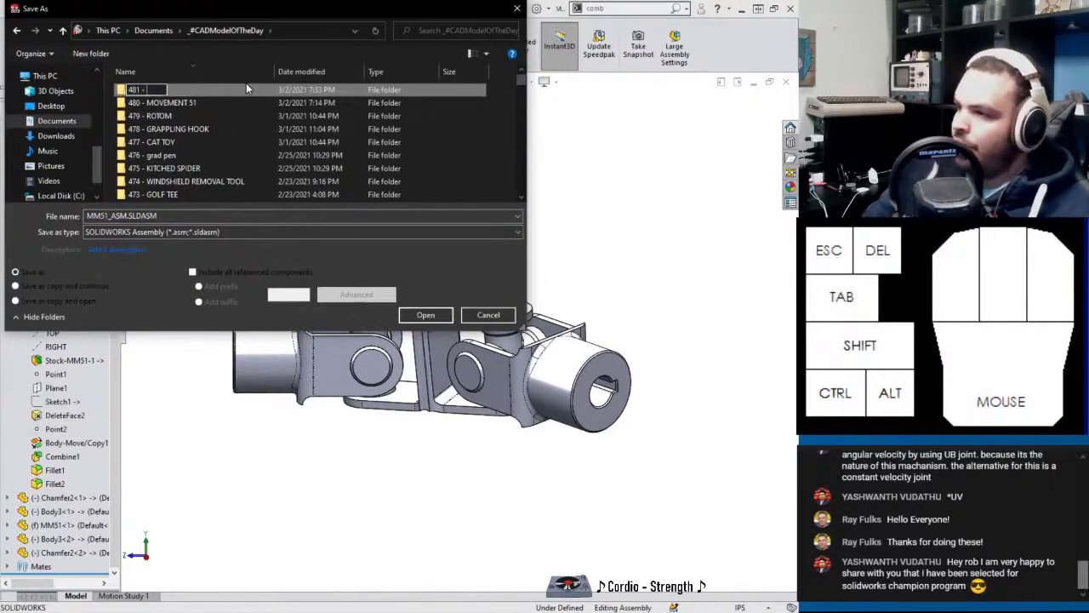
type("MOVEMEN")
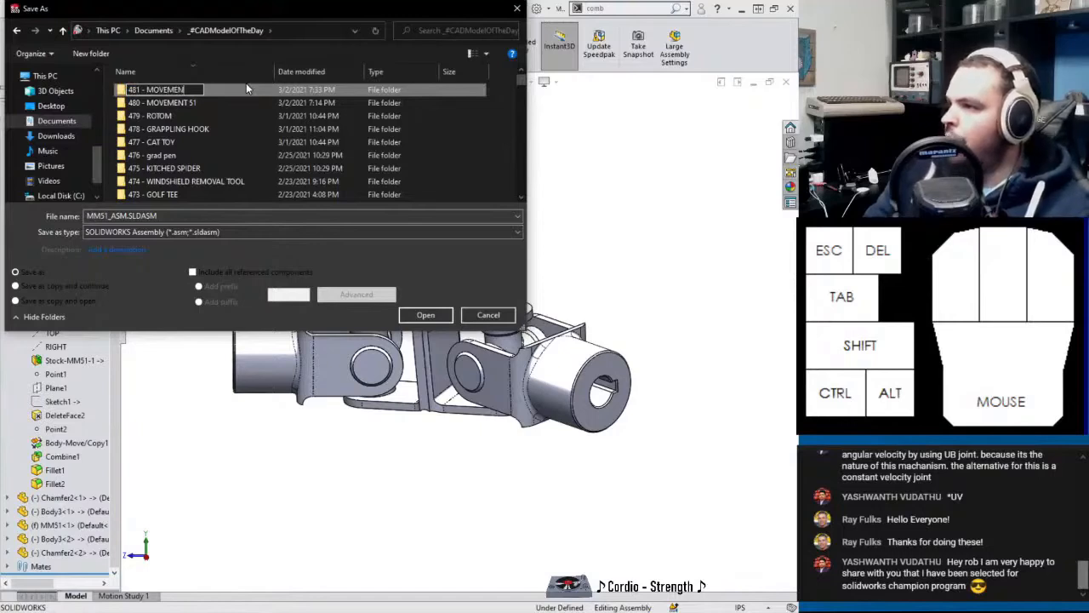
type("T 50")
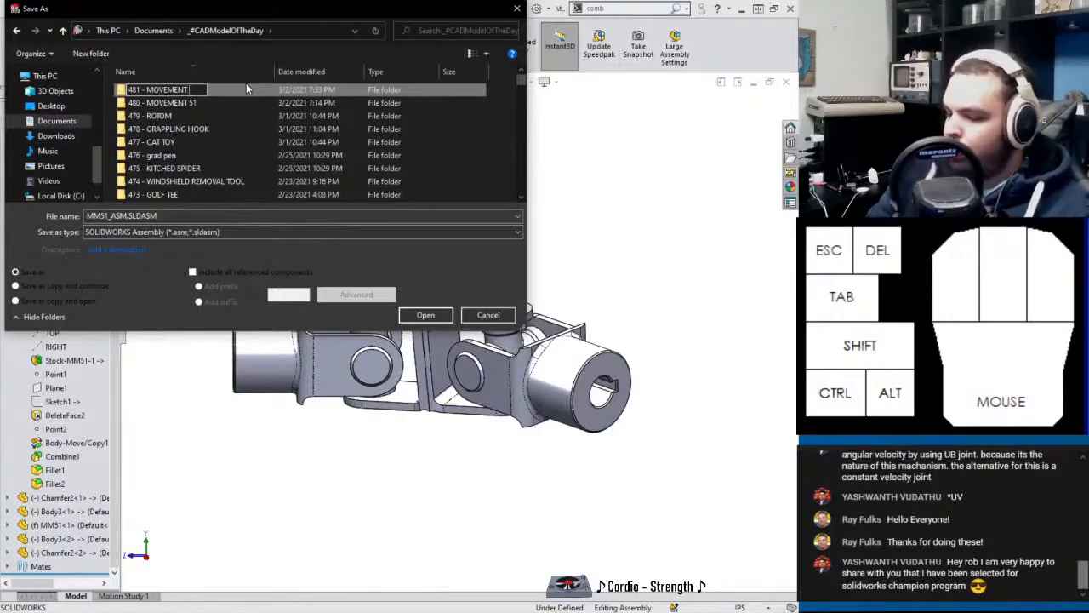
key("Return")
key("Return")
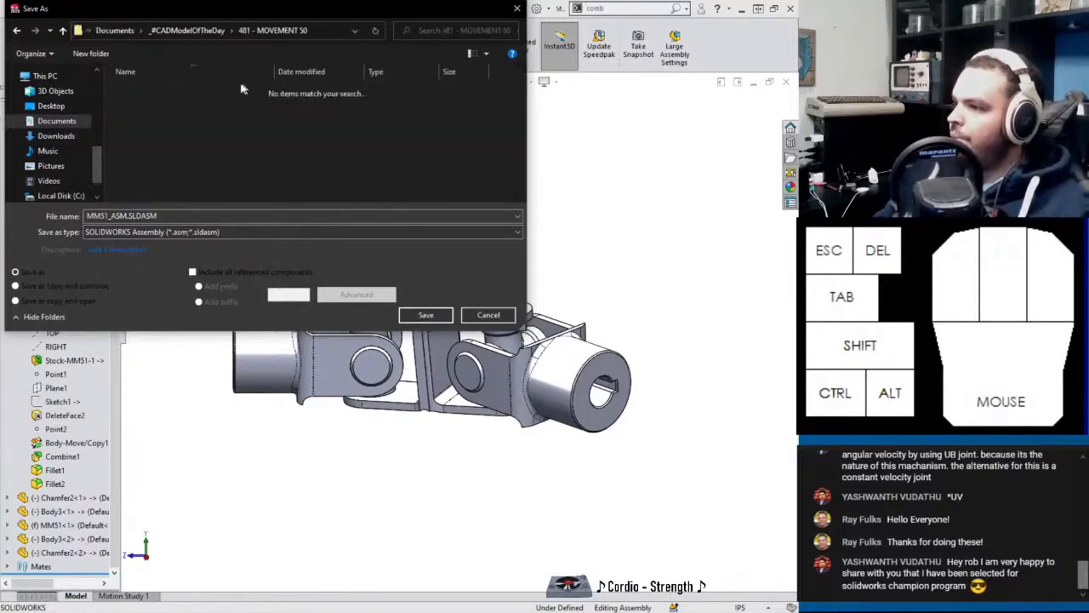
left_click(429, 316)
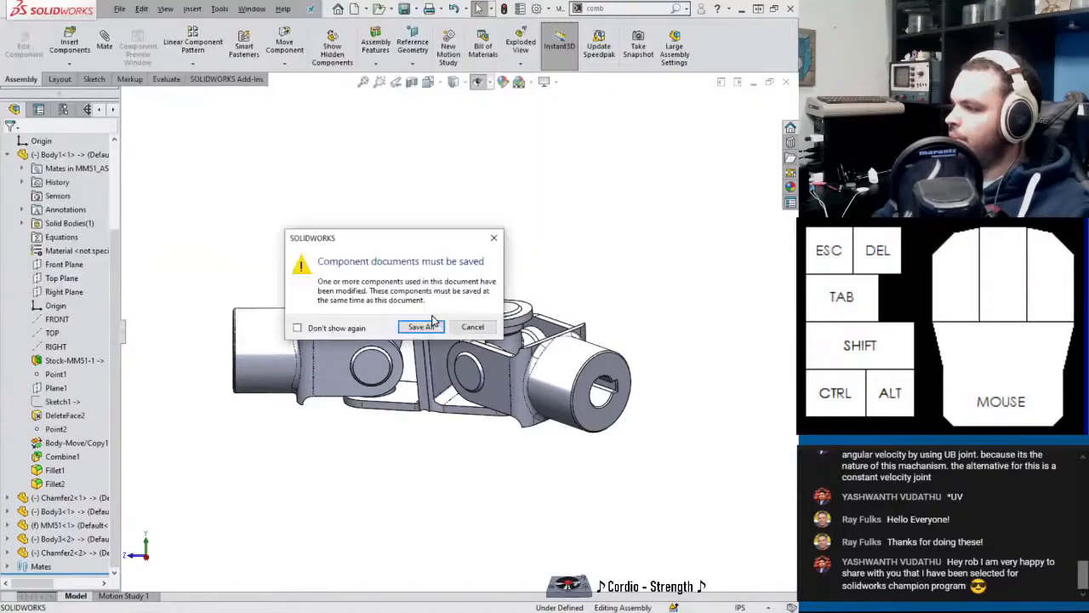
left_click(429, 331)
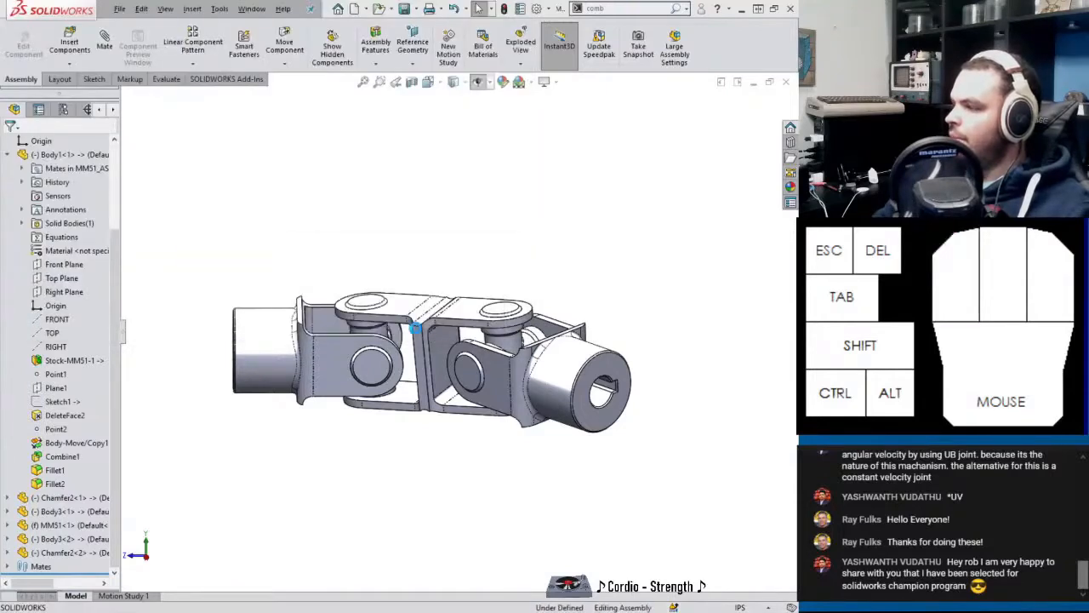
Swing the center link by hand and examine the double joint's movement and clearances from several angles.
left_click_drag(463, 315, 491, 375)
left_click(431, 425)
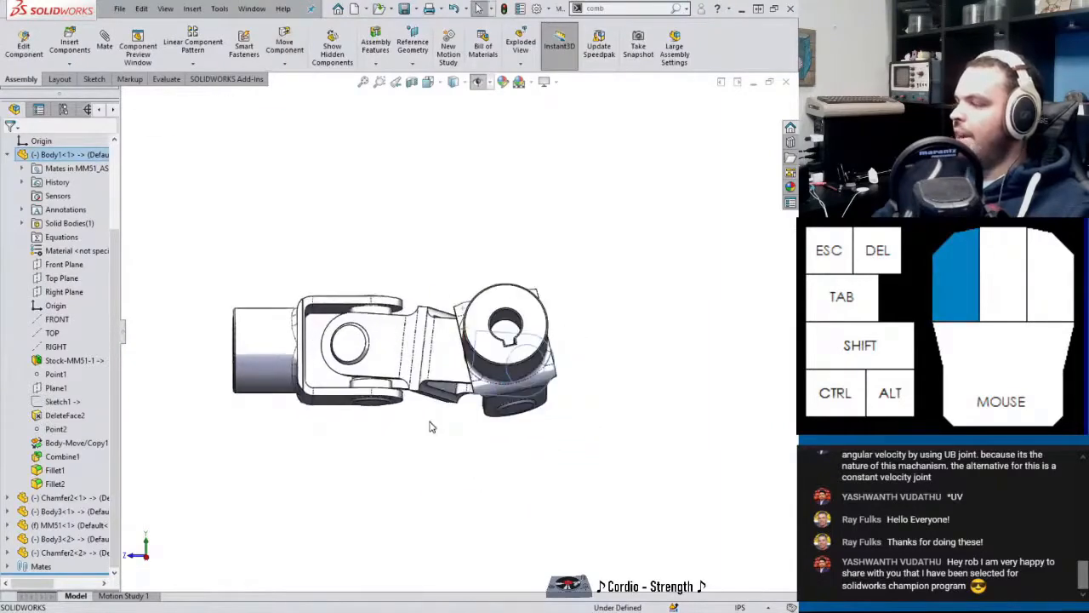
middle_click_drag(432, 426, 531, 462)
scroll(476, 316, "up", 3)
scroll(476, 316, "down", 3)
middle_click_drag(476, 317, 424, 303)
scroll(436, 306, "up", 2)
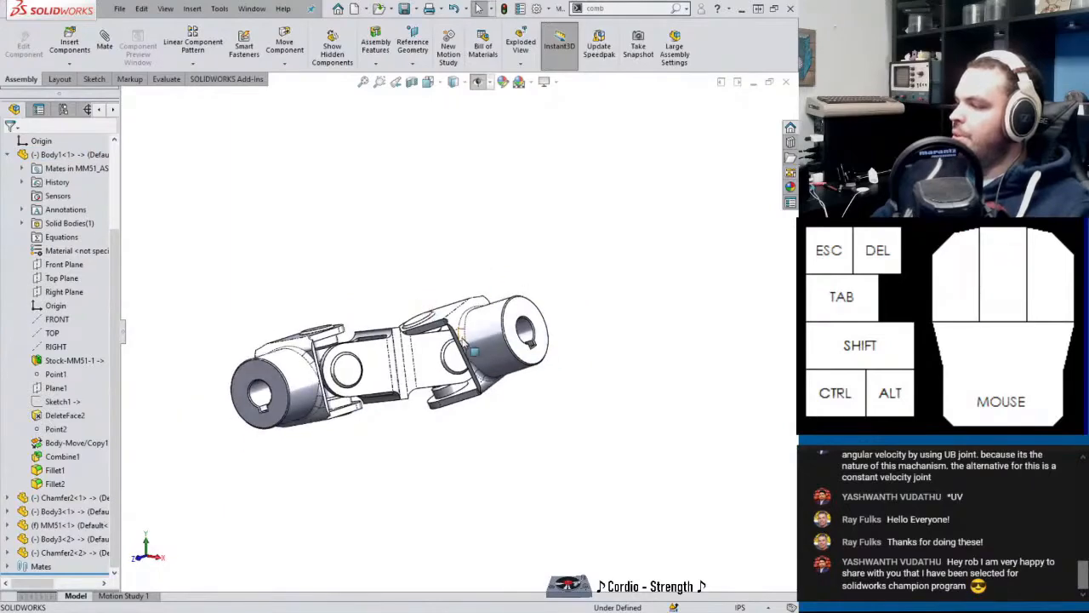
middle_click_drag(457, 337, 431, 349)
left_click_drag(430, 349, 417, 366)
scroll(443, 338, "down", 5)
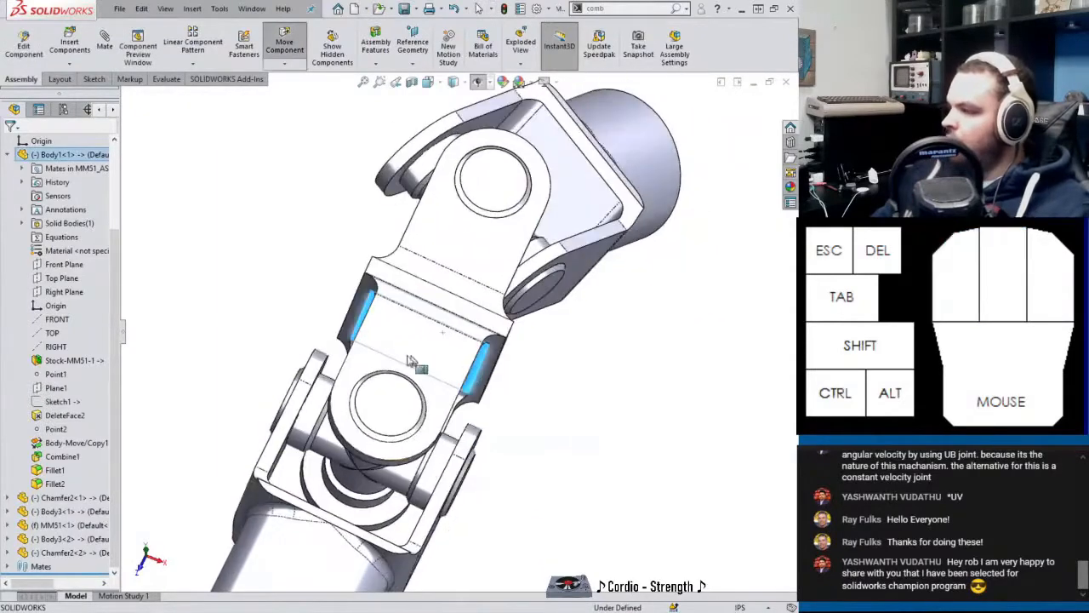
Show the assembly's Top Plane and turn on the display of reference items in the graphics area.
left_click(421, 306)
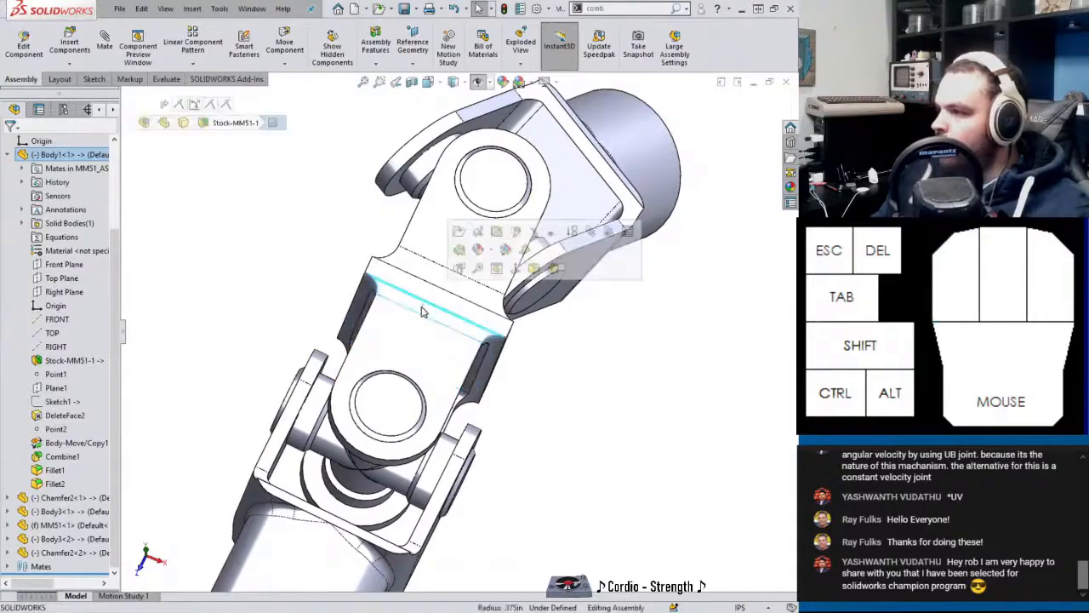
left_click(68, 431)
middle_click_drag(374, 323, 366, 400)
scroll(59, 273, "up", 4)
left_click(57, 223)
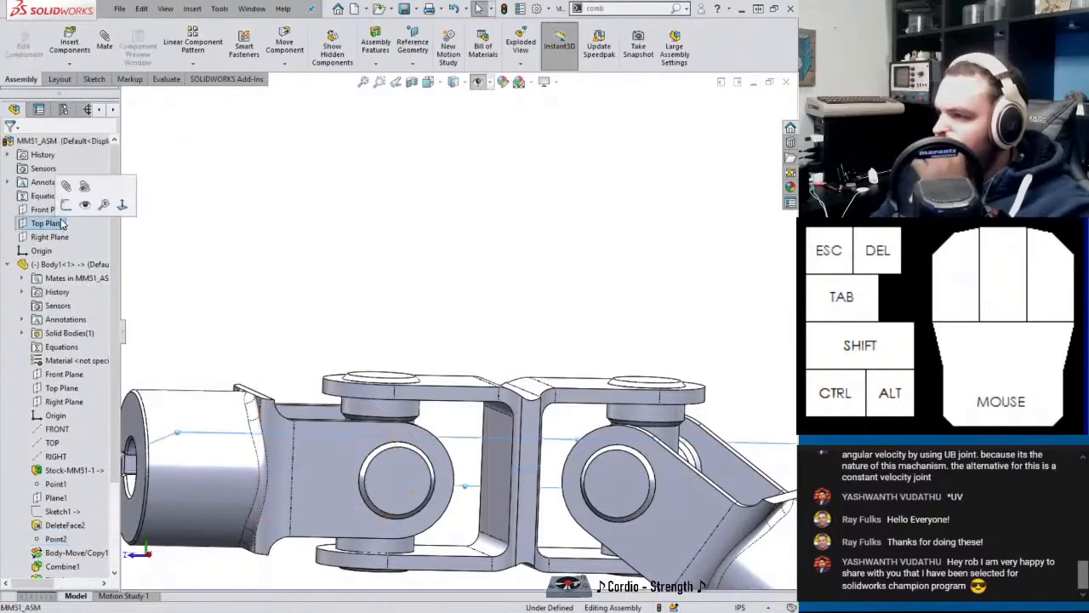
left_click(88, 206)
middle_click_drag(303, 250, 393, 303)
left_click(477, 85)
left_click(492, 85)
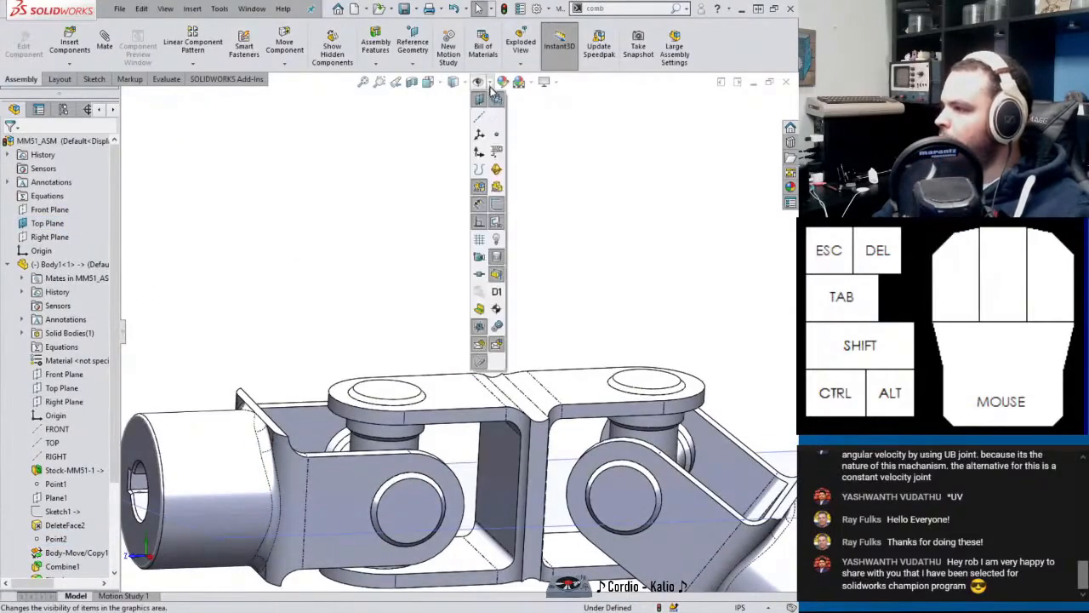
left_click(481, 85)
middle_click_drag(544, 292, 526, 388)
scroll(525, 391, "down", 5)
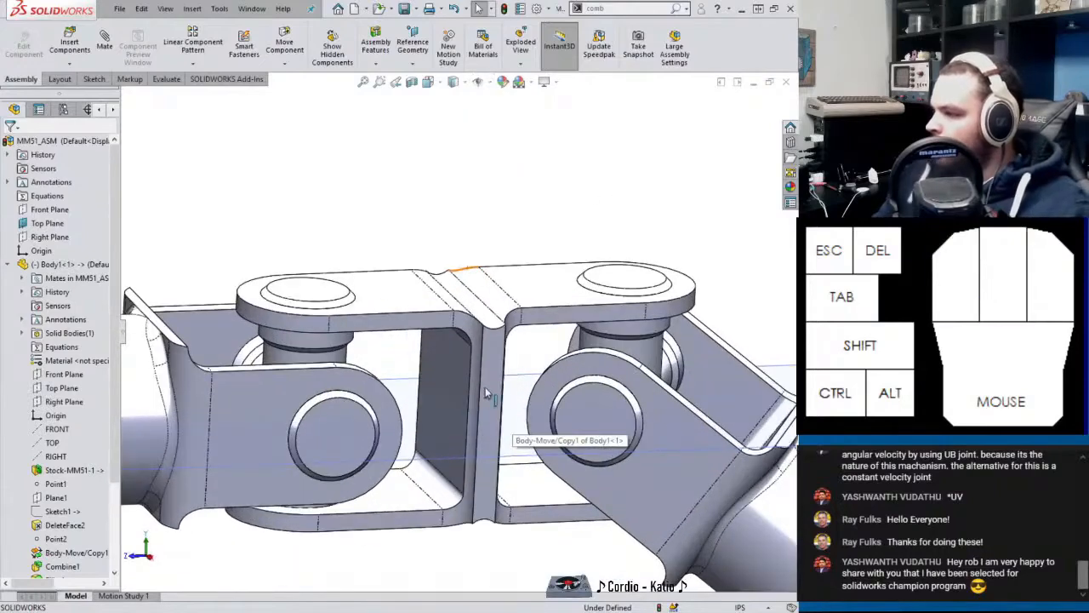
Show the center link's Point1 and swing the link slightly to check the point against the Top Plane.
left_click(489, 398)
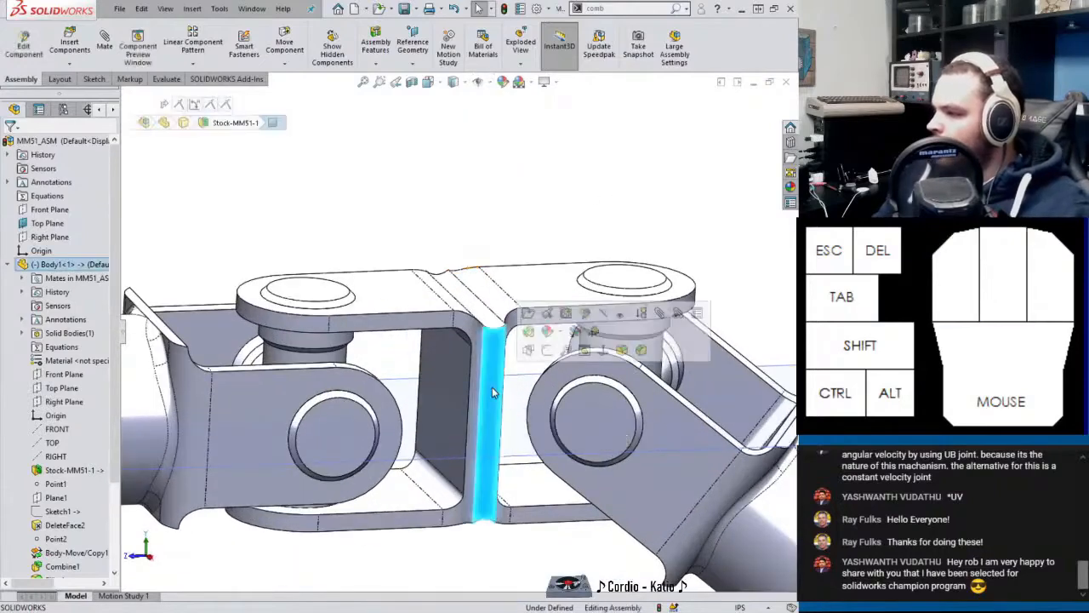
left_click(56, 483)
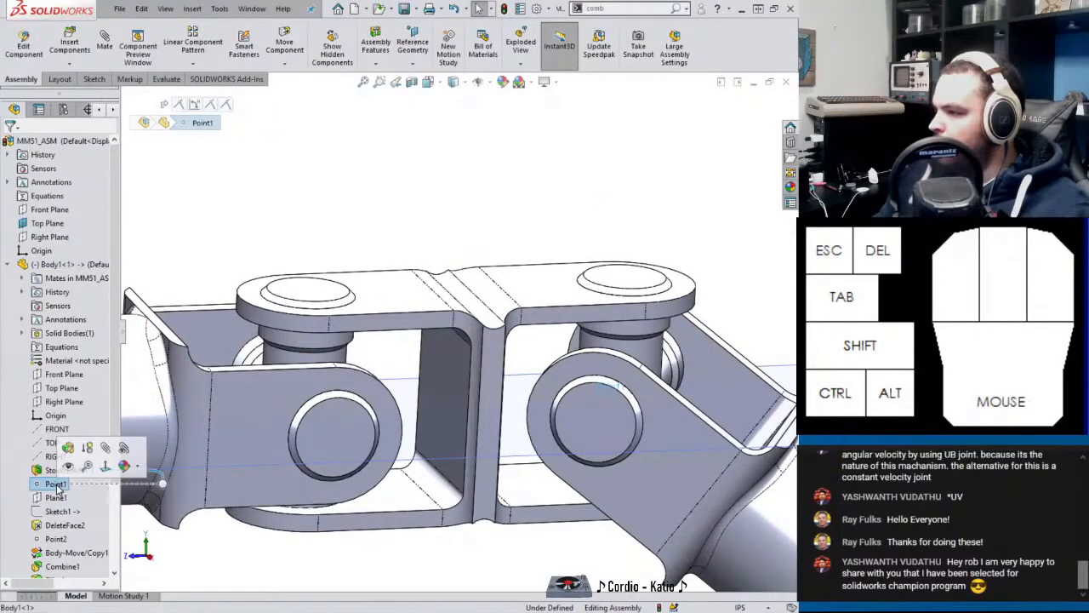
left_click(490, 84)
left_click(394, 177)
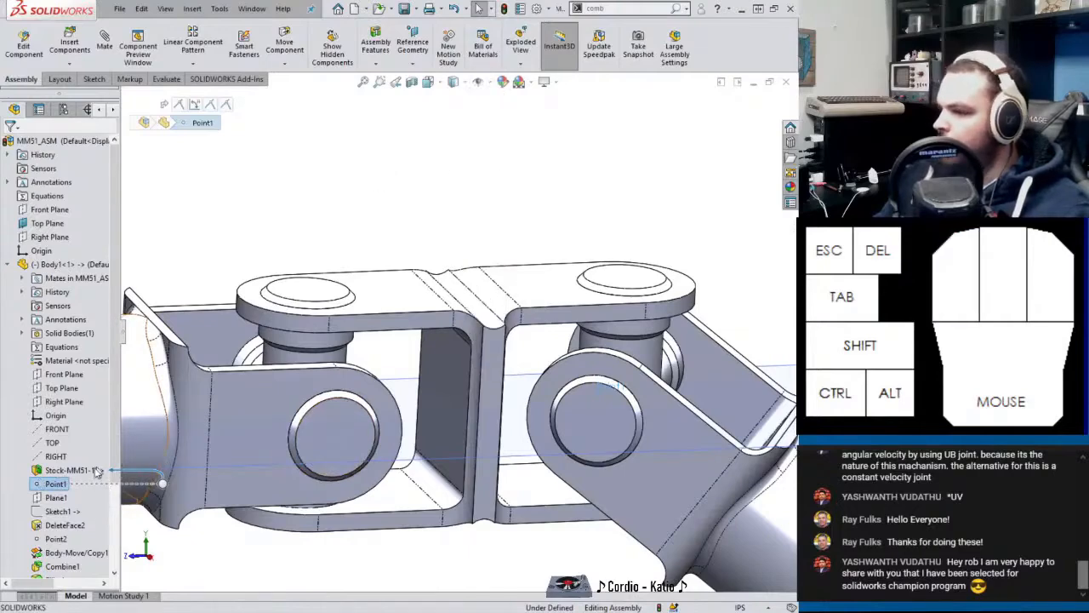
left_click(406, 250)
middle_click_drag(406, 250, 451, 366)
left_click_drag(459, 374, 453, 381)
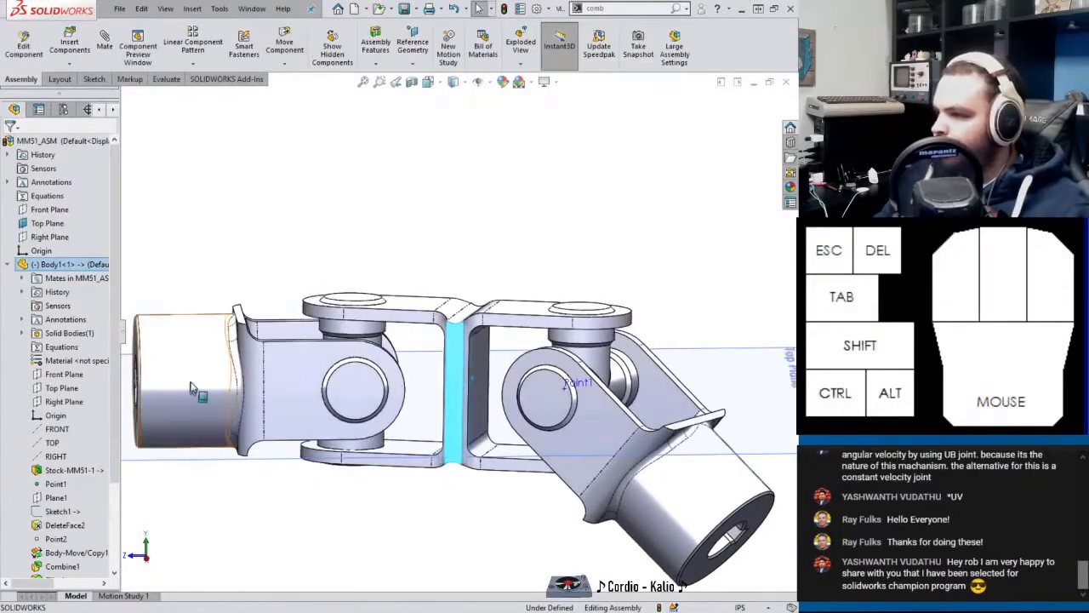
Show the center link's Point2 and swing the link relative to the edge-on Top Plane.
left_click(417, 314)
scroll(67, 447, "down", 2)
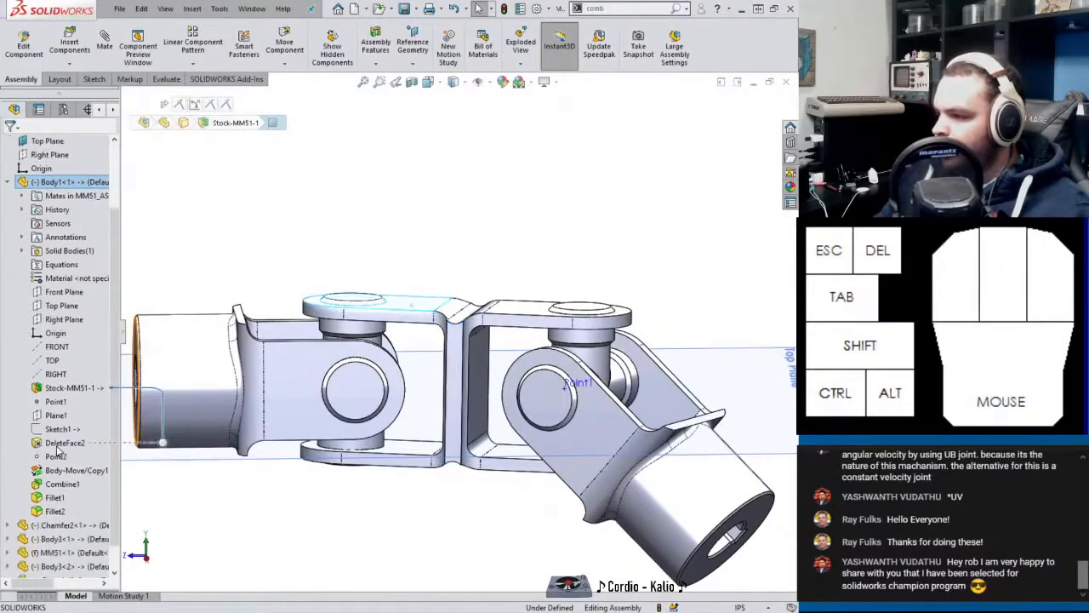
left_click(56, 457)
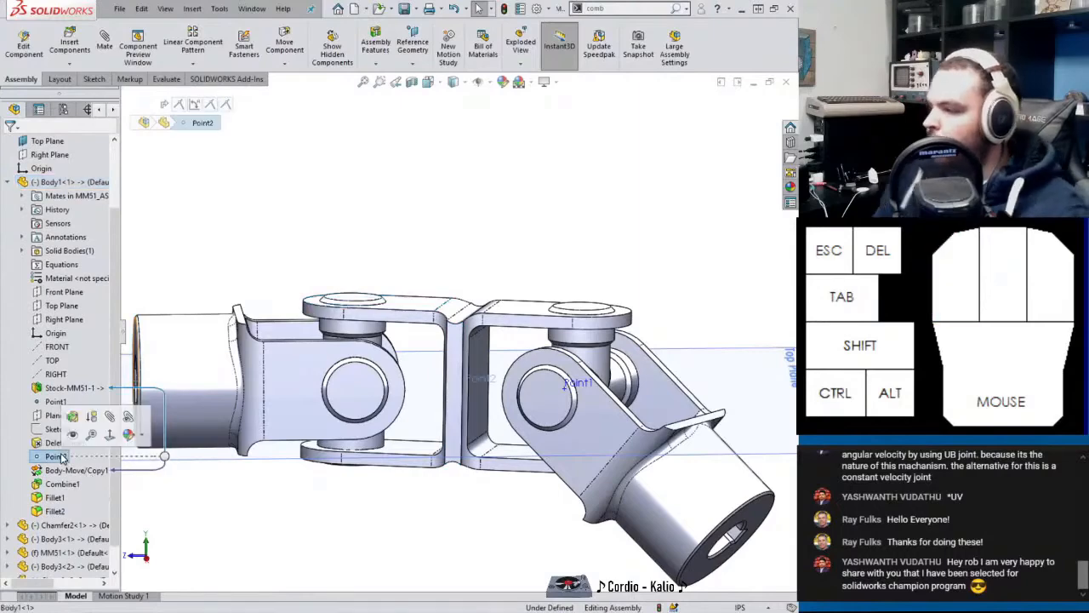
left_click(58, 457)
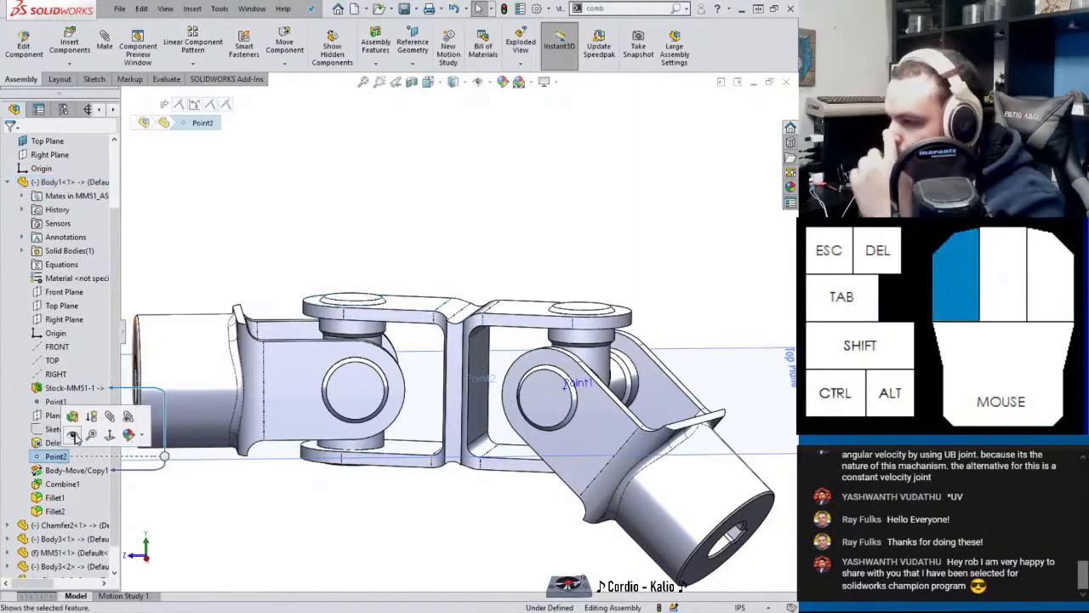
left_click(485, 383)
scroll(475, 396, "down", 2)
scroll(475, 395, "up", 2)
middle_click_drag(475, 395, 467, 372)
left_click_drag(467, 372, 434, 422)
Repair the Angle1 mate by replacing its missing face with the inner web face of the center link, keeping the angle at 25 degrees.
scroll(11, 572, "down", 3)
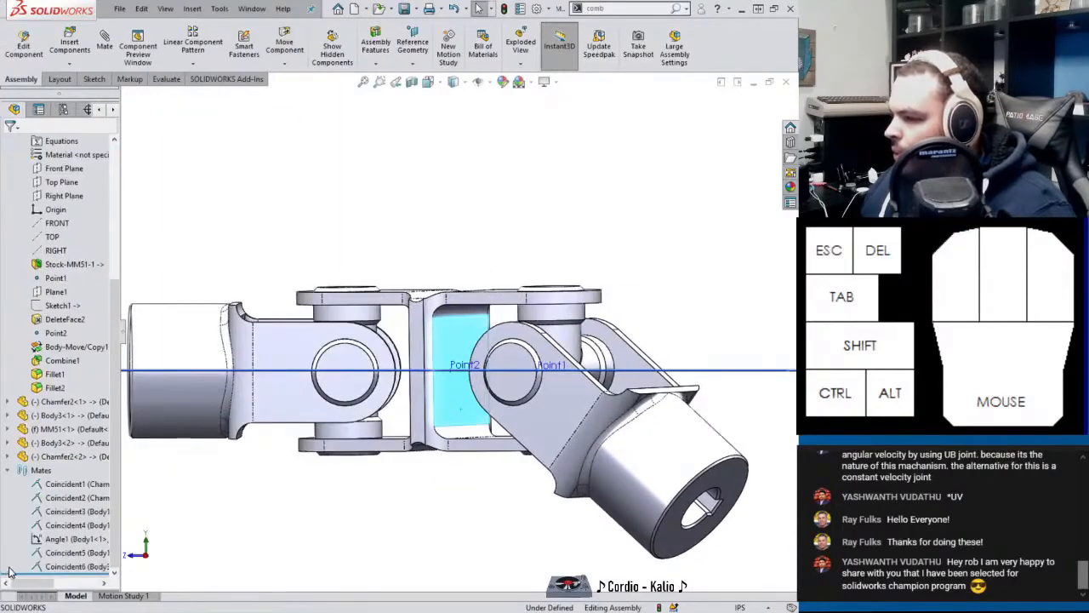
left_click(66, 539)
left_click(75, 501)
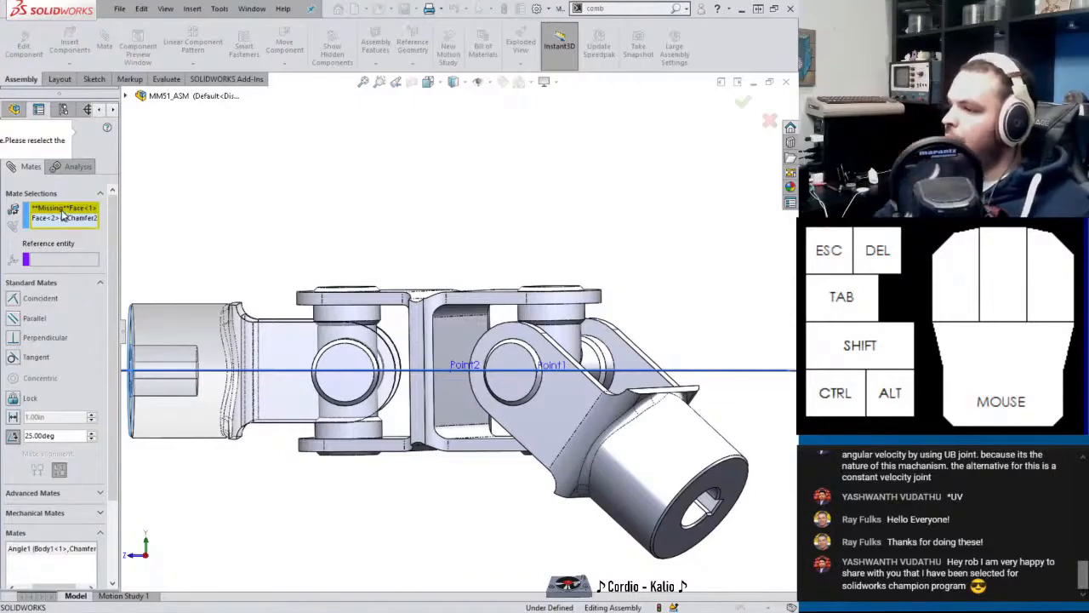
left_click(457, 364)
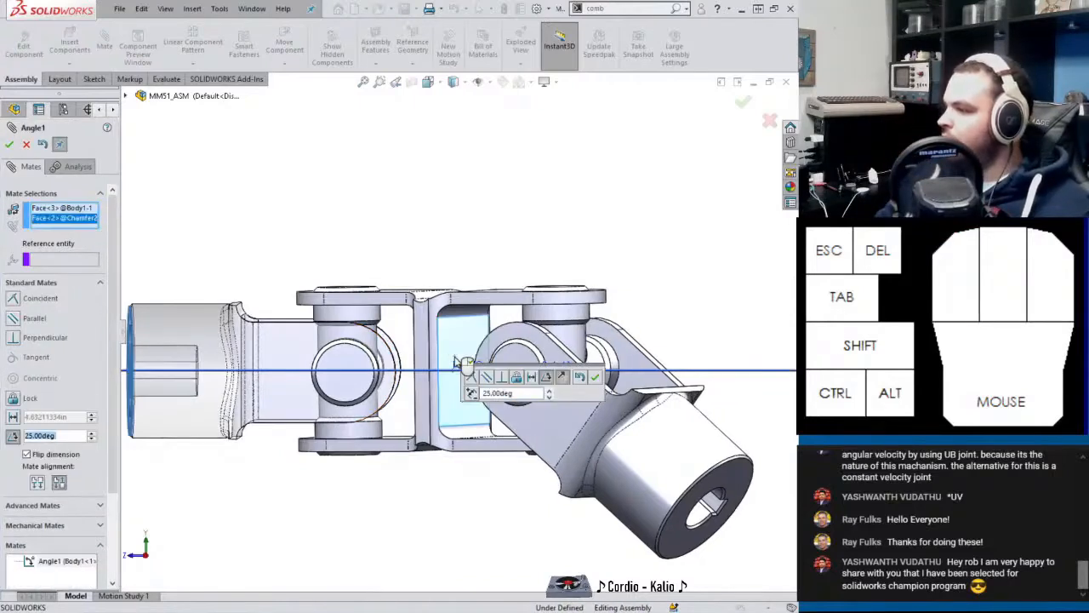
left_click(595, 379)
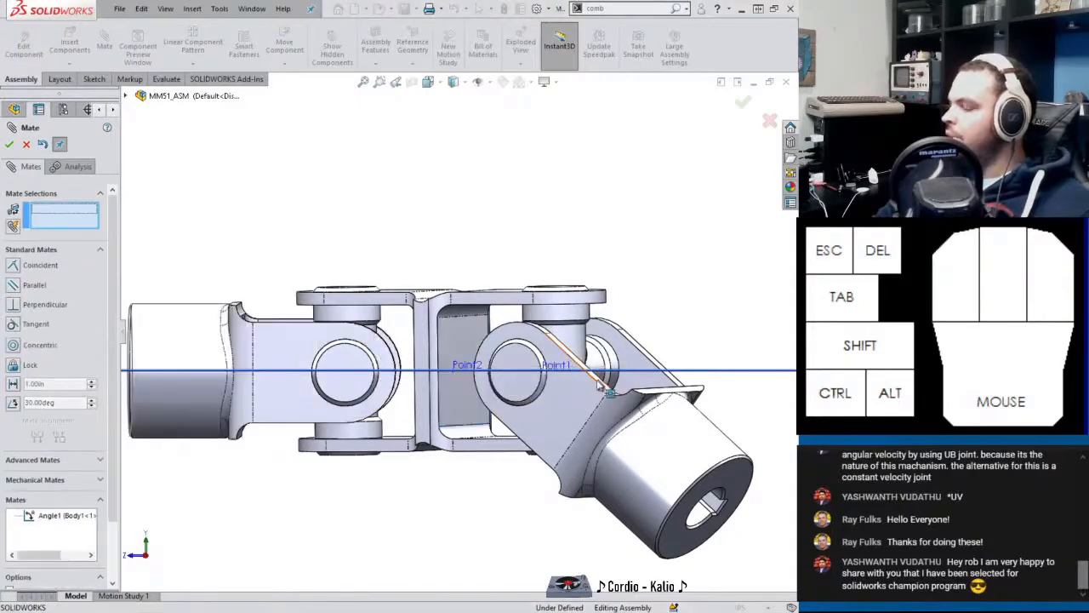
Swing the end yokes of the joint to examine how they move relative to the Top Plane.
middle_click_drag(587, 392, 526, 485)
left_click_drag(731, 511, 580, 422)
mouse_move(281, 404)
left_mouse_down()
mouse_move(270, 429)
mouse_move(263, 410)
left_mouse_up()
middle_click_drag(464, 397, 651, 400)
left_click_drag(651, 400, 650, 460)
middle_click_drag(650, 460, 511, 366)
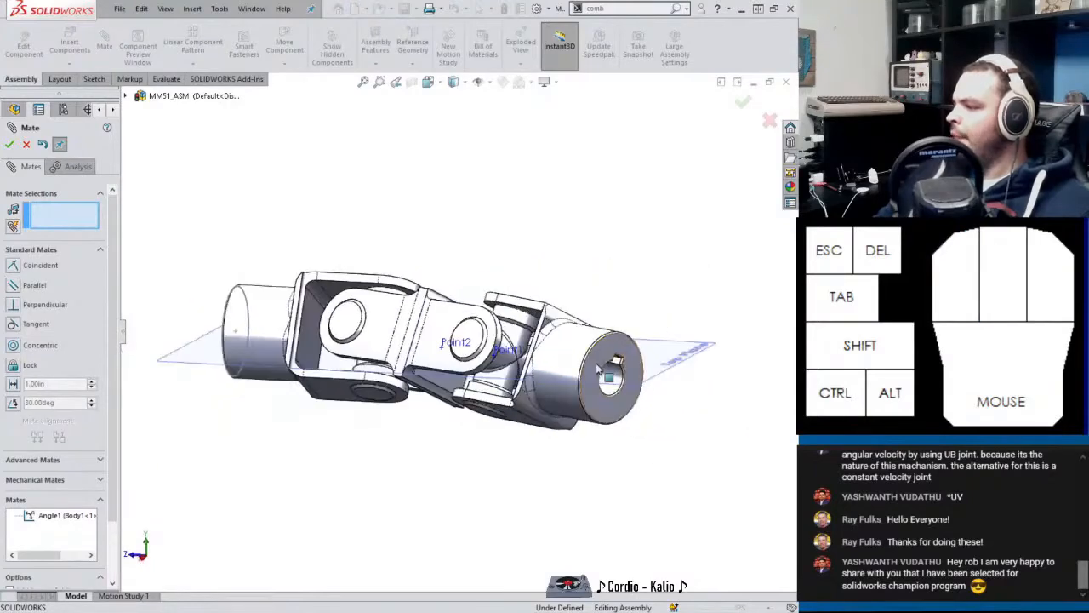
scroll(409, 300, "down", 3)
left_click(409, 301)
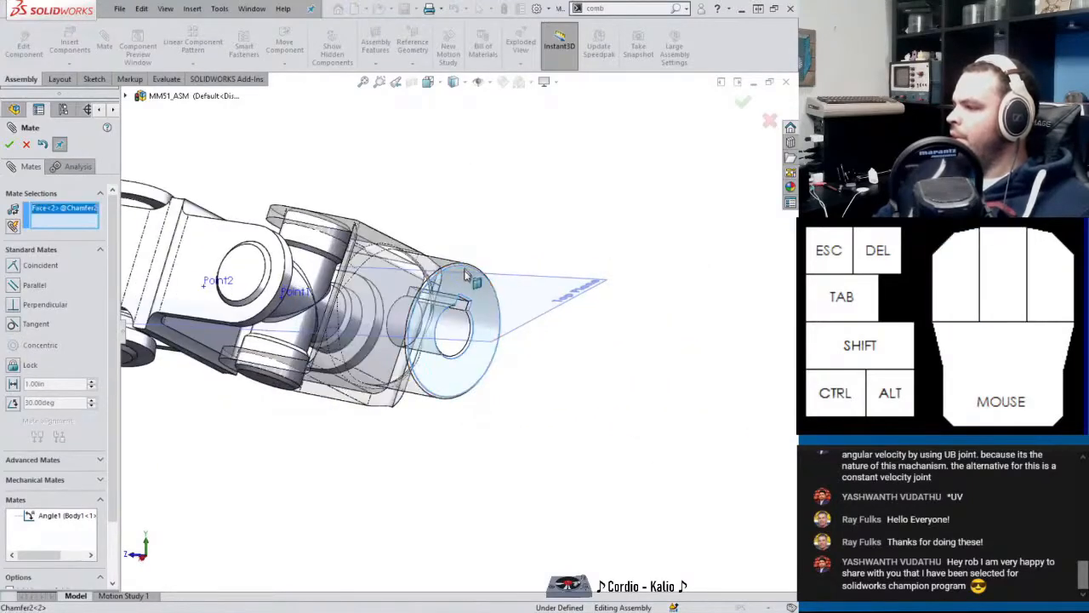
left_click(460, 286)
left_click(763, 112)
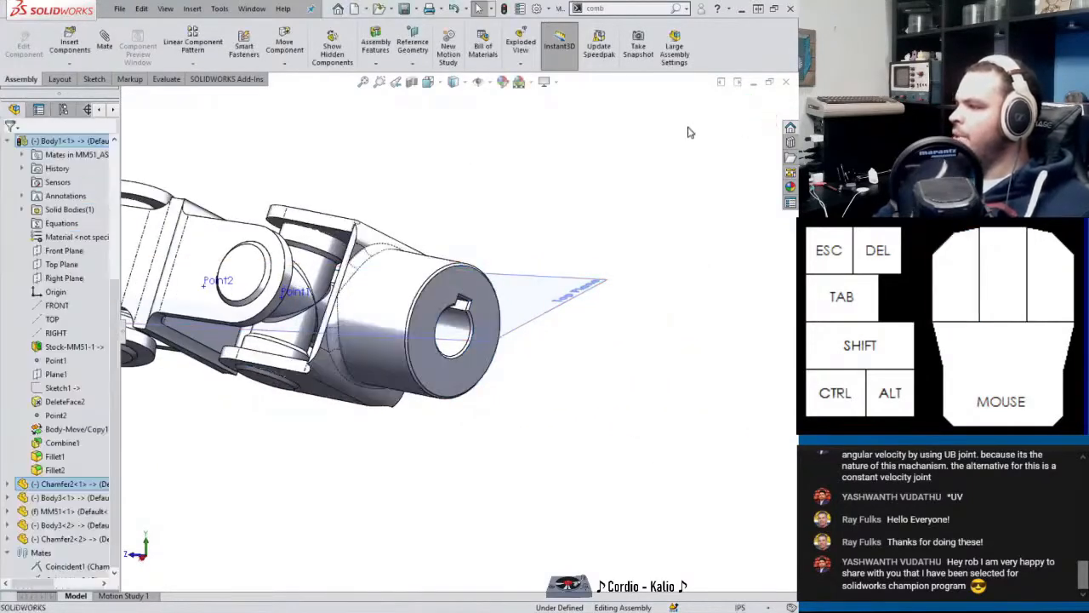
Open the end yoke part and add a reference point at the center of the hub's bored end face.
left_click(478, 280)
left_click(485, 224)
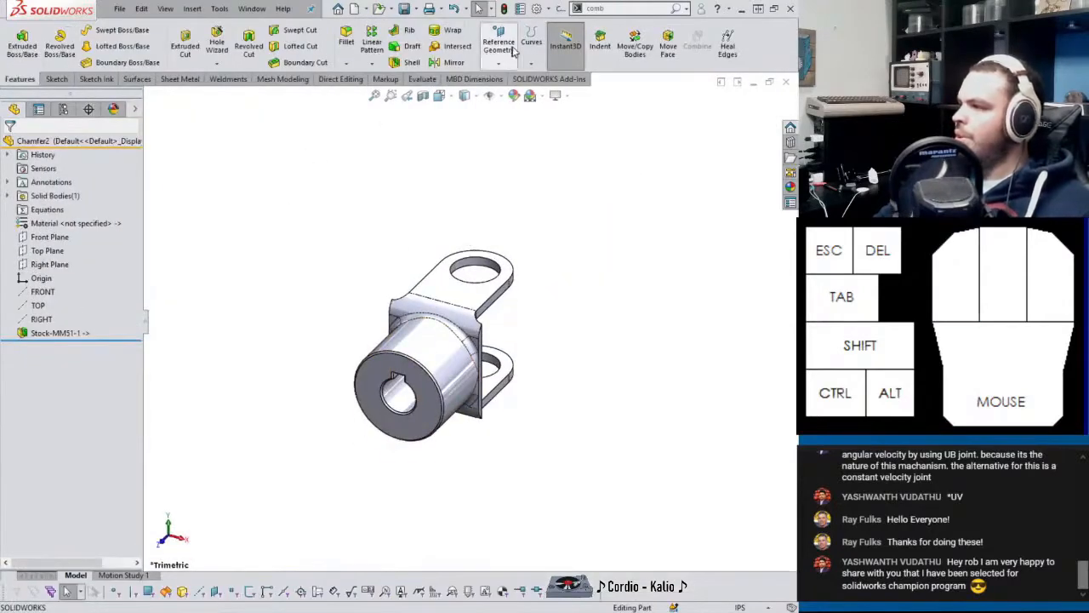
left_click(530, 54)
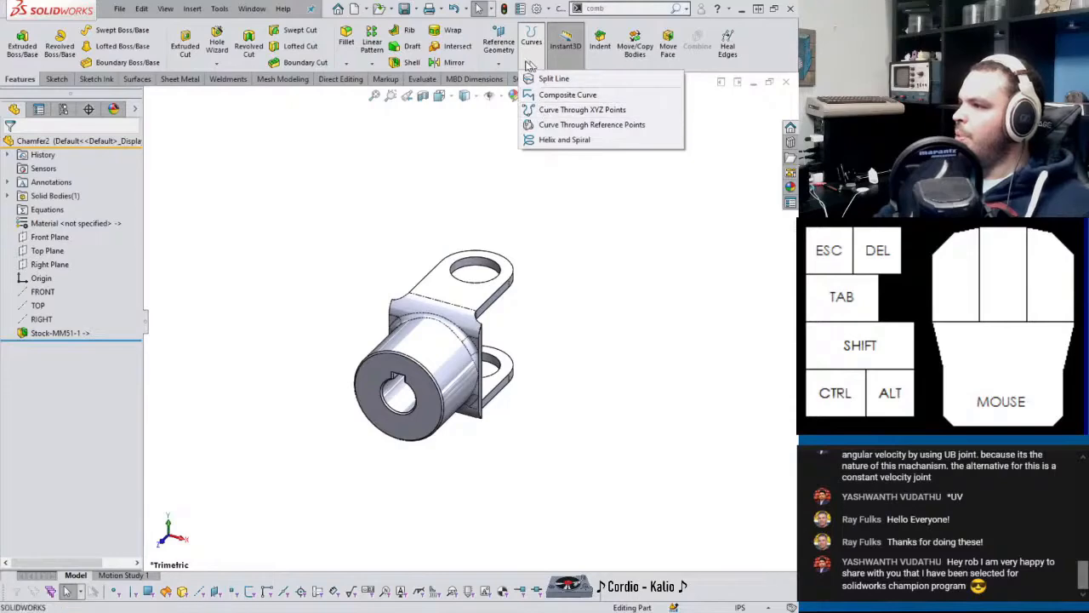
left_click(498, 45)
left_click(509, 123)
left_click(380, 384)
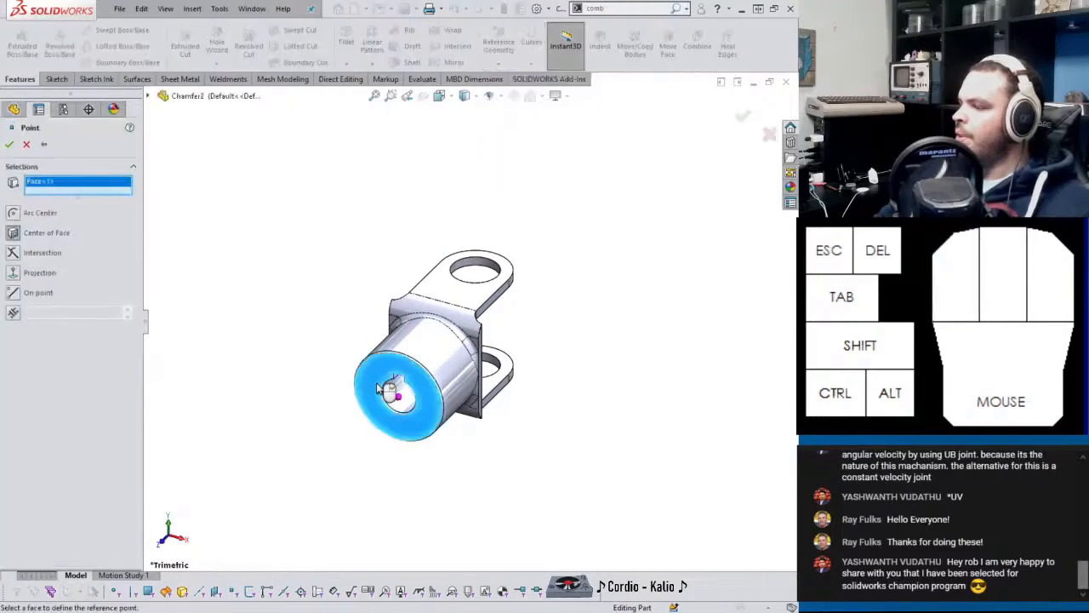
right_click(380, 384)
left_click(297, 308)
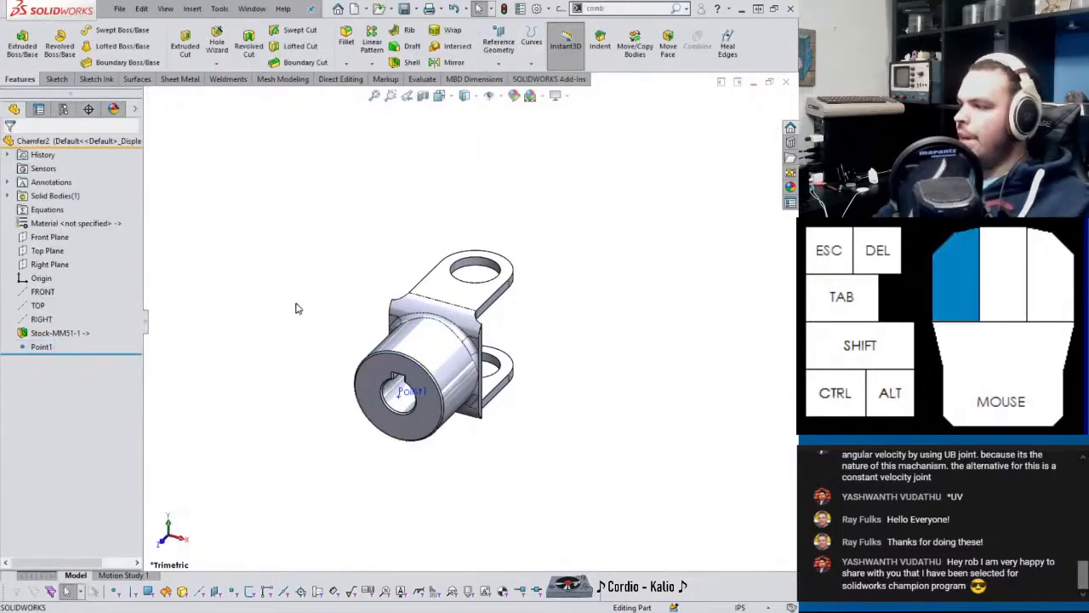
Return to the assembly and swing both end yokes to check their hub points against the Top Plane.
key("ctrl+Tab")
left_click(536, 311)
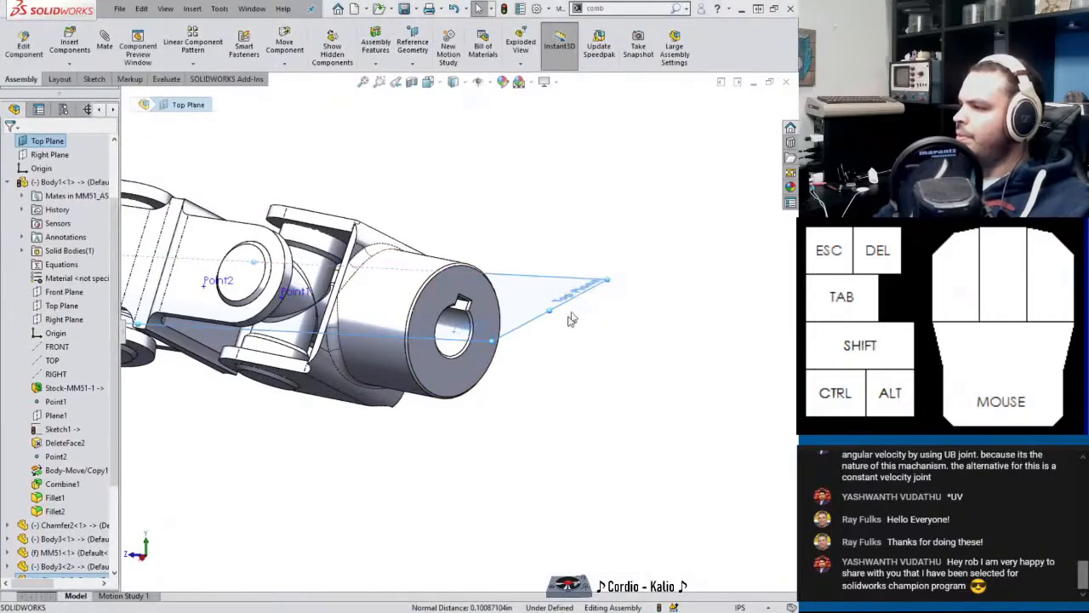
middle_click_drag(570, 318, 383, 381)
scroll(383, 376, "up", 5)
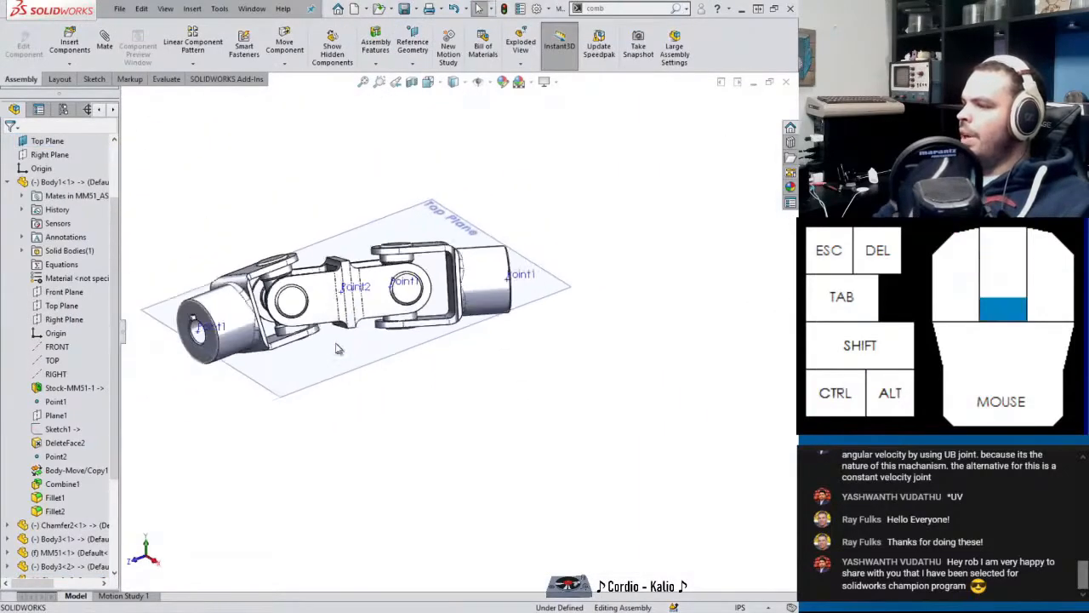
left_click(280, 356)
mouse_move(279, 356)
left_mouse_down()
mouse_move(267, 368)
mouse_move(285, 366)
mouse_move(263, 347)
mouse_move(257, 301)
mouse_move(281, 308)
mouse_move(289, 342)
left_mouse_up()
scroll(471, 353, "up", 2)
scroll(459, 328, "down", 5)
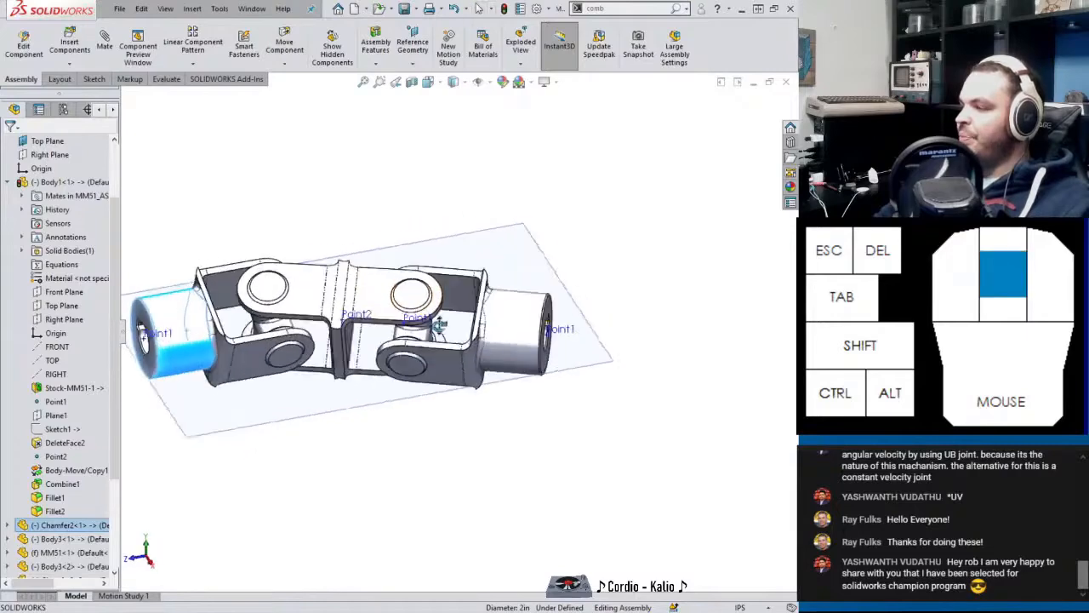
left_click(502, 347)
left_click_drag(502, 347, 485, 357)
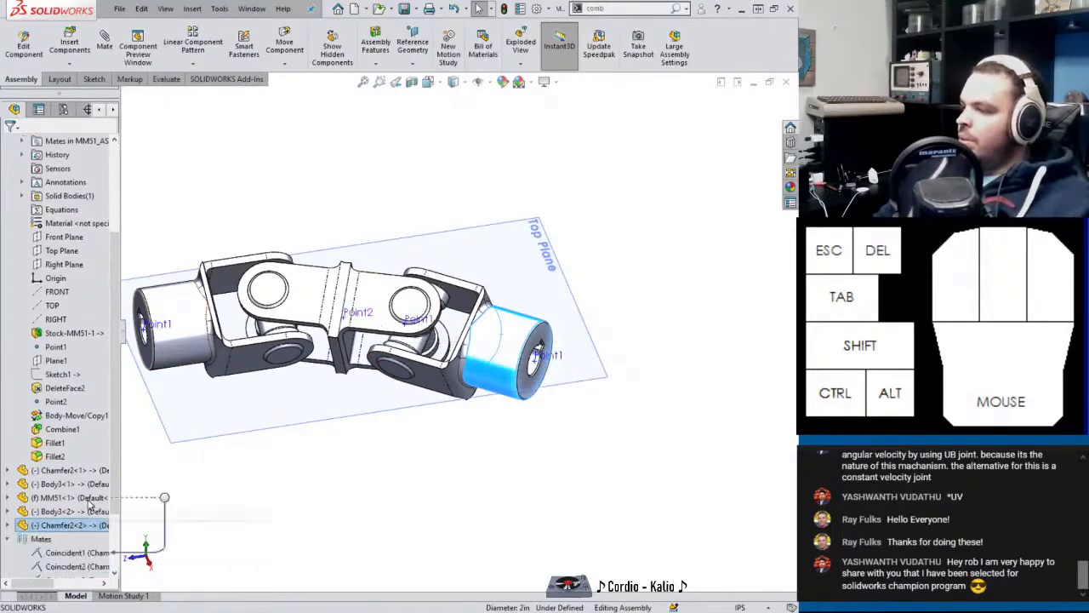
Try to mate the second end yoke's inner web face coincident with the center link's Point2.
scroll(68, 528, "down", 3)
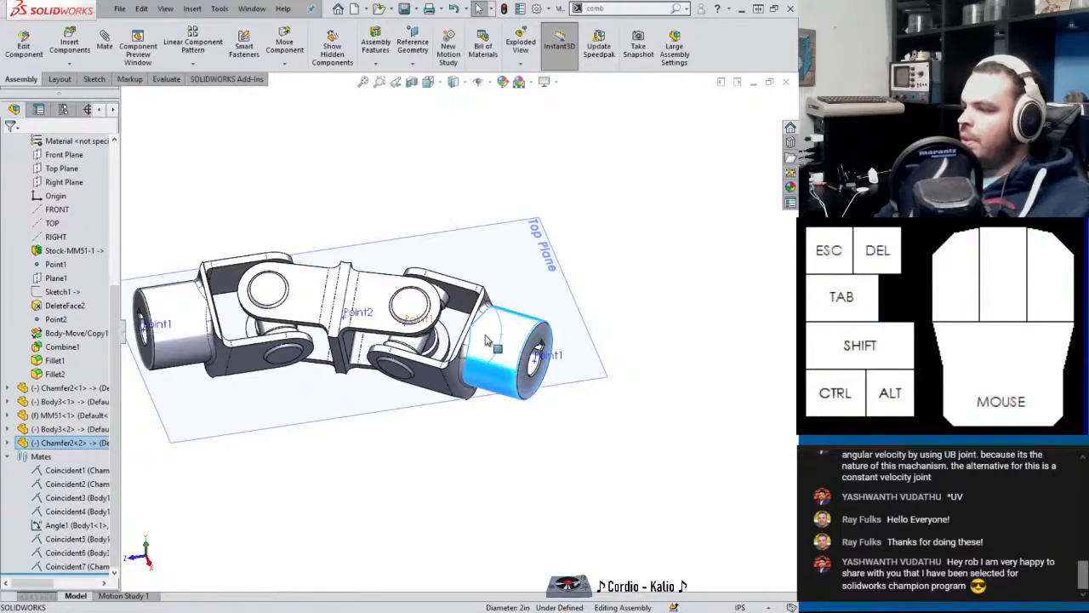
left_click(106, 50)
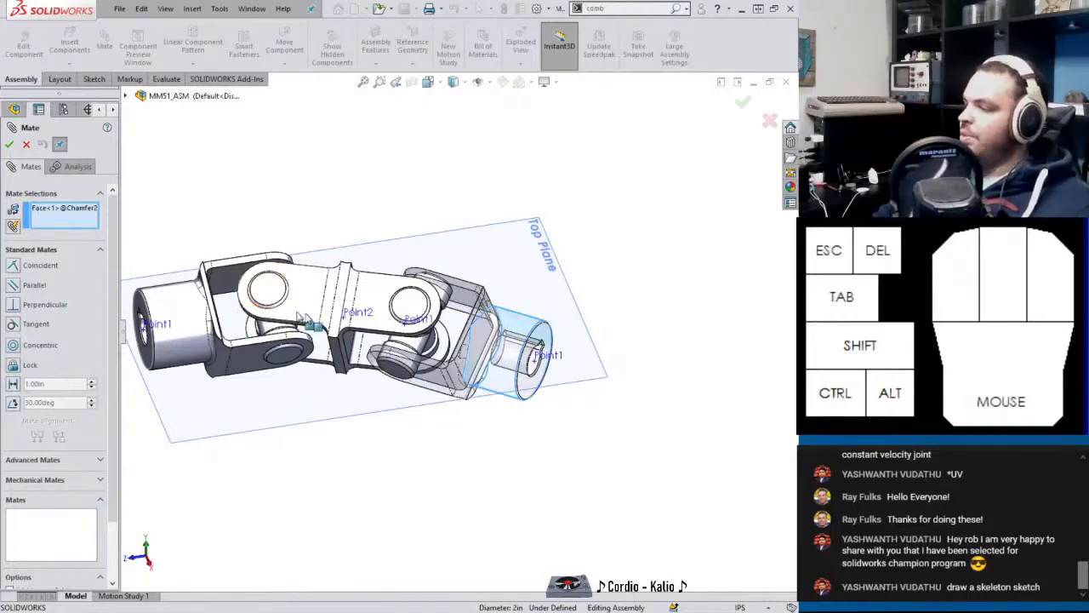
scroll(517, 362, "up", 2)
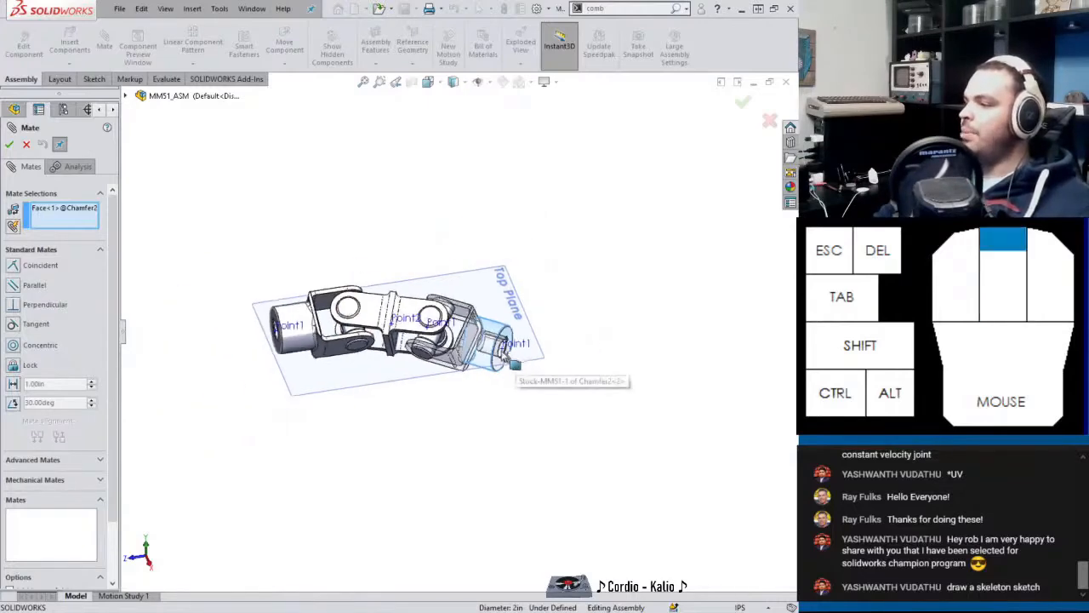
scroll(519, 379, "down", 5)
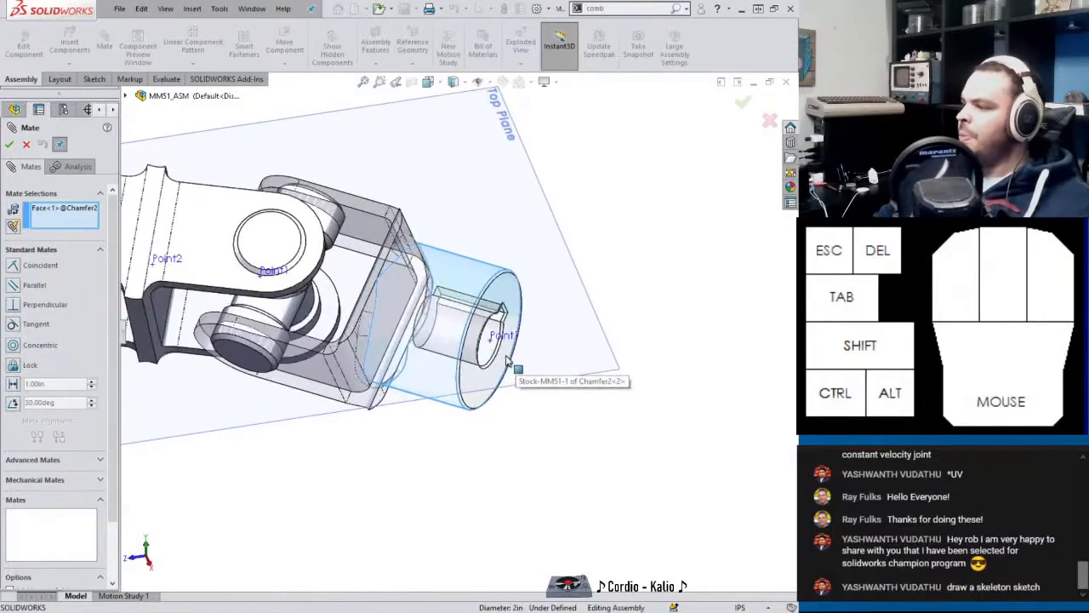
left_click(439, 347)
middle_click_drag(356, 351, 289, 355)
scroll(451, 302, "down", 3)
left_click(453, 302)
left_click(349, 356)
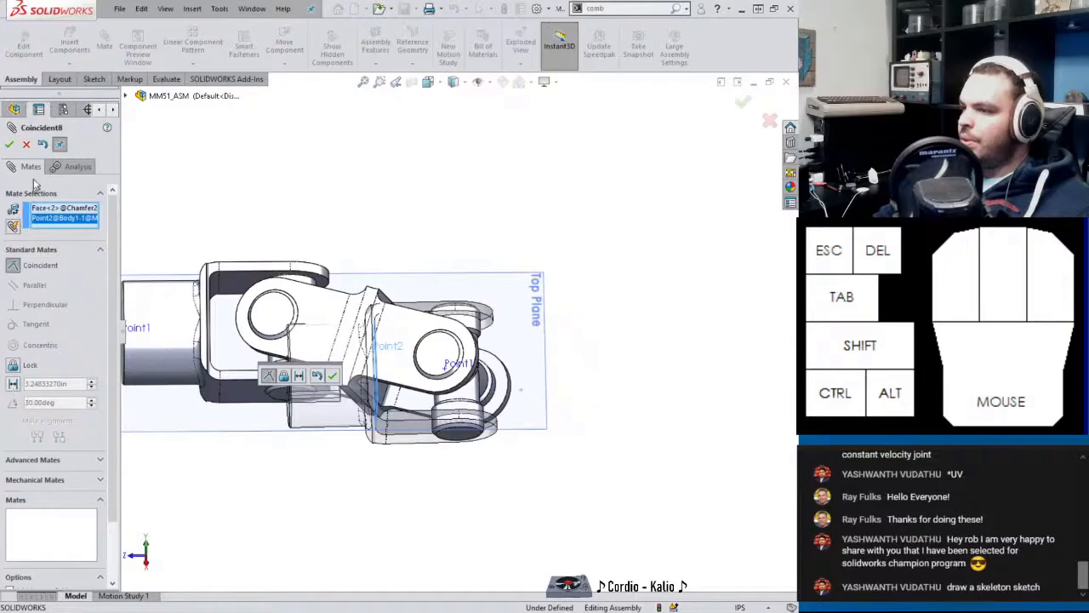
left_click(26, 145)
Add an angle mate between the center link's web face and the second end yoke's inner web face, accepting the offered angle.
middle_click_drag(139, 219, 537, 449)
left_click_drag(575, 416, 575, 417)
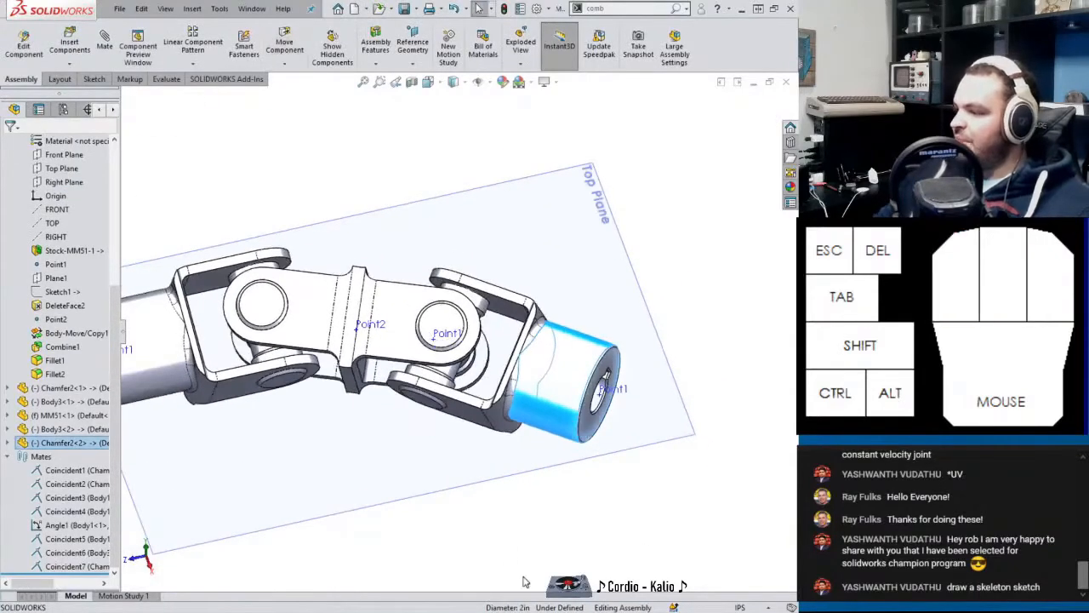
left_click(523, 579)
scroll(394, 367, "up", 2)
scroll(393, 366, "down", 4)
middle_click_drag(437, 328, 410, 262)
left_click(411, 262)
scroll(411, 262, "up", 4)
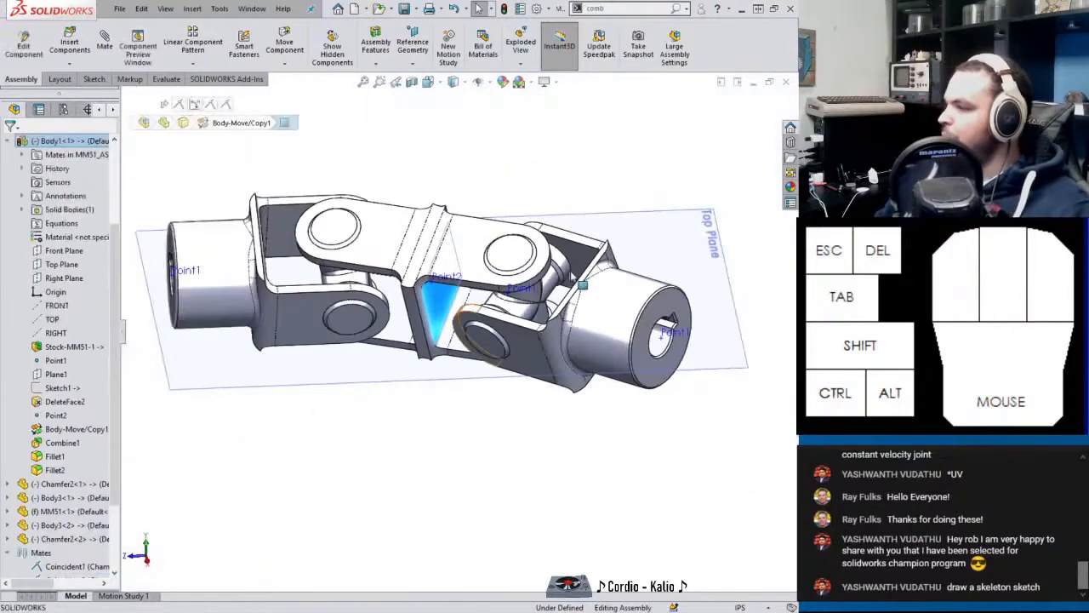
middle_click_drag(571, 272, 612, 260)
scroll(527, 264, "down", 4)
left_click(521, 271)
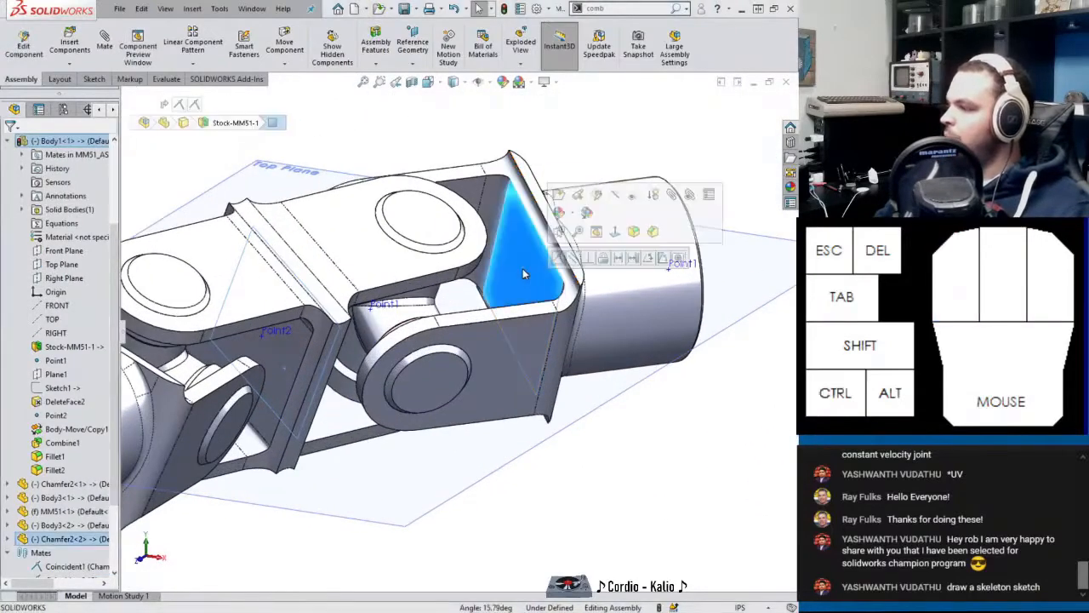
left_click(650, 259)
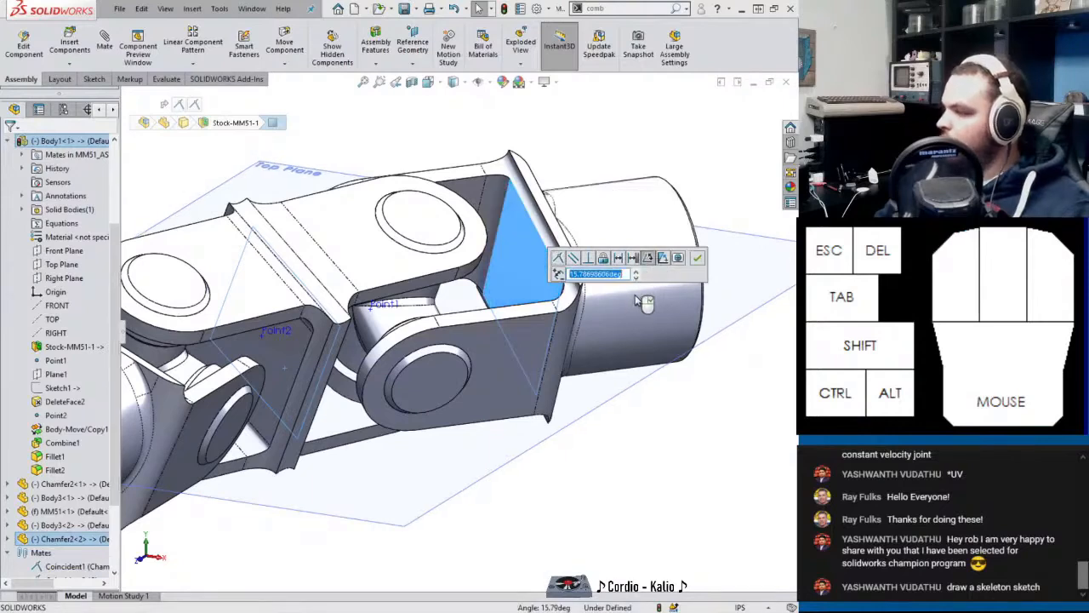
left_click(697, 257)
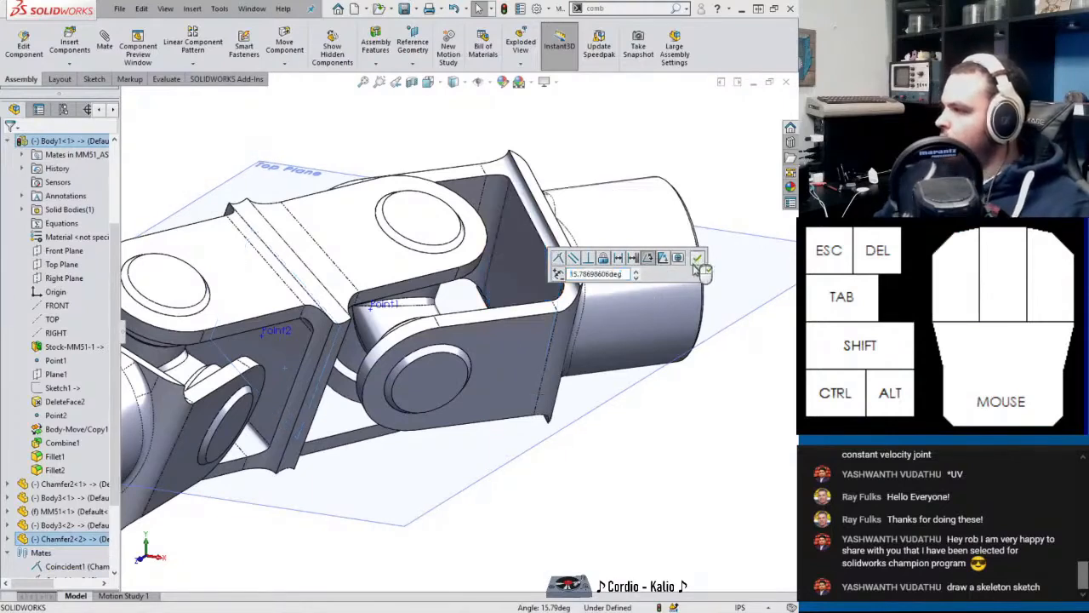
Link the Angle2 mate's dimension to the first angle mate with the equation ="D1@Angle1".
scroll(83, 499, "down", 3)
scroll(368, 407, "up", 2)
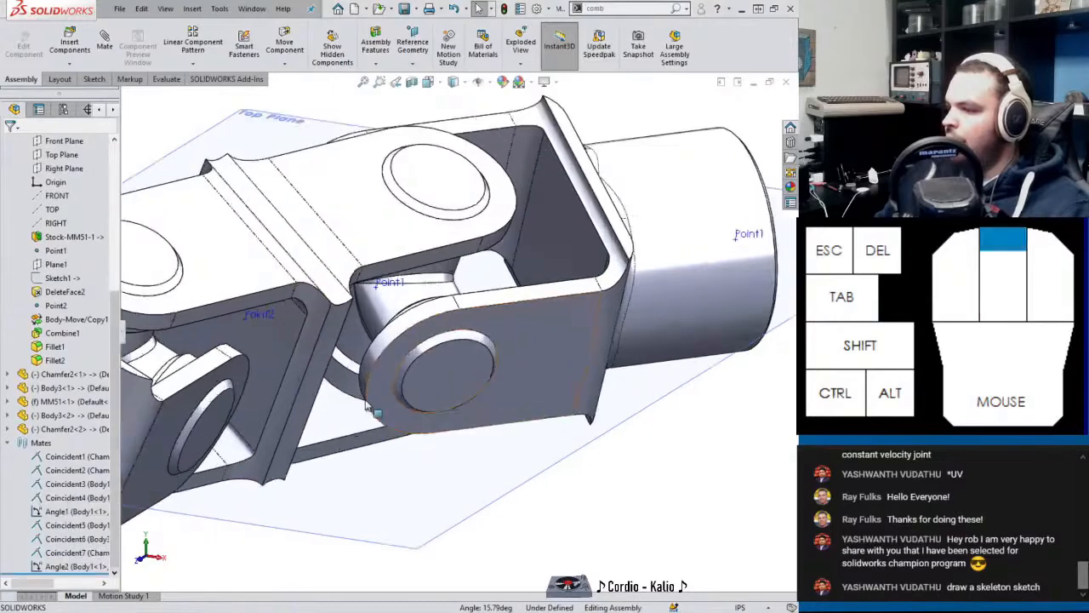
scroll(368, 407, "down", 2)
left_click(68, 567)
key("f")
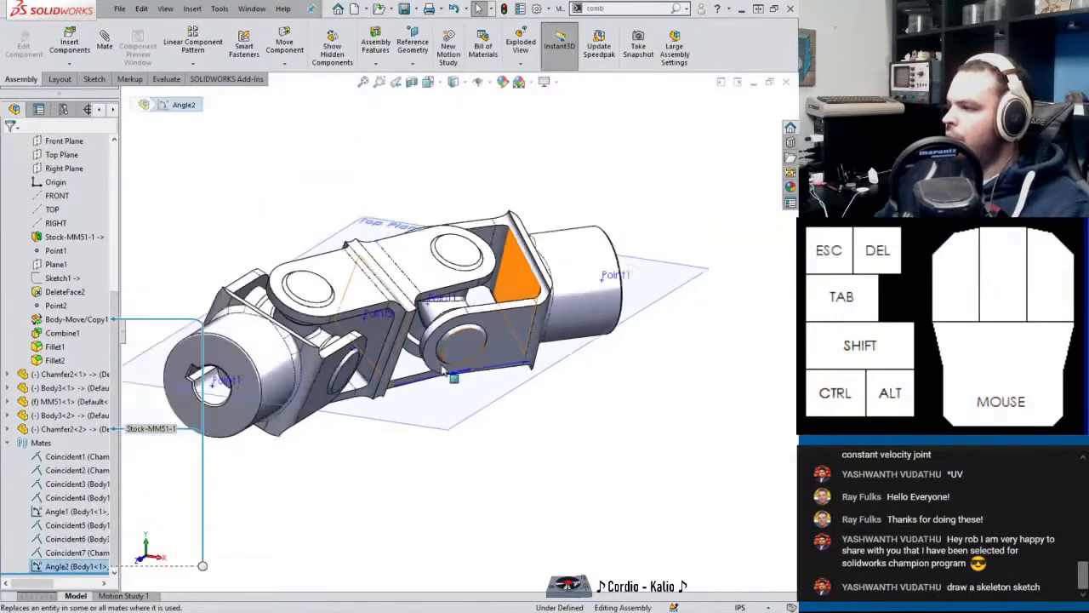
middle_click_drag(366, 400, 425, 389)
left_click_drag(482, 365, 480, 431)
double_click(455, 428)
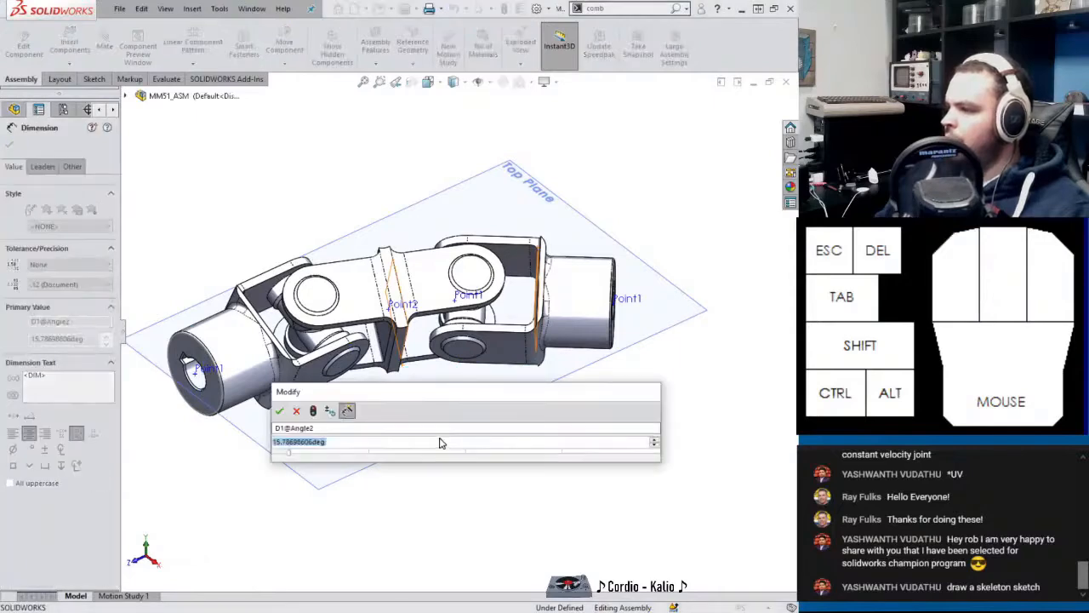
type("=")
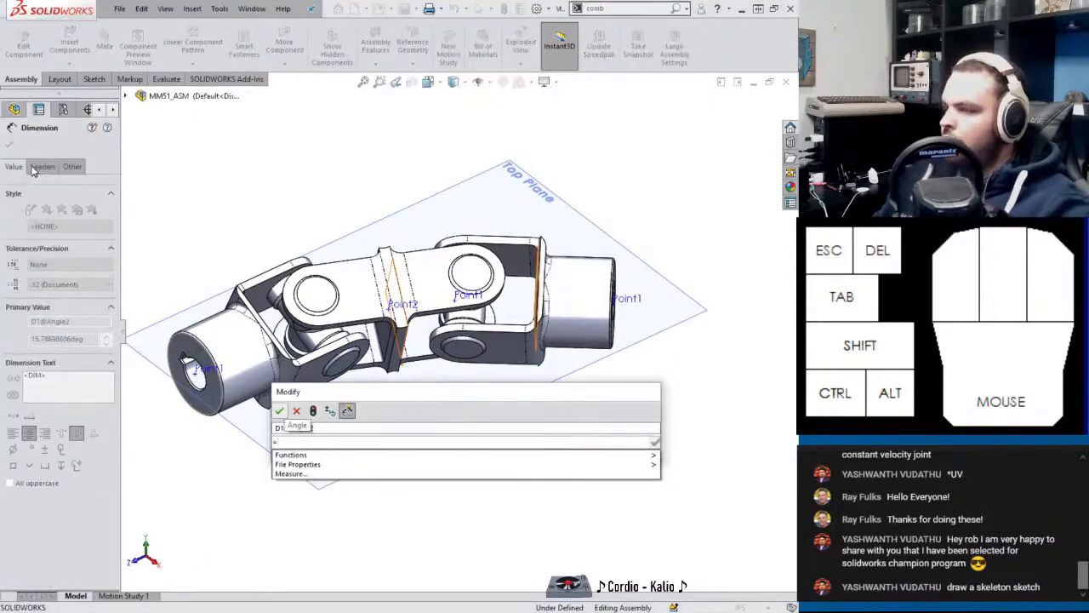
left_click(14, 110)
left_click(75, 511)
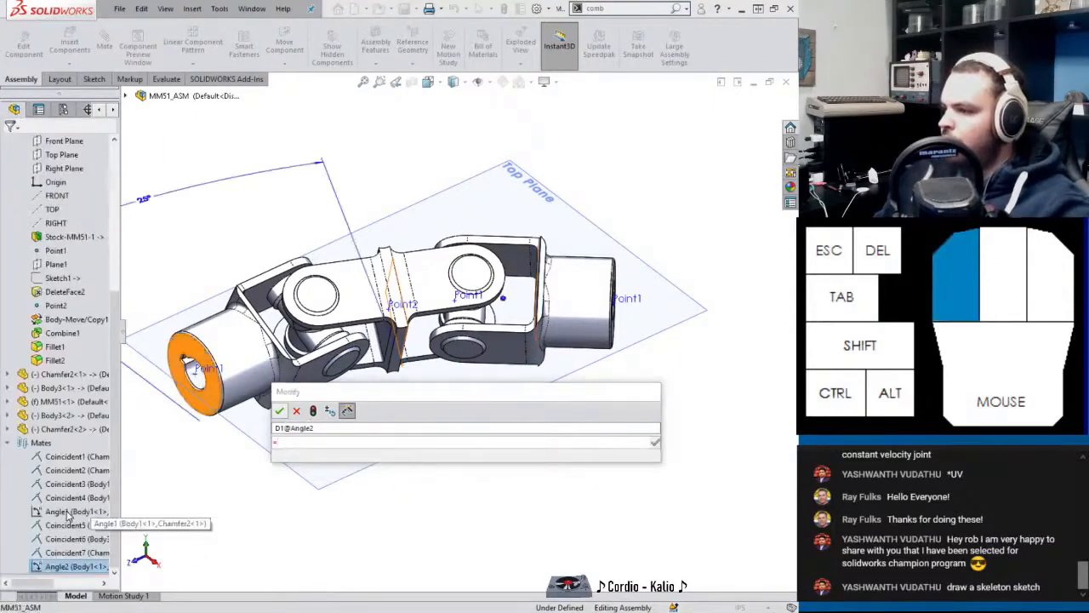
left_click(143, 200)
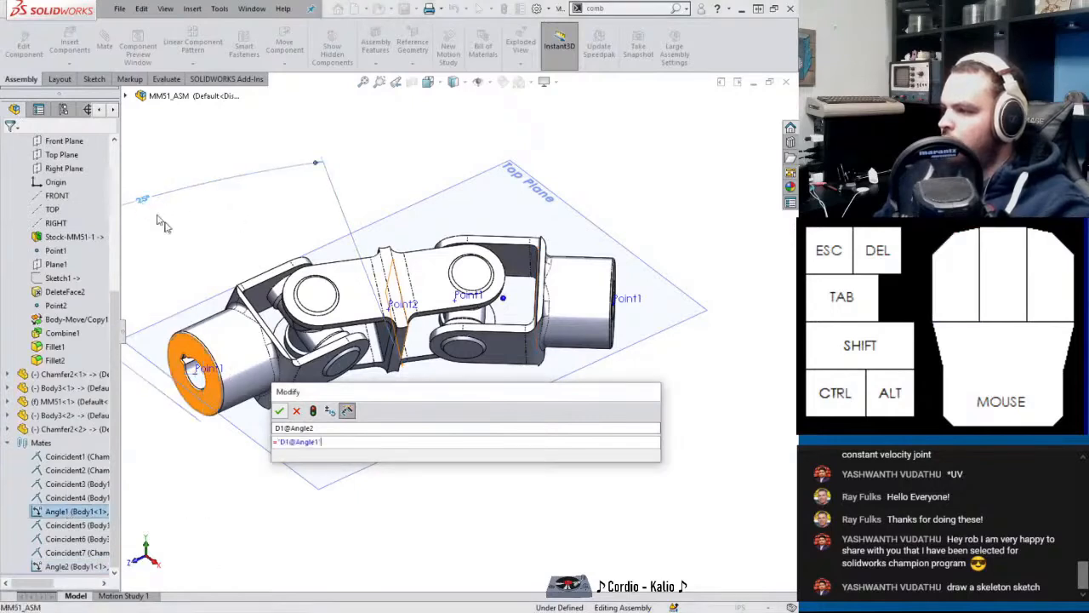
left_click(279, 410)
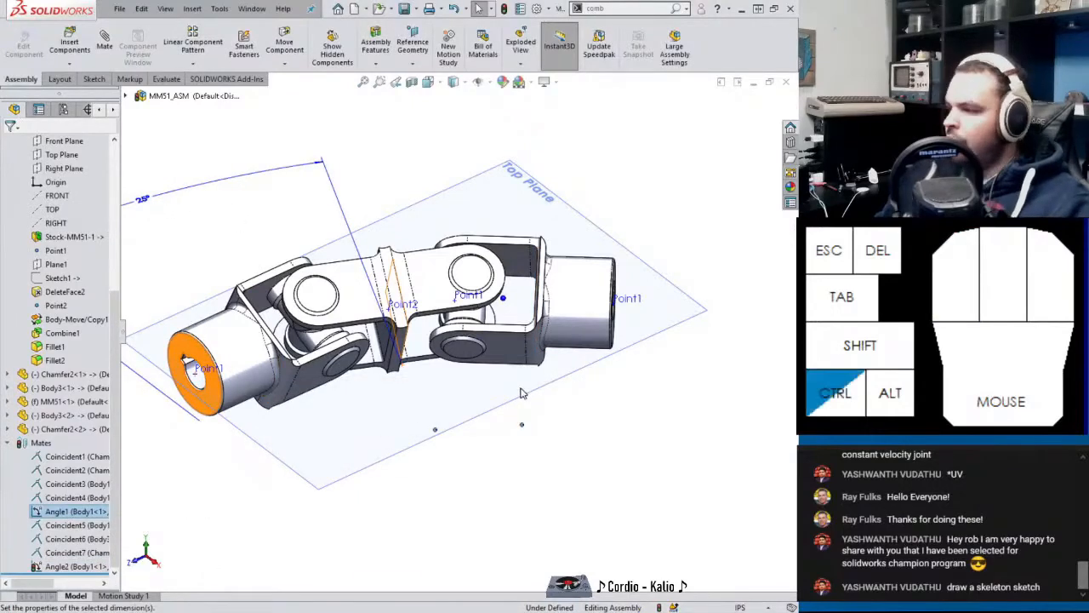
Rebuild the assembly and turn the first end yoke to test the linked joint angles.
key("ctrl+b")
left_click_drag(254, 355, 291, 432)
left_click(350, 505)
Hide all reference items in the graphics area and save the assembly together with the modified Body1 part.
left_click(477, 81)
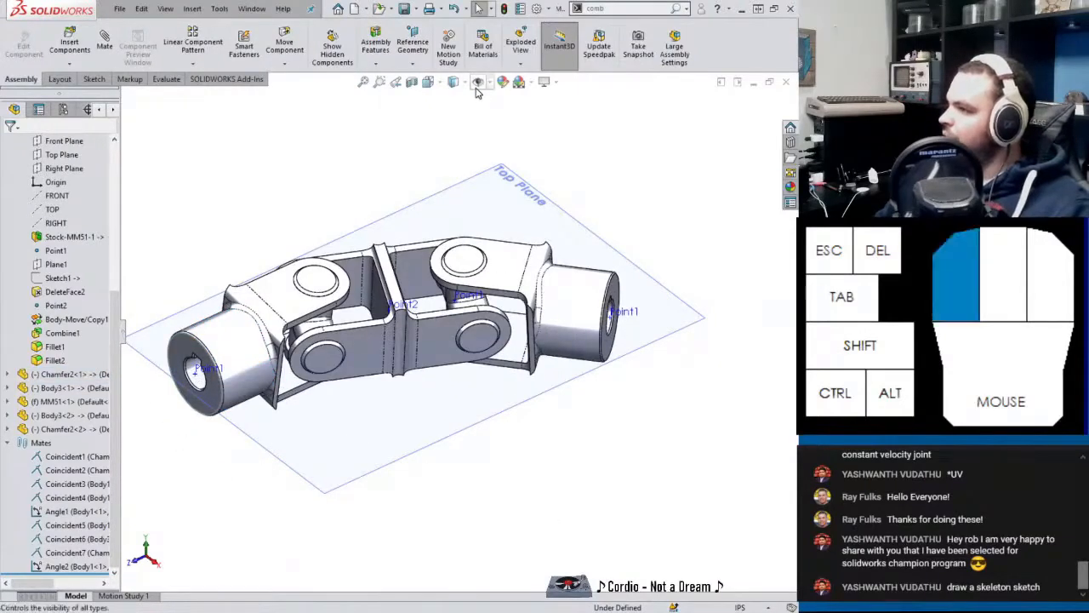
left_click(326, 168)
key("ctrl+s")
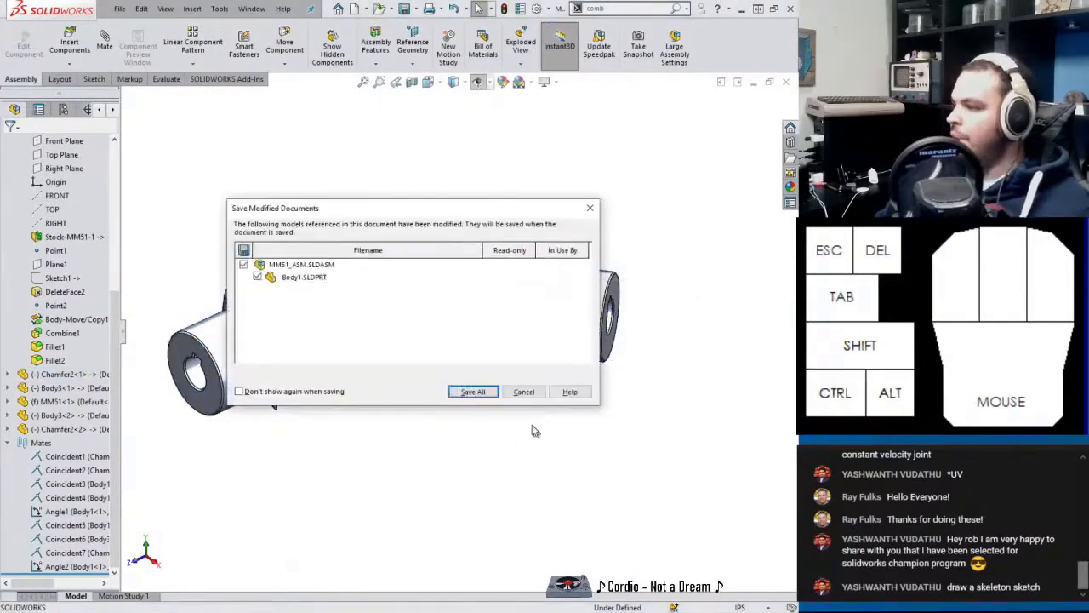
left_click(481, 392)
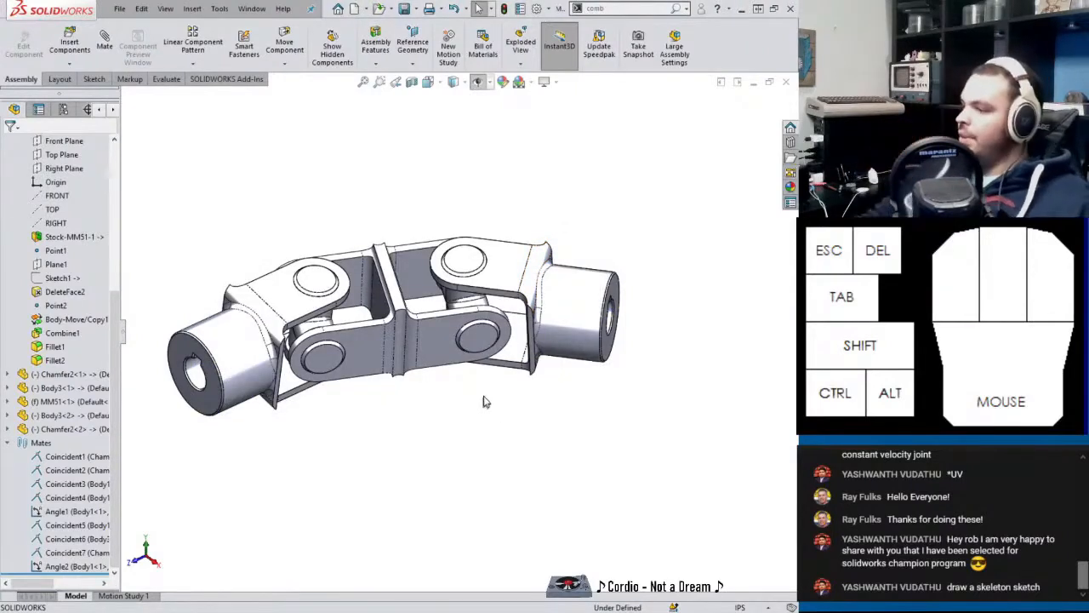
Open Motion Study 1 and update the start of the animation to the components' new positions.
left_click(122, 596)
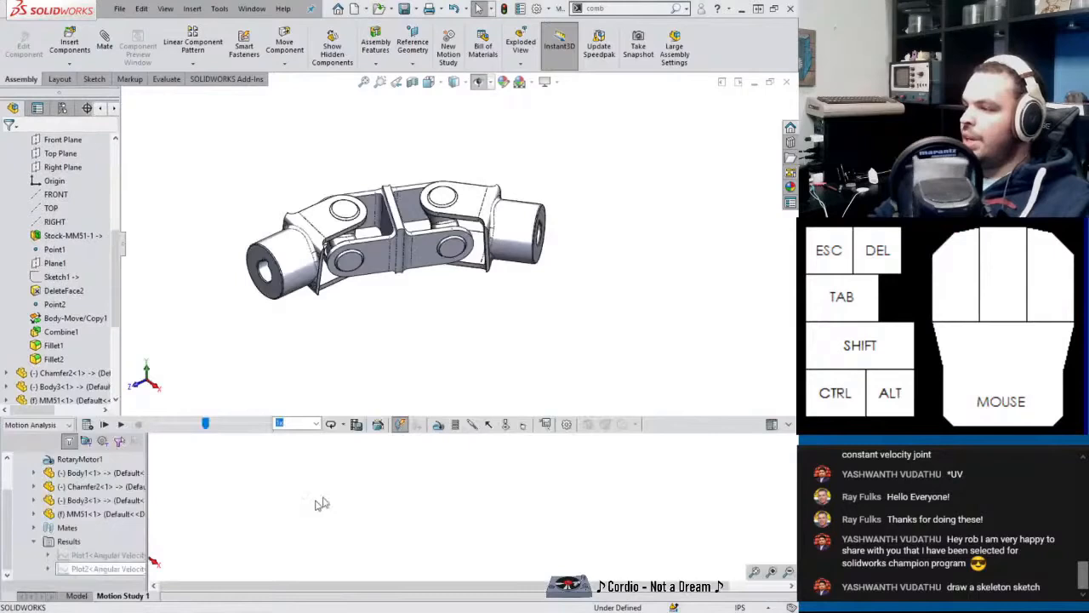
left_click(363, 482)
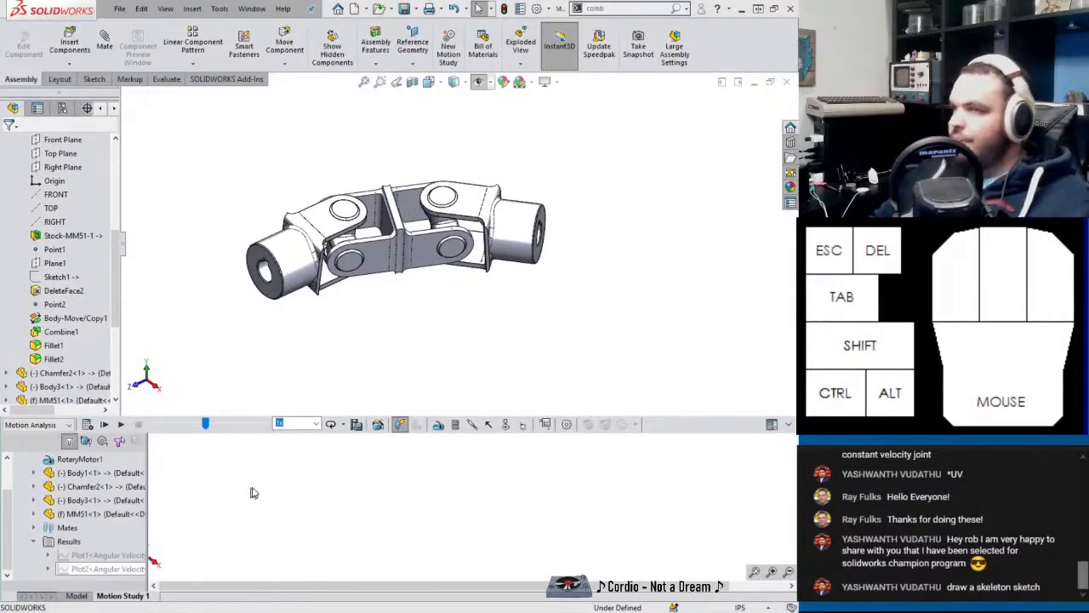
left_click_drag(521, 0, 458, 150)
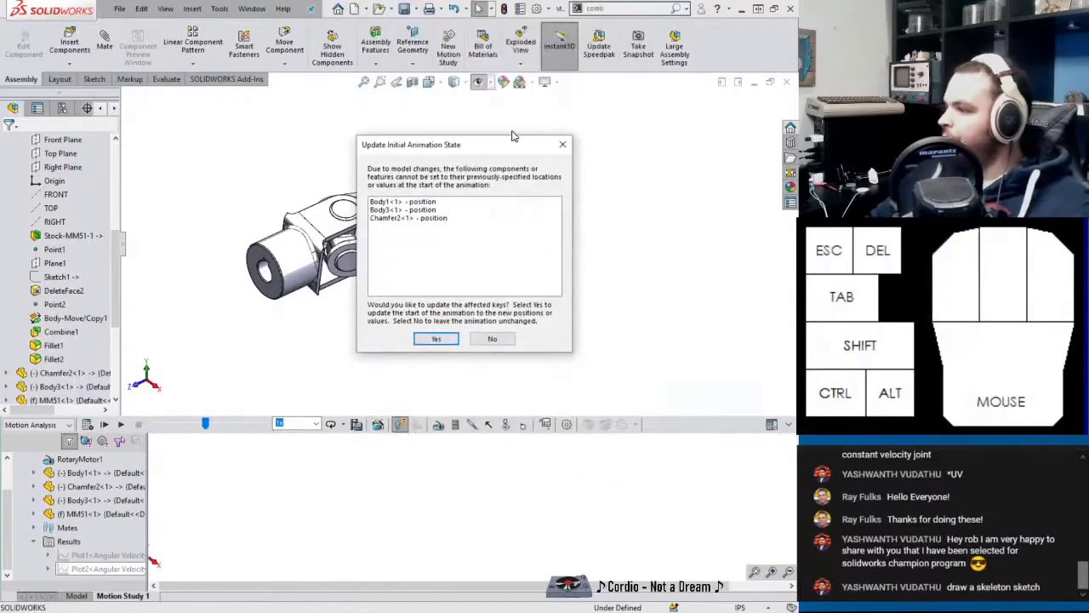
left_click(444, 338)
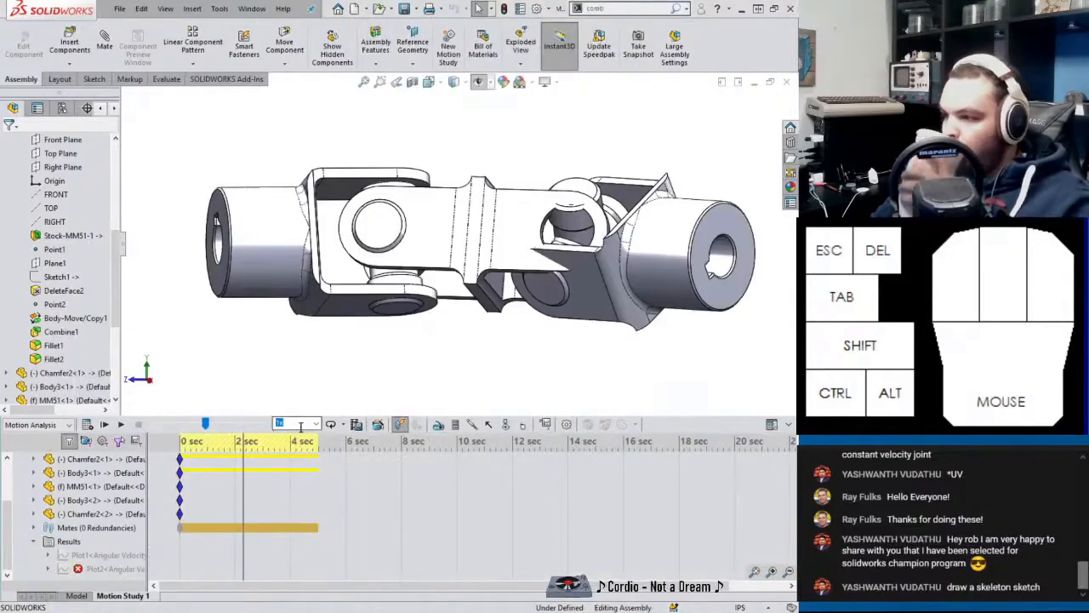
Create a new motion study and add a constant-speed rotary motor to the cylindrical hub face of end yoke Chamfer2<1>.
right_click(121, 596)
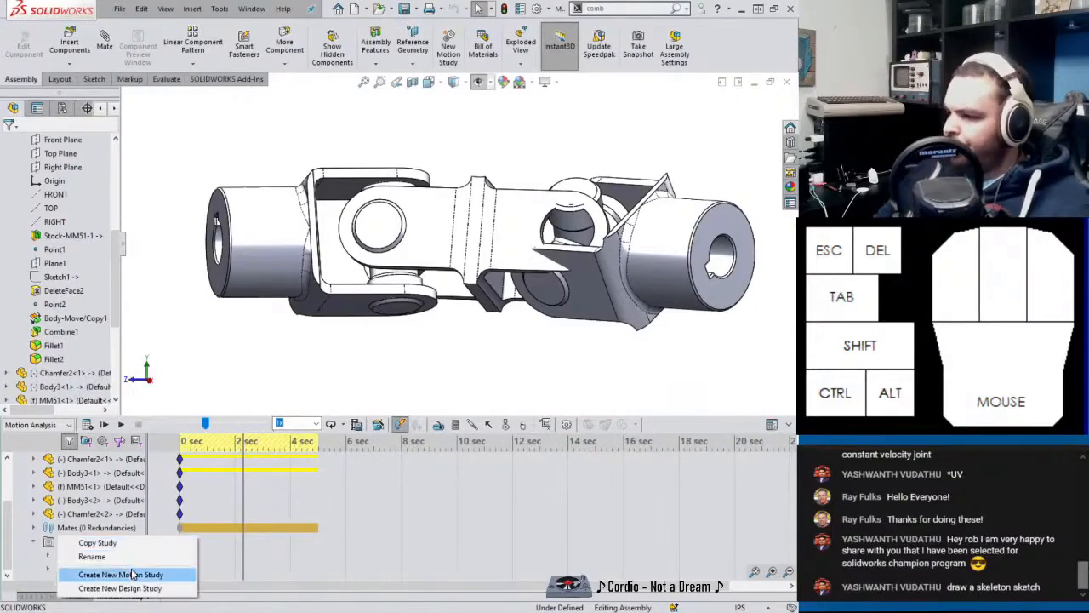
left_click(132, 576)
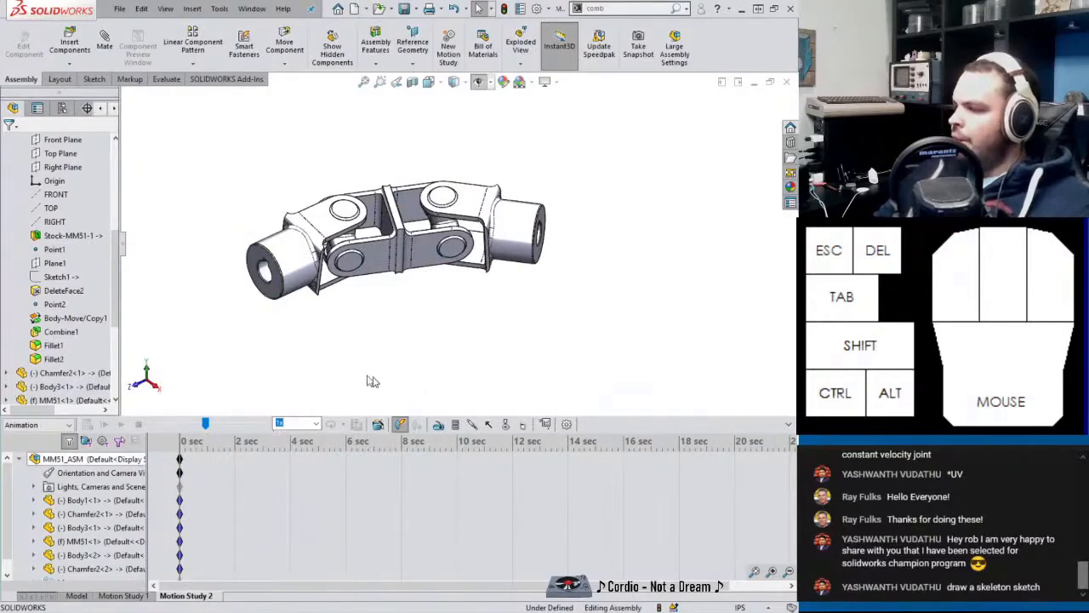
left_click(438, 425)
left_click(285, 264)
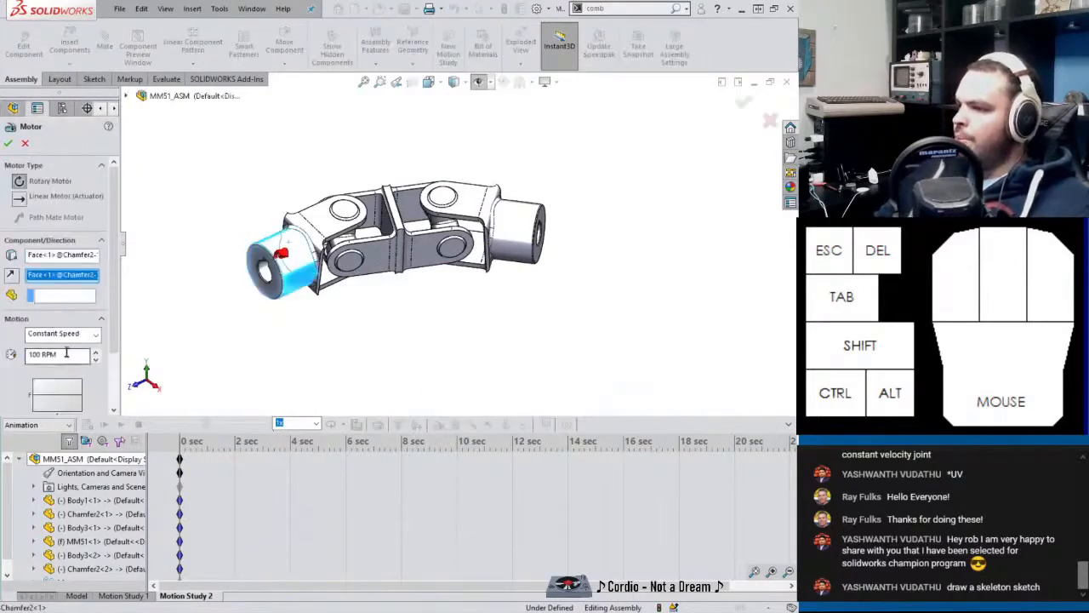
left_click(7, 143)
Set the new study's type to Motion Analysis and calculate it.
left_click(39, 424)
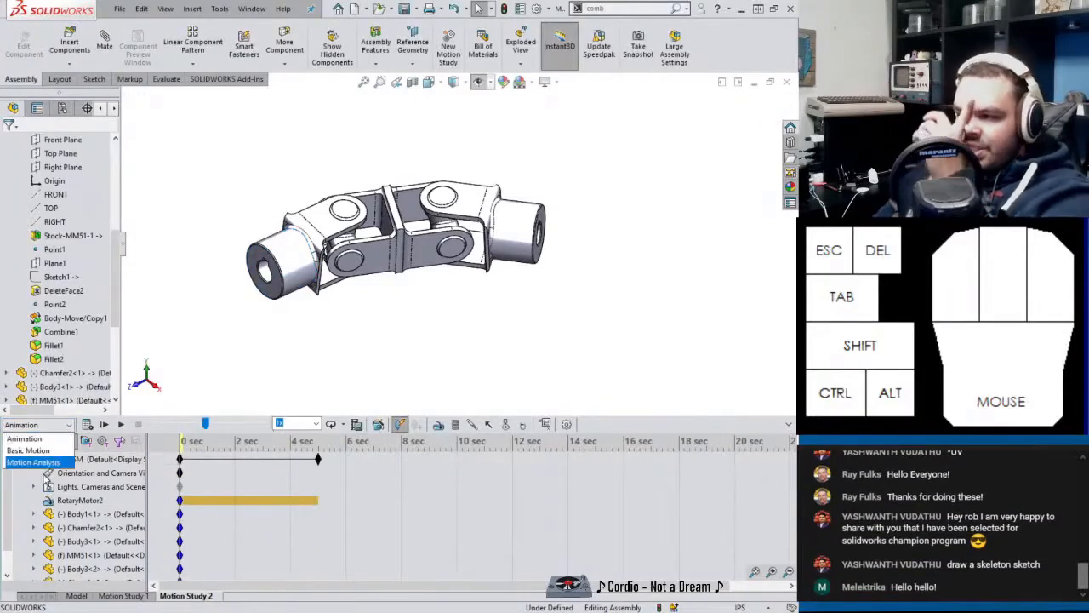
left_click(42, 463)
left_click(87, 424)
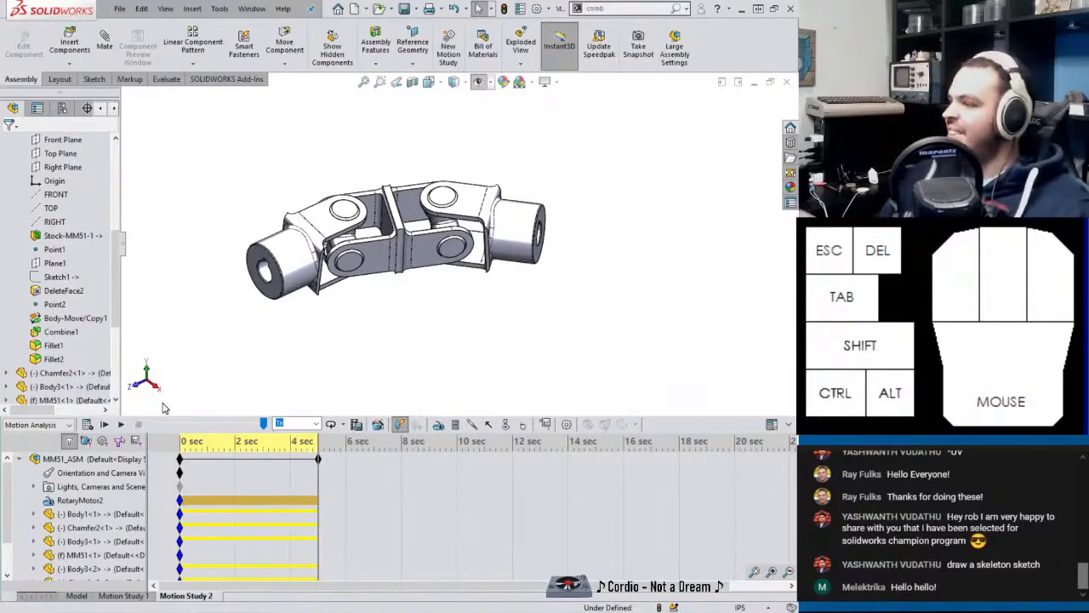
Start a new results plot with the category Displacement/Velocity/Acceleration and the sub-category Angular Velocity.
scroll(375, 212, "up", 1)
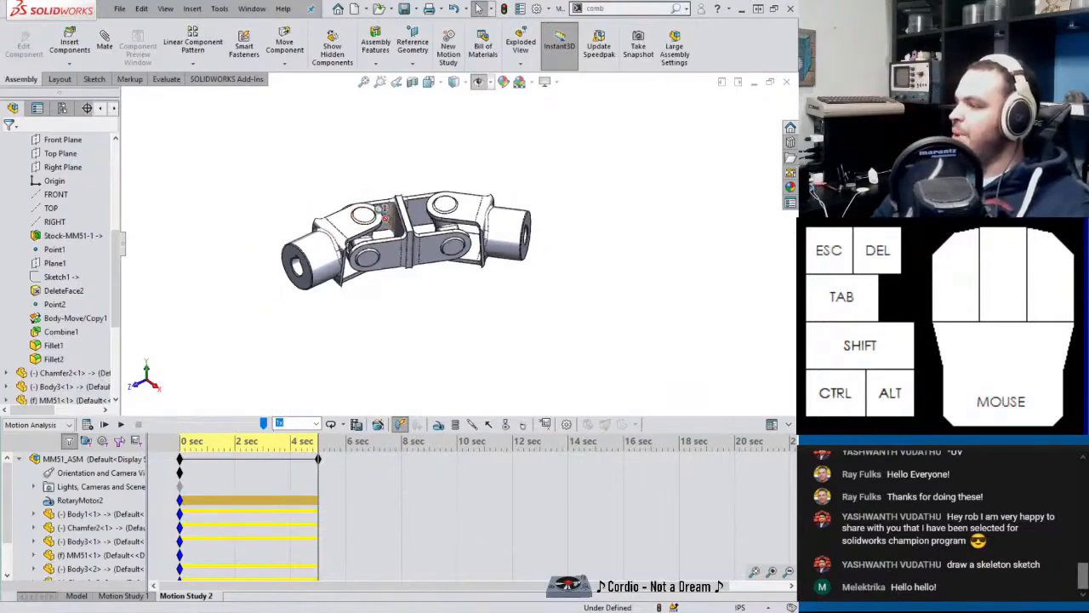
scroll(393, 213, "down", 2)
middle_click_drag(397, 215, 415, 224)
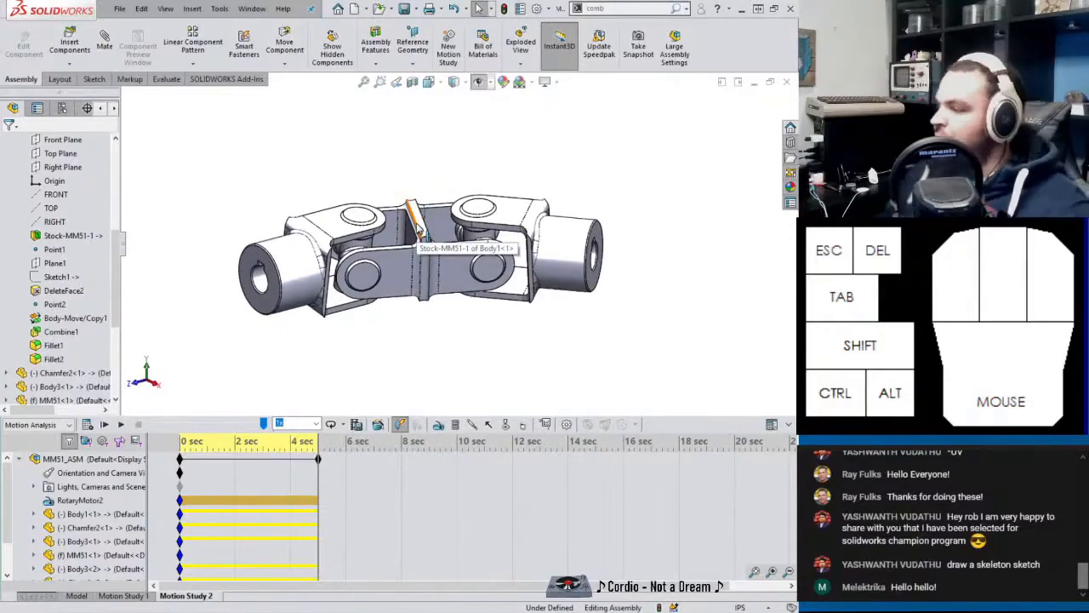
left_click(546, 426)
left_click(51, 180)
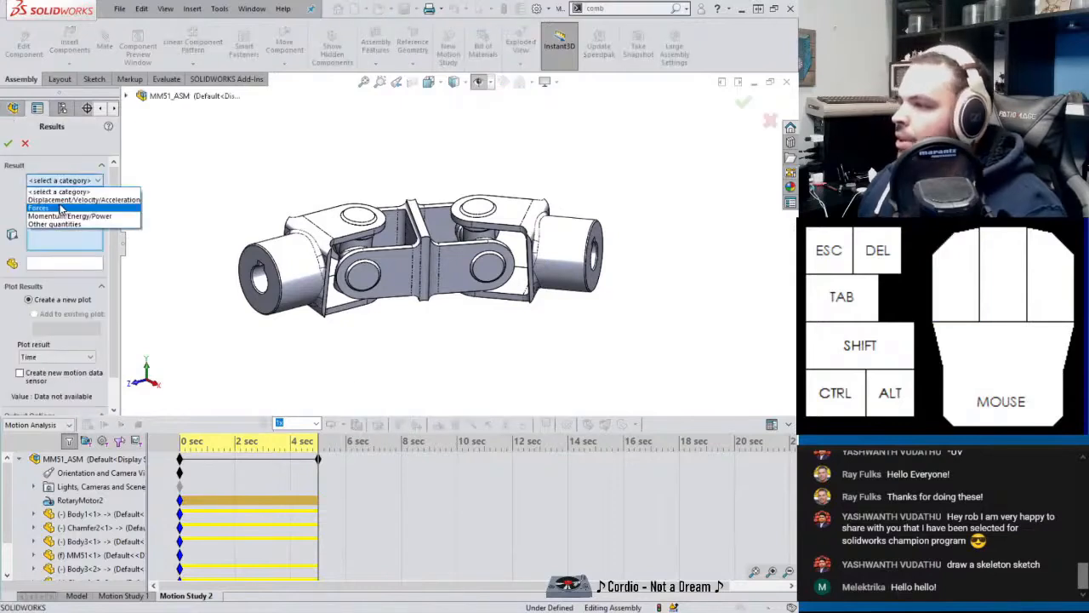
left_click(59, 199)
left_click(64, 197)
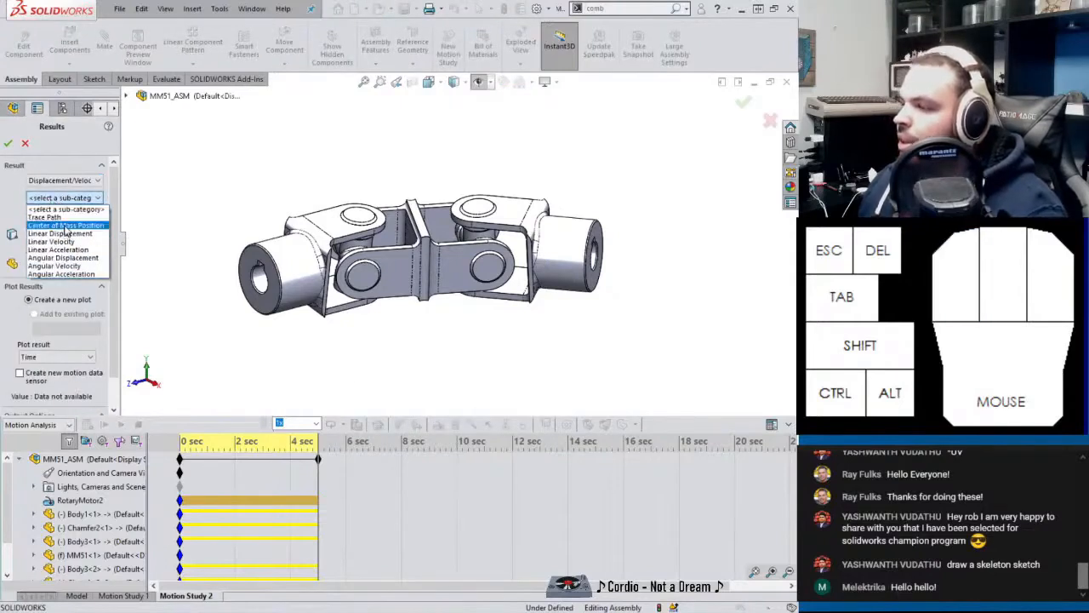
left_click(44, 217)
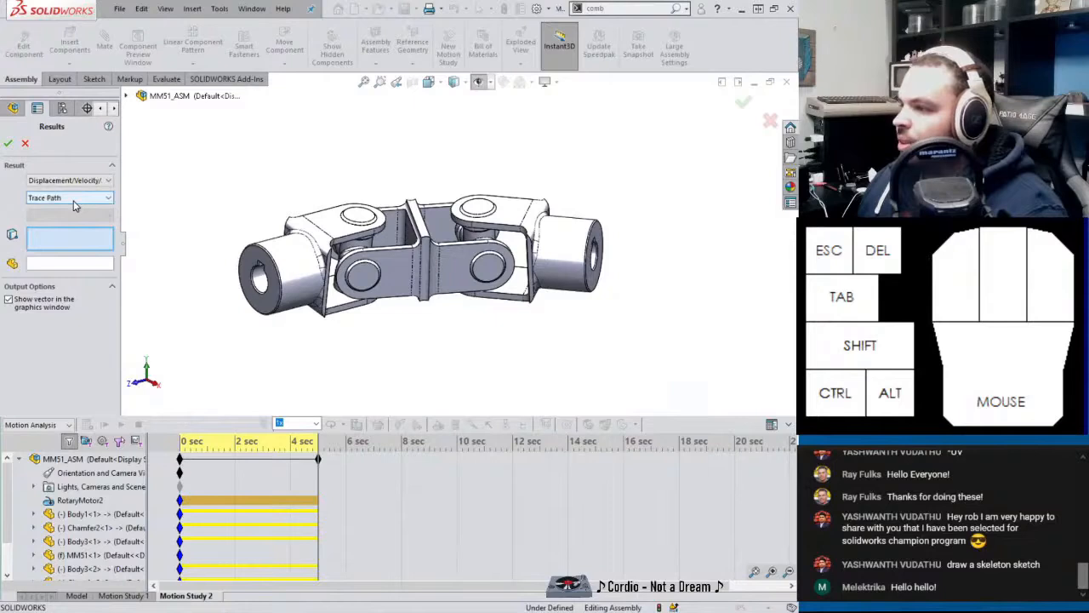
left_click(76, 199)
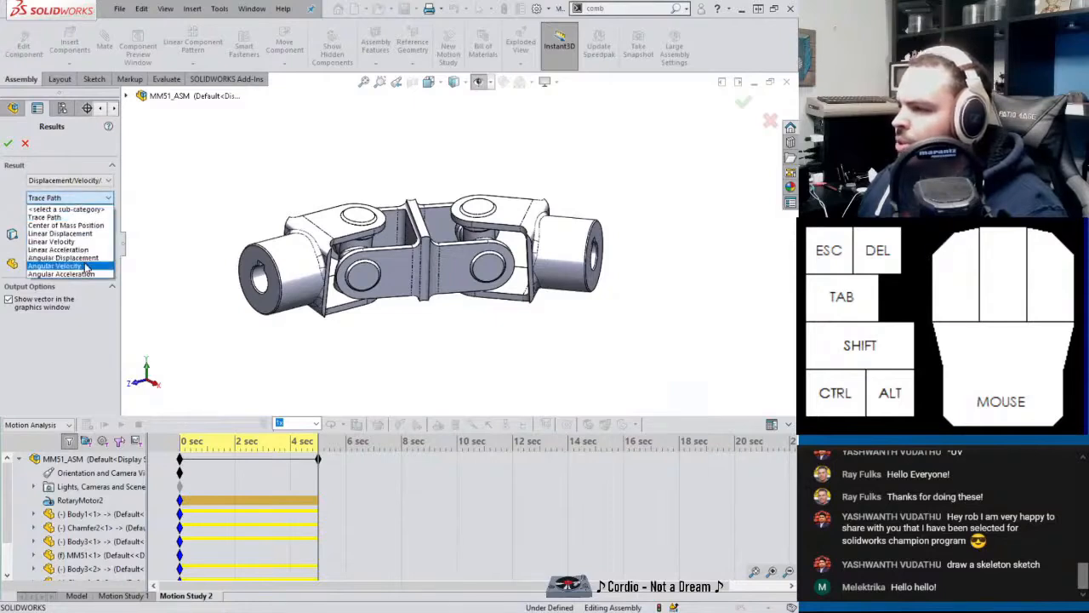
left_click(85, 267)
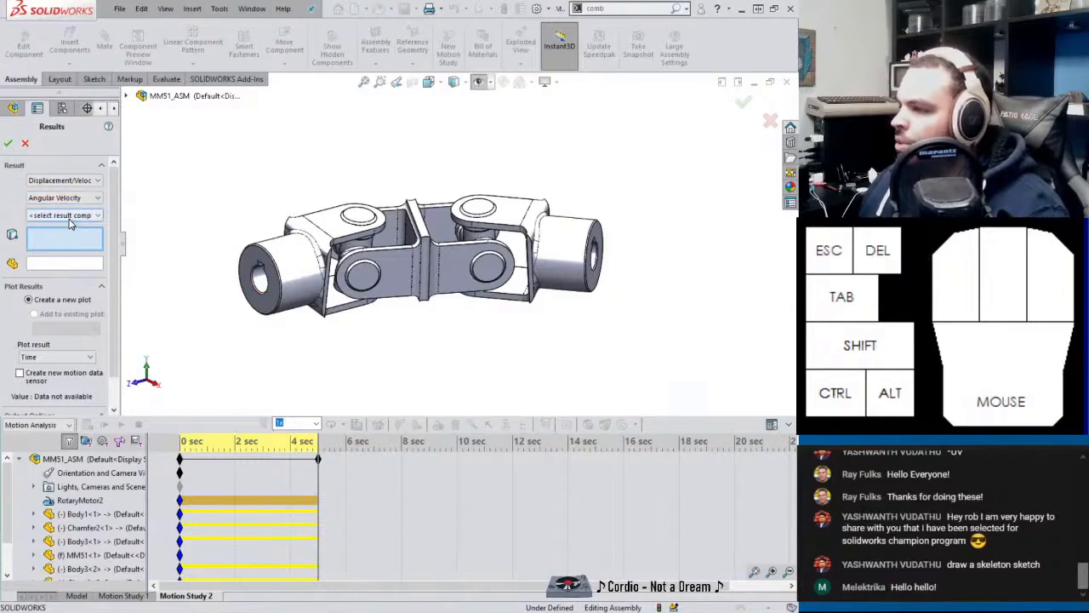
Plot the angular velocity's Magnitude over time for the hub face of Chamfer2<1>, and close the graph after viewing it.
left_click(285, 271)
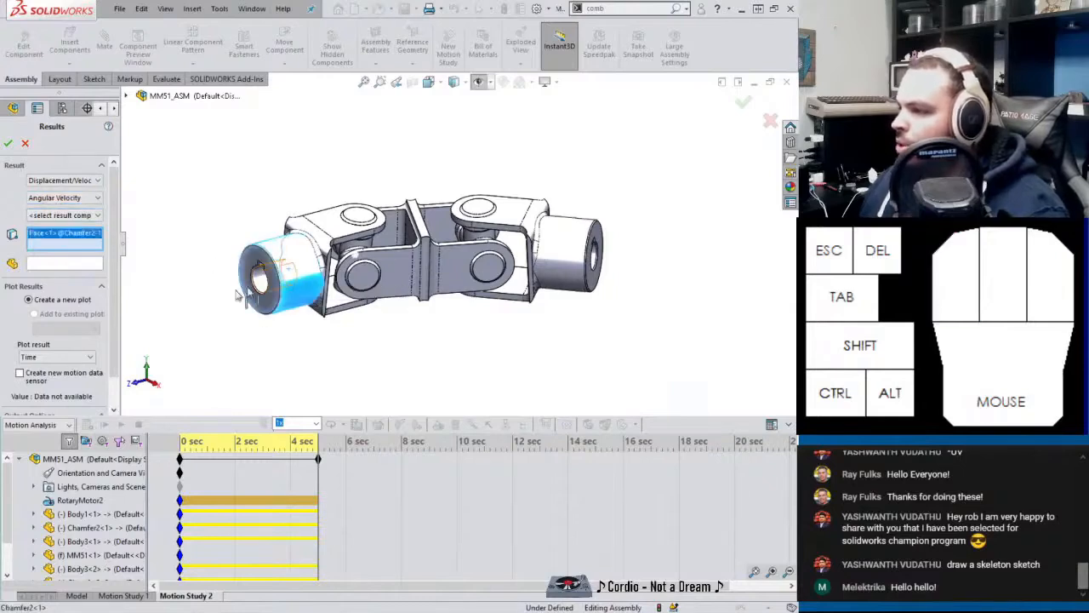
left_click_drag(115, 315, 116, 349)
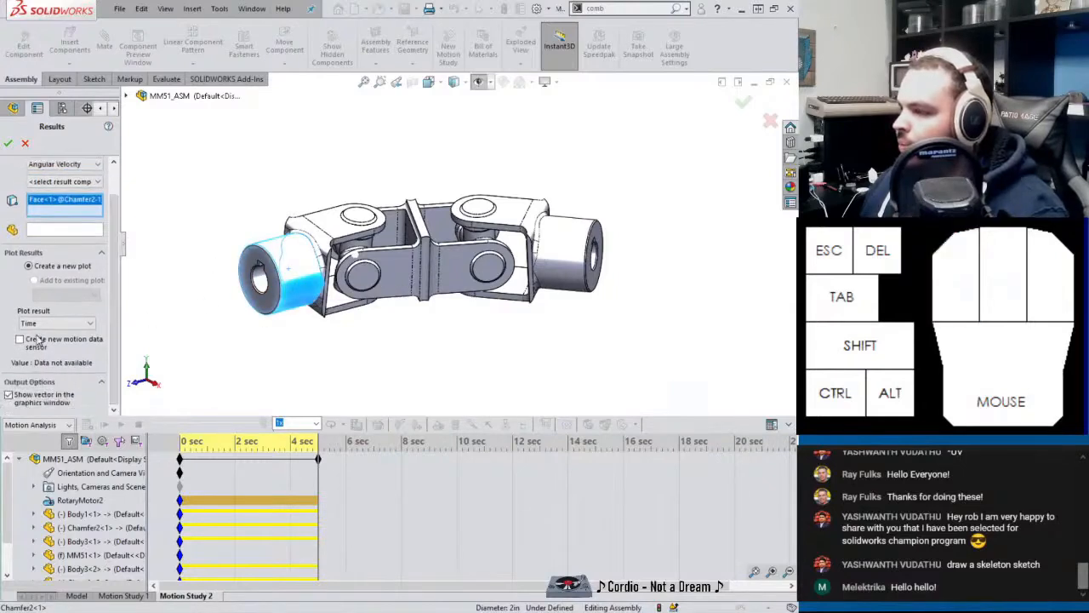
left_click(8, 143)
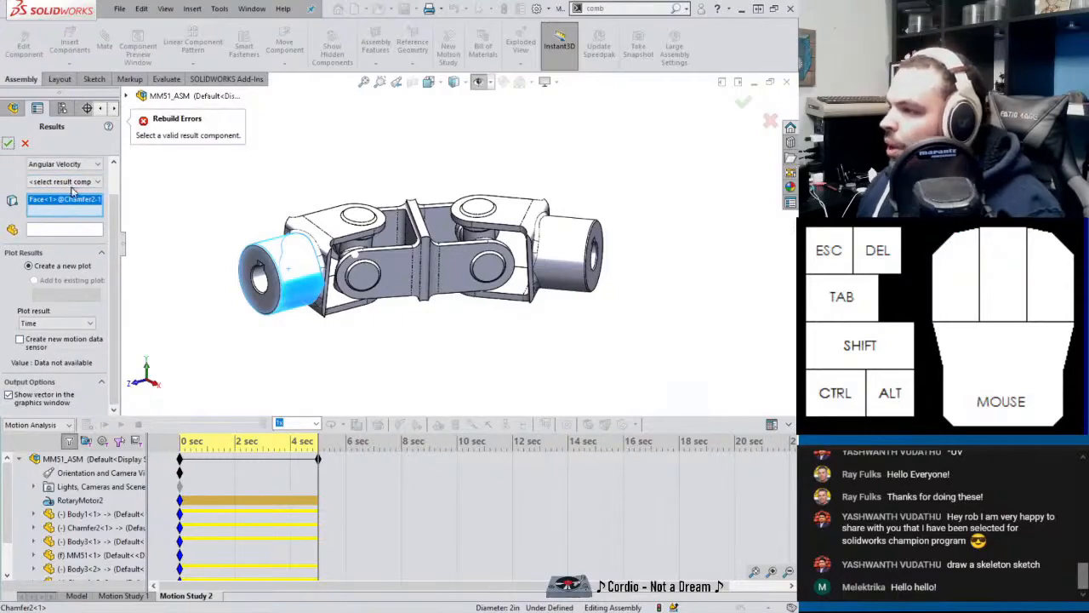
left_click(73, 182)
left_click(68, 223)
left_click(6, 144)
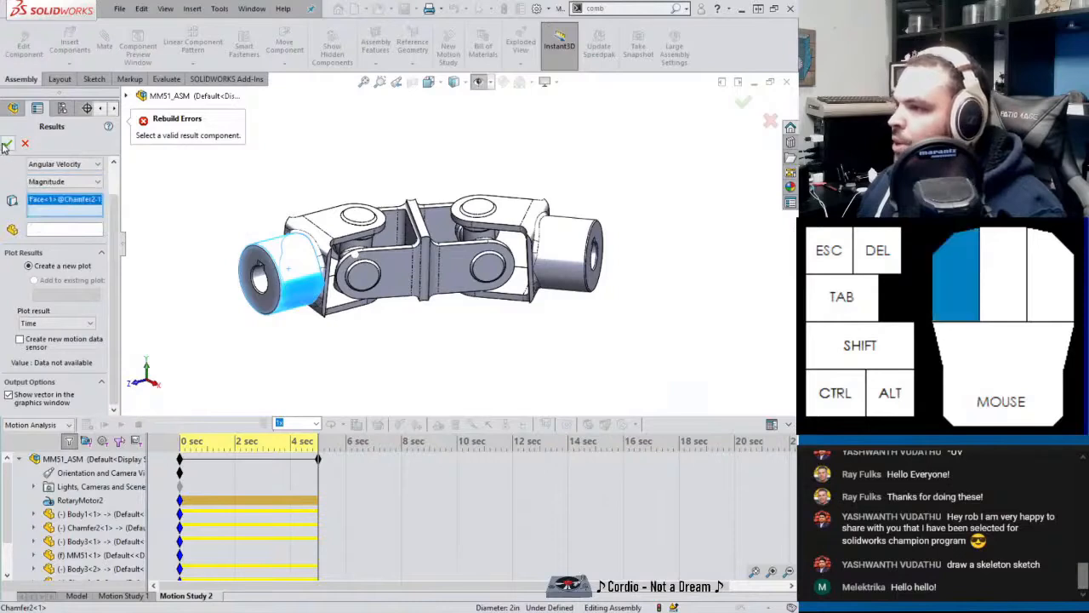
left_click_drag(475, 248, 333, 233)
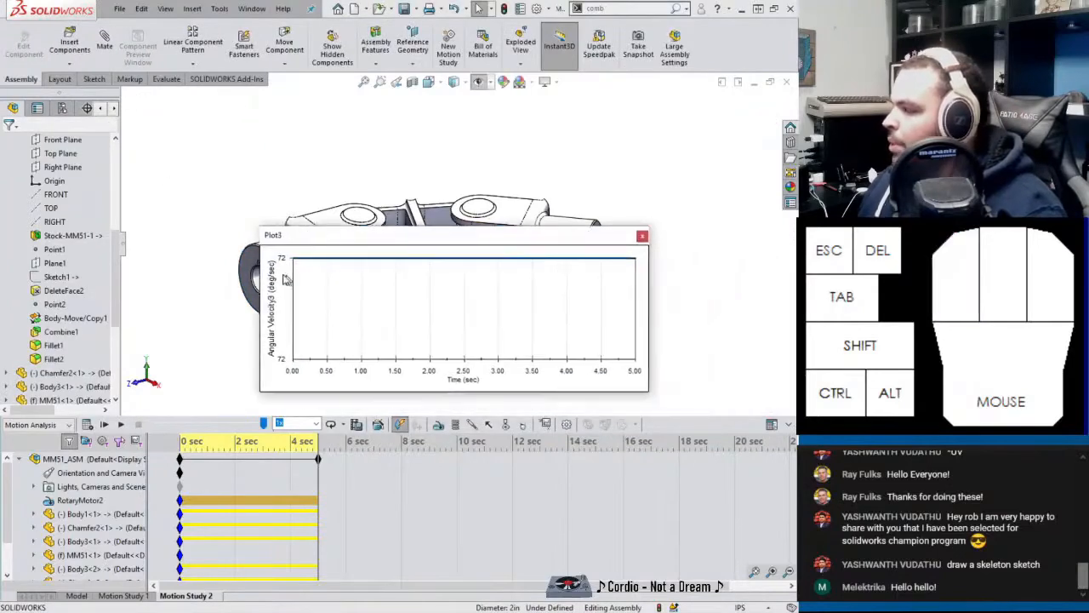
left_click(643, 236)
Set up a second results plot for Displacement/Velocity/Acceleration, Angular Velocity, with the Magnitude component.
middle_click_drag(511, 234, 489, 236)
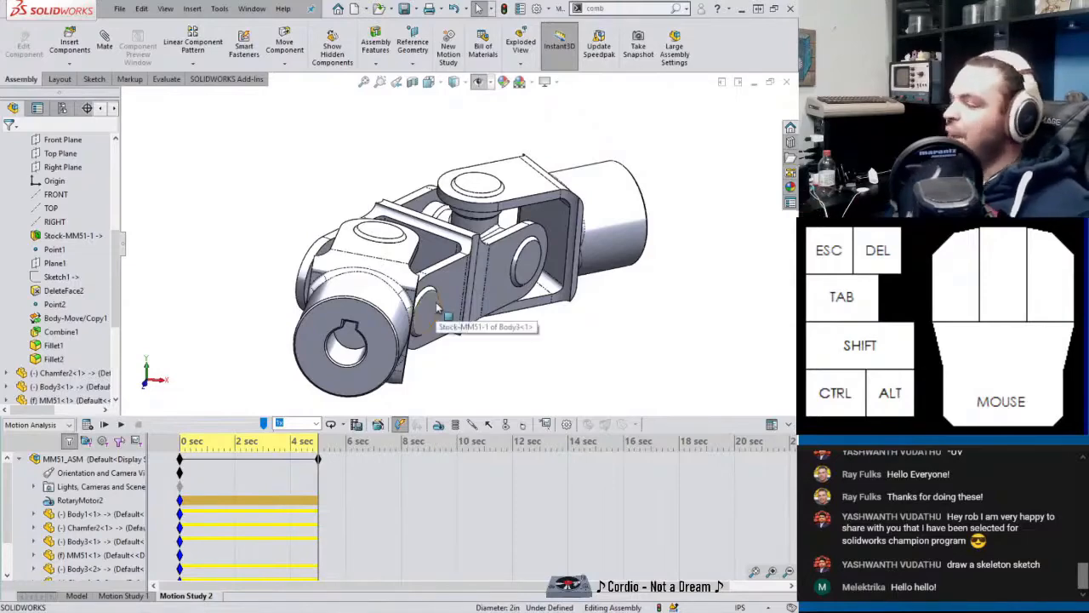
scroll(452, 289, "down", 3)
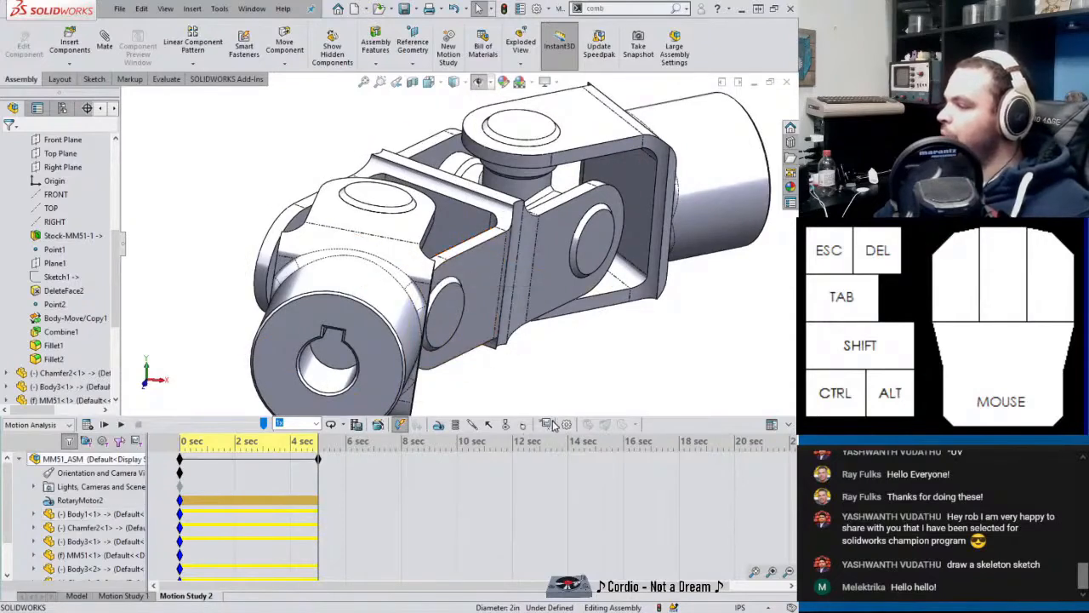
left_click(64, 180)
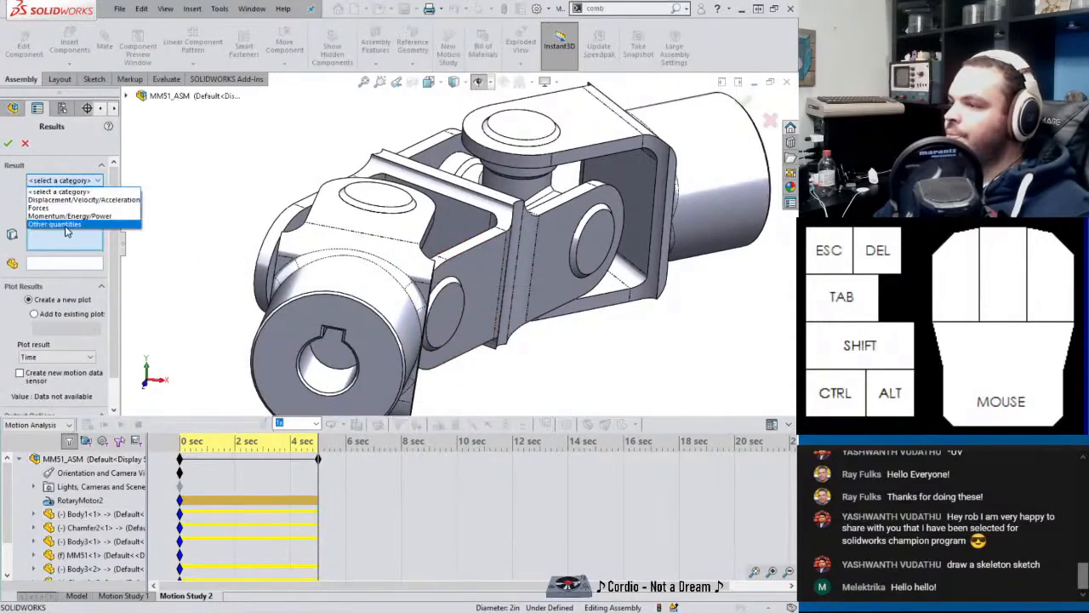
left_click(68, 199)
left_click(64, 197)
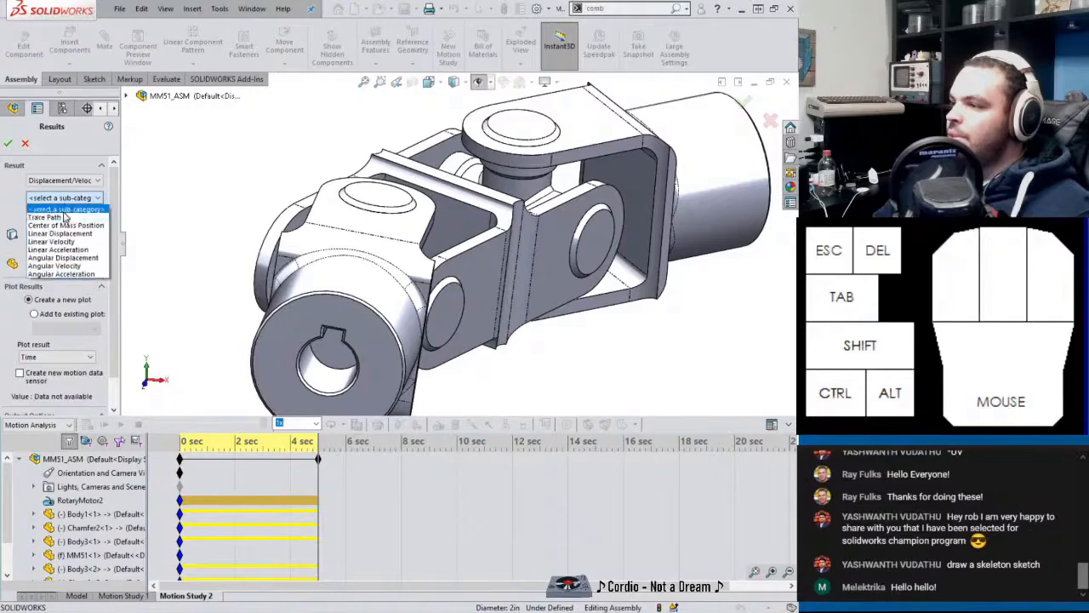
left_click(62, 268)
left_click(67, 215)
left_click(64, 259)
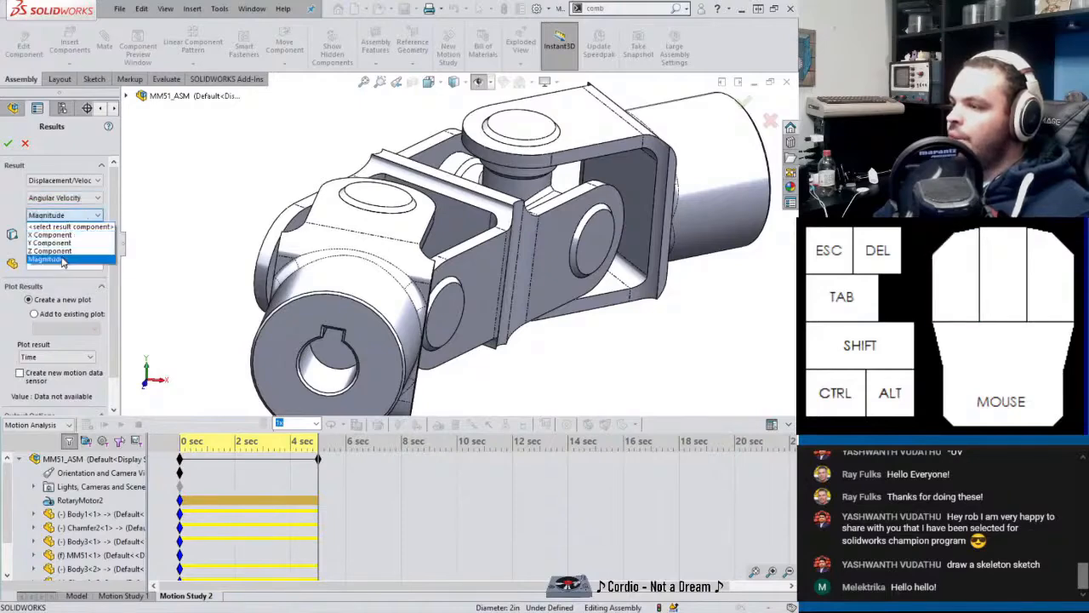
Generate the plot for an inner face of the middle yoke Body1<1>, and close the graph after viewing it.
middle_click_drag(476, 238, 450, 234)
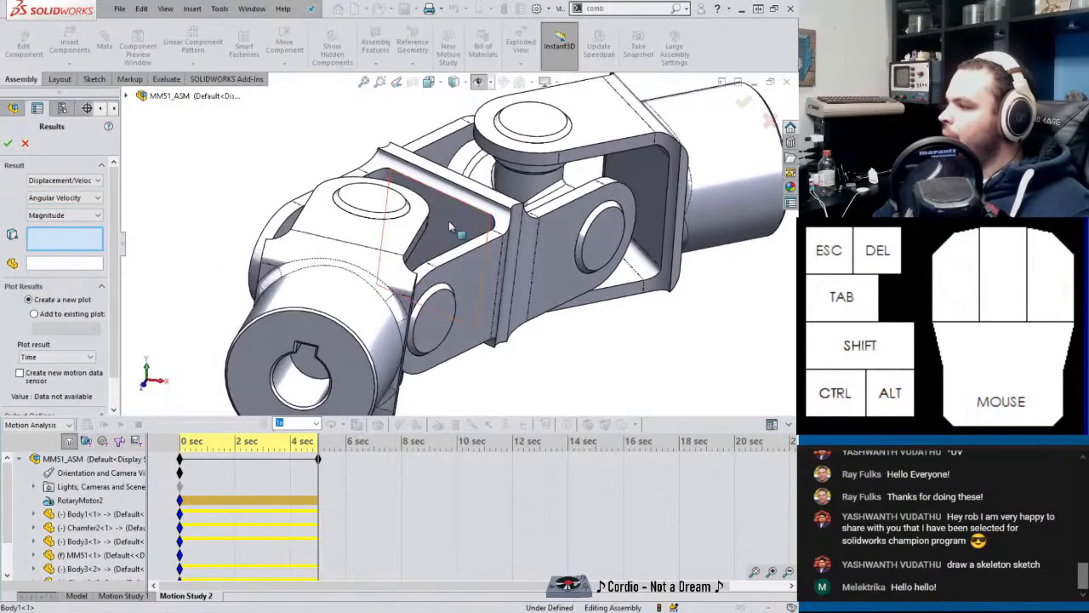
left_click(447, 238)
scroll(447, 238, "up", 2)
left_click(8, 143)
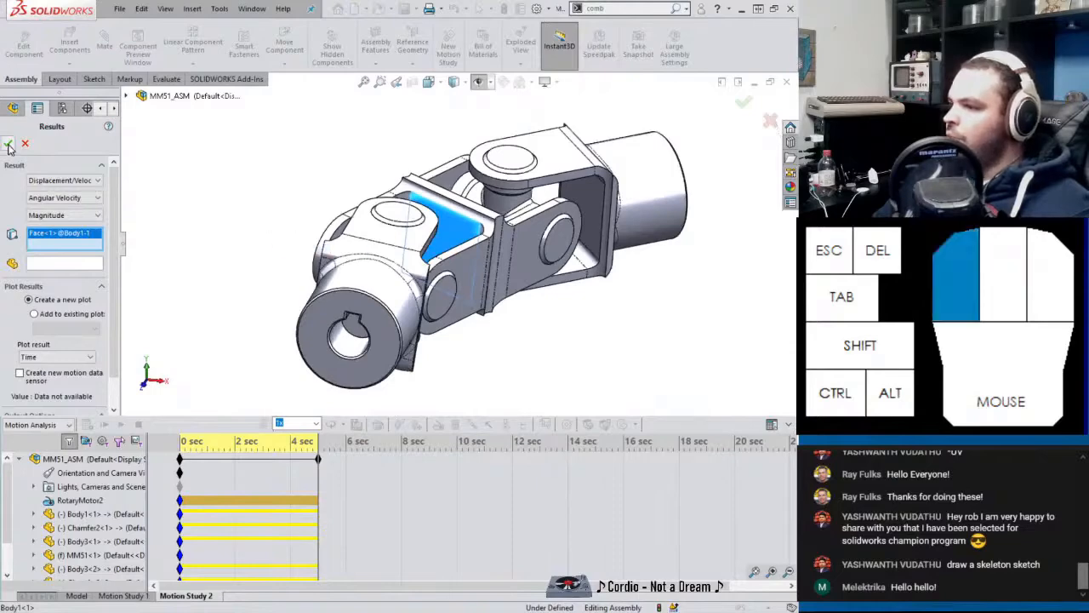
left_click_drag(546, 100, 418, 167)
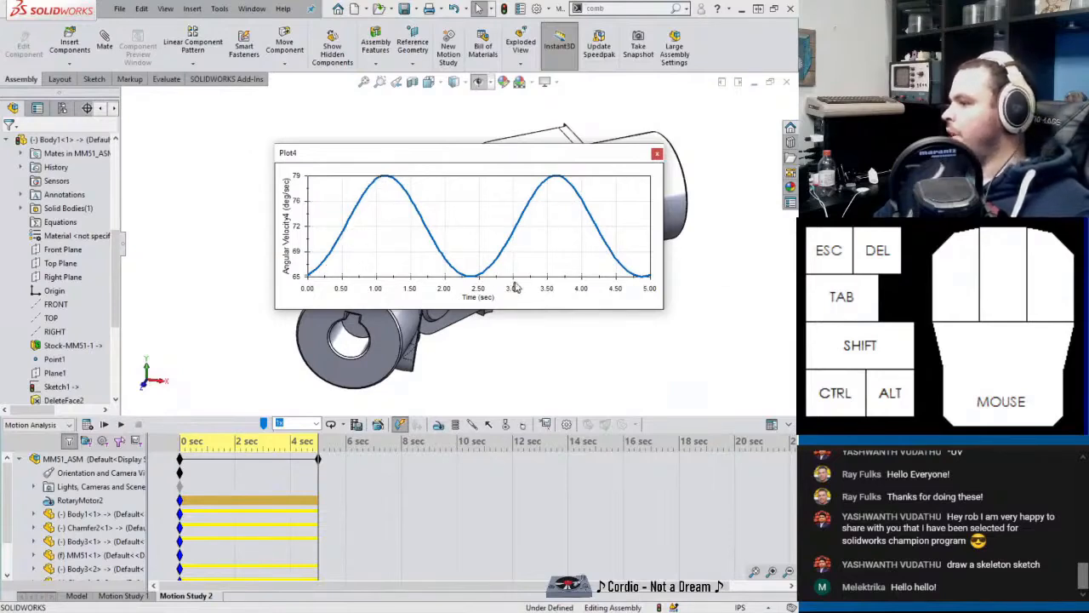
left_click(657, 155)
Set up a third results plot for the Magnitude of Angular Velocity to evaluate the output end of the joint.
scroll(681, 217, "down", 3)
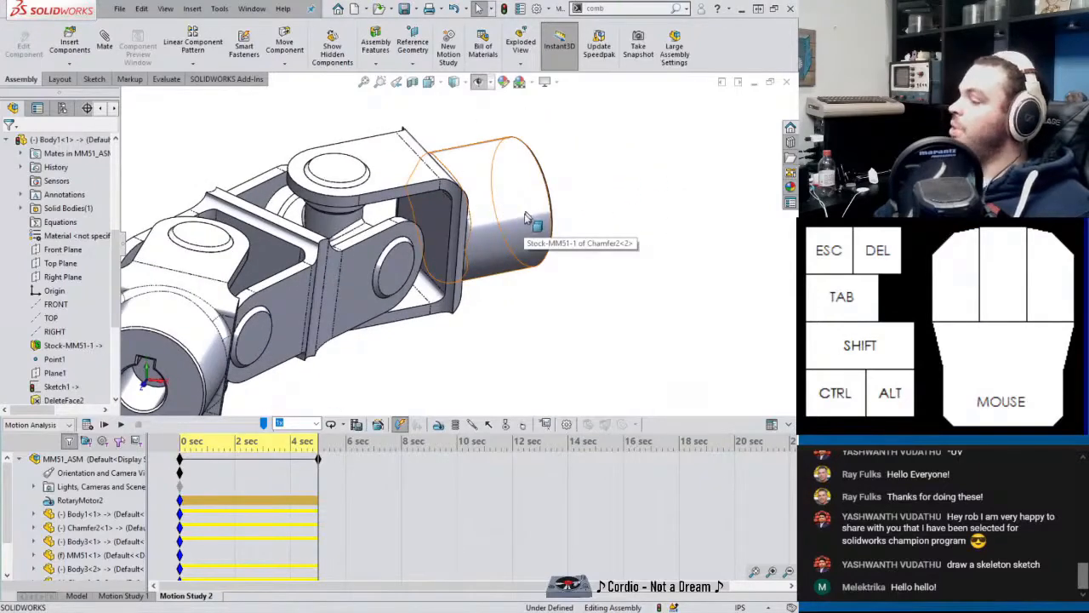
left_click(545, 423)
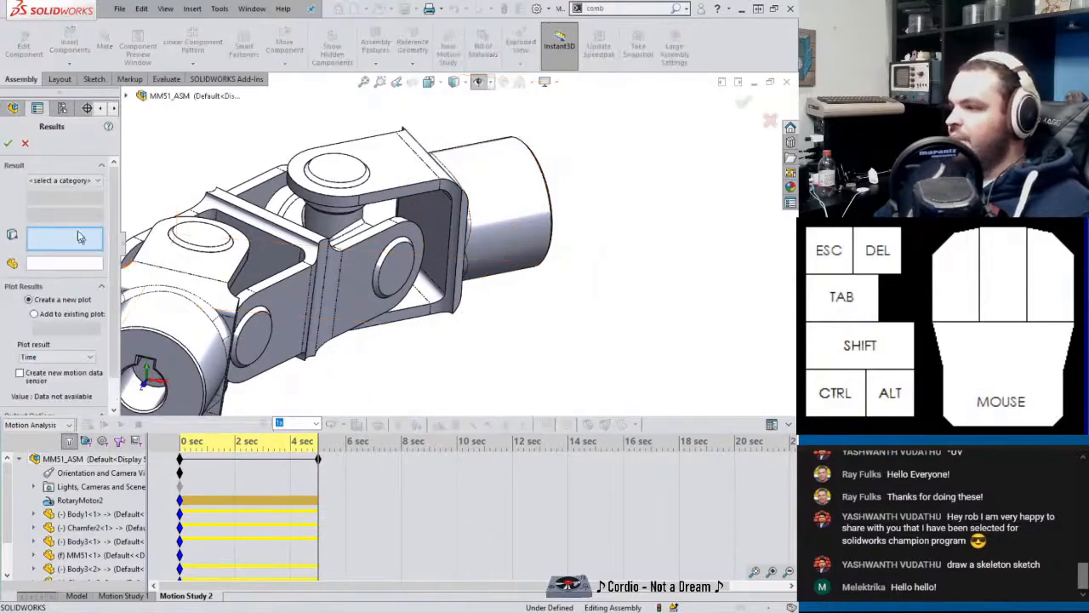
left_click(64, 180)
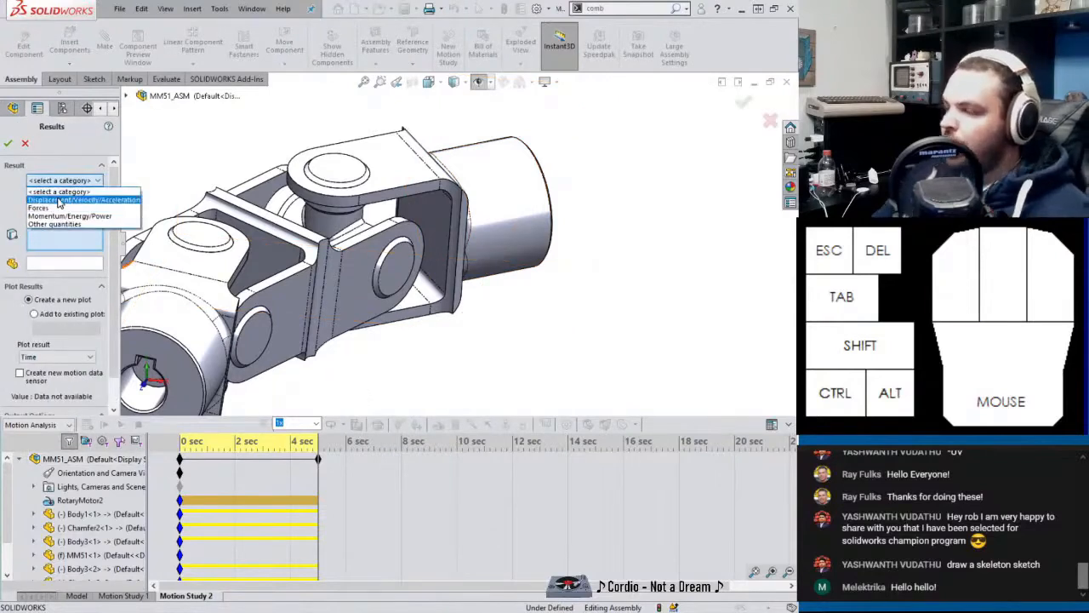
left_click(58, 200)
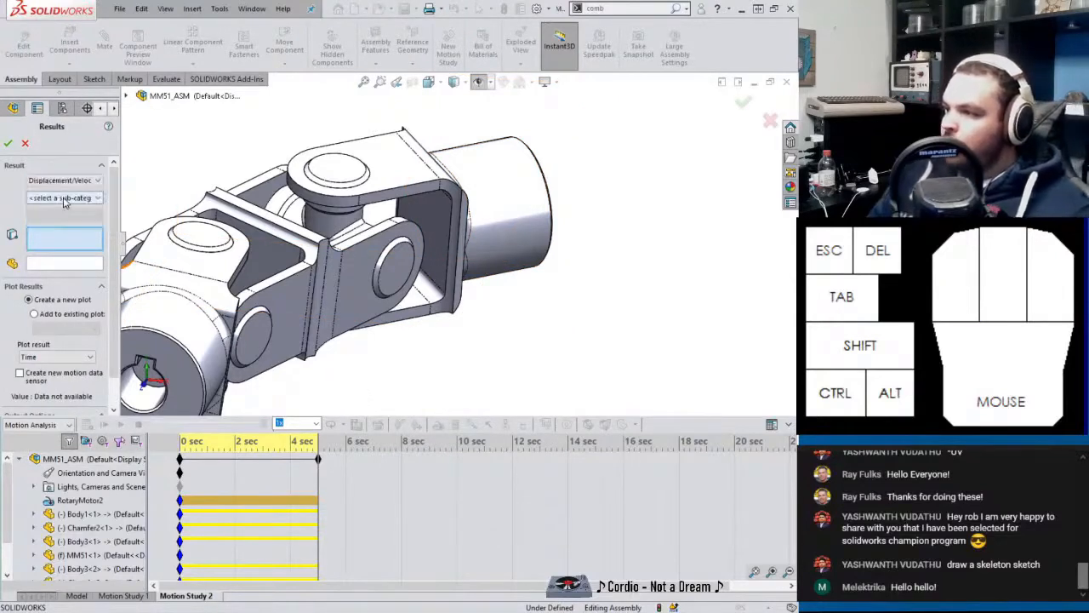
left_click(64, 197)
left_click(75, 256)
left_click(64, 215)
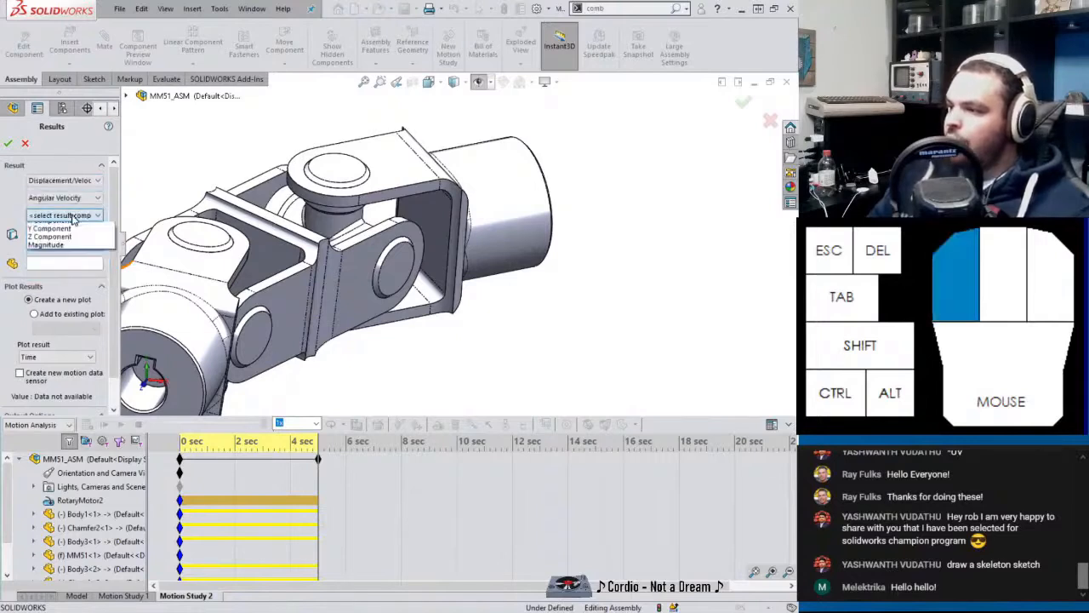
left_click(51, 251)
Generate the plot for the hub face of the output yoke Chamfer2<2>, and close the graph after examining the curve.
left_click(483, 209)
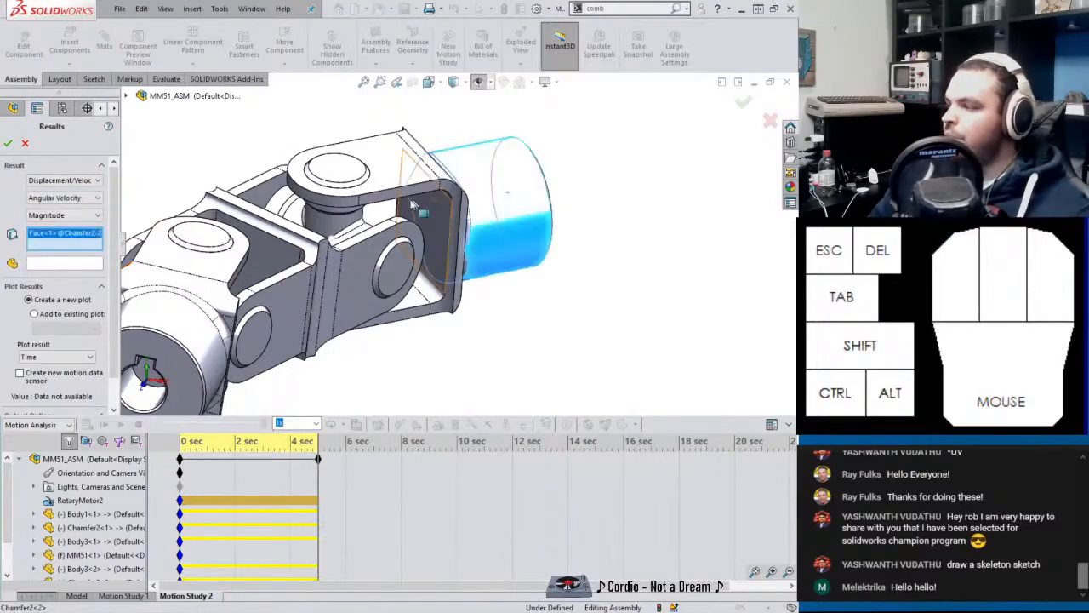
left_click(9, 143)
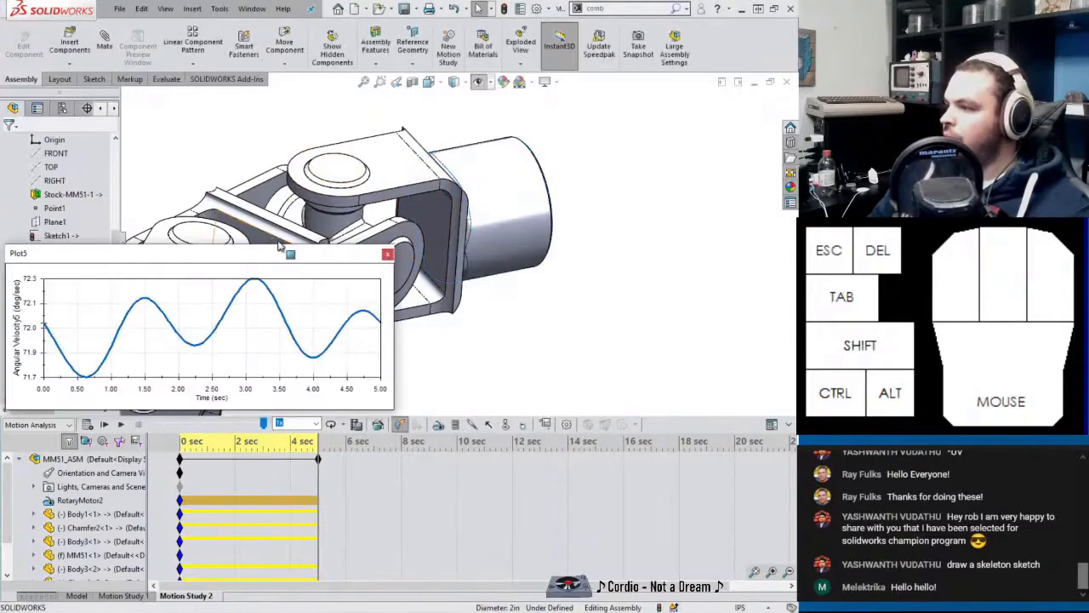
left_click_drag(261, 260, 573, 159)
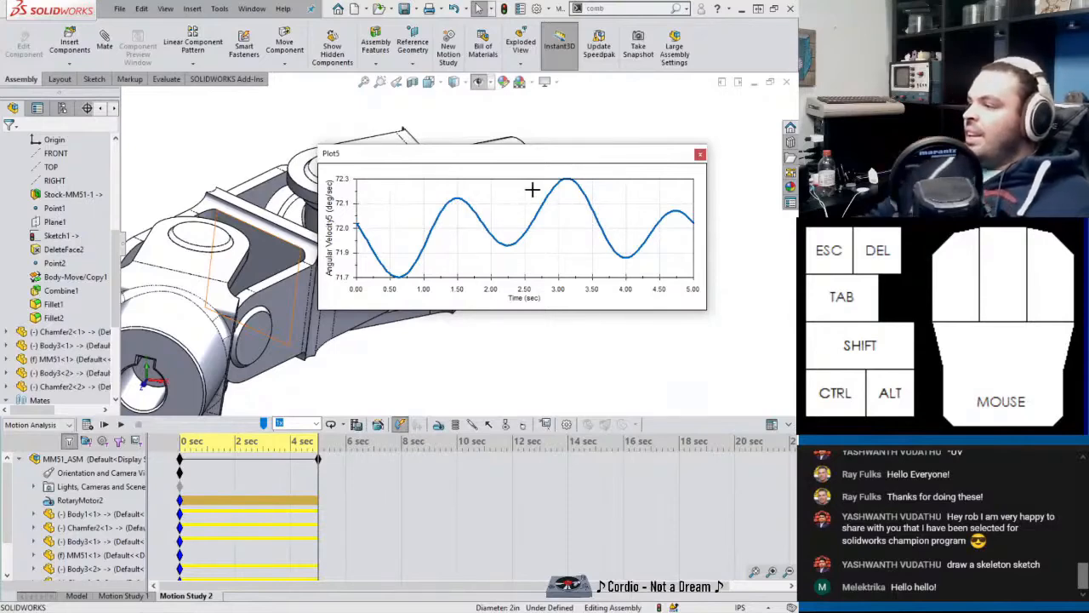
left_click_drag(549, 165, 548, 286)
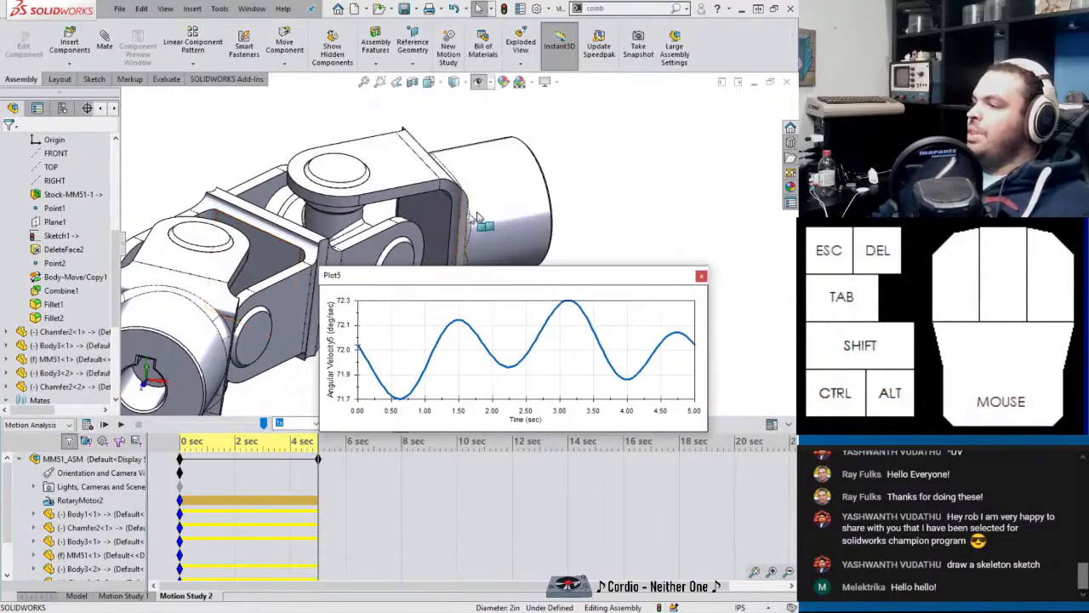
left_click(701, 275)
Examine which faces the Angle2 and Angle1 mates reference on the joint, and clear the selection when done.
scroll(102, 379, "down", 3)
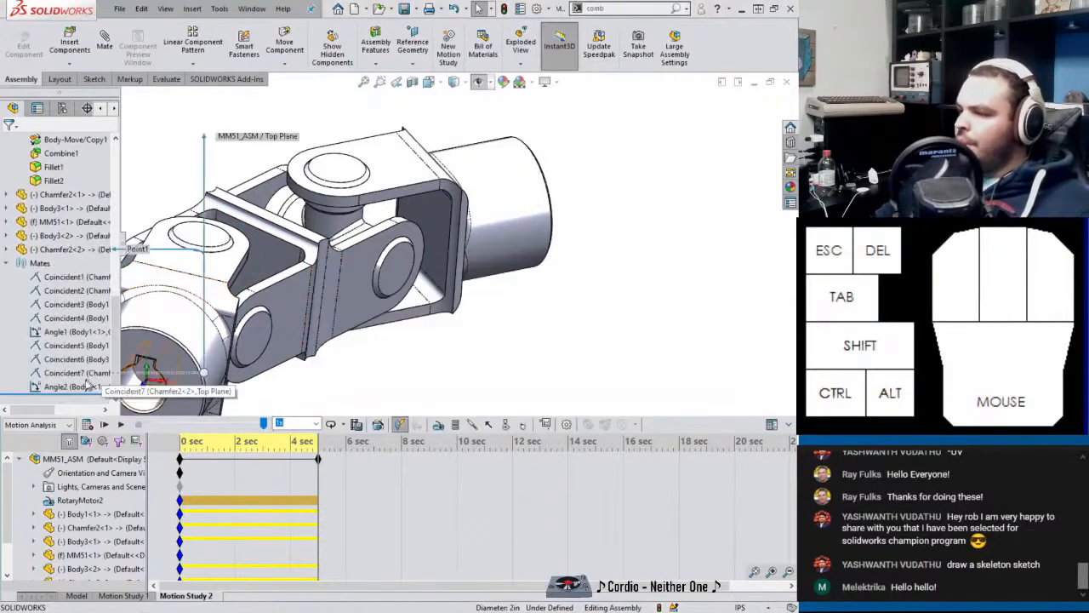
left_click(72, 389)
scroll(383, 293, "down", 10)
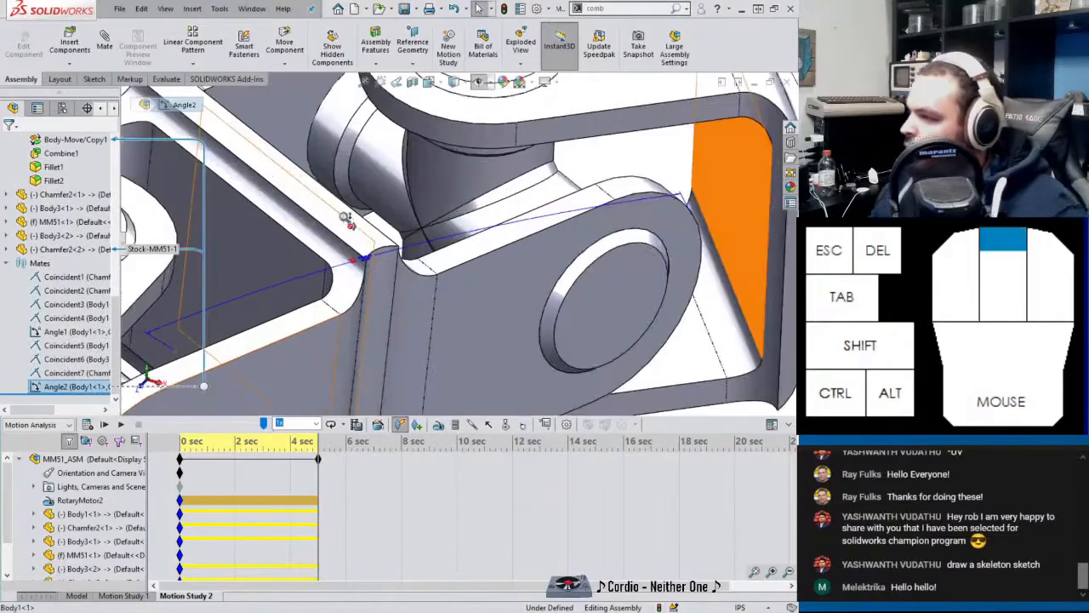
scroll(387, 289, "up", 10)
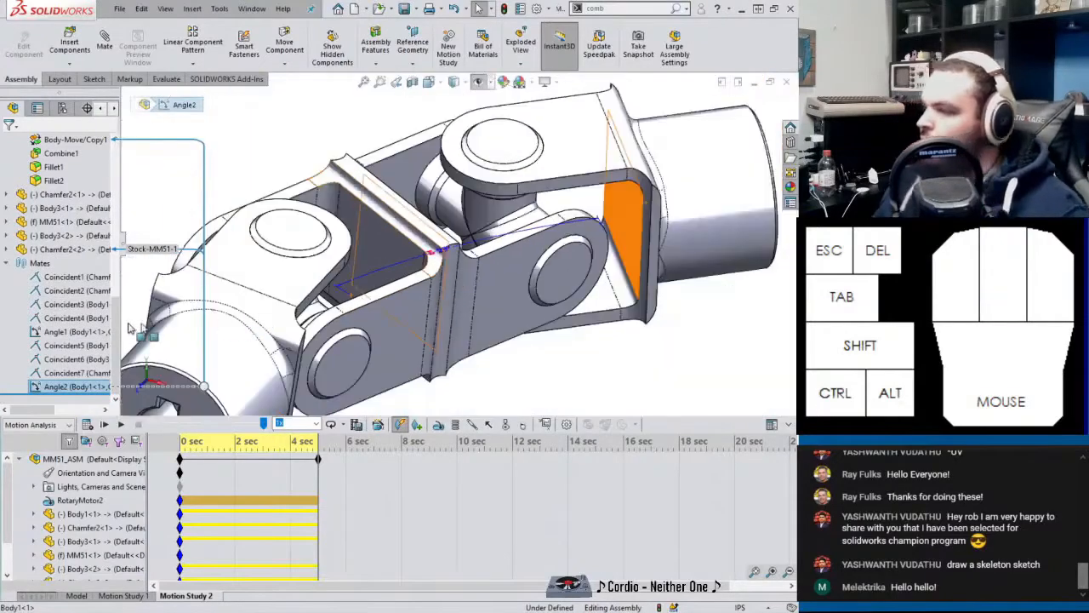
left_click(74, 333)
scroll(280, 259, "up", 3)
scroll(277, 263, "down", 8)
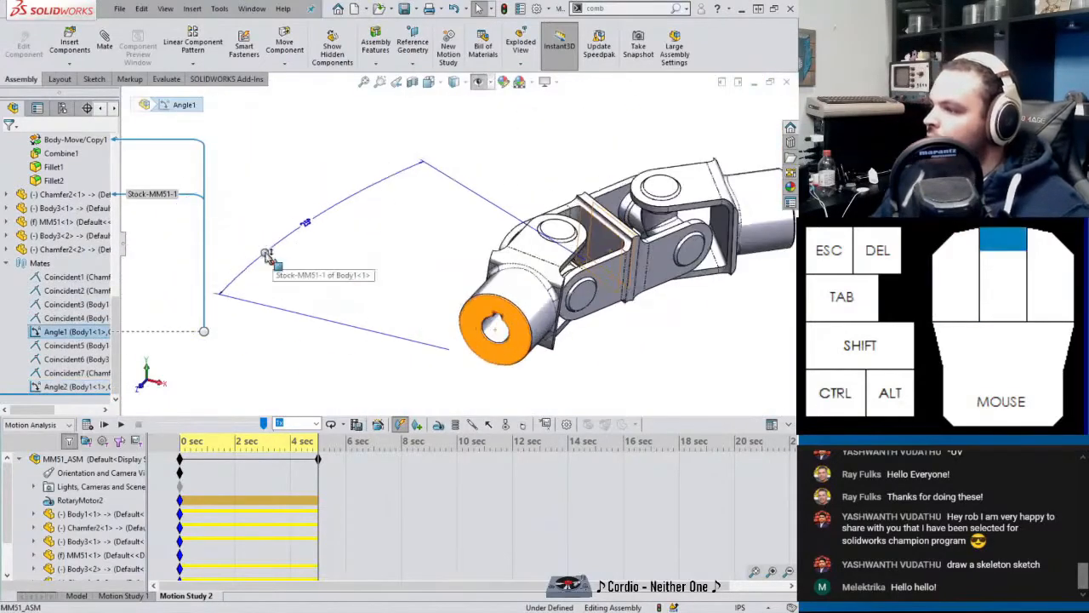
scroll(331, 256, "up", 8)
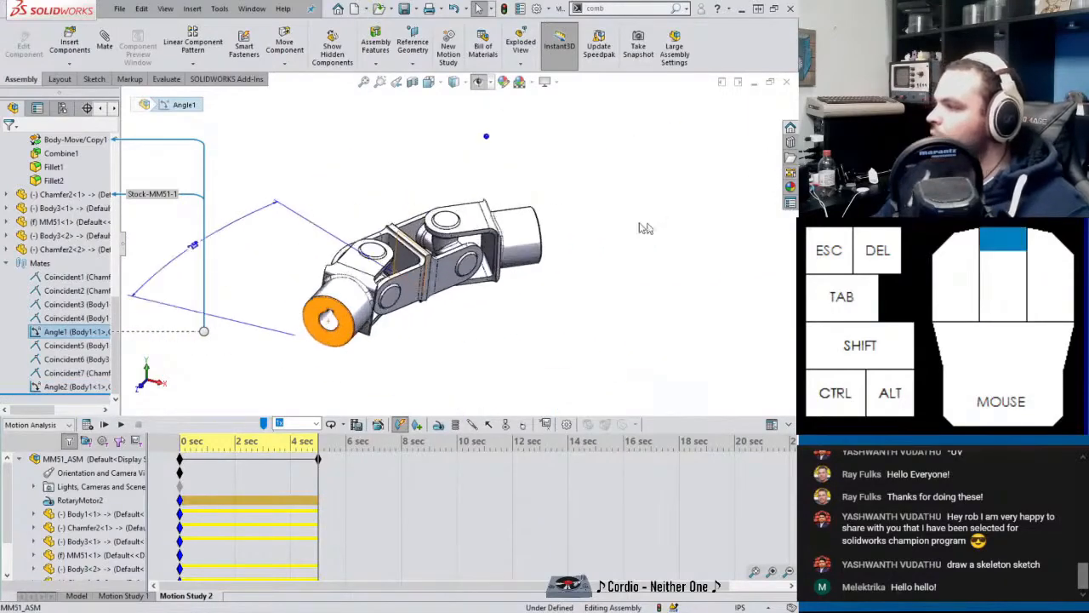
scroll(545, 338, "down", 2)
left_click(546, 338)
scroll(413, 276, "down", 4)
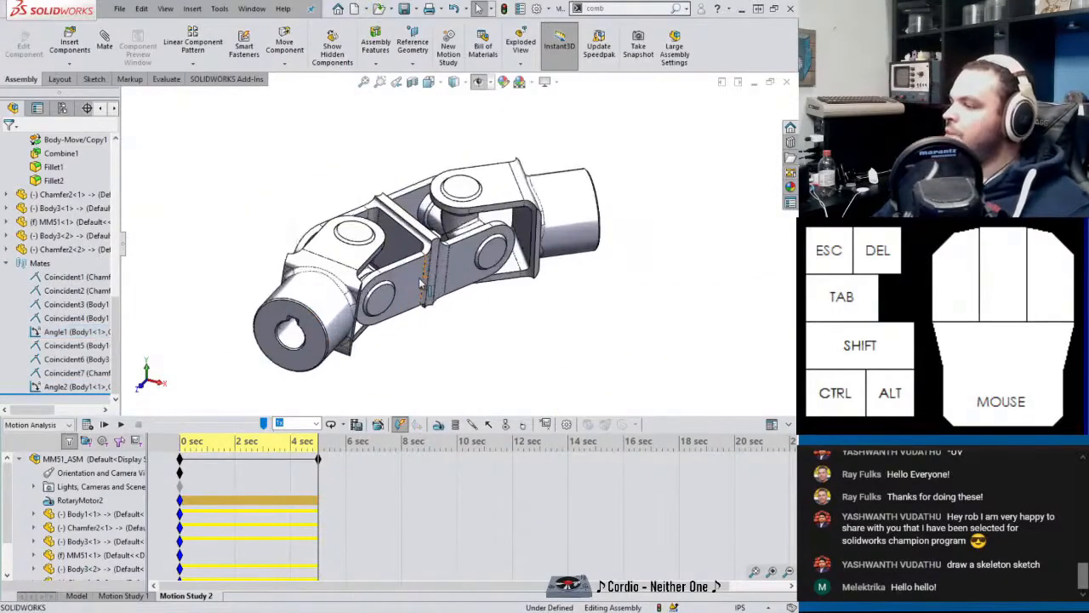
Open the middle yoke Body1 as a separate part and roll its feature history back to just before Combine1.
left_click(408, 271)
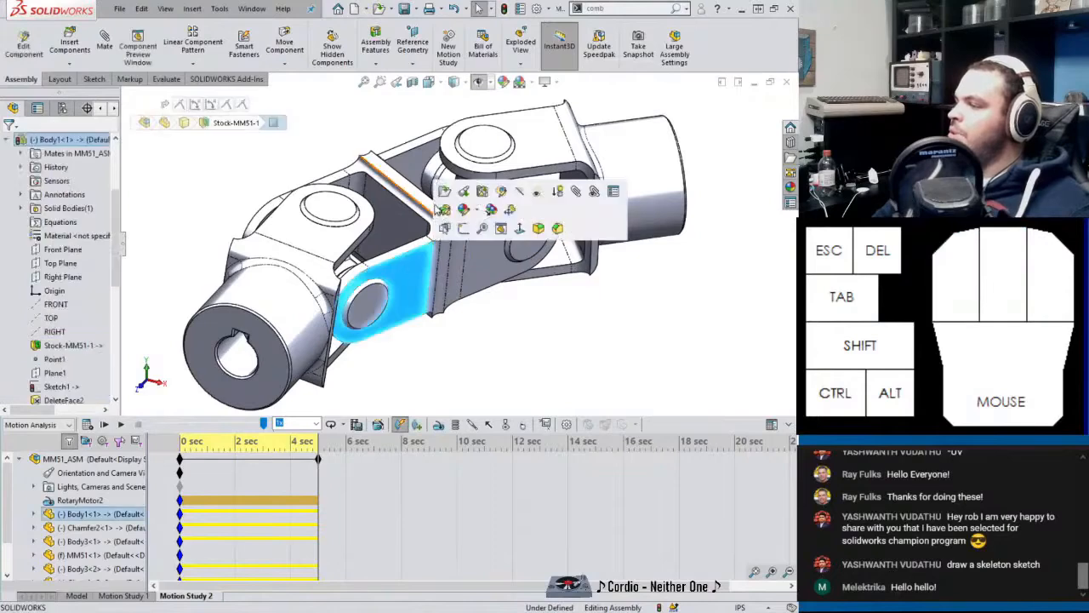
left_click(445, 209)
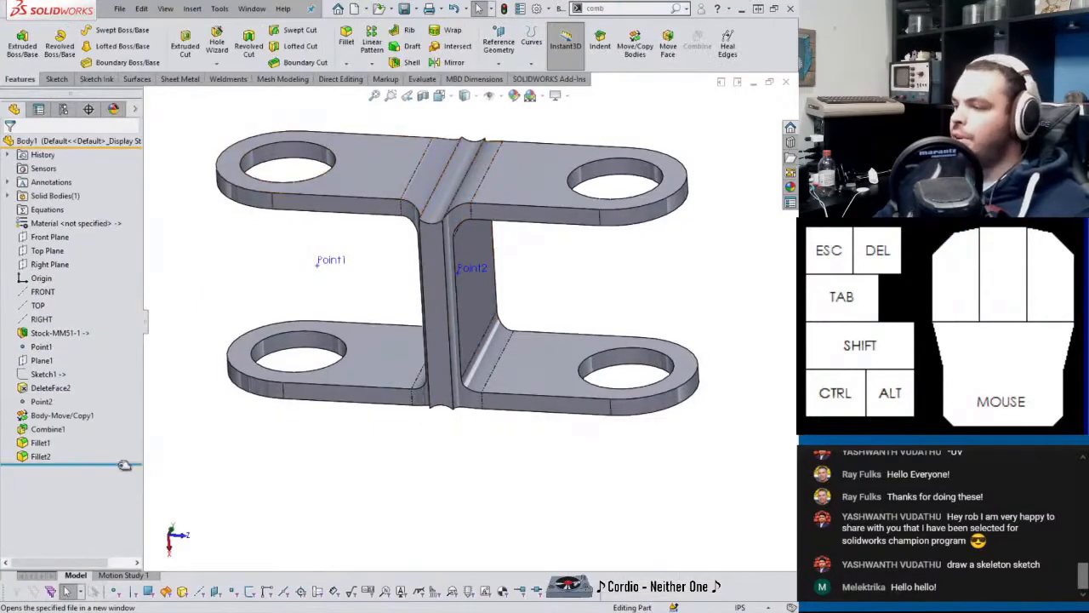
left_click_drag(125, 461, 121, 422)
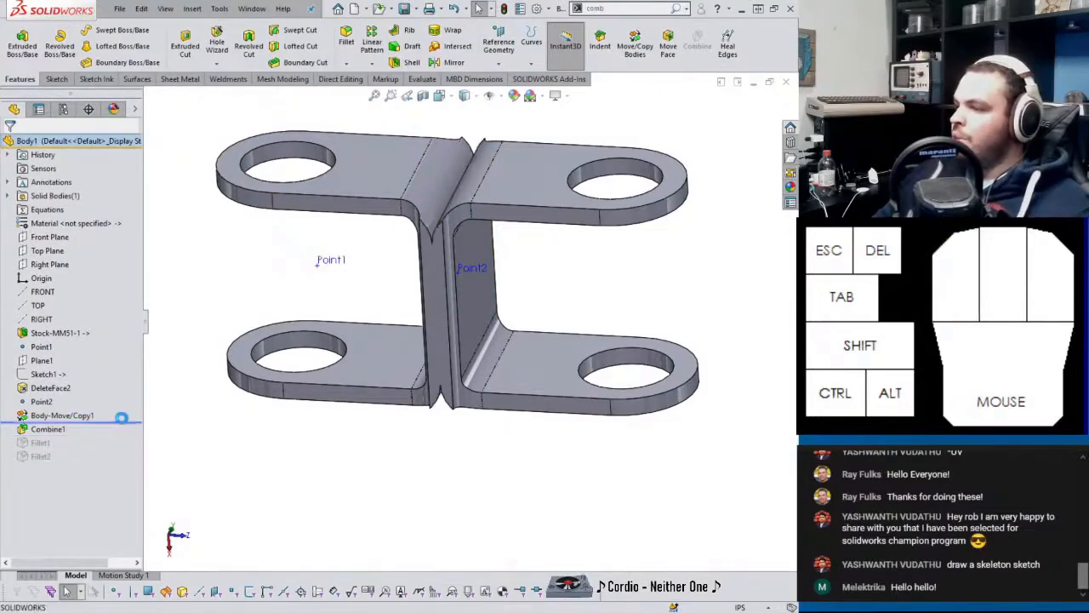
Edit Body-Move/Copy1 so the copied yoke half has a Z rotation angle of 90°, and accept the change.
left_click(68, 417)
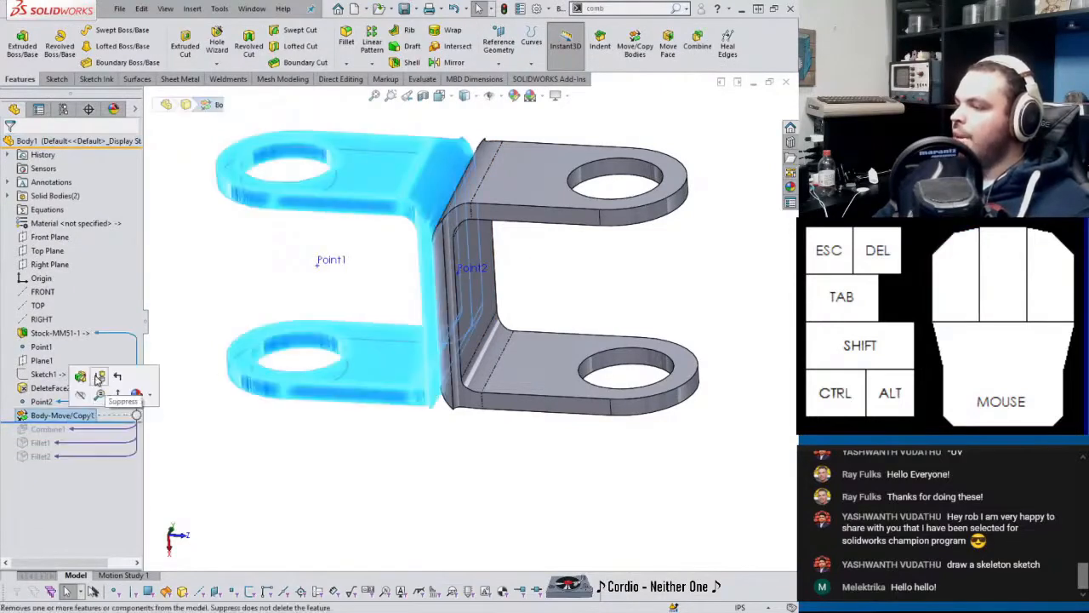
left_click(82, 380)
left_click(85, 370)
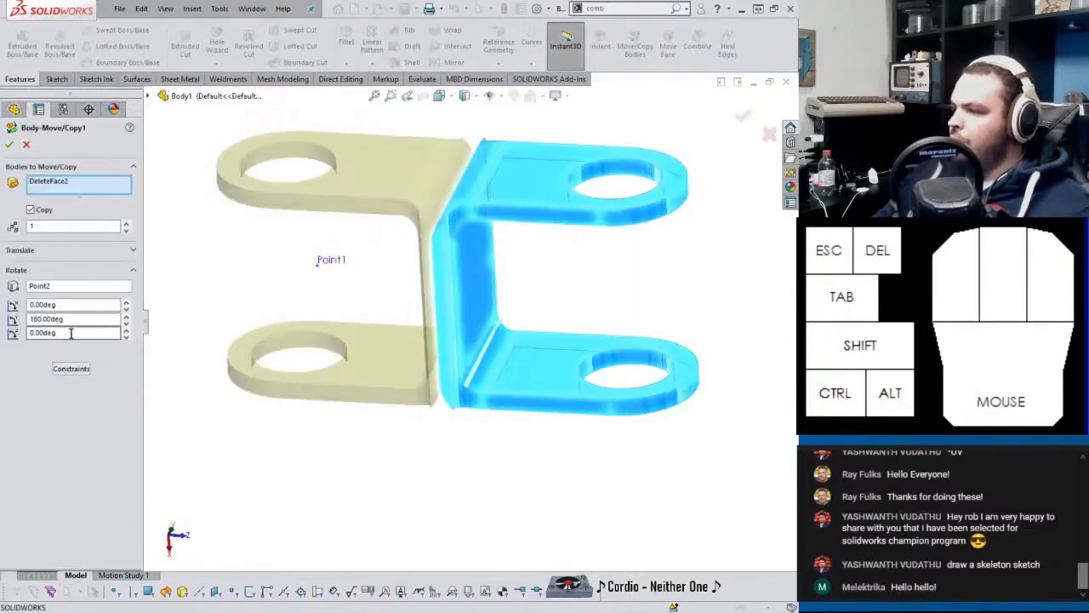
double_click(71, 333)
type("90")
key("Return")
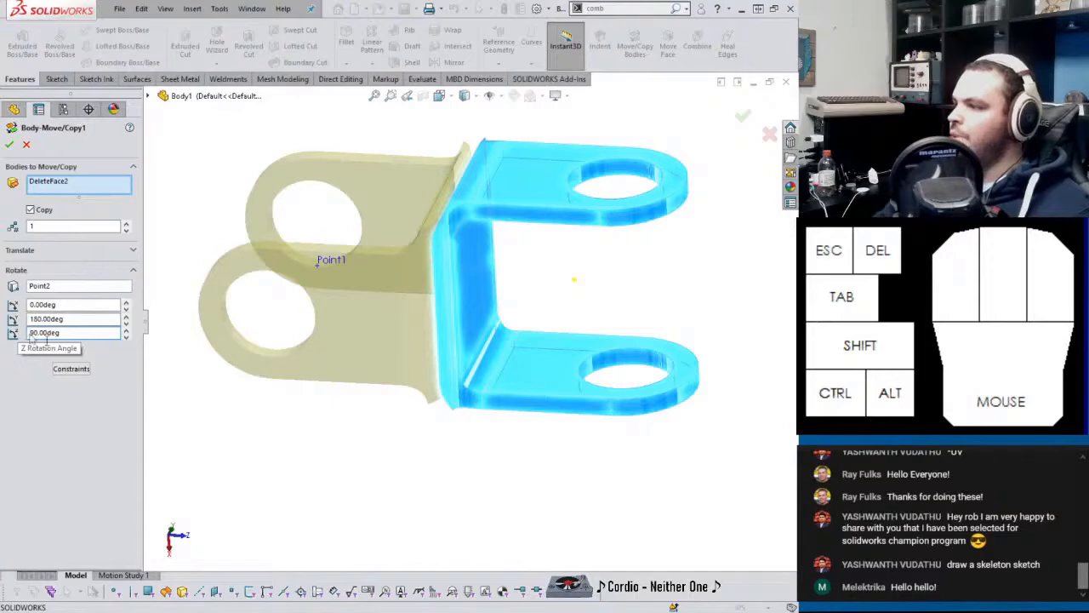
middle_click_drag(591, 343, 496, 349)
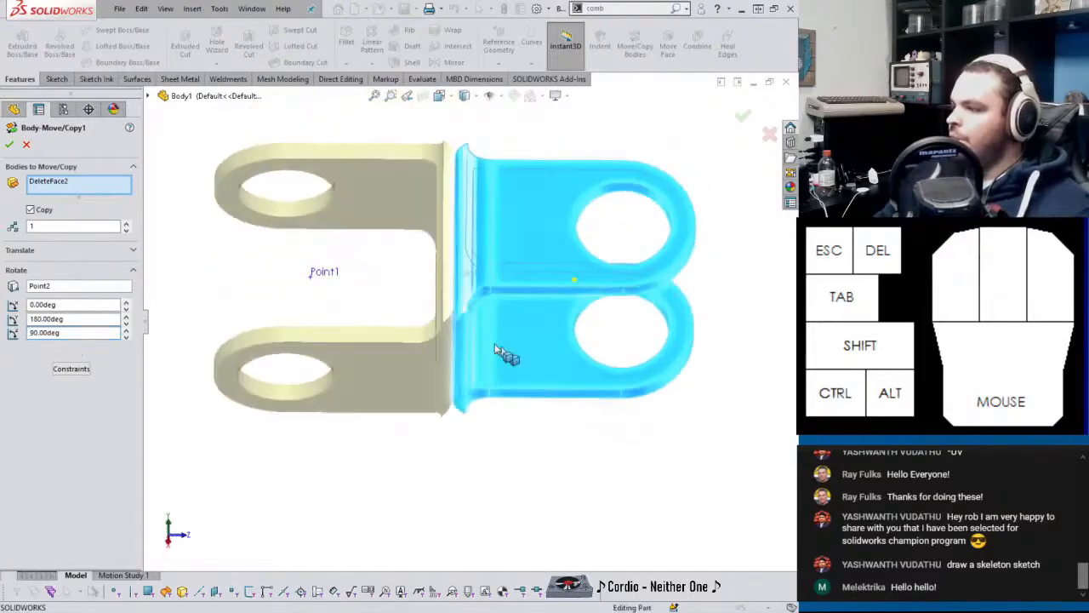
left_click(6, 140)
key("ctrl+7")
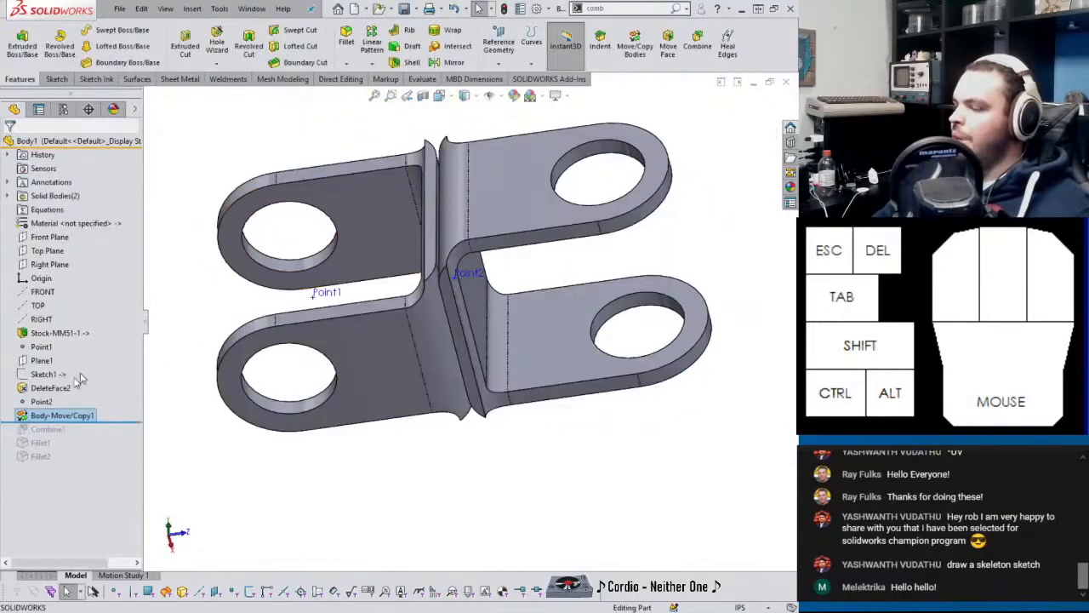
Roll the Body1 history forward through Combine1, Fillet1 and Fillet2, inspect the yoke joint area, and force a full rebuild.
left_click_drag(102, 421, 116, 449)
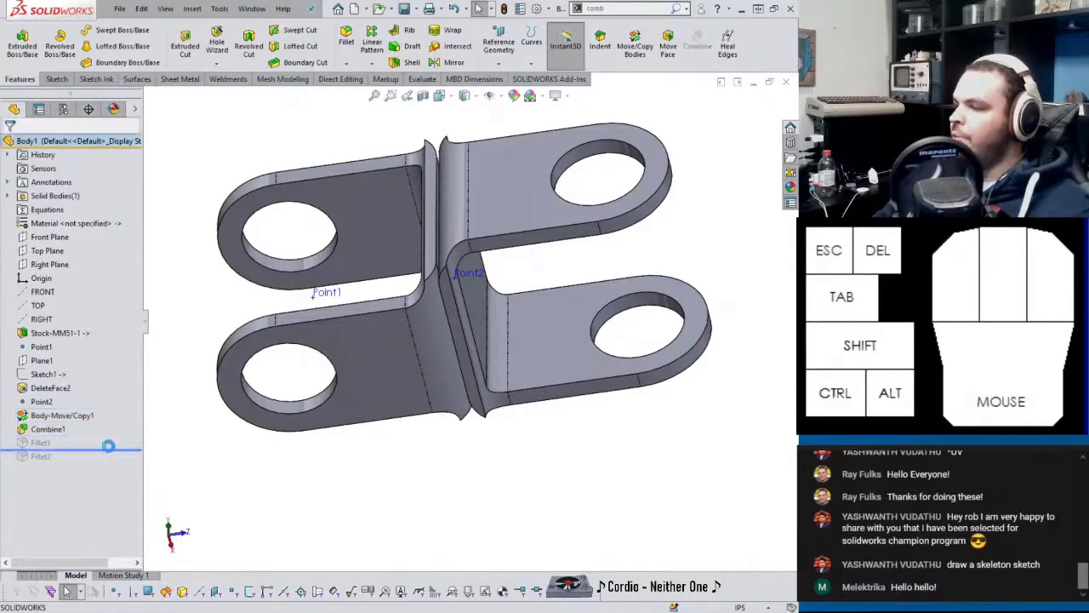
middle_click_drag(469, 321, 495, 278)
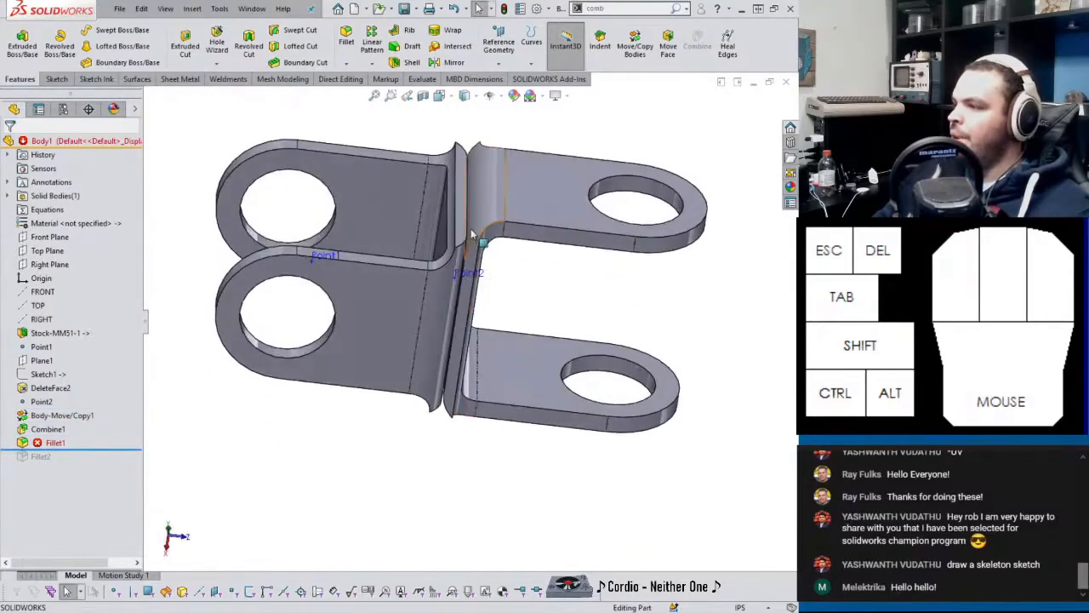
scroll(475, 239, "down", 2)
scroll(477, 238, "up", 5)
middle_click_drag(496, 337, 436, 362)
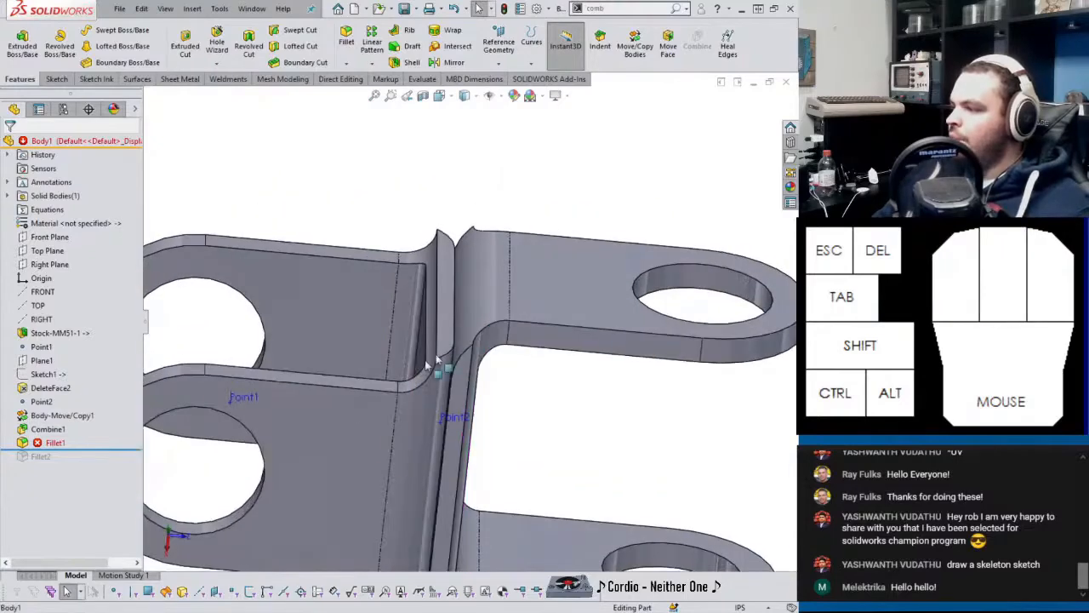
left_click_drag(73, 450, 73, 464)
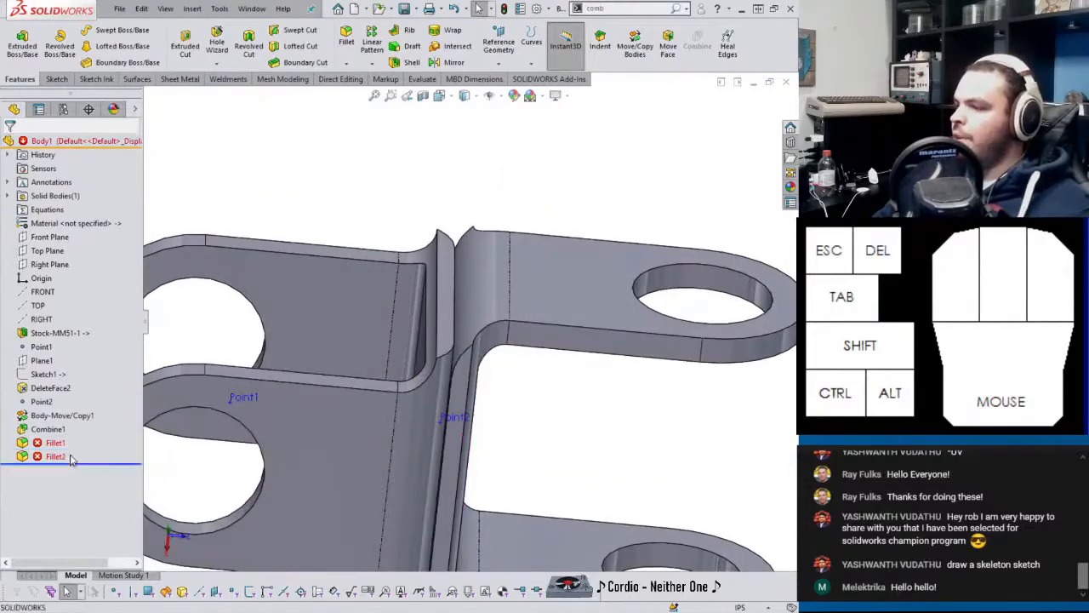
key("f")
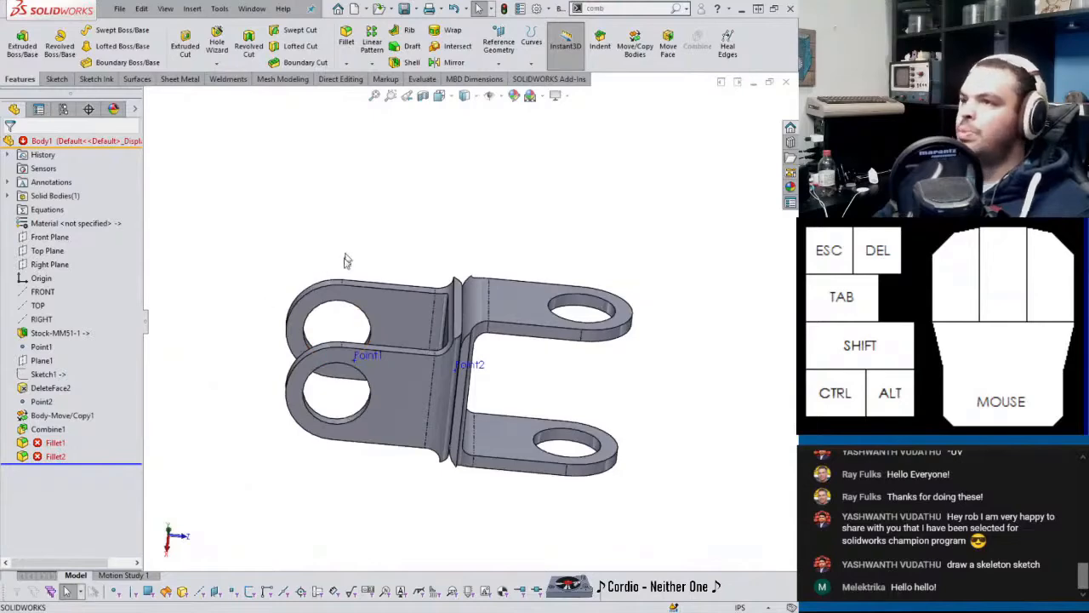
left_click(308, 213)
key("ctrl+q")
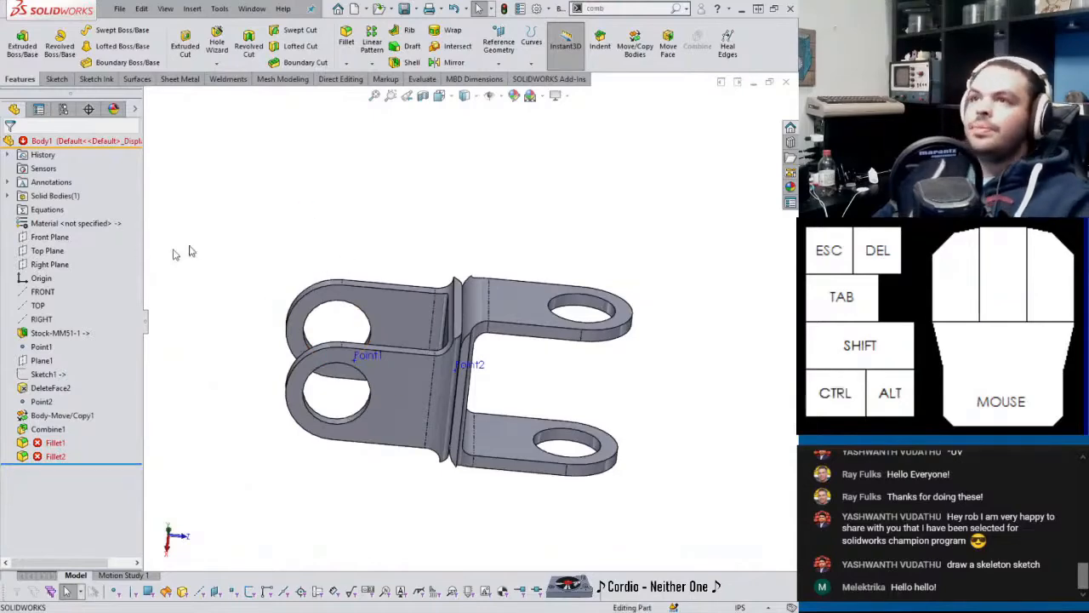
Return to the MM51_ASM assembly, try to recalculate Motion Study 2, and dismiss the solver message.
key("ctrl+Tab")
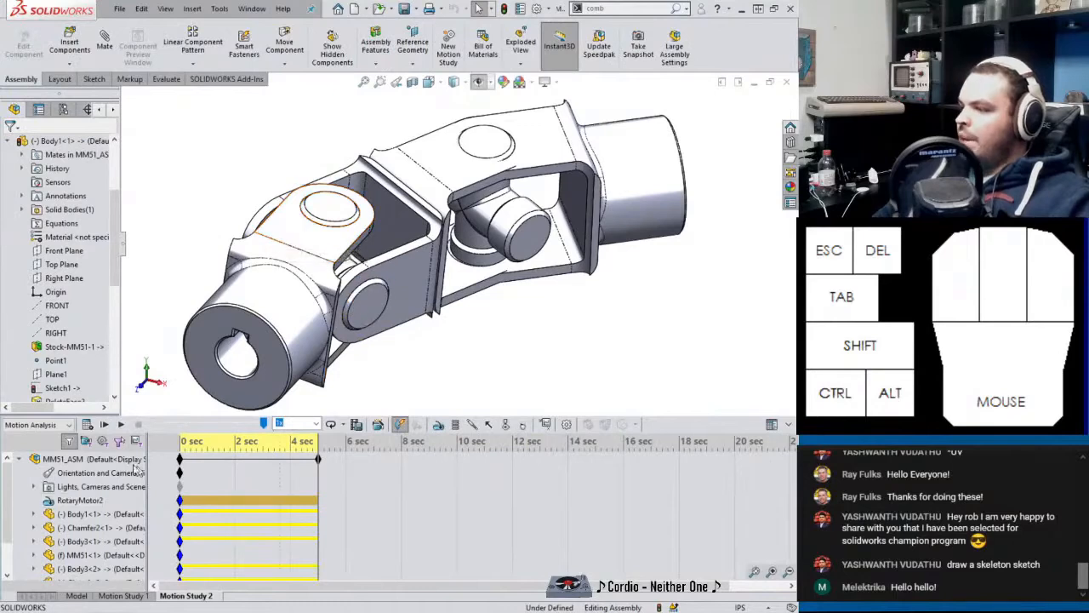
left_click(86, 425)
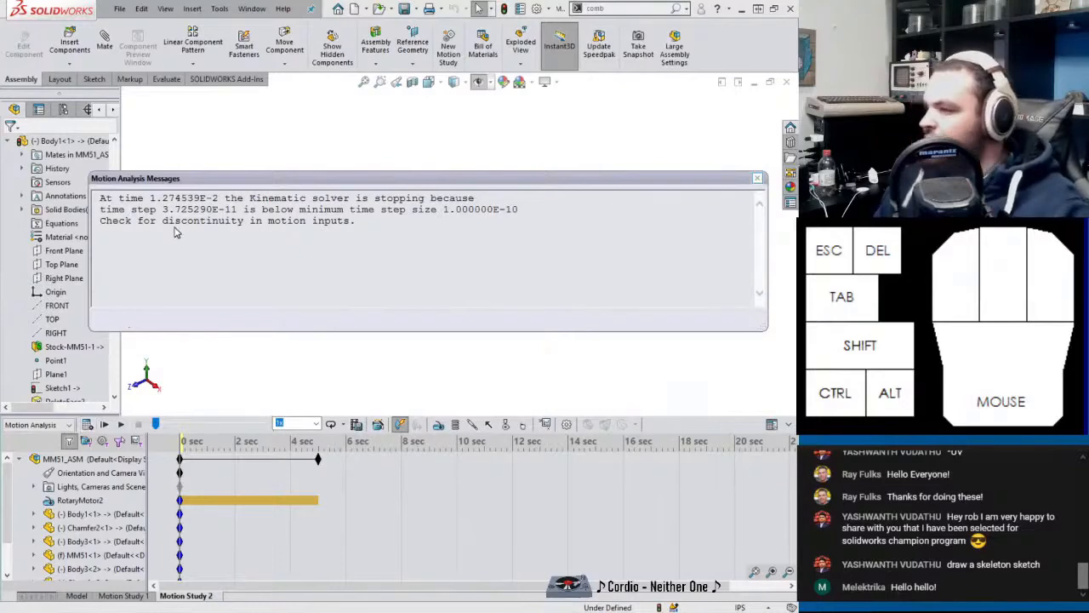
left_click(754, 179)
left_click(549, 369)
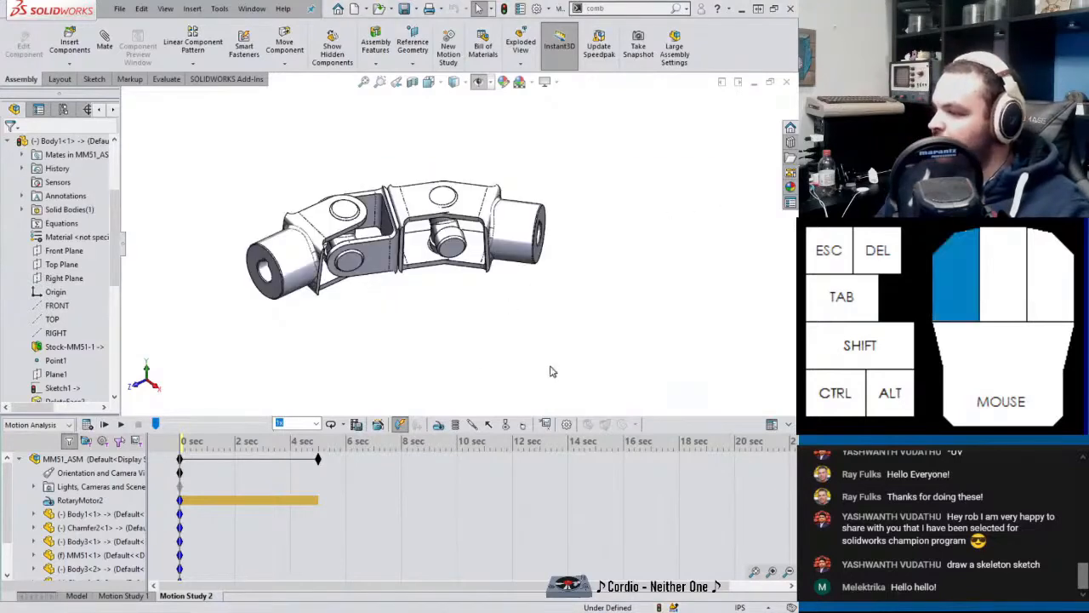
Expand the study's Results folder, set the timeline to 0 sec, and recalculate Motion Study 2.
scroll(176, 451, "down", 1)
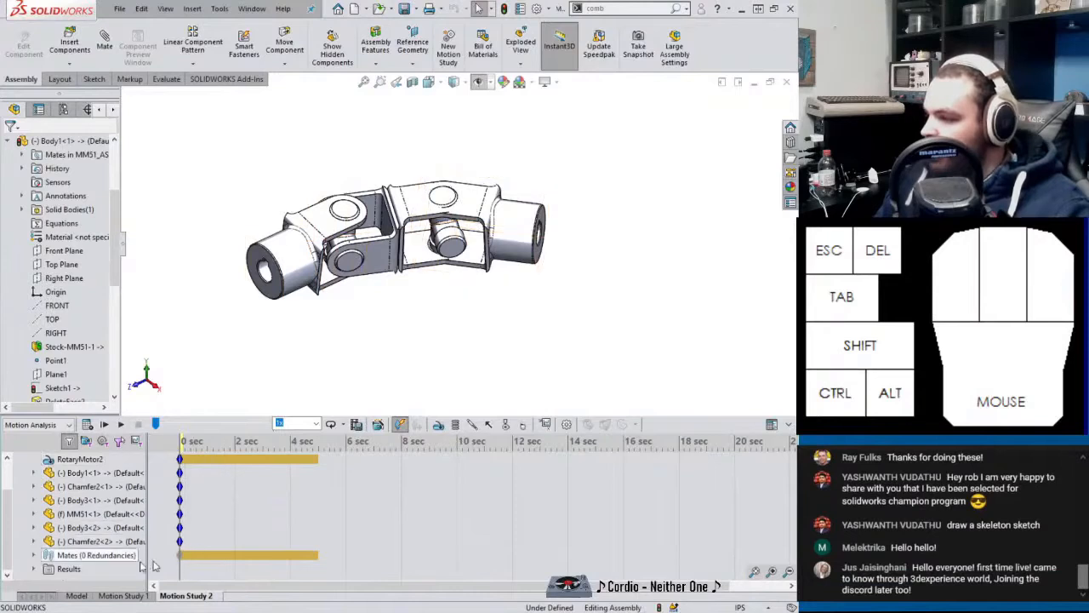
left_click(34, 569)
scroll(134, 484, "up", 2)
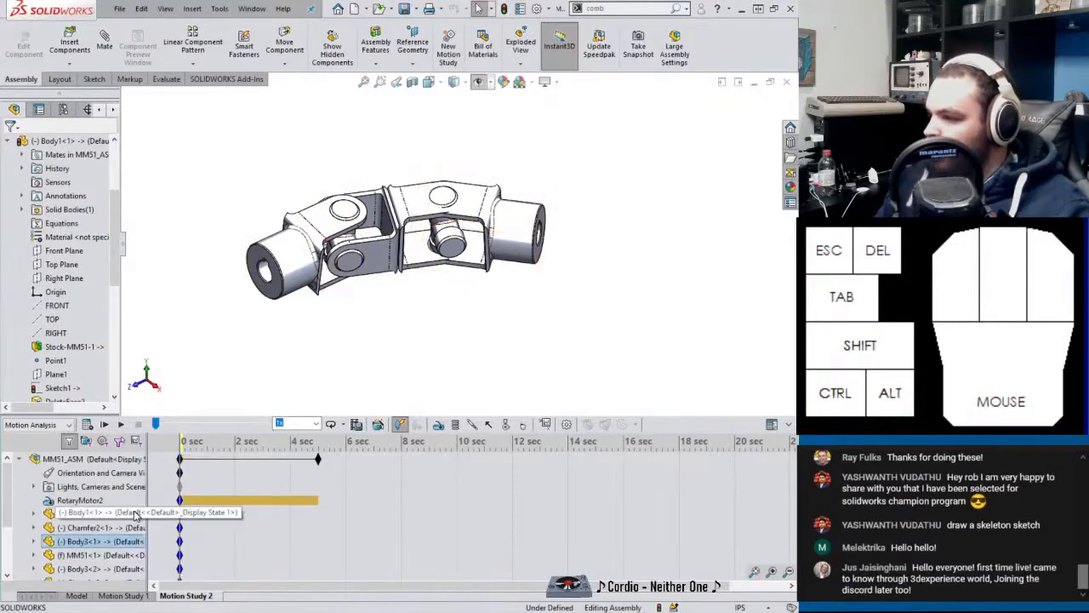
left_click(183, 443)
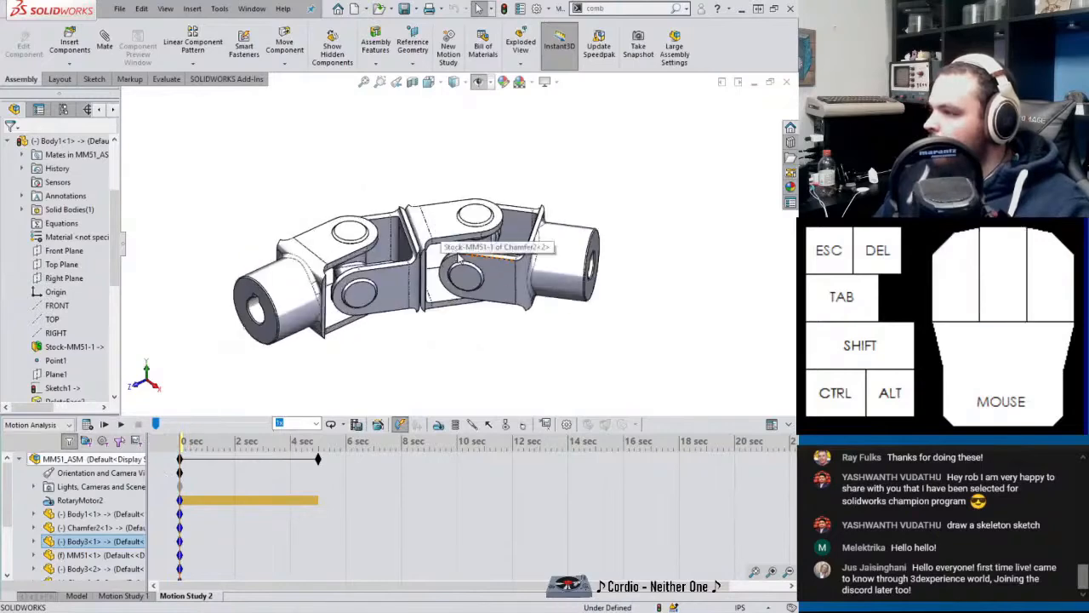
left_click(87, 424)
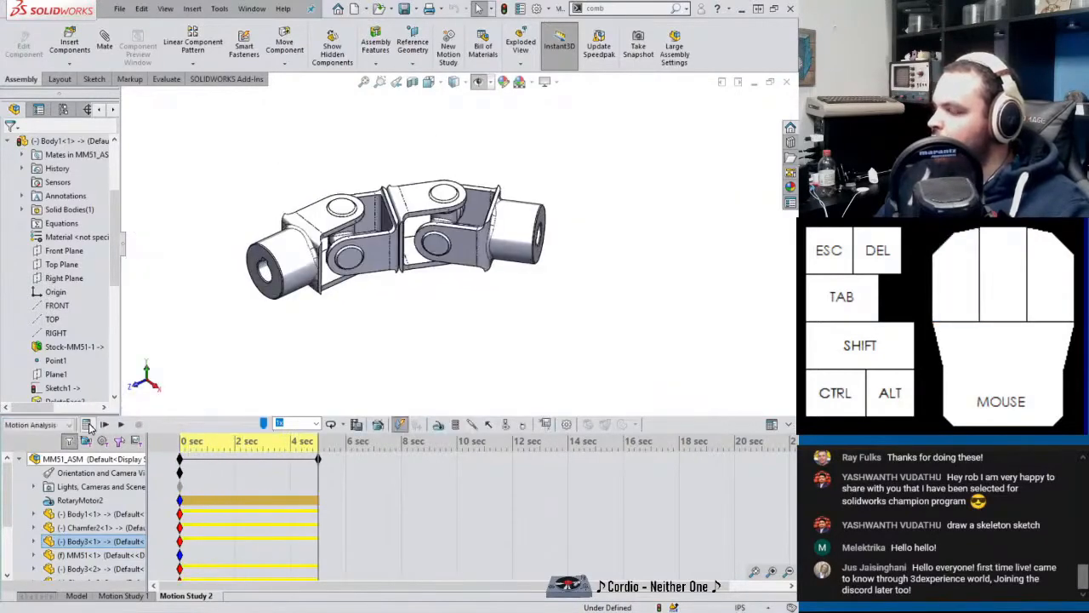
Show the Plot5 angular velocity graph for the output yoke and place its window beside the input hub.
scroll(132, 536, "down", 2)
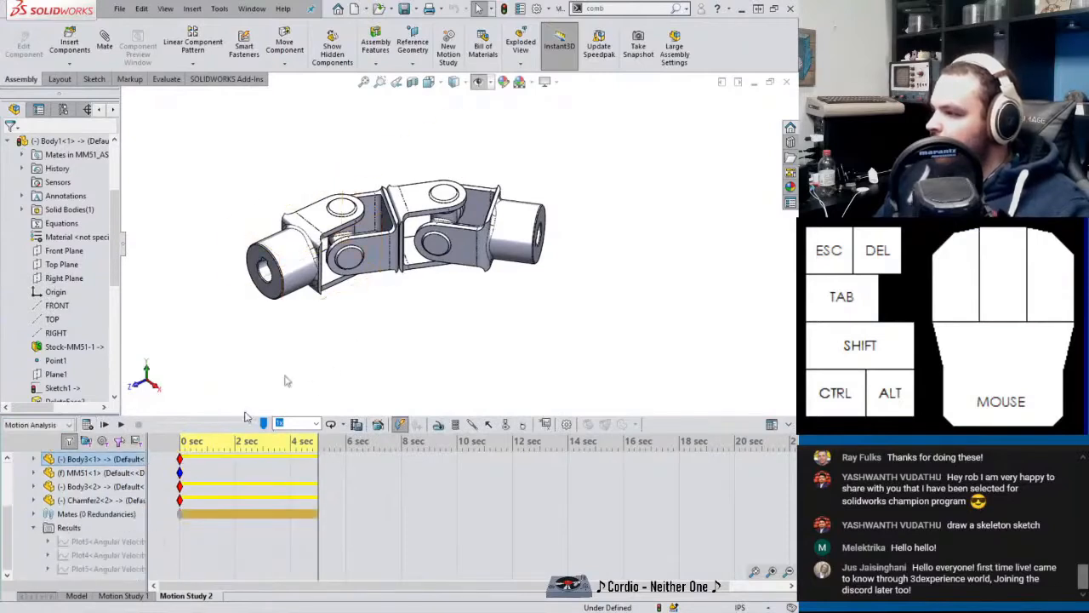
left_click(89, 569)
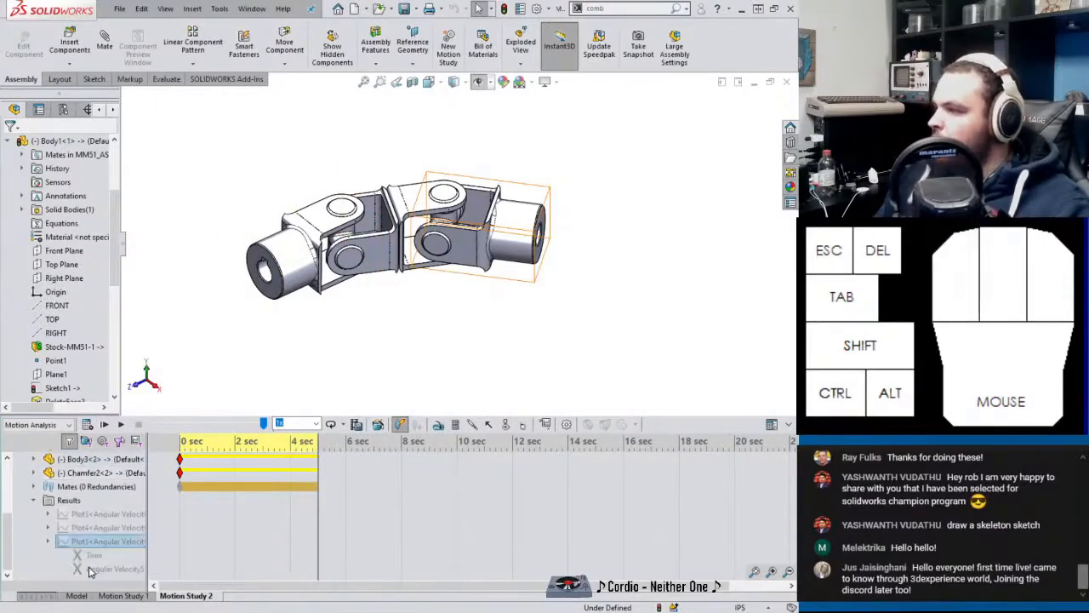
right_click(93, 543)
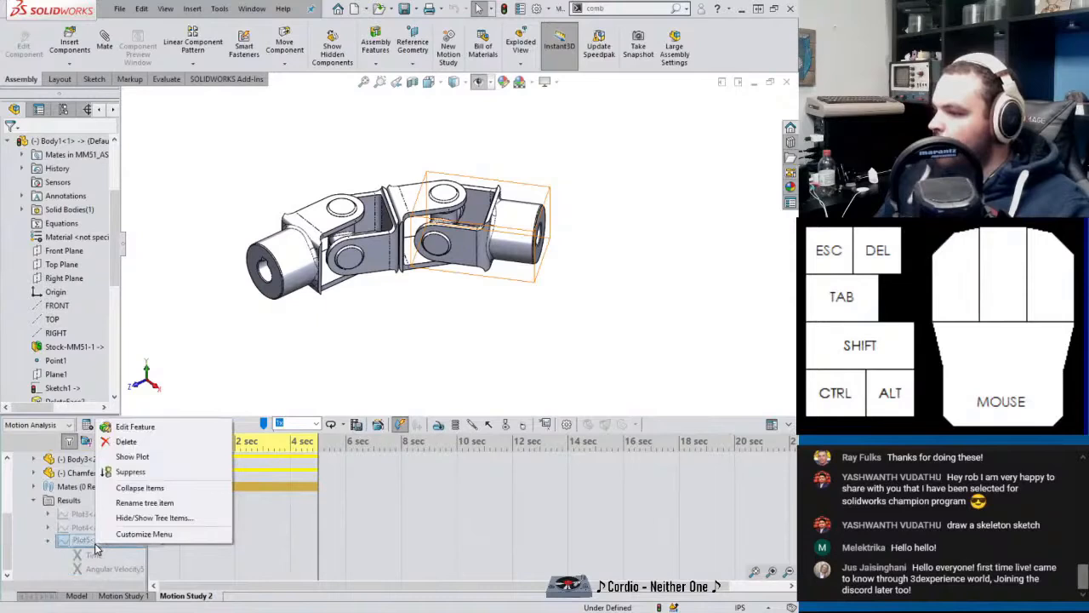
left_click(130, 454)
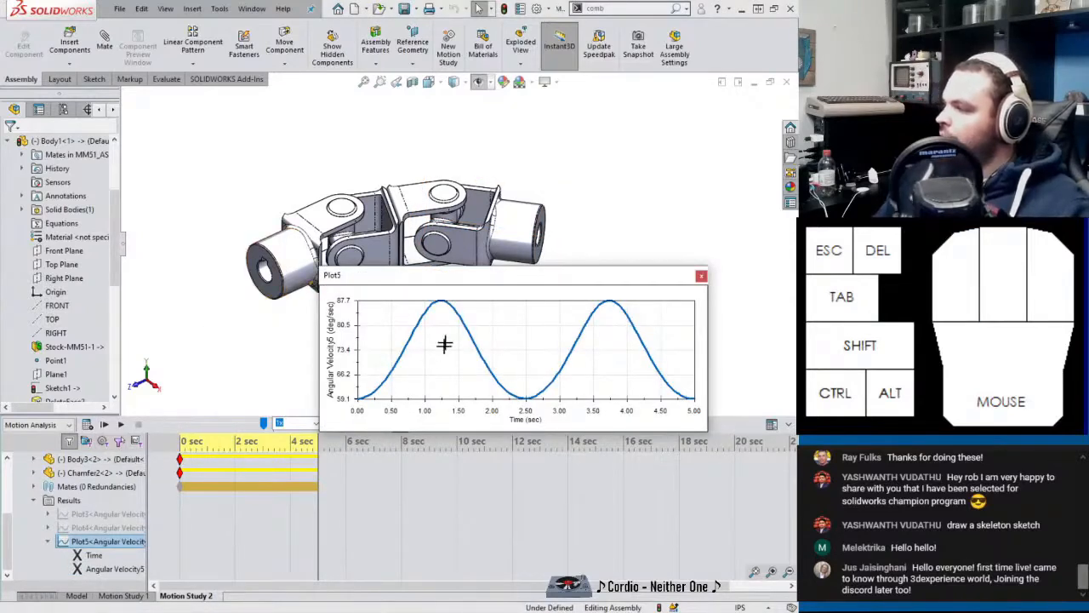
left_click_drag(446, 281, 505, 247)
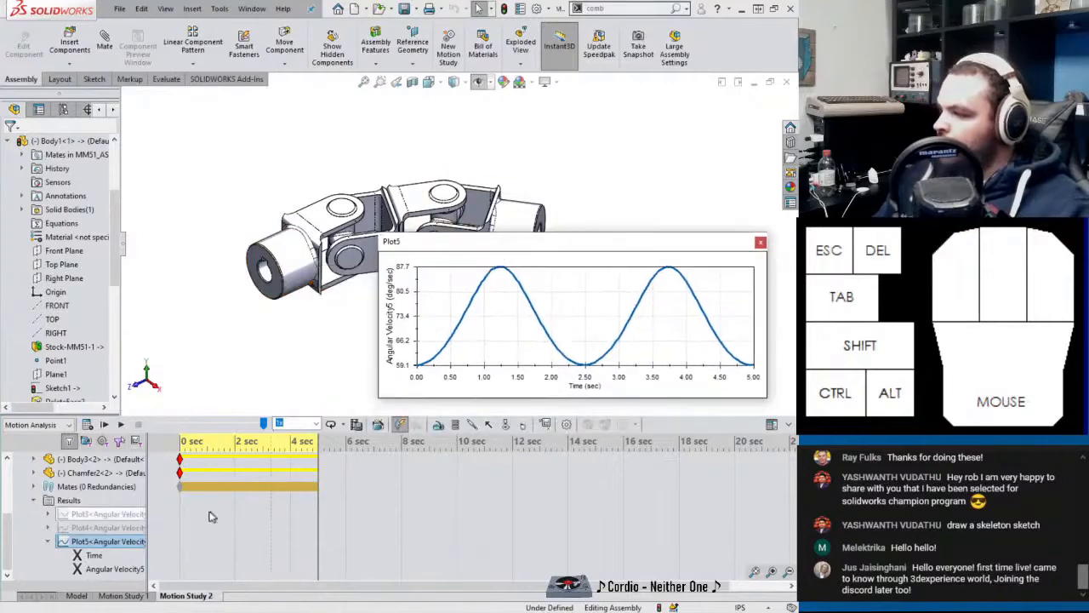
Show the Plot4 angular velocity graph for the middle yoke and place it above the Plot5 graph for comparison.
right_click(108, 528)
left_click(145, 441)
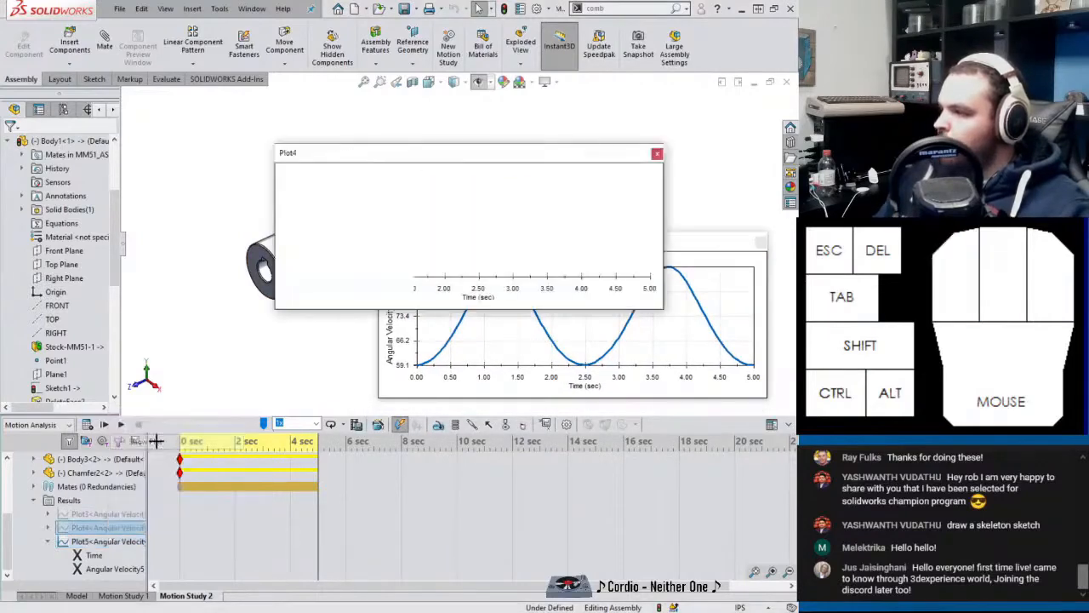
left_click_drag(468, 152, 424, 76)
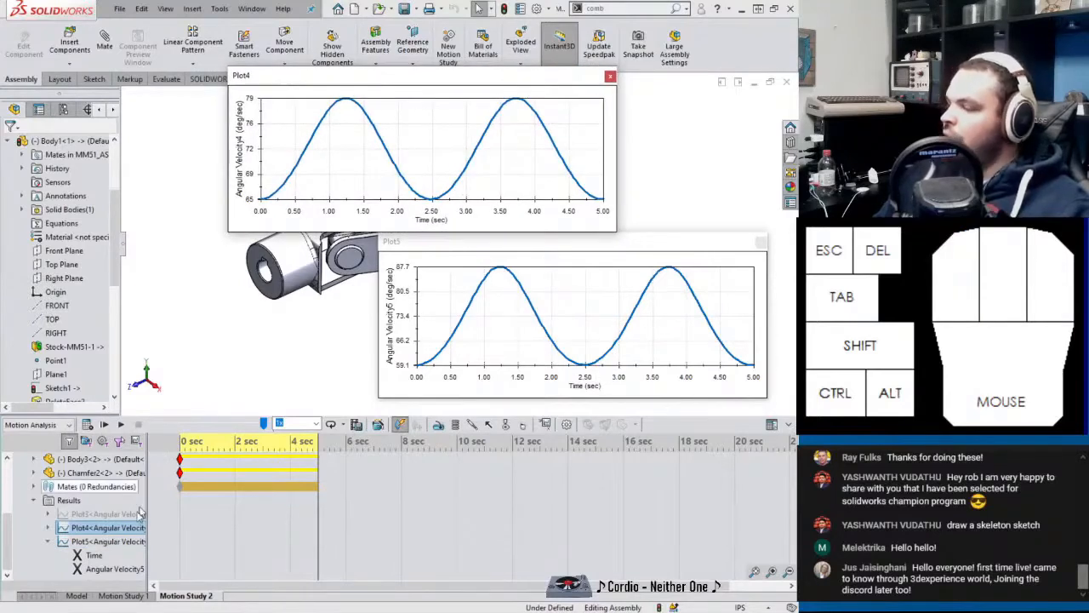
Show the Plot3 angular velocity graph and move its window clear of the Plot4 and Plot5 graphs.
right_click(95, 515)
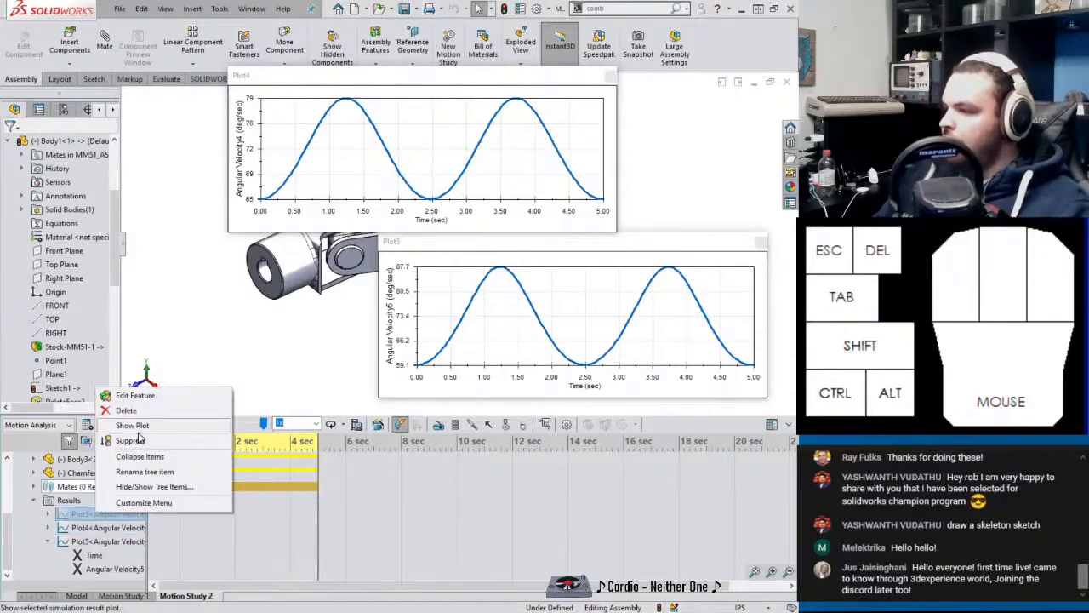
left_click(139, 428)
left_click_drag(431, 263, 117, 272)
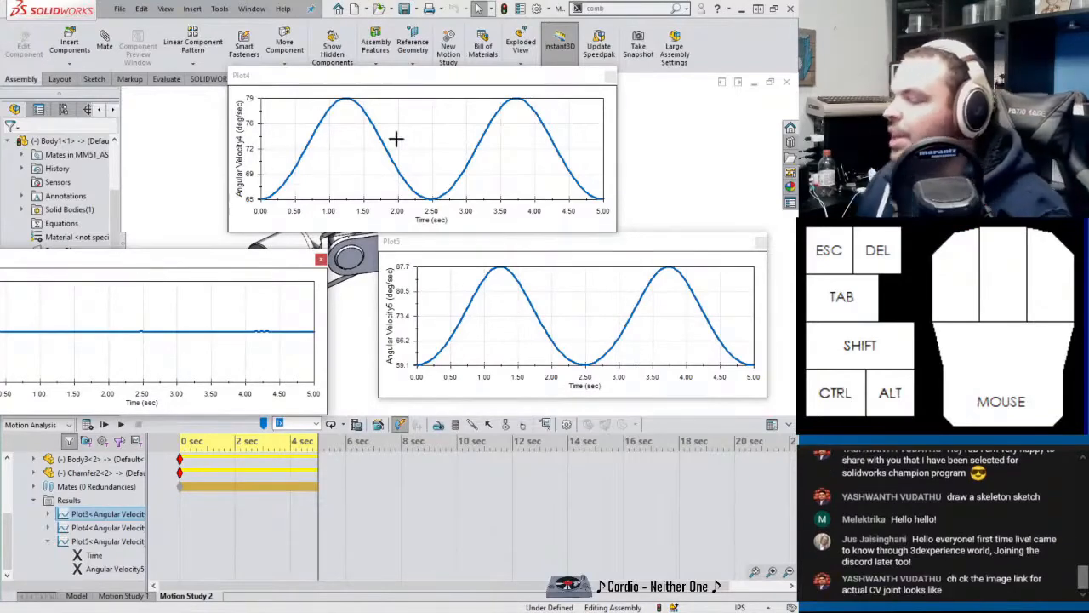
right_click(414, 119)
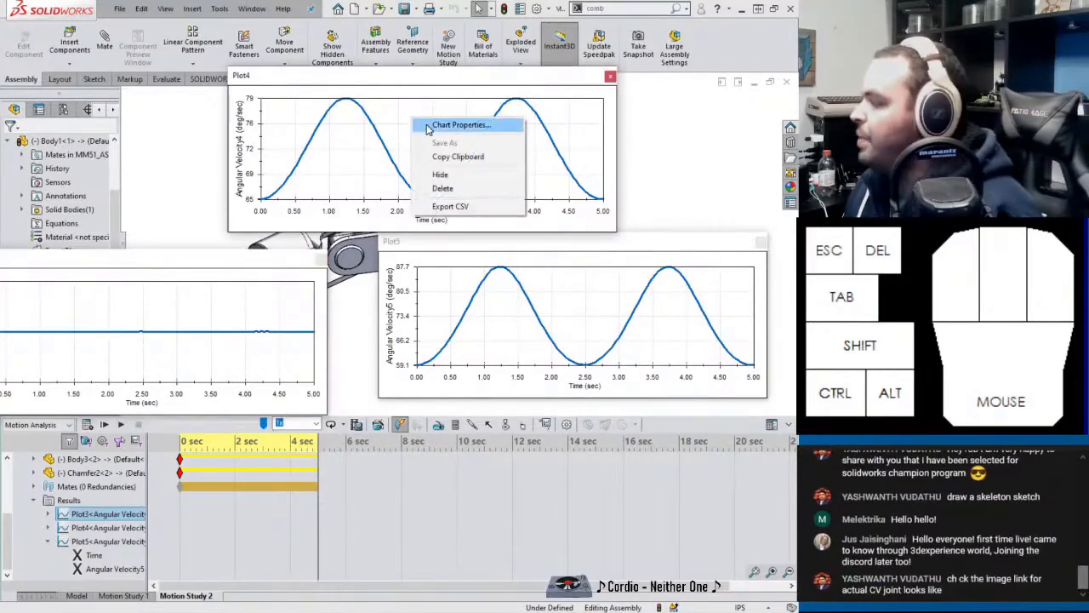
left_click(428, 128)
left_click(303, 218)
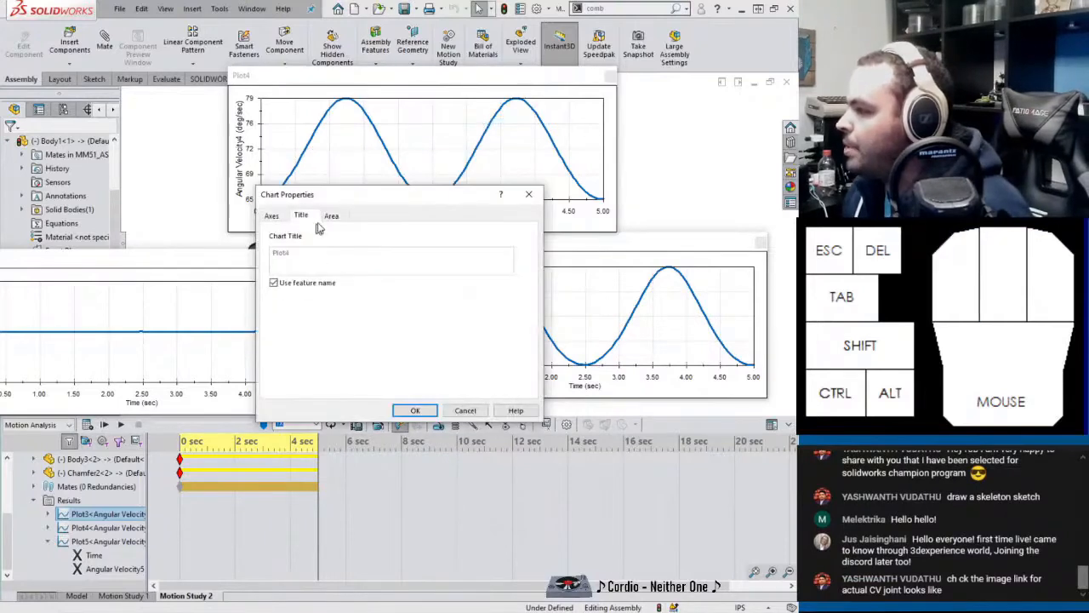
left_click(331, 216)
left_click(301, 216)
left_click(464, 411)
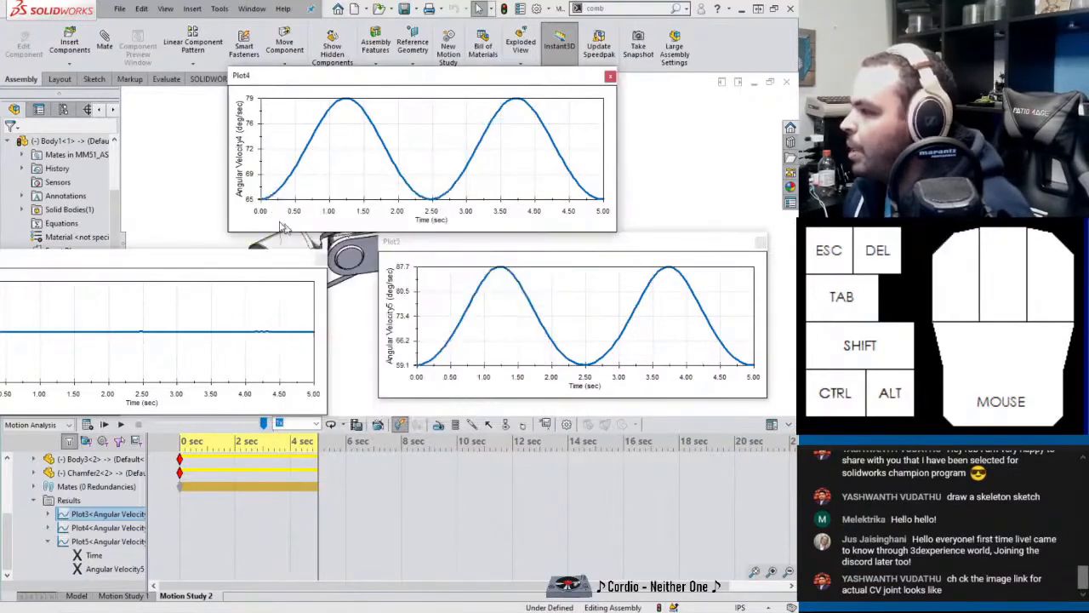
Switch off the automatic limits of Plot4's angular velocity axis and scale it from 0 to 100.
right_click(248, 204)
right_click(255, 176)
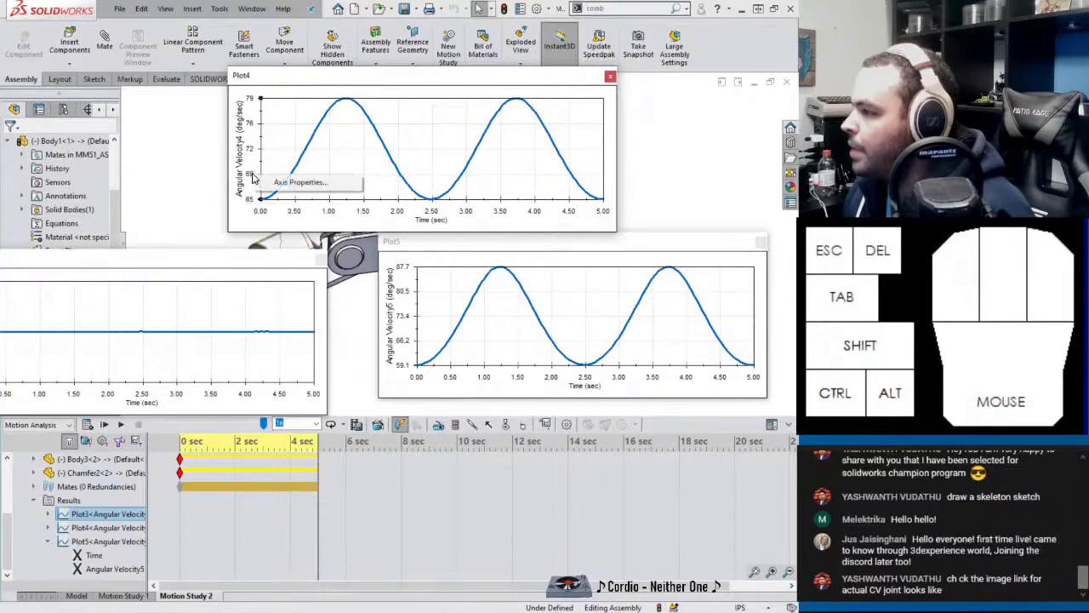
left_click(293, 182)
left_click(302, 216)
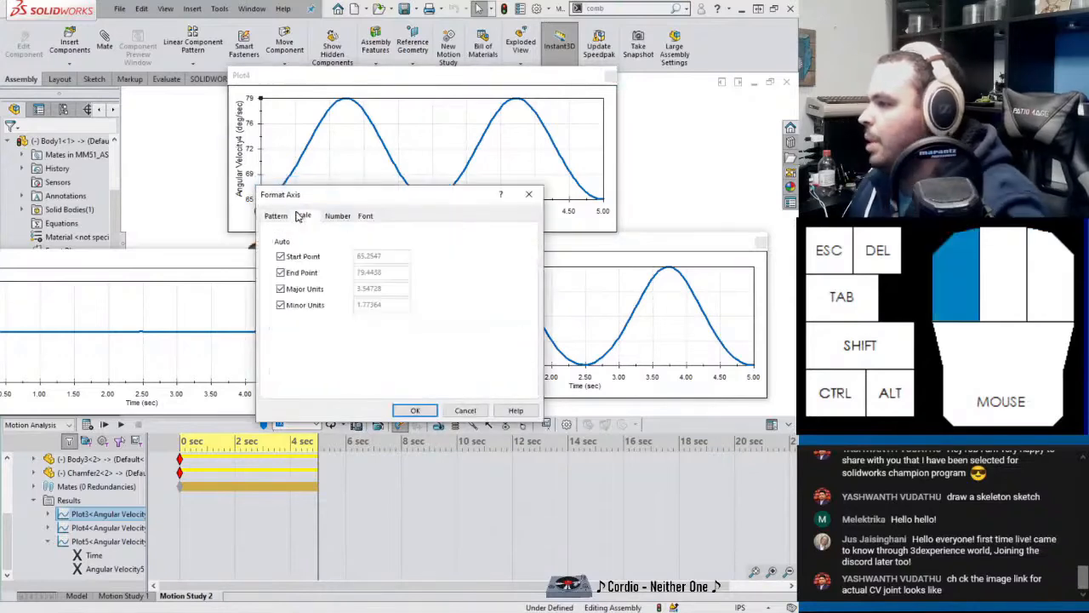
left_click(281, 256)
left_click_drag(379, 272, 336, 282)
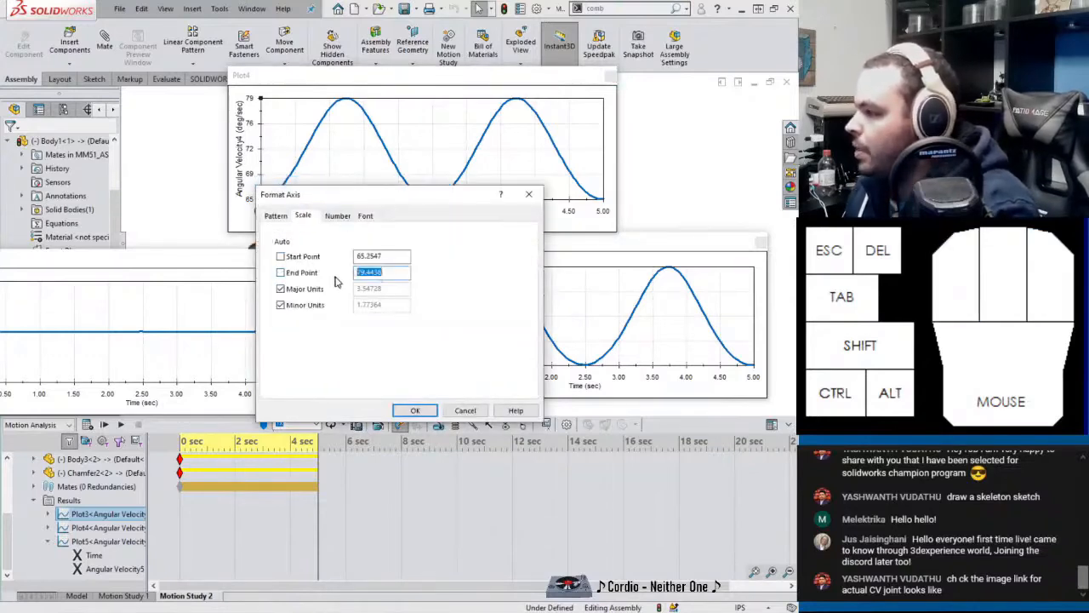
double_click(387, 255)
type("0")
double_click(378, 272)
type("10")
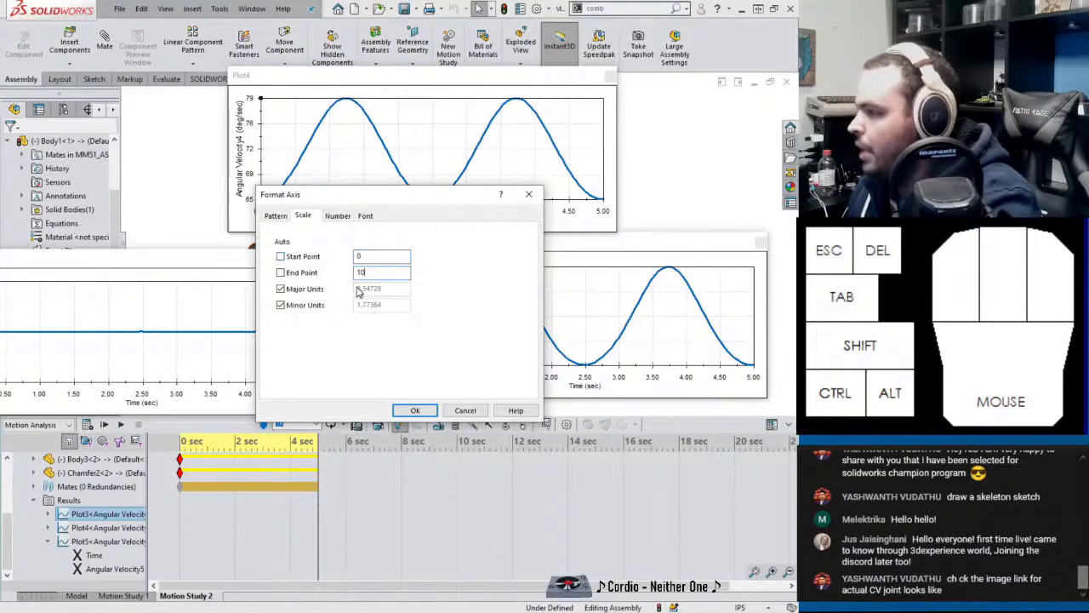
Set the Plot4 velocity axis to major units of 10 and minor units of 5, and narrow the plot window.
left_click(308, 290)
double_click(380, 289)
type("10")
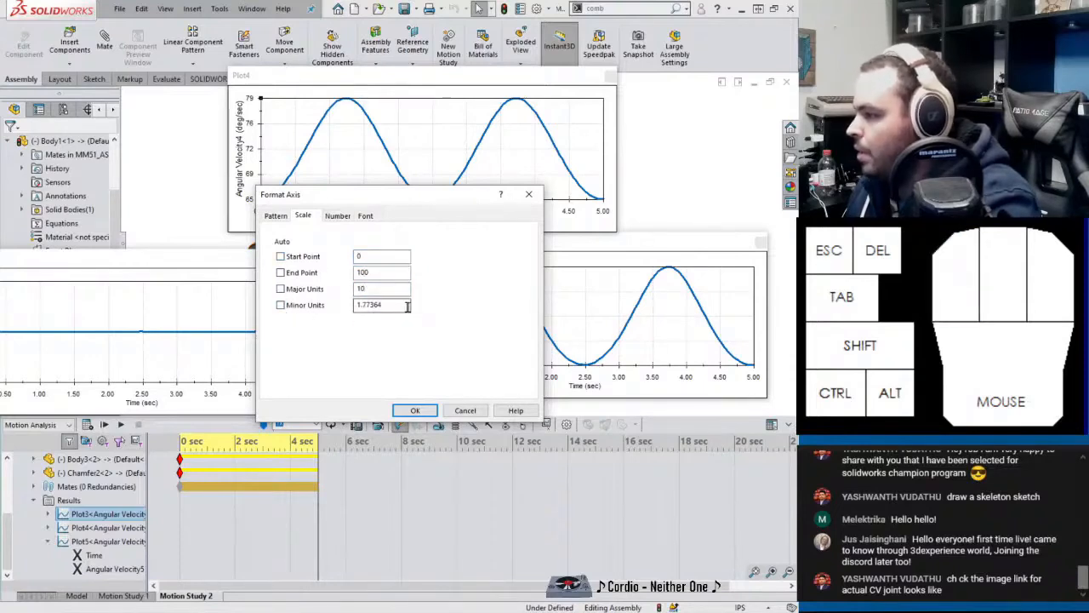
double_click(383, 304)
type("2")
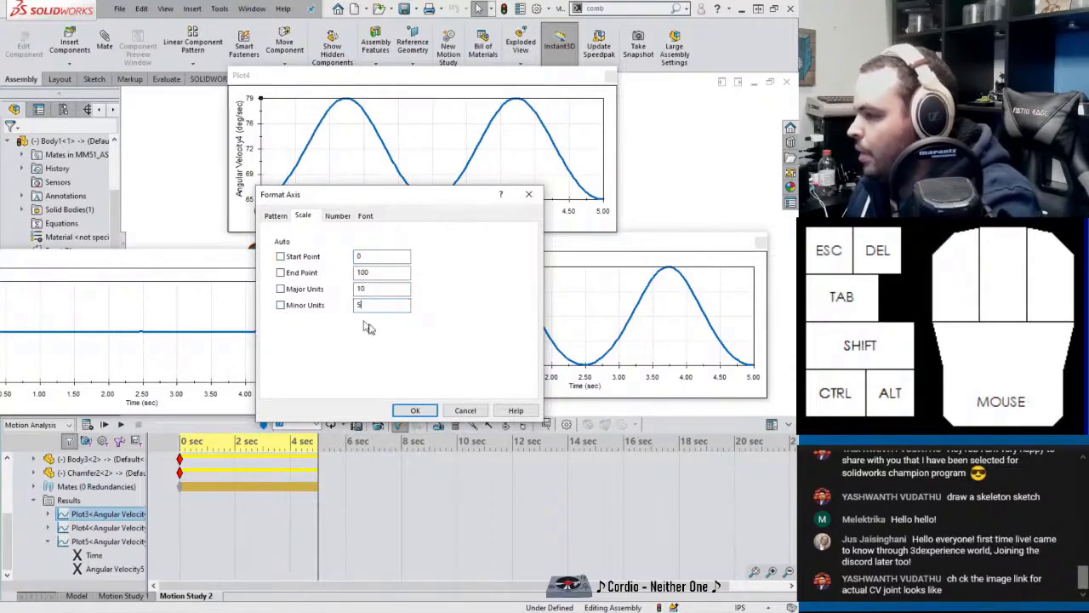
left_click(415, 410)
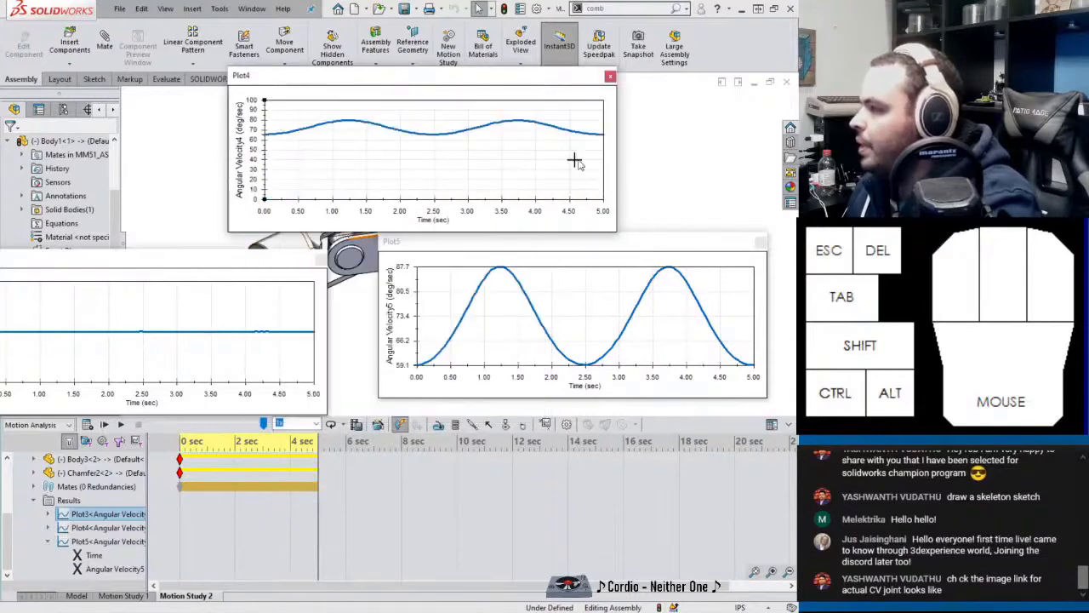
left_click_drag(616, 153, 334, 146)
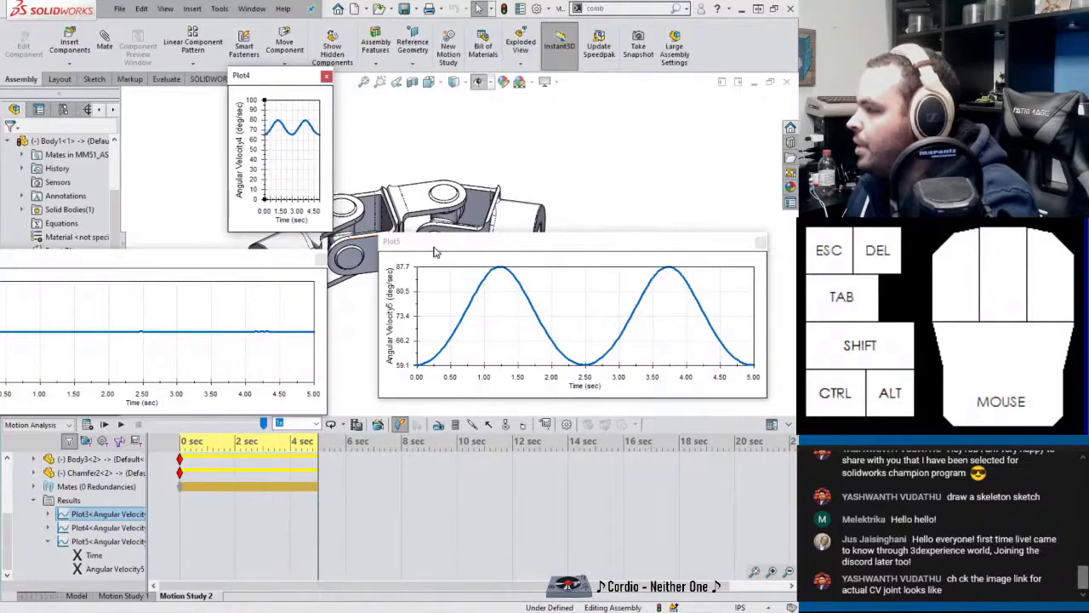
Switch off automatic scaling of Plot5's angular velocity axis and set its range from 0 to 100.
right_click(418, 286)
left_click(442, 304)
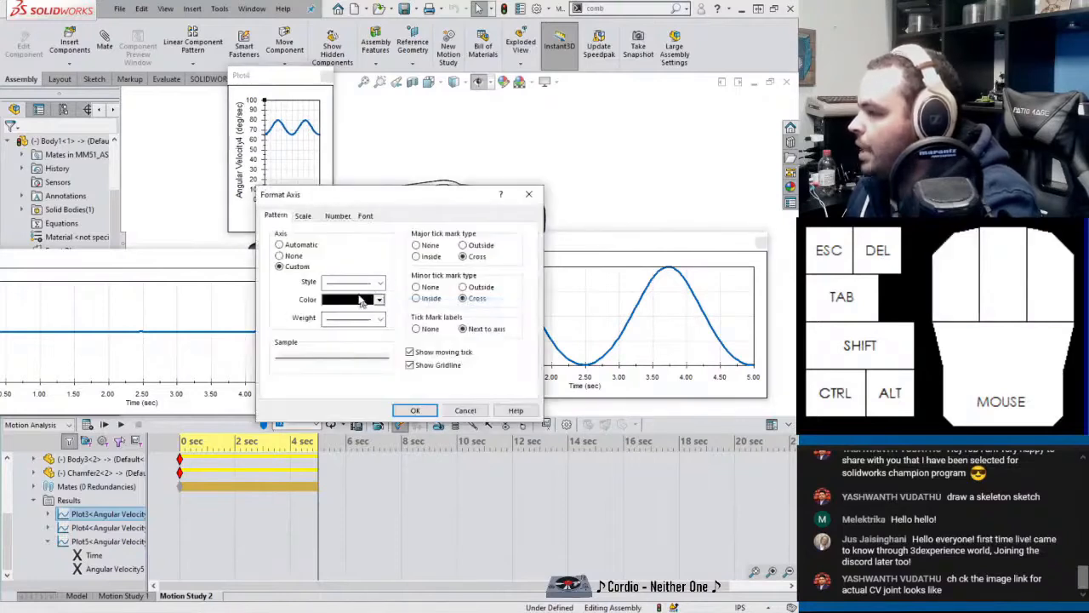
left_click(308, 217)
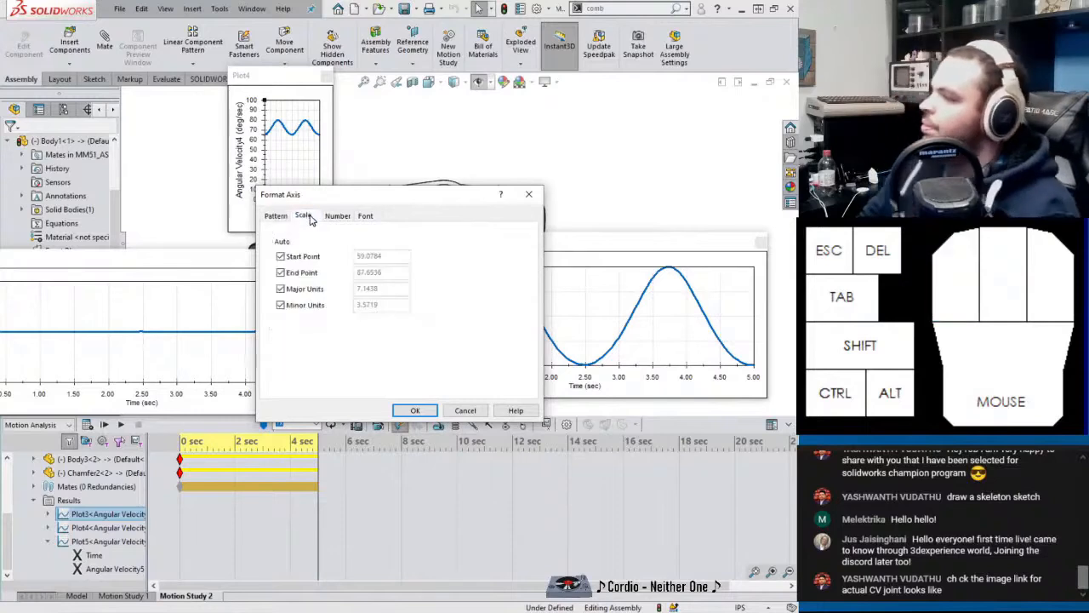
left_click(301, 273)
left_click(294, 288)
left_click(292, 304)
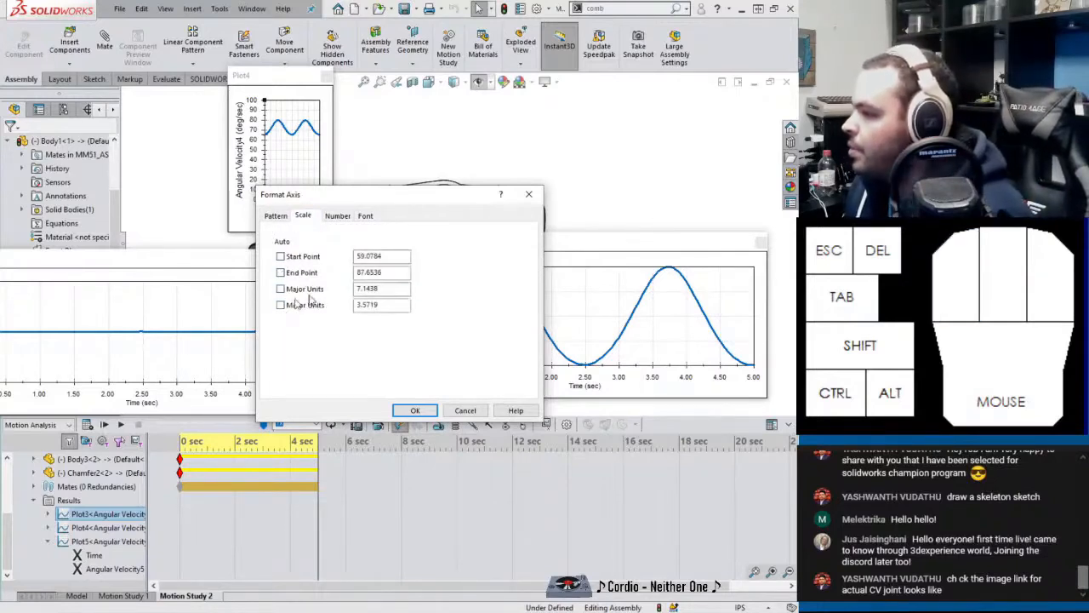
left_click(317, 256)
type("0")
key("Tab")
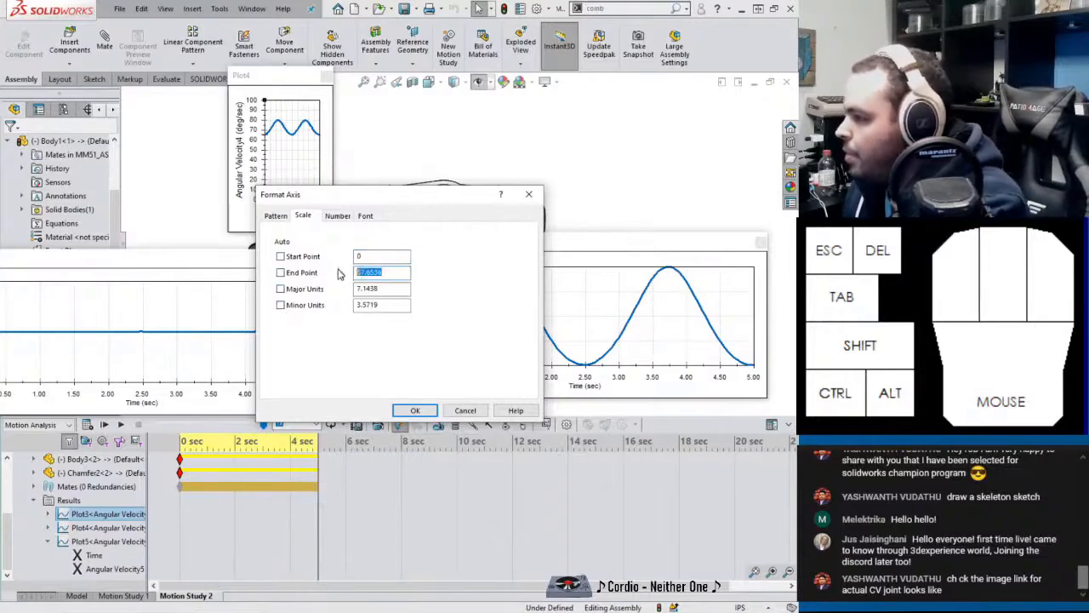
type("100")
Apply major units of 10 and minor units of 5 to Plot5's angular velocity axis.
key("Tab")
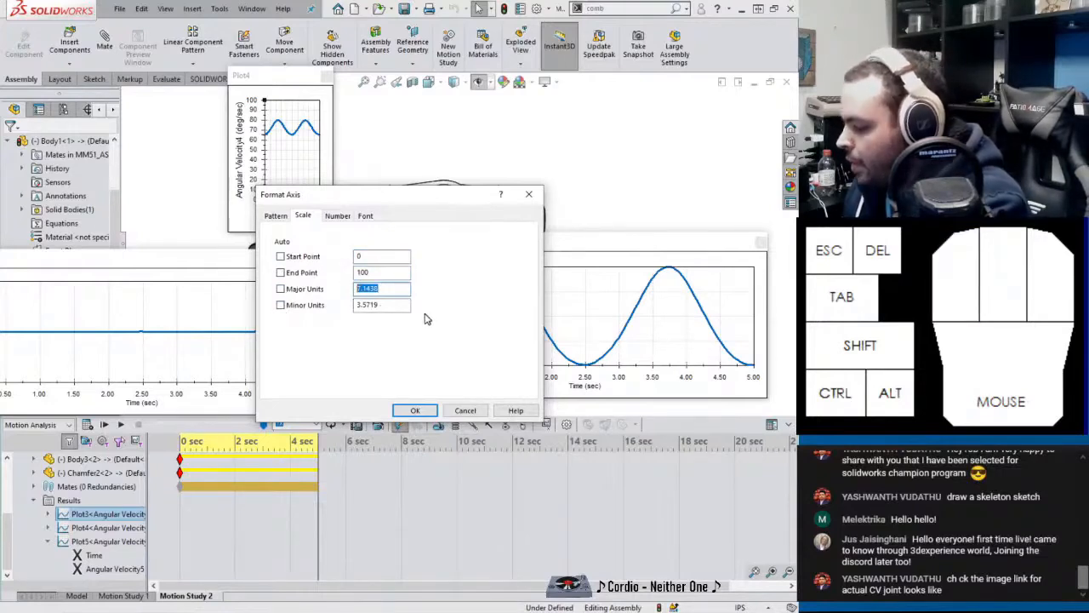
type("10")
left_click_drag(395, 304, 338, 312)
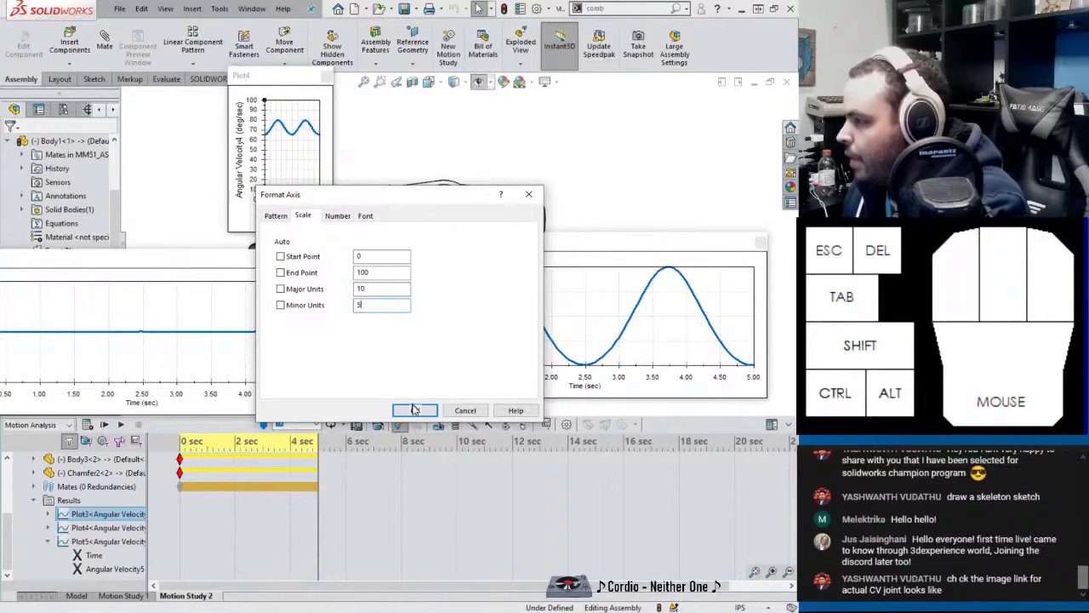
left_click(413, 409)
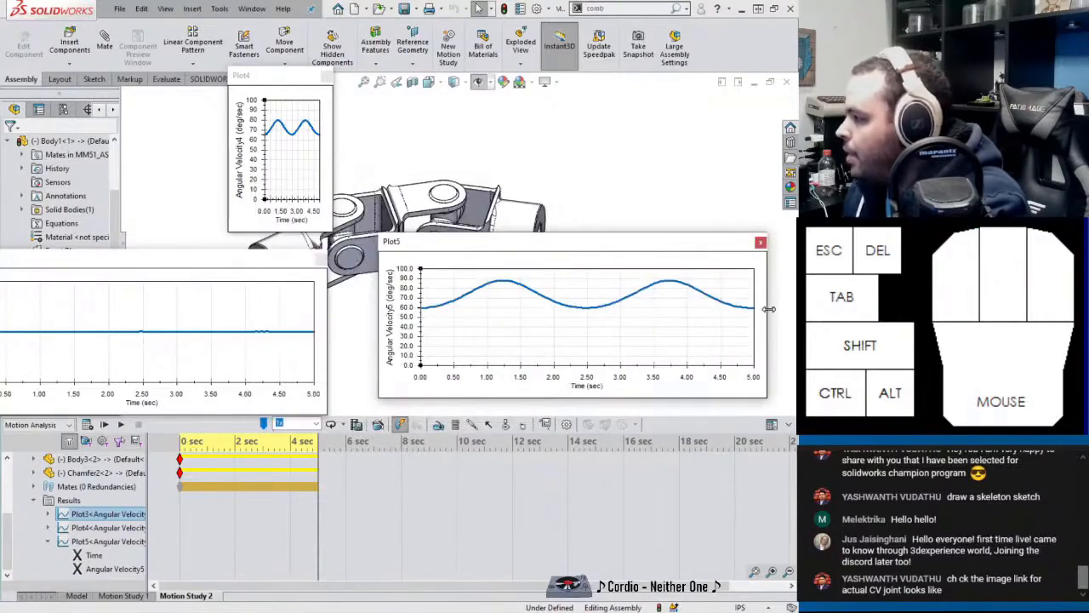
Narrow the Plot5 and Plot3 windows, placing Plot5 beside Plot4 and Plot3 beneath them.
left_click_drag(769, 309, 502, 303)
left_click_drag(438, 247, 391, 84)
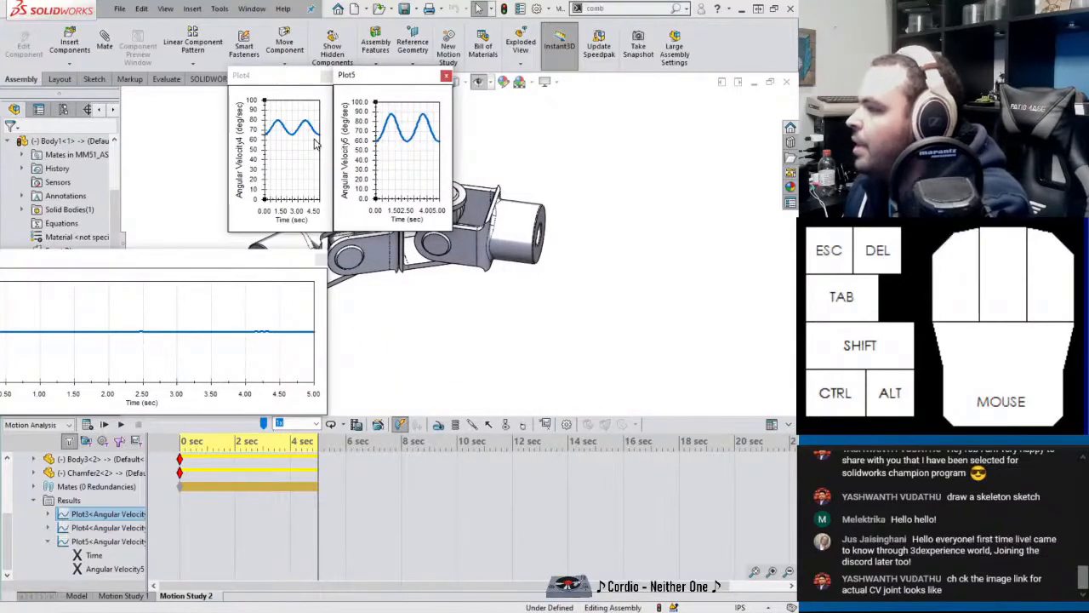
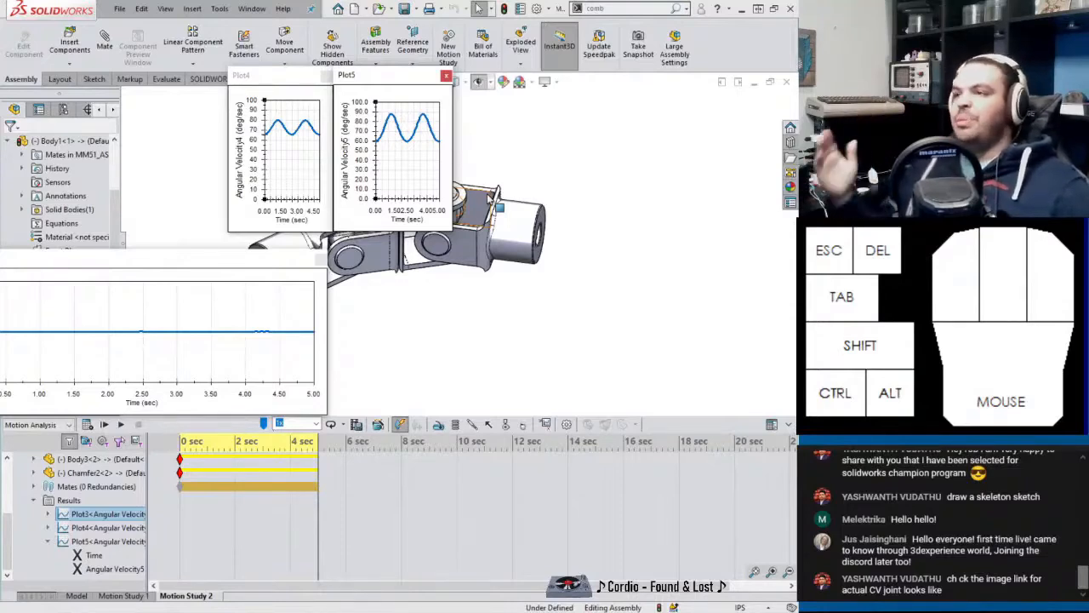
left_click(513, 306)
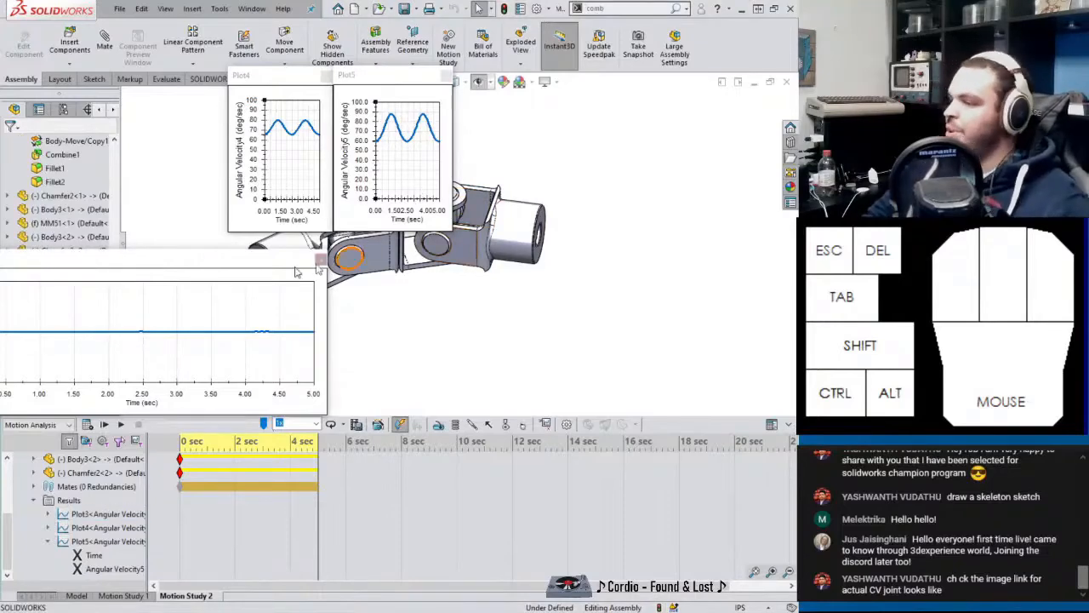
left_click_drag(254, 260, 526, 252)
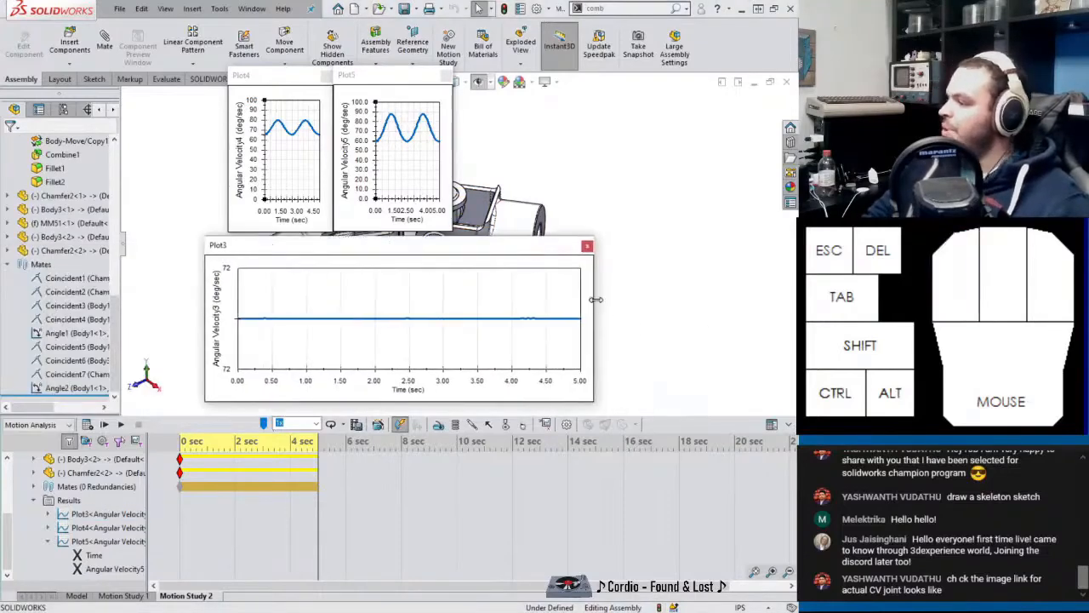
left_click_drag(595, 299, 297, 300)
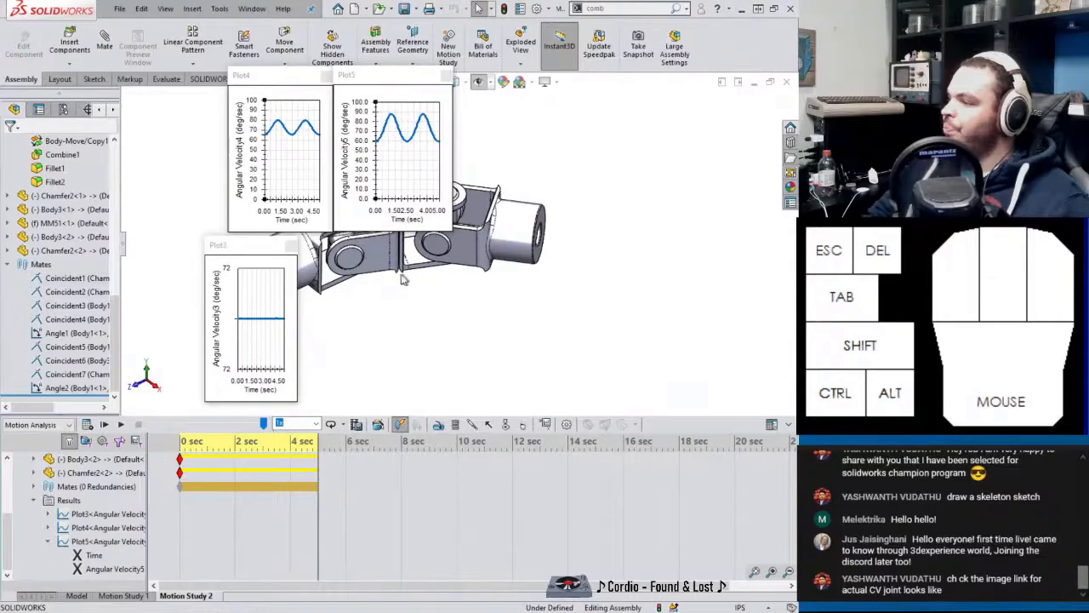
In the Body1 part, set the Z rotation angle of Body-Move/Copy1 to 180 degrees, and save and close the part.
key("ctrl+Tab")
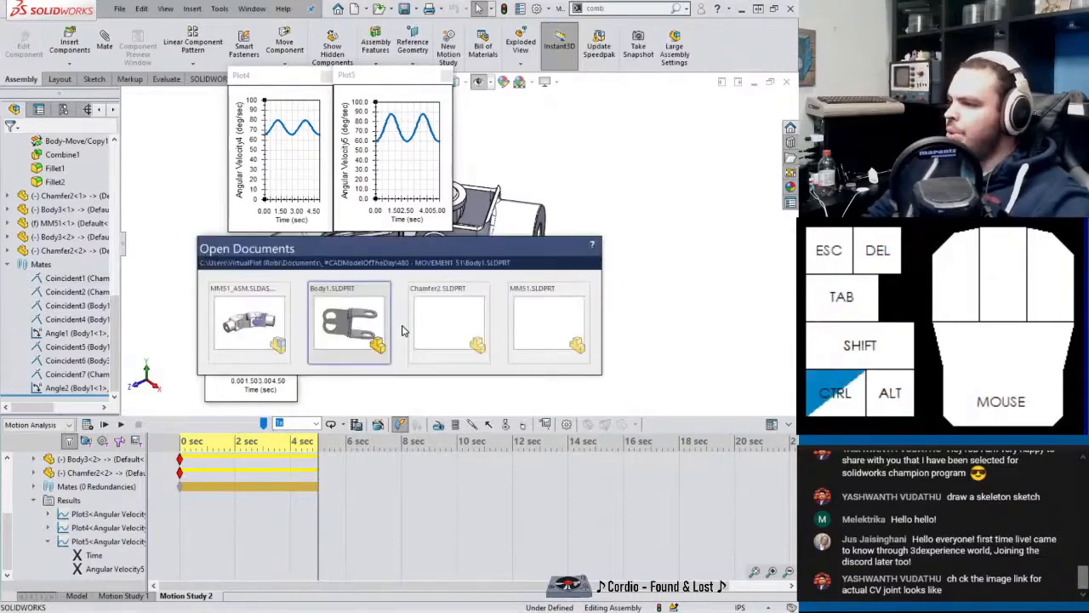
middle_click_drag(224, 442, 170, 467)
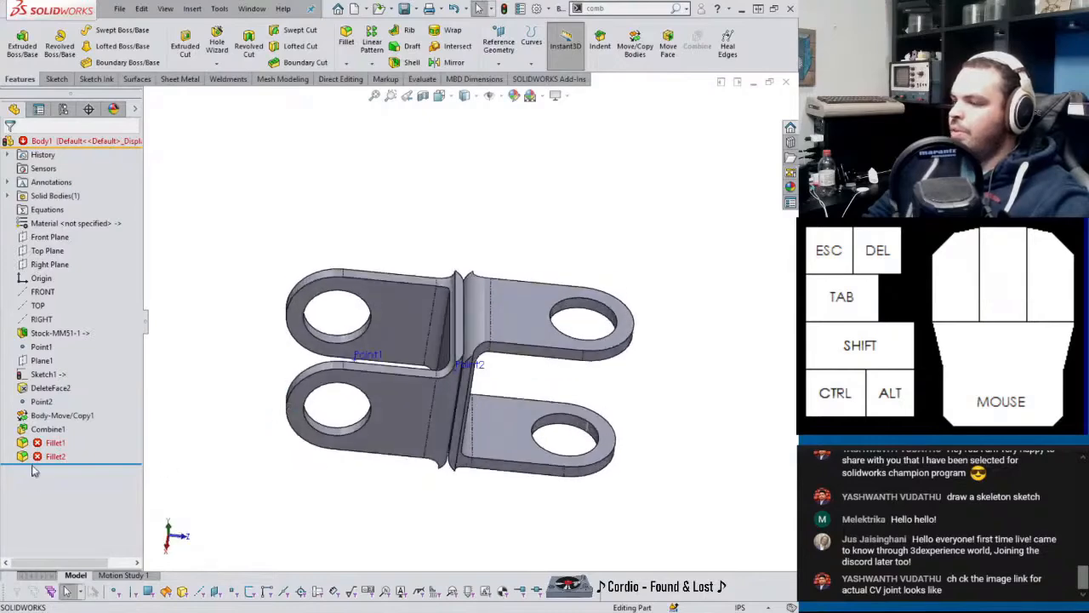
left_click(61, 416)
left_click(47, 383)
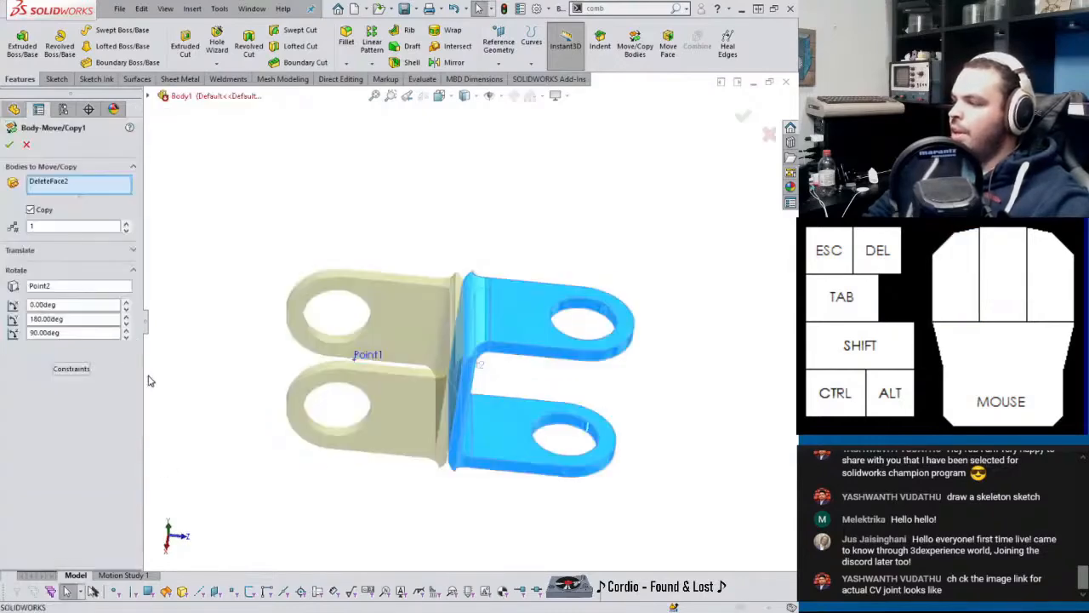
left_click_drag(65, 332, 2, 335)
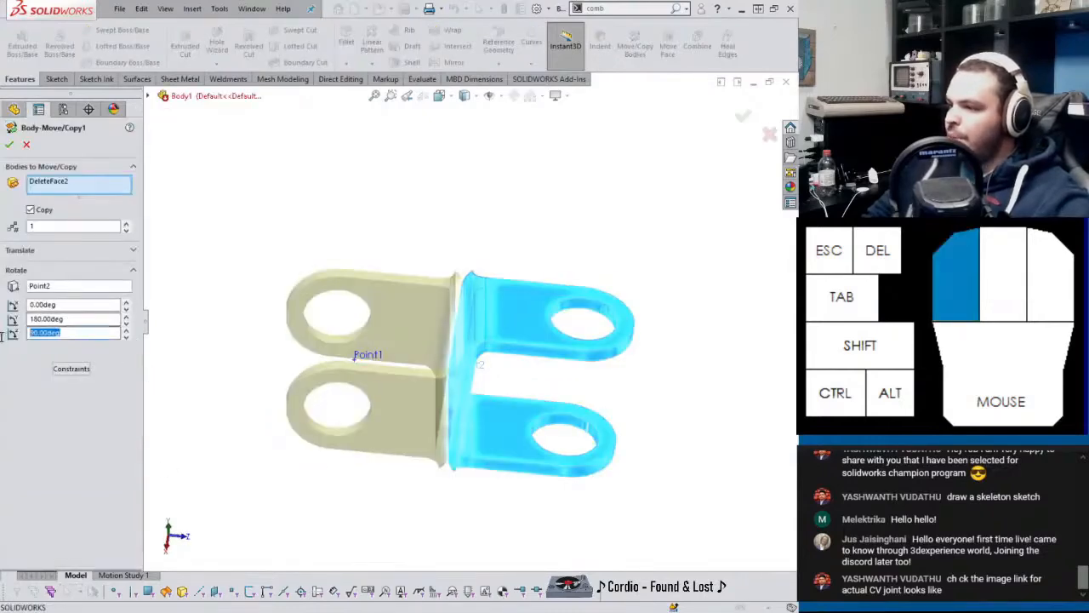
type("180")
key("Return")
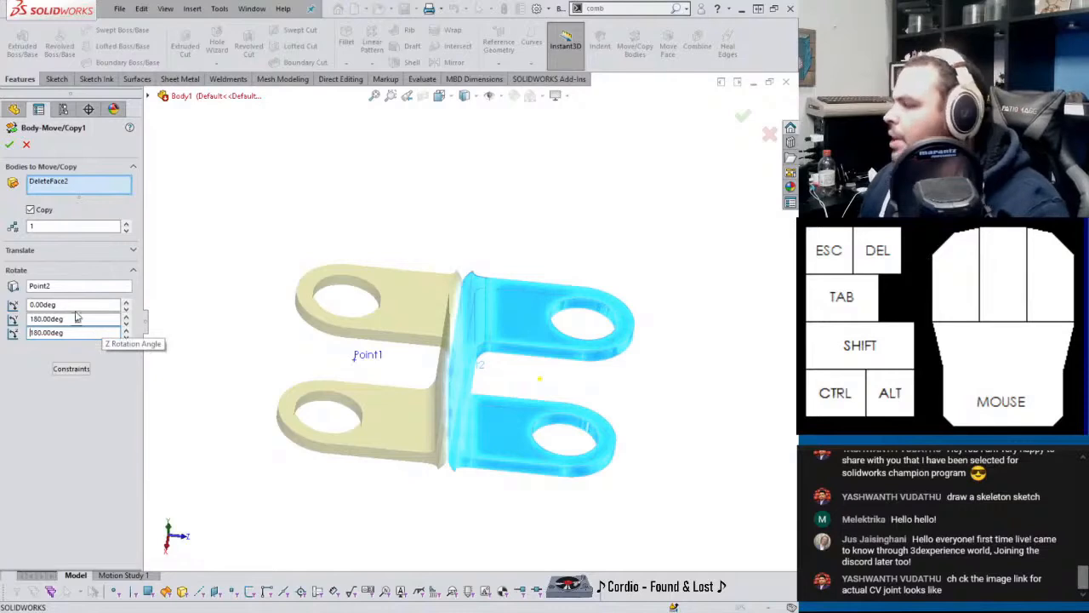
left_click(10, 144)
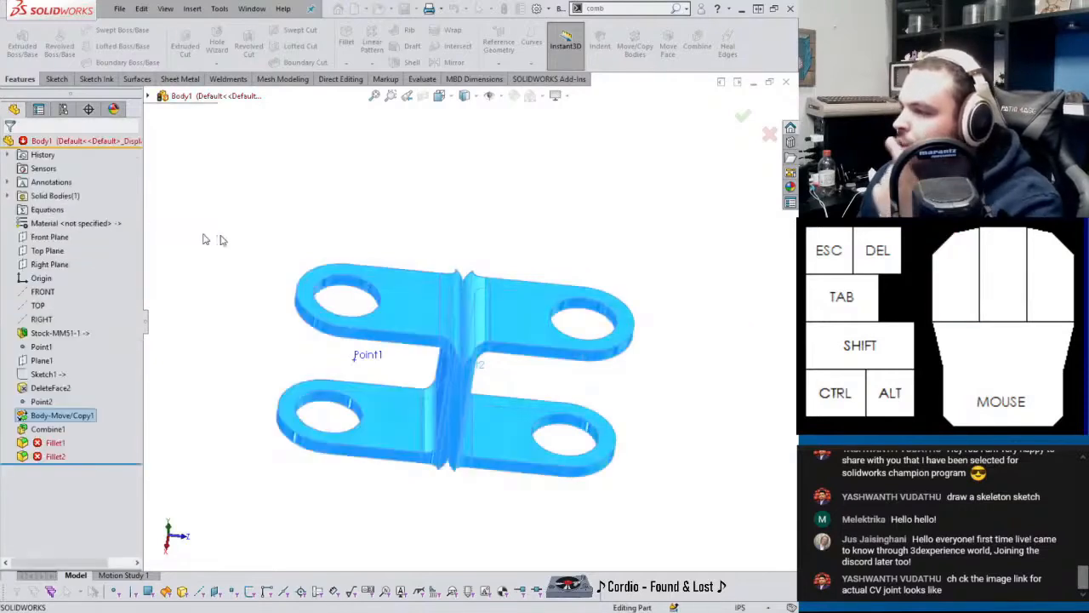
key("ctrl+s")
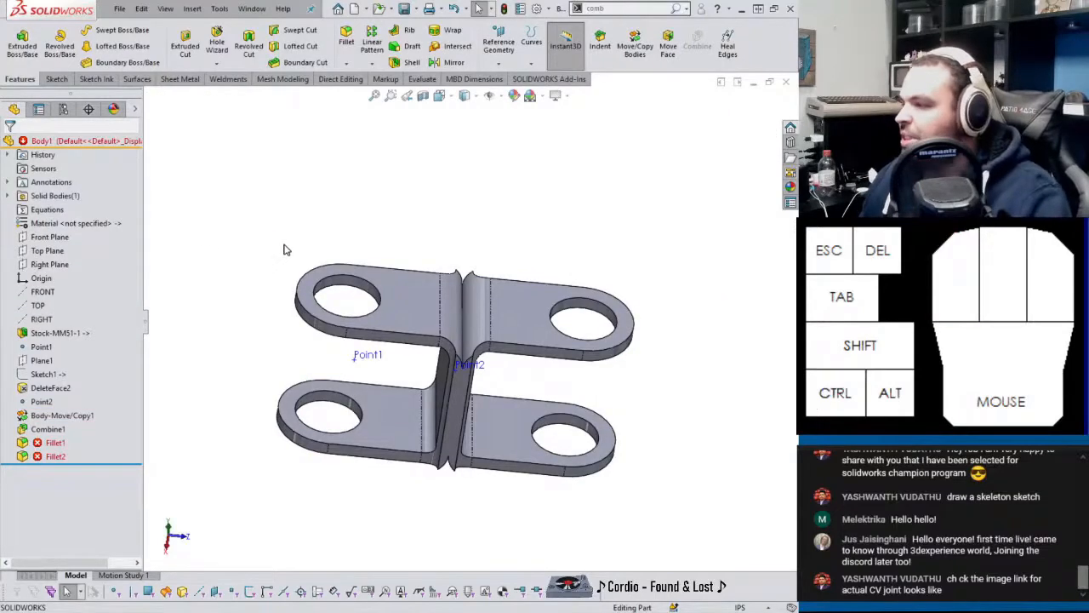
key("ctrl+w")
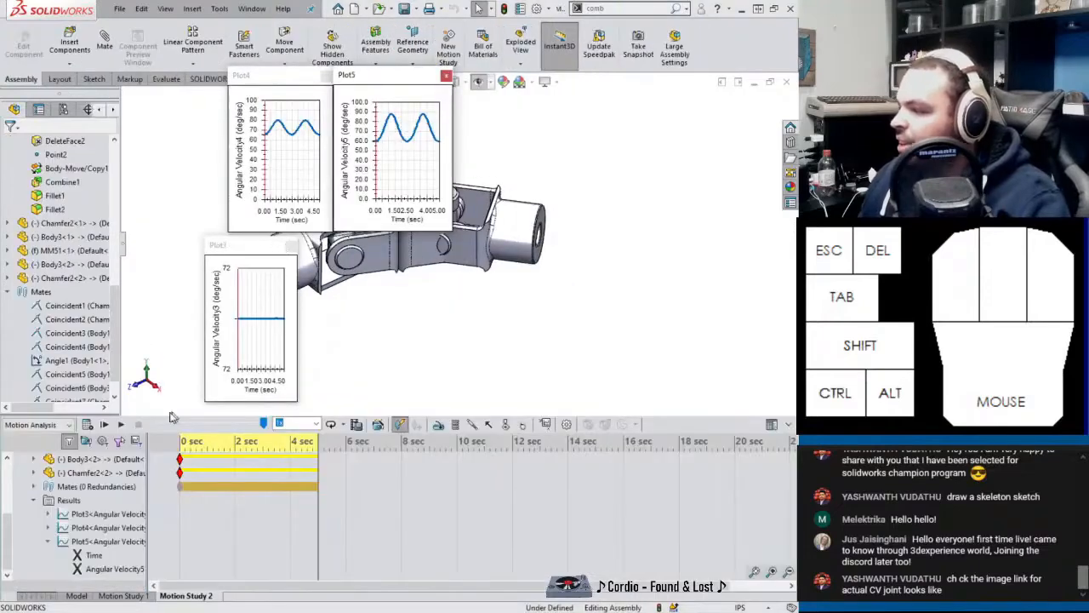
Recalculate Motion Study 2 and move the Plot3 window off the input hub.
left_click(87, 425)
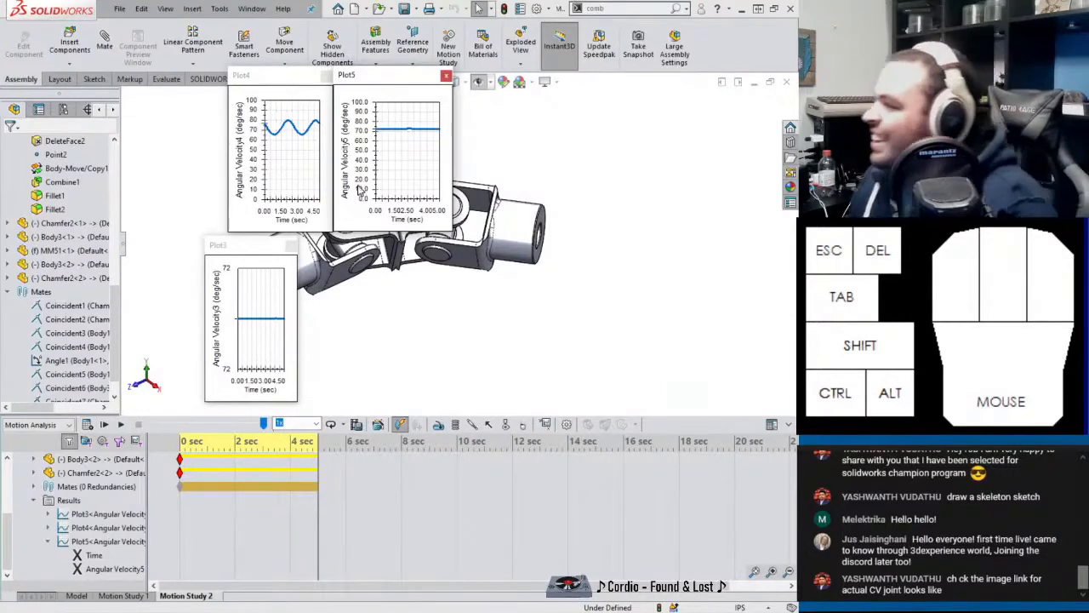
left_click_drag(223, 247, 162, 241)
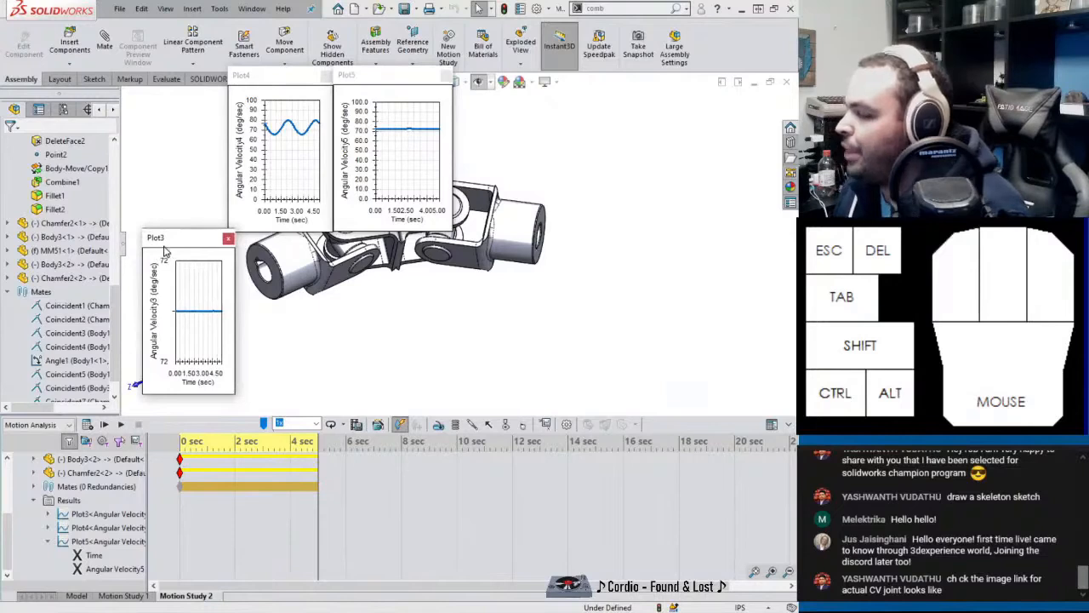
Spread the plot windows around the joint, placing Plot4 beneath the middle yoke and Plot5 beneath the output hub.
left_click_drag(413, 81, 685, 254)
left_click_drag(280, 91, 409, 285)
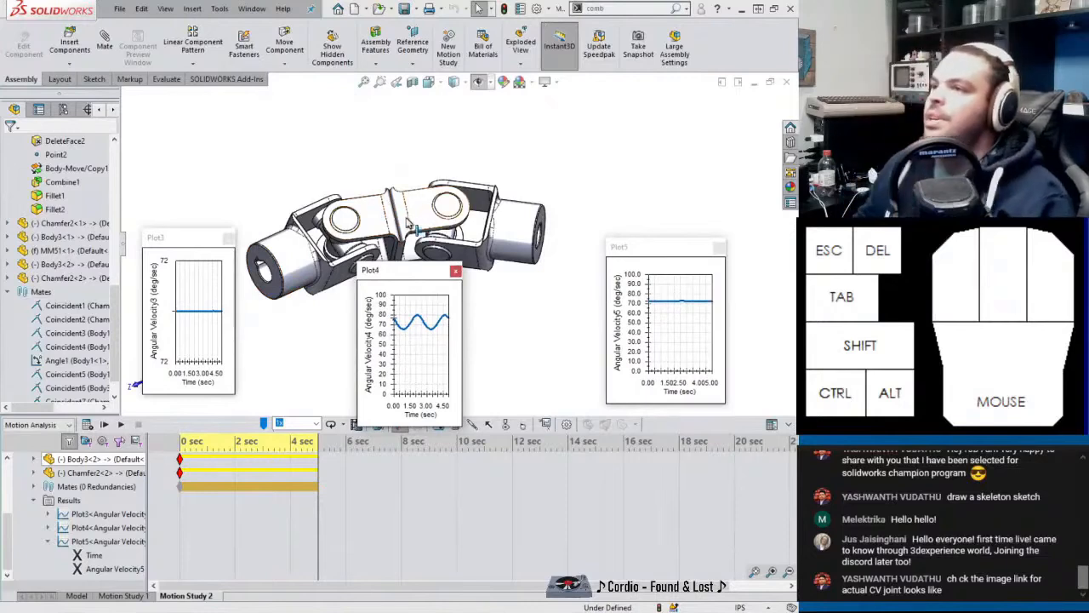
left_click_drag(408, 270, 399, 295)
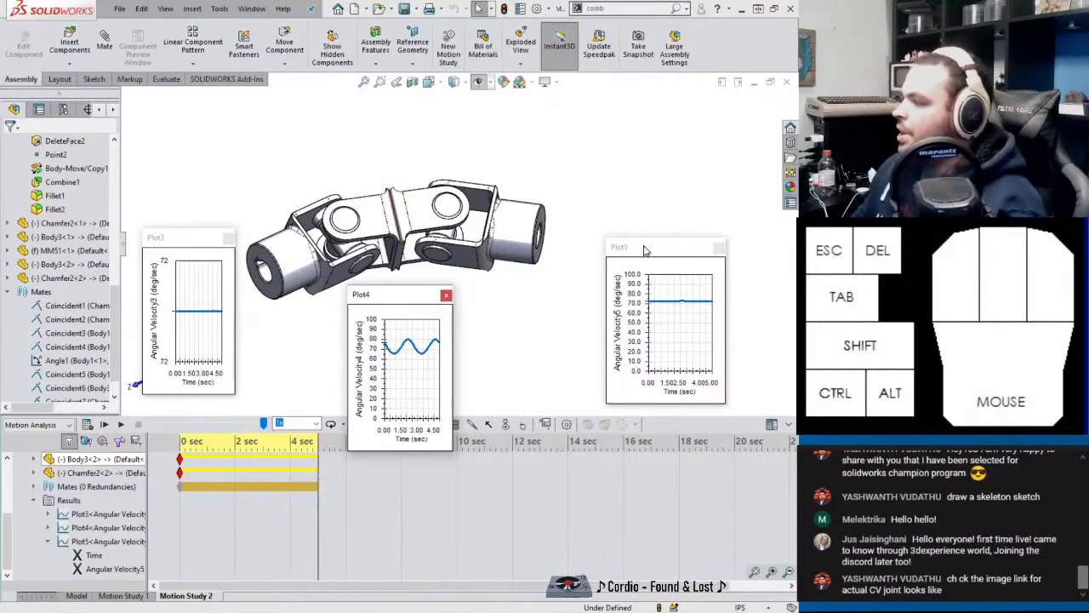
left_click_drag(644, 249, 594, 279)
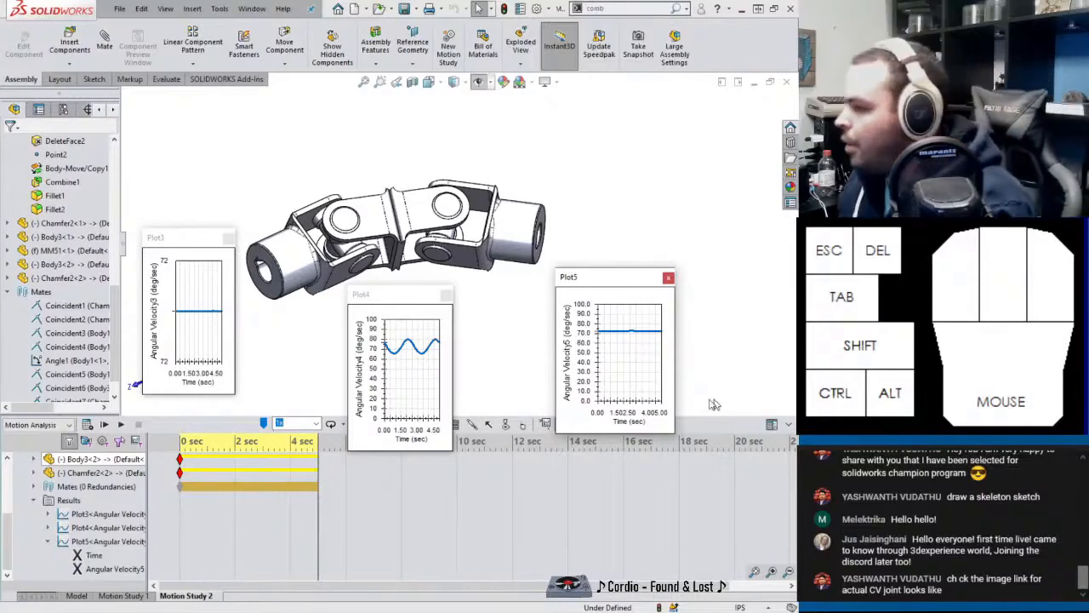
Close the Plot3, Plot4 and Plot5 windows.
left_click(229, 240)
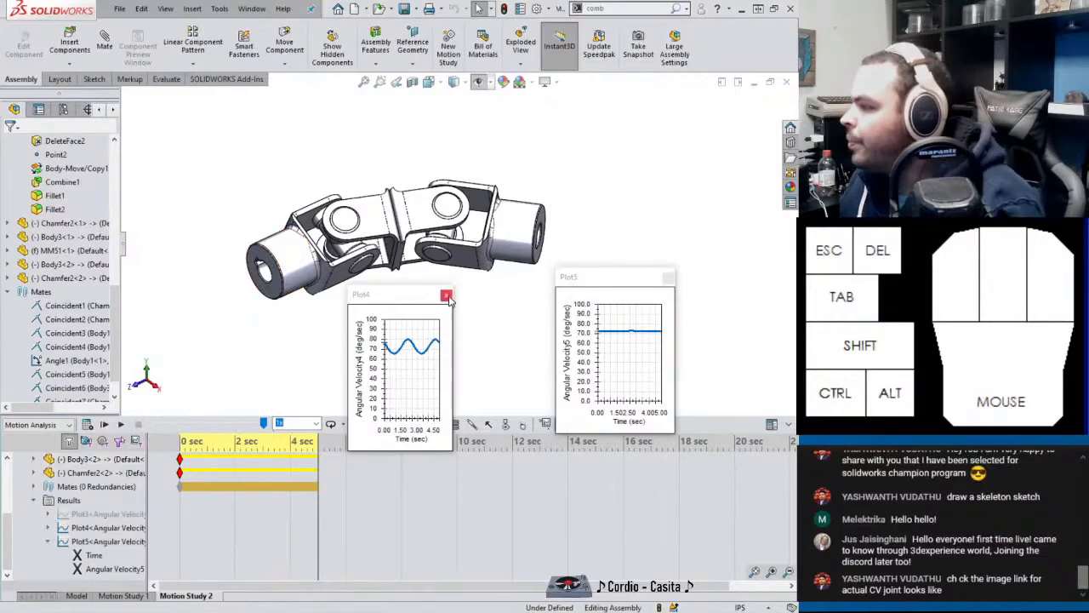
left_click(446, 296)
left_click(669, 278)
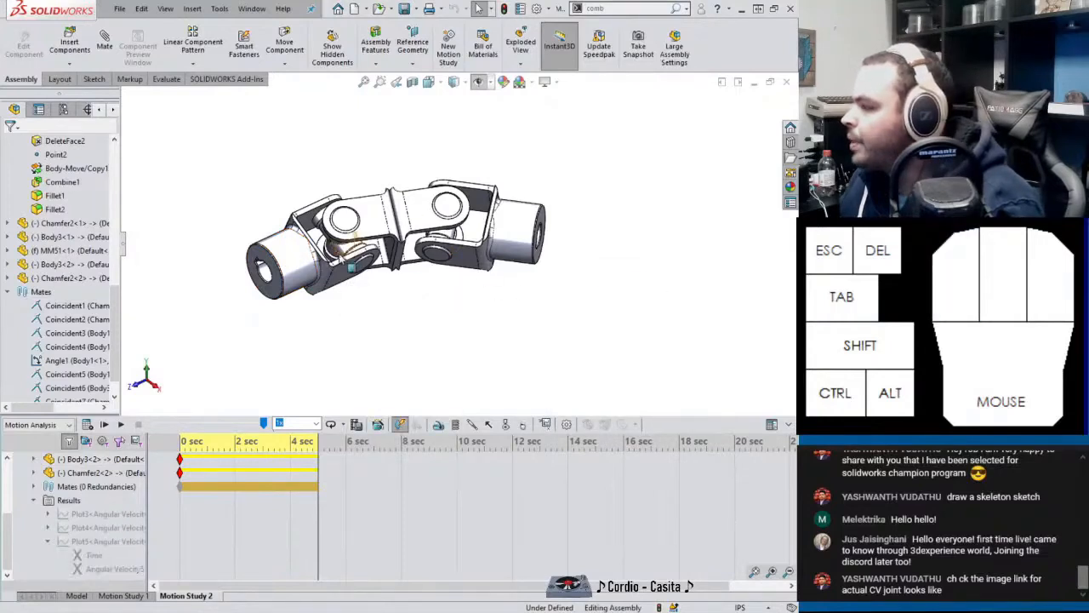
Save a named view 1 that shows the joint enlarged, with both end hubs angled symmetrically about the middle yoke.
middle_click_drag(362, 274, 387, 251)
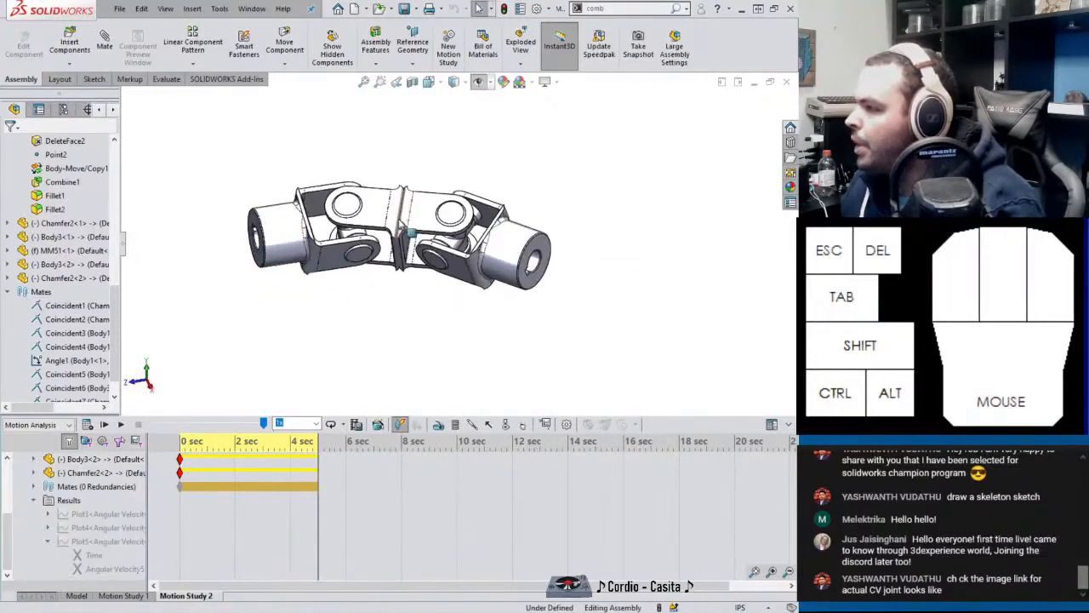
scroll(369, 166, "down", 3)
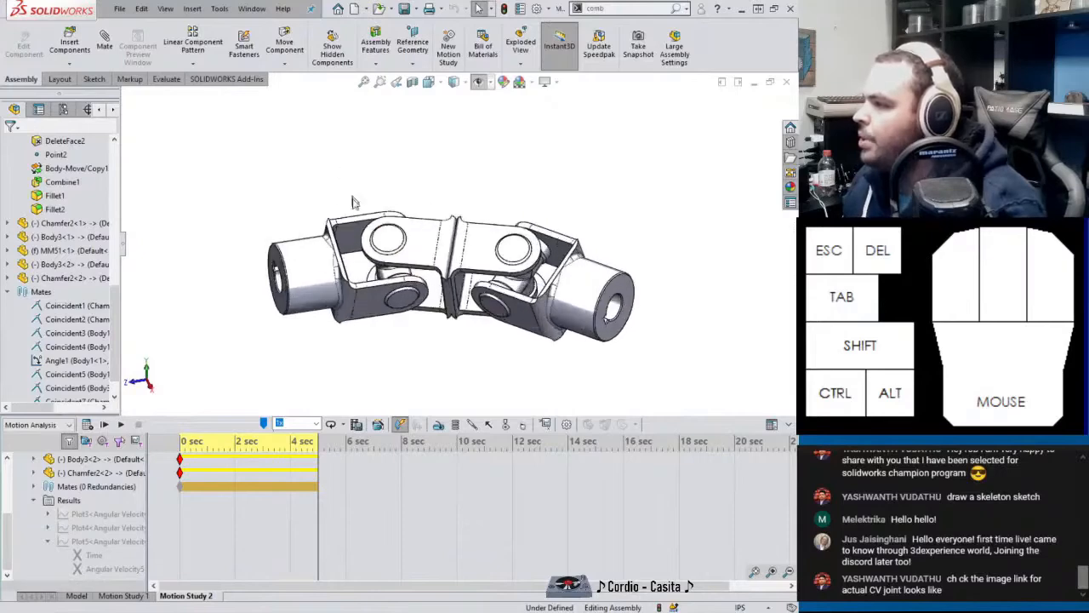
middle_click_drag(440, 315, 451, 313)
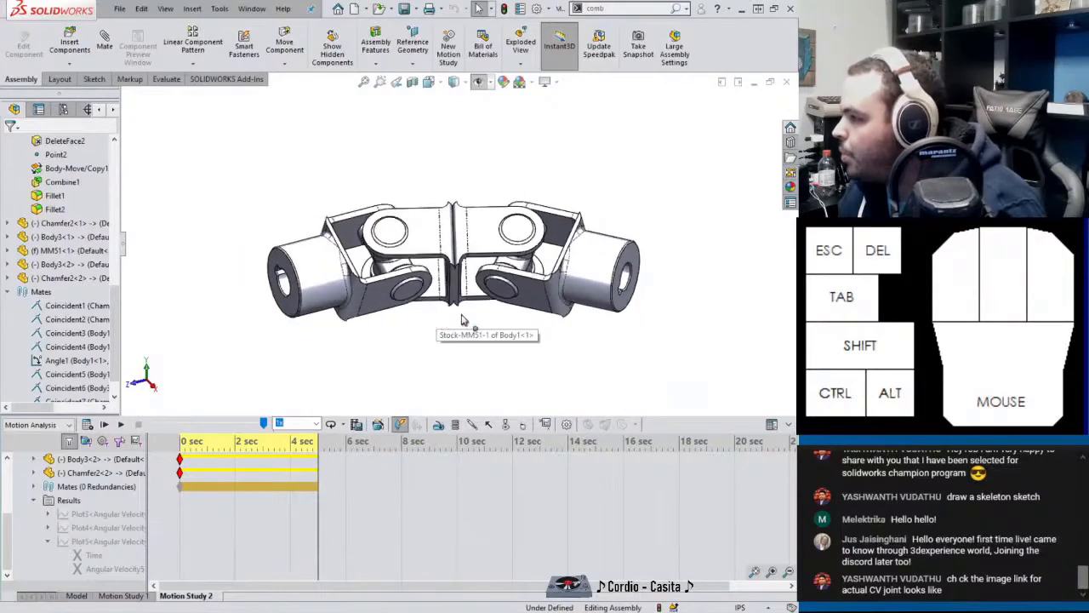
scroll(477, 311, "down", 3)
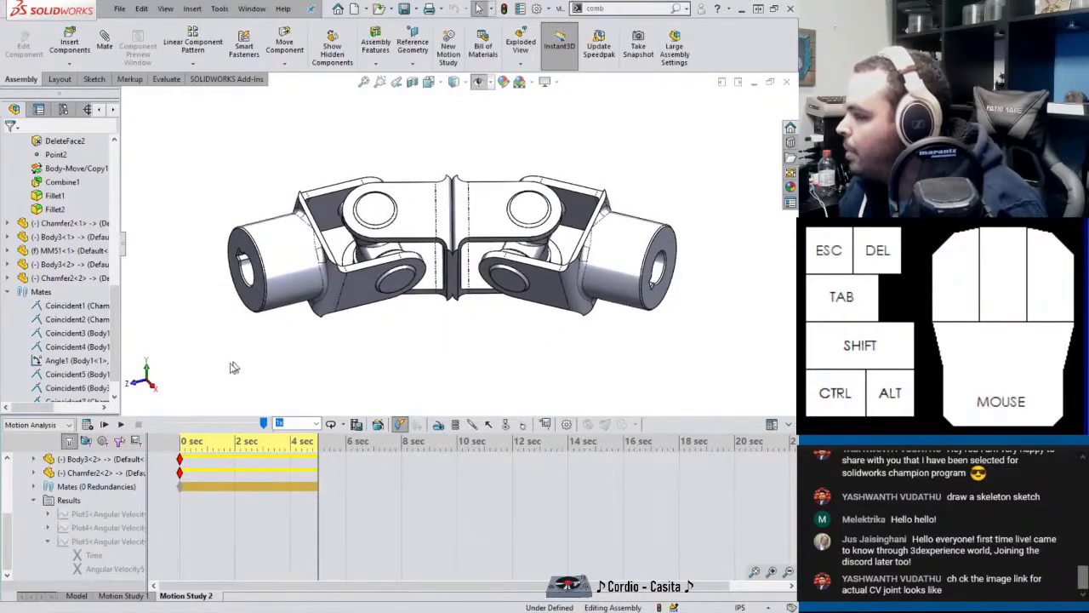
scroll(217, 511, "up", 3)
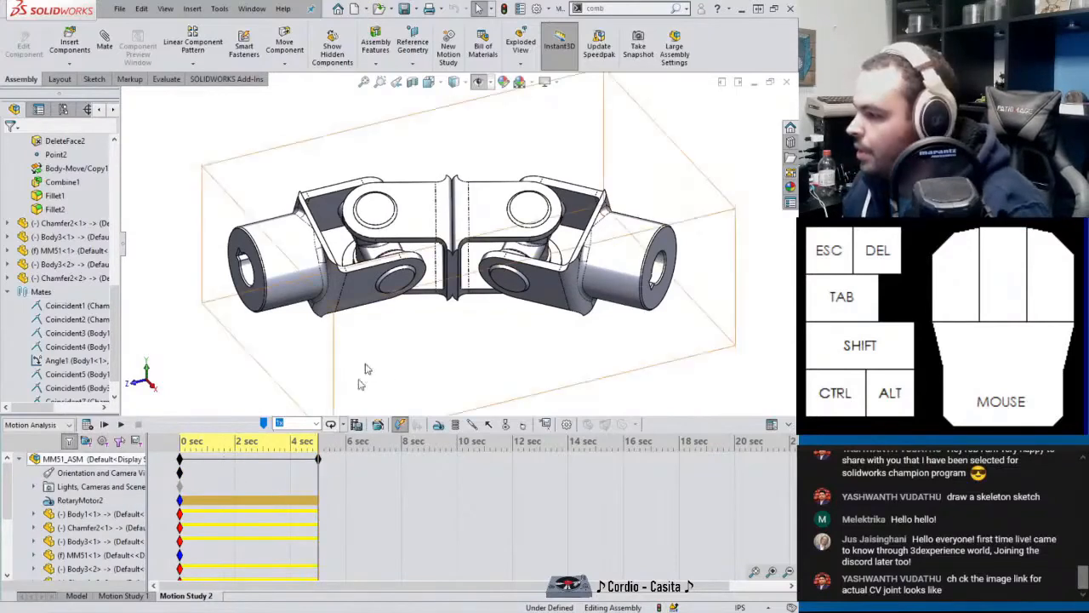
key("space")
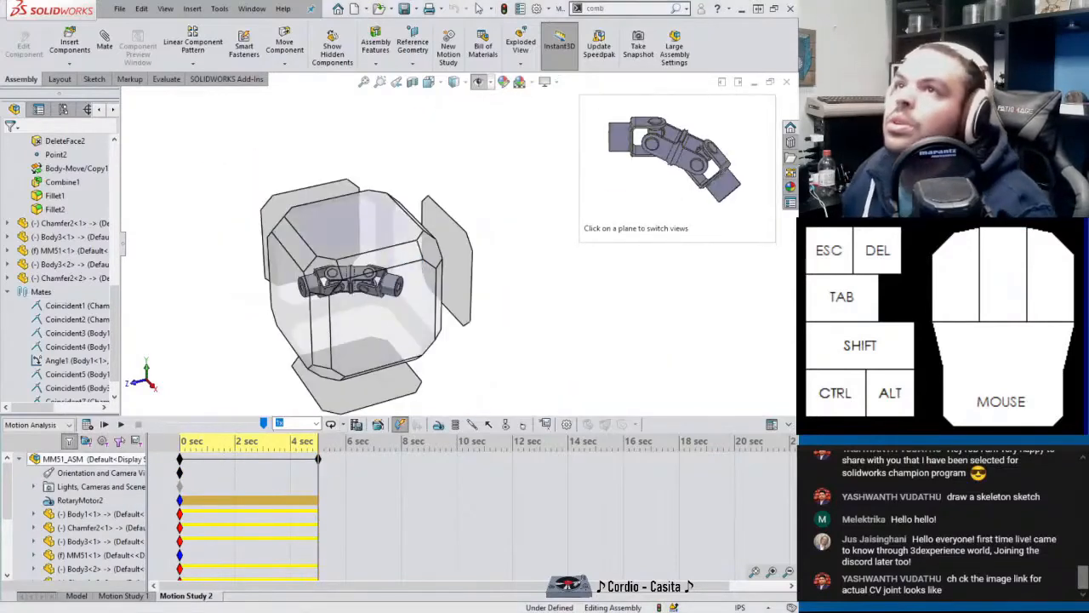
left_click_drag(273, 0, 435, 148)
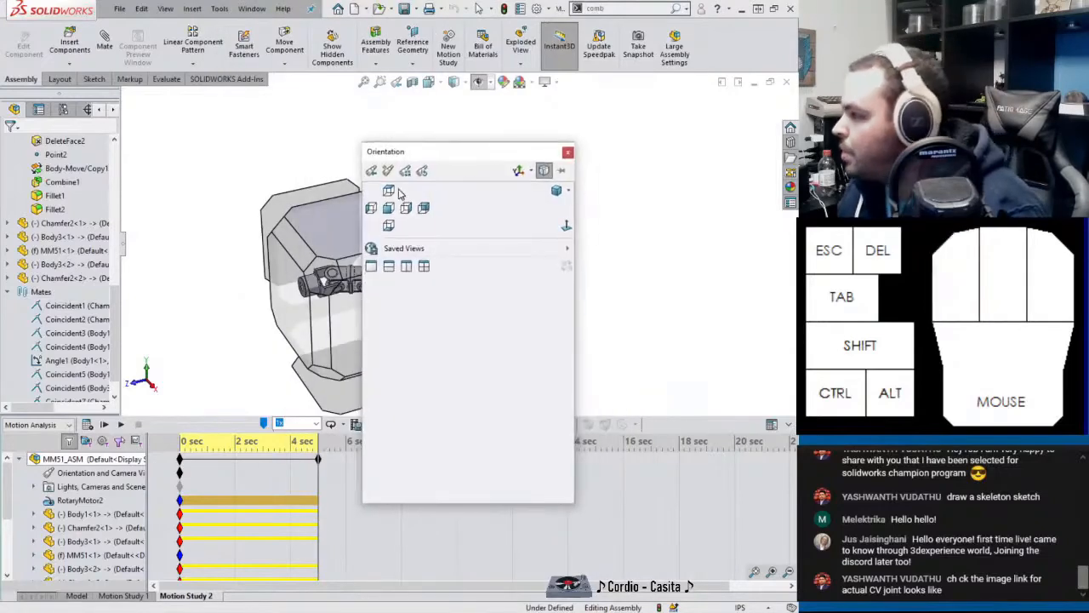
left_click(389, 172)
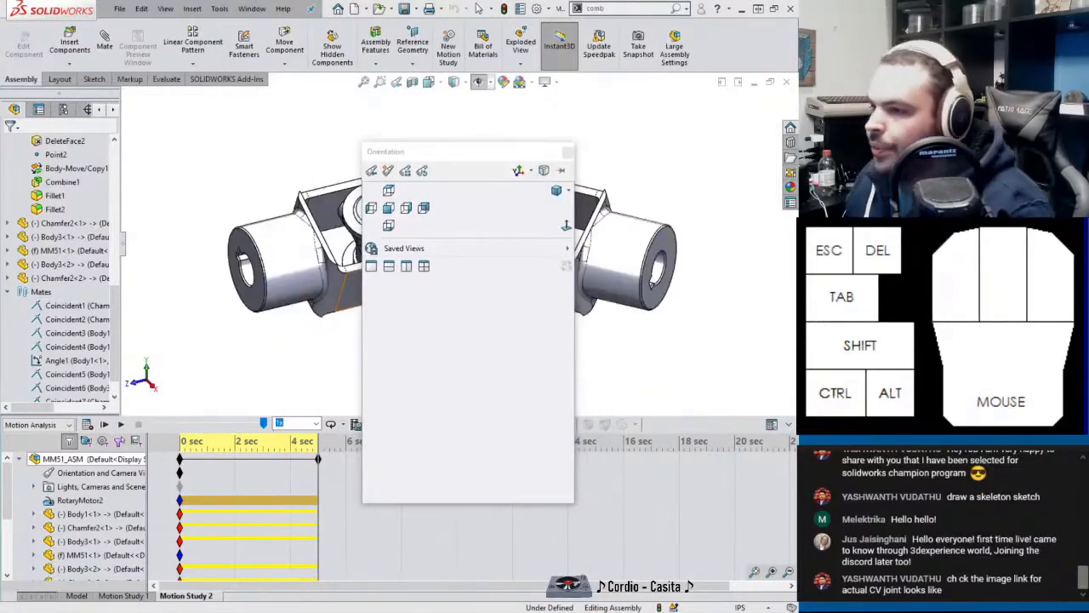
left_click_drag(155, 271, 405, 235)
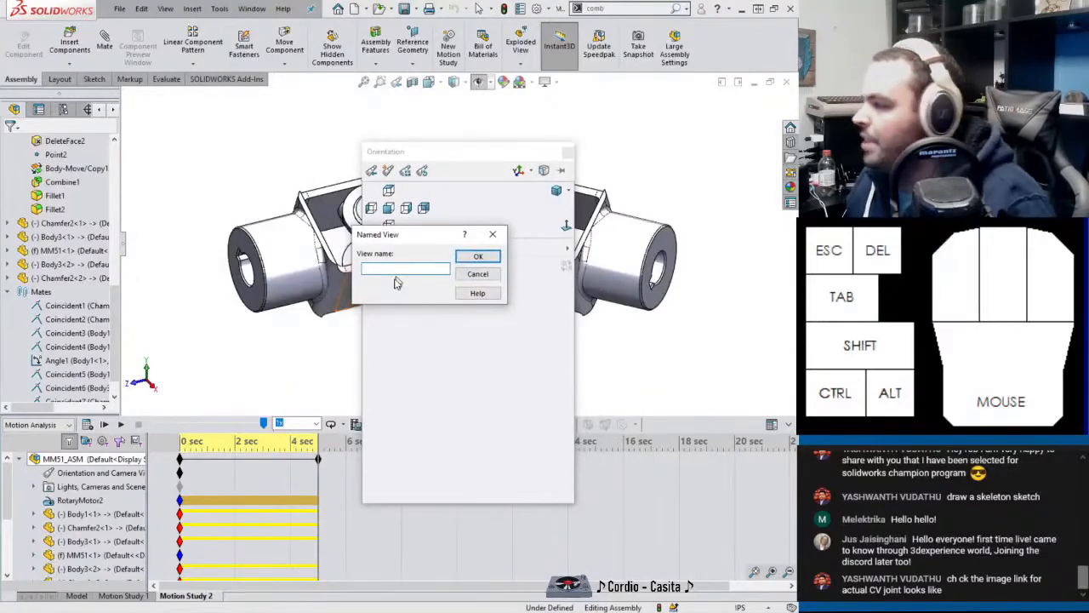
left_click(479, 256)
left_click(567, 158)
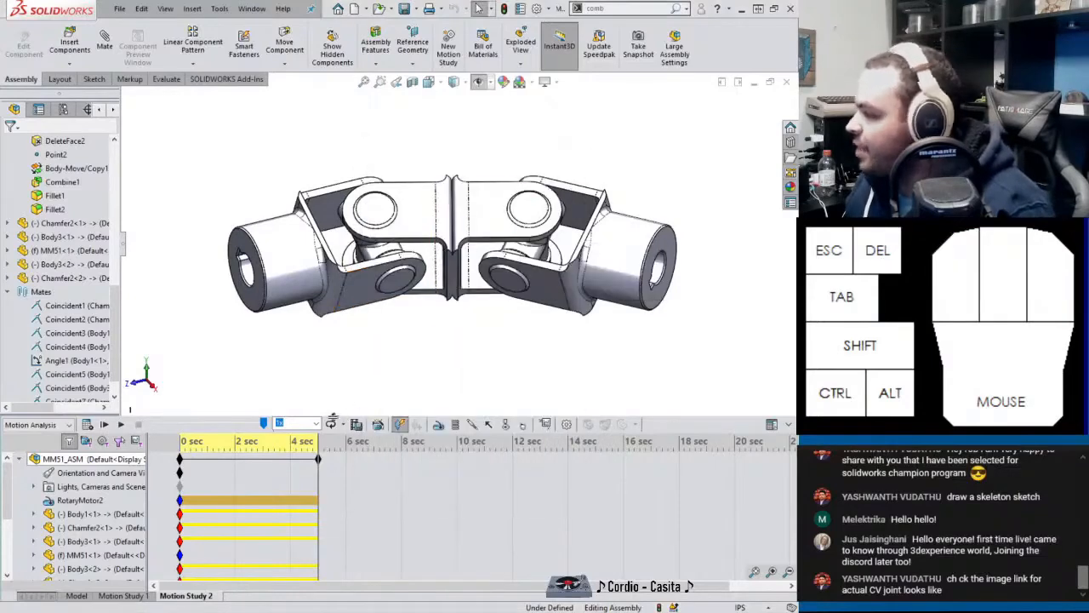
Return the motion study to 0 seconds, recall saved view 1 and replace the starting view orientation key with it.
left_click_drag(313, 481, 164, 482)
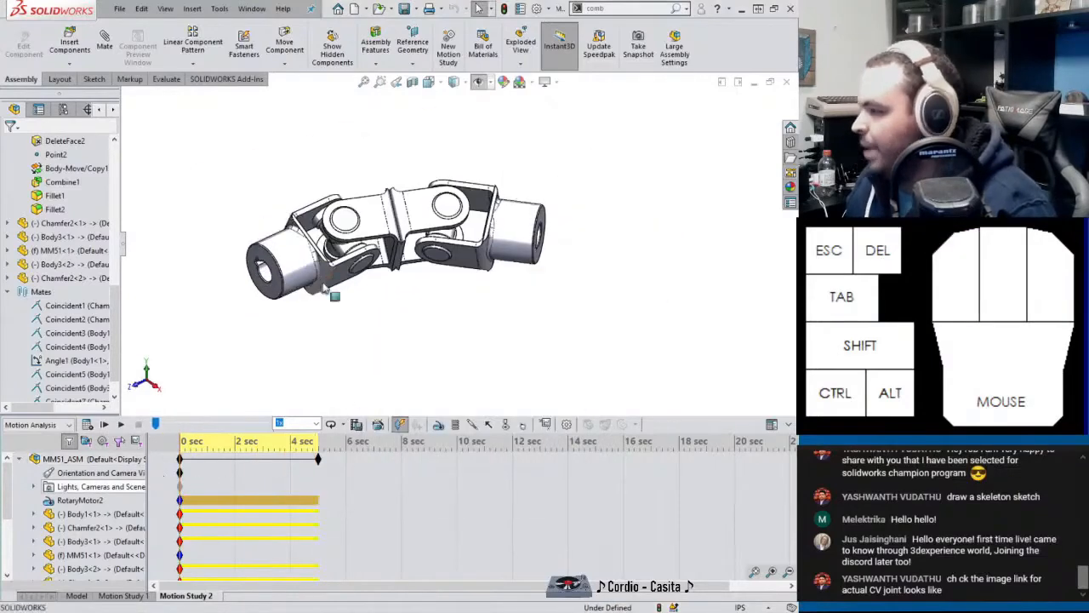
left_click(331, 340)
key("space")
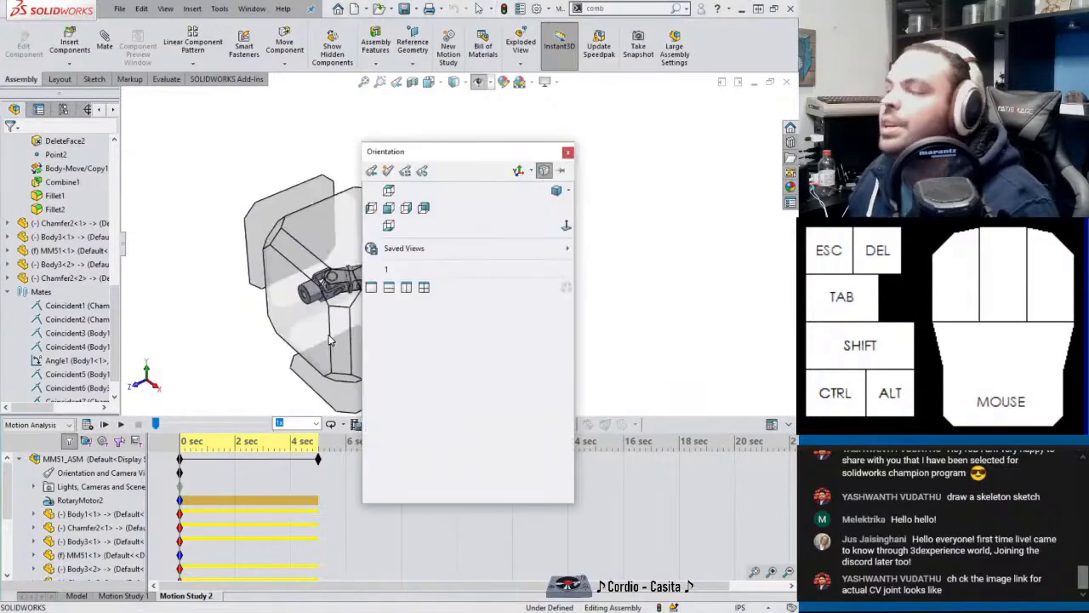
left_click(387, 268)
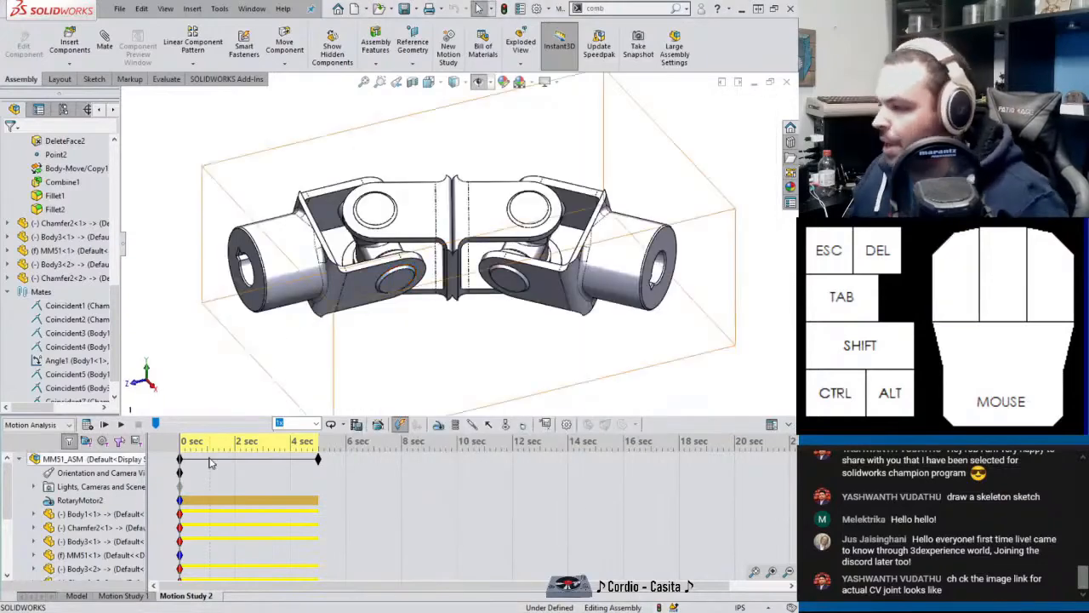
right_click(180, 473)
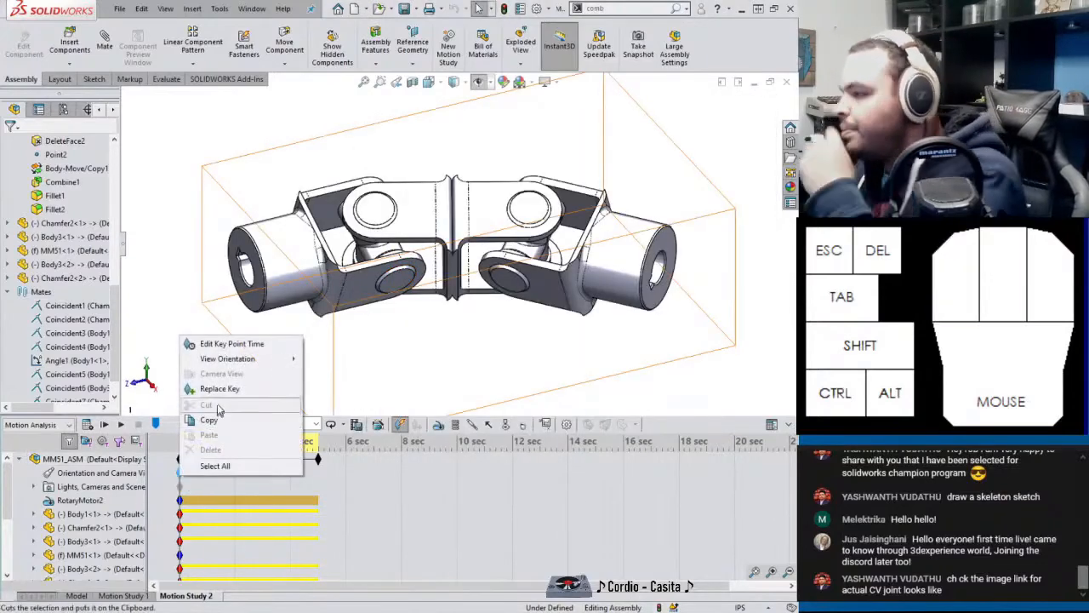
left_click(213, 389)
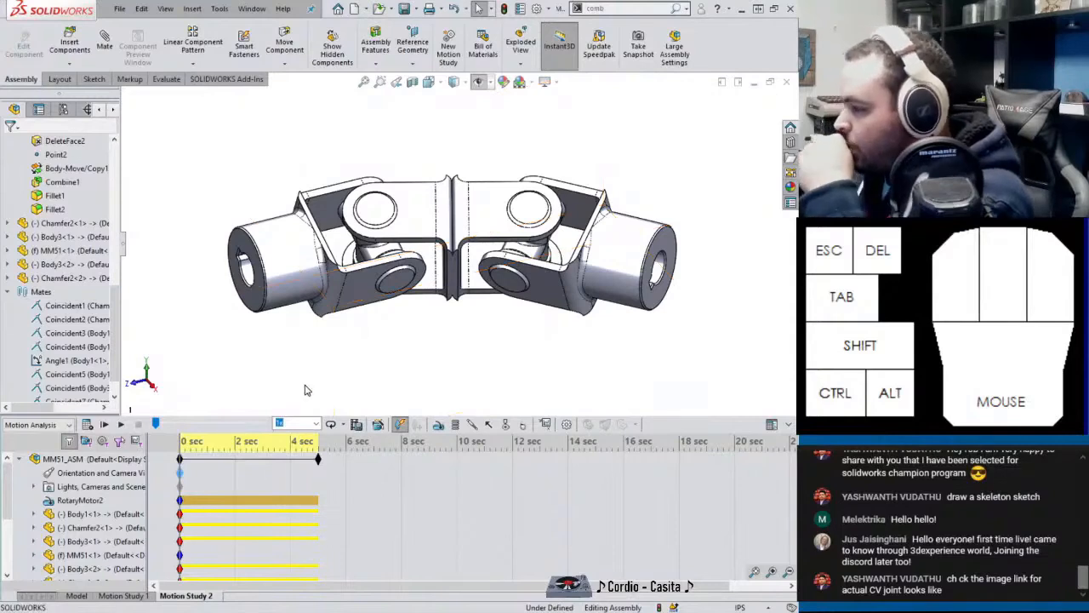
Collapse the assembly's feature tree, fit the joint to the enlarged area and replace the 0-second view orientation key with this view.
left_click(122, 246)
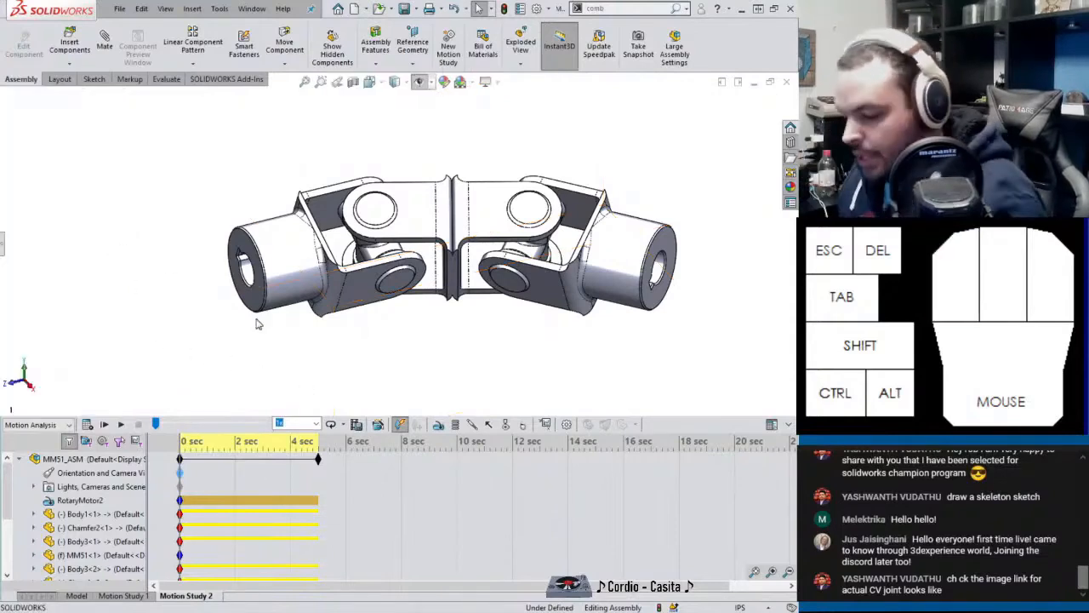
right_click(180, 475)
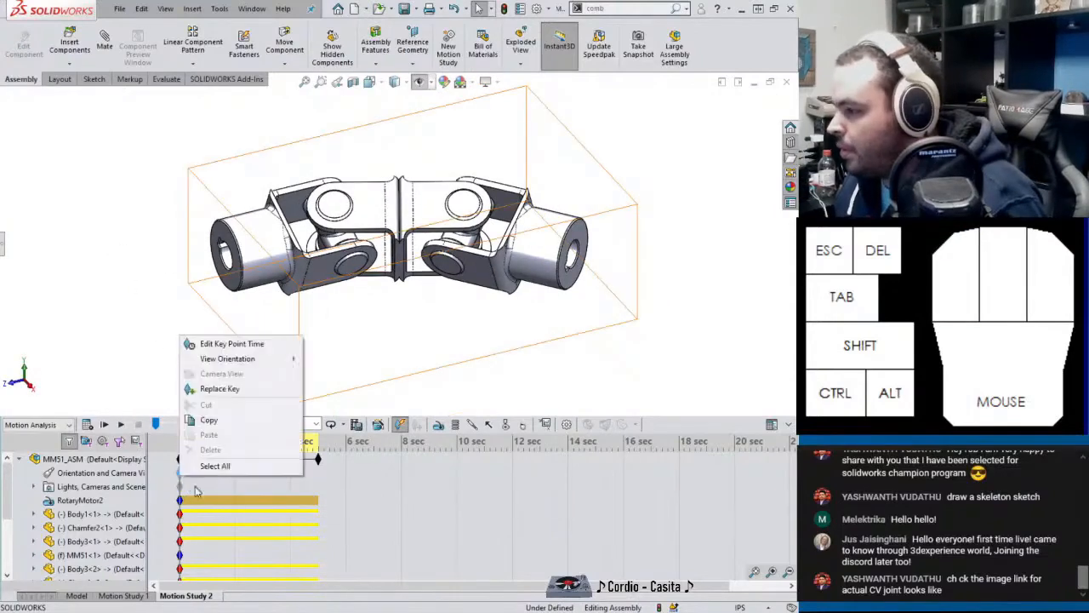
left_click(220, 390)
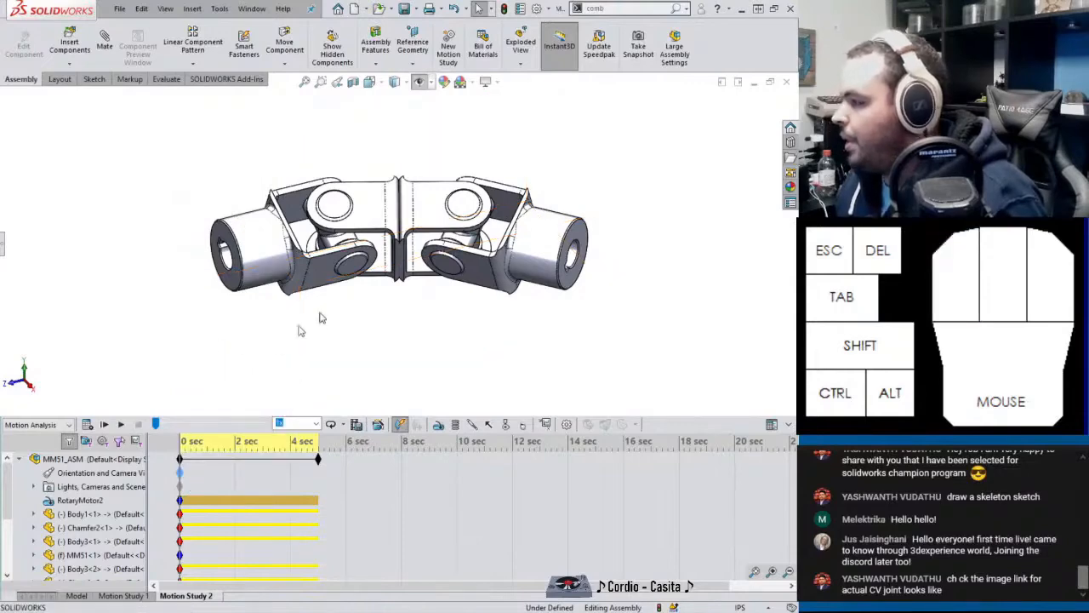
Open the middle yoke's Body1 part from the assembly, select Fillet1 to check it, and save all open documents.
left_click(386, 213)
left_click(415, 137)
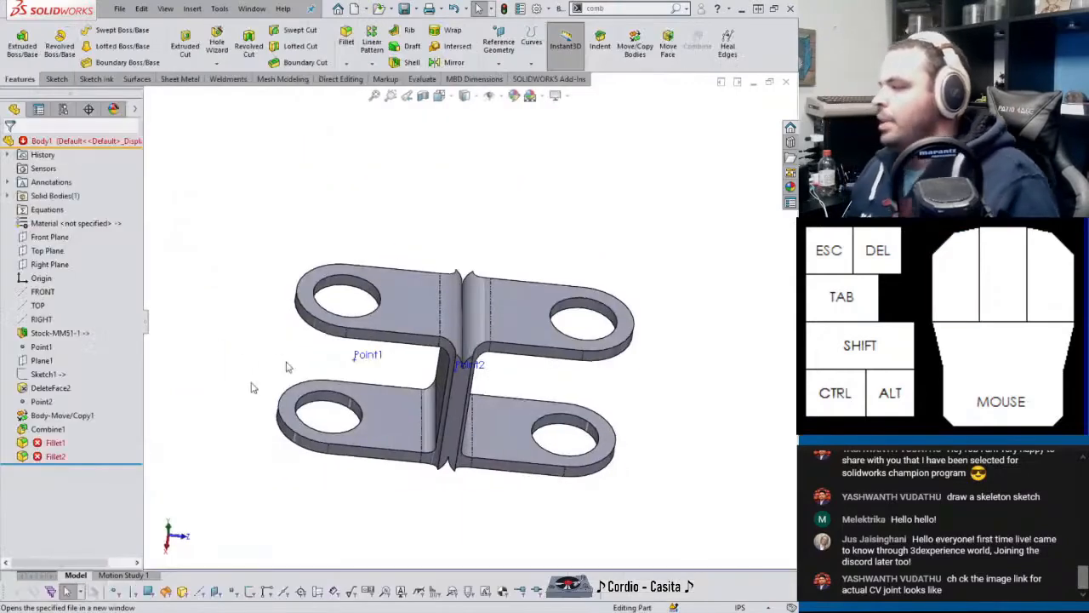
left_click(59, 444)
left_click(39, 443)
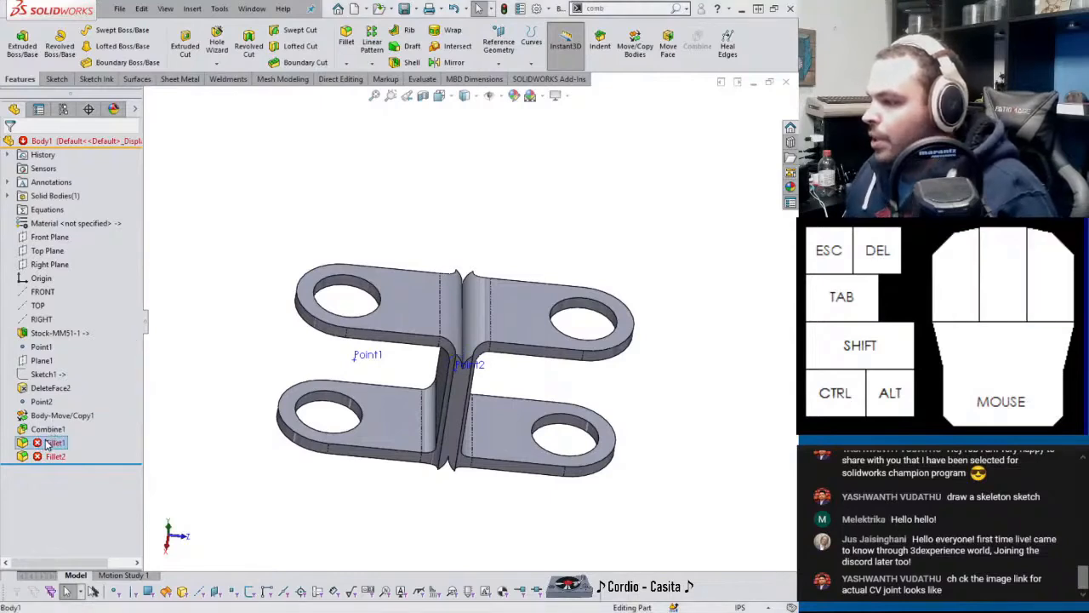
left_click(197, 420)
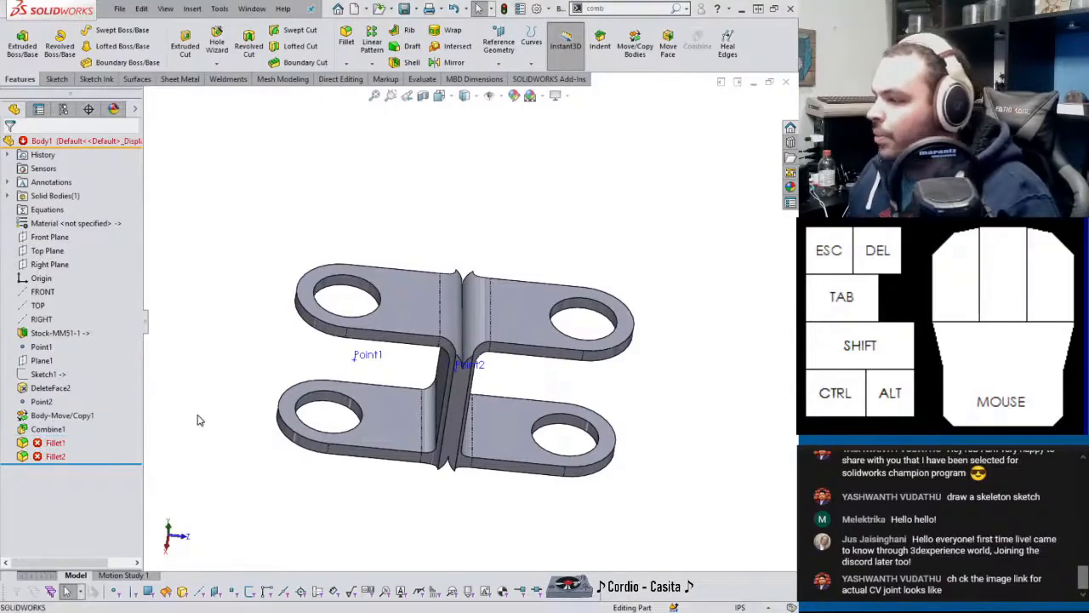
left_click(119, 8)
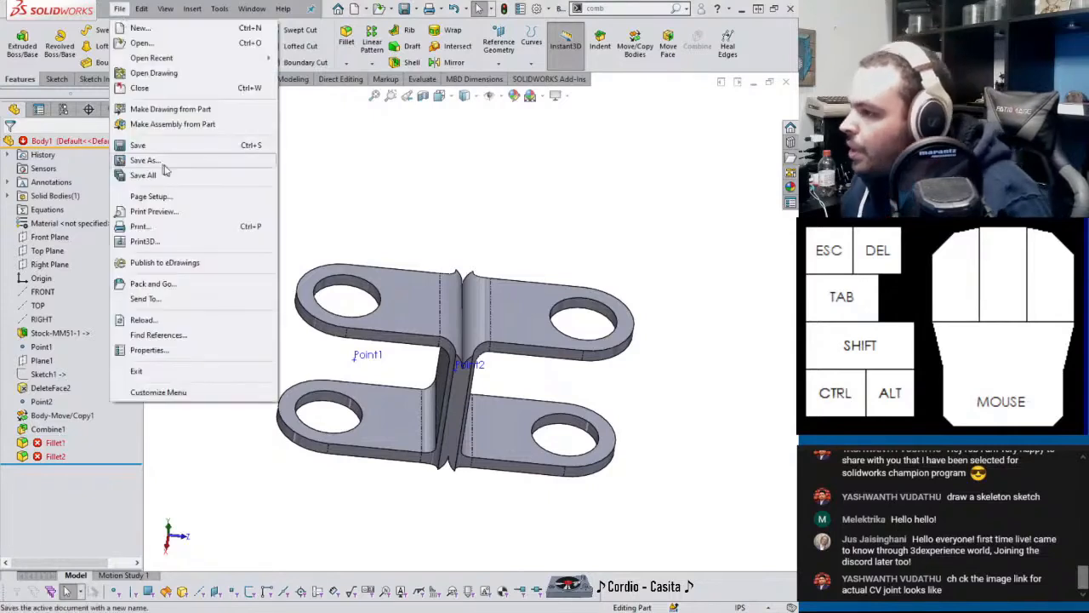
left_click(167, 177)
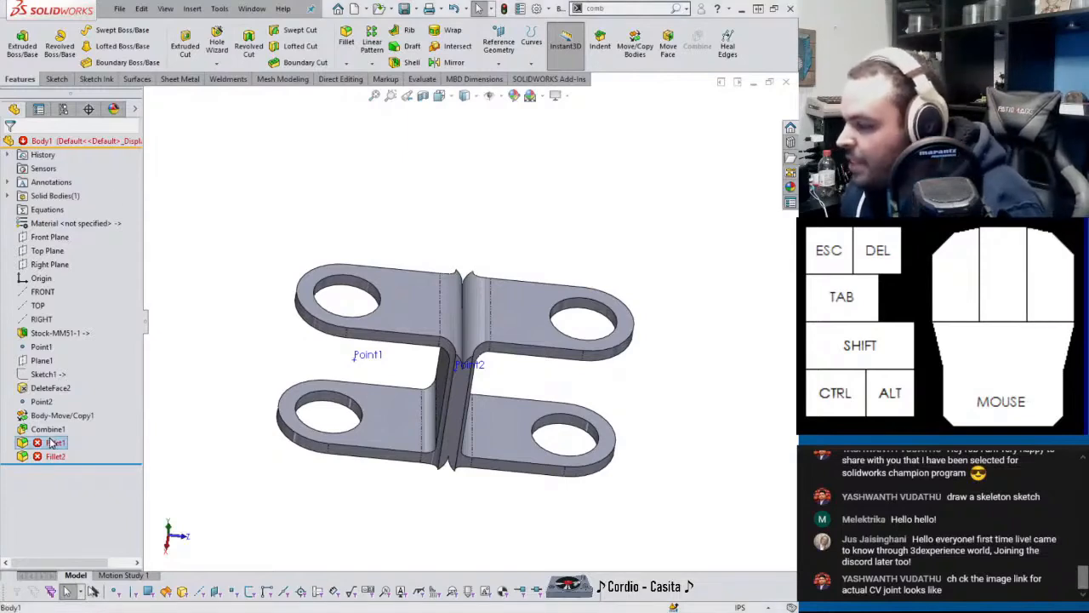
Examine Fillet1 and its parent references in Body1's feature tree, and widen the tree to show full names.
mouse_move(51, 443)
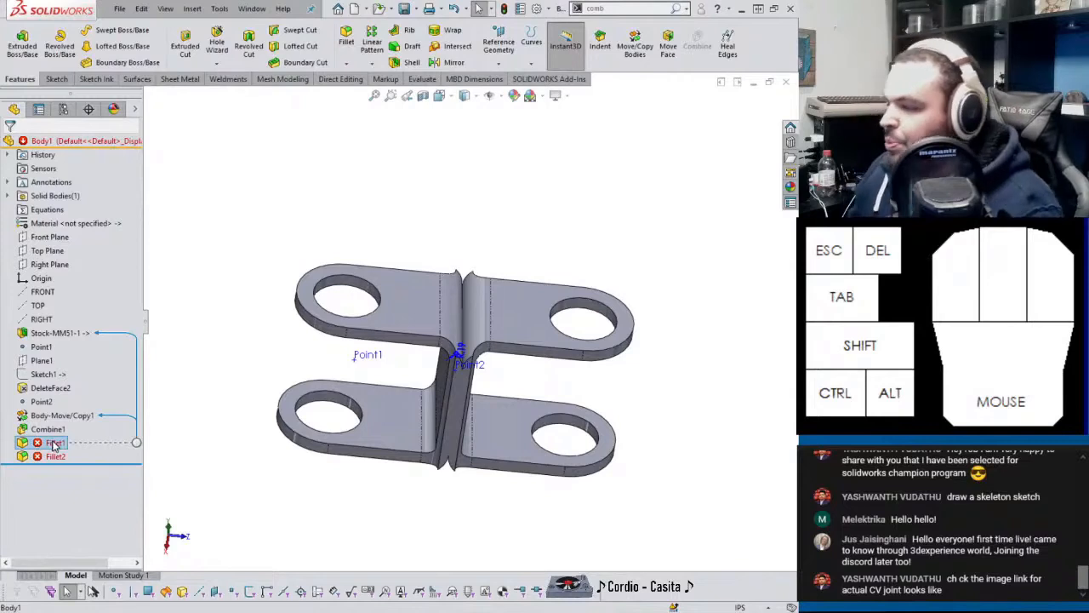
right_click(53, 444)
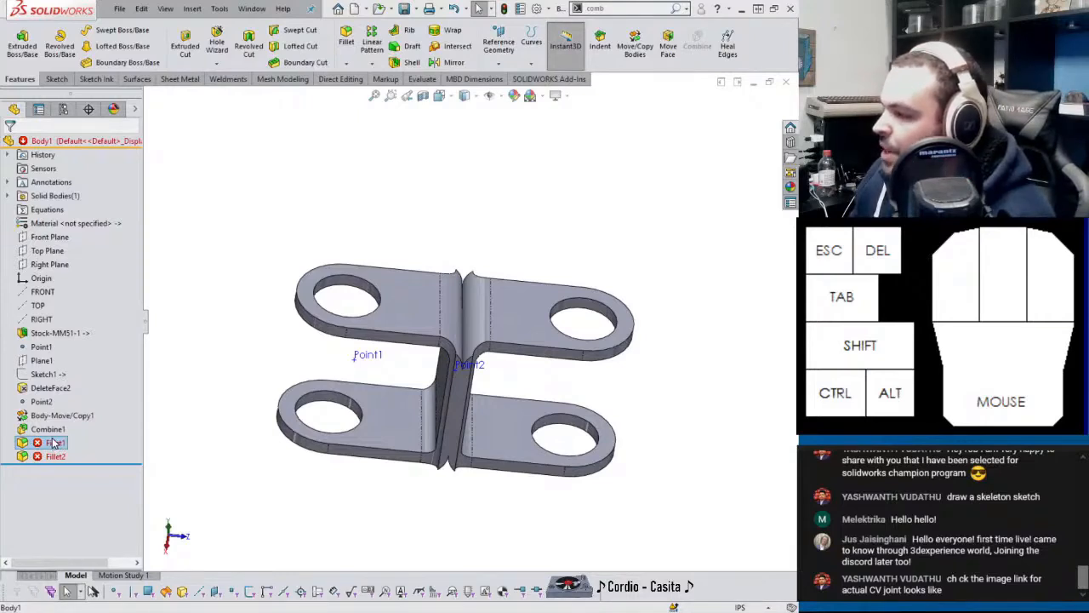
right_click(52, 444)
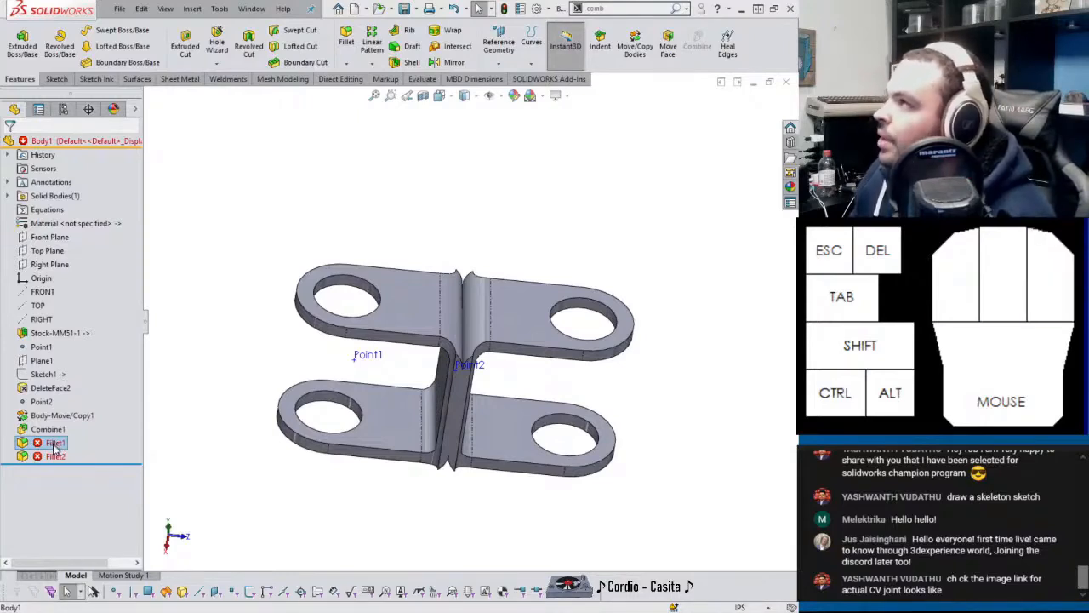
right_click(52, 446)
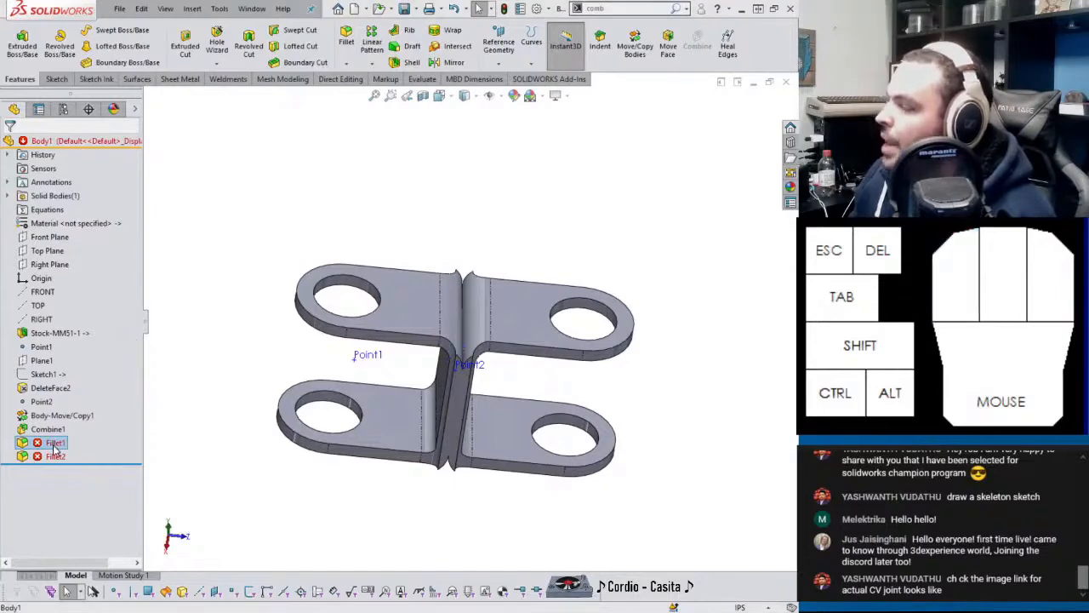
left_click(52, 446)
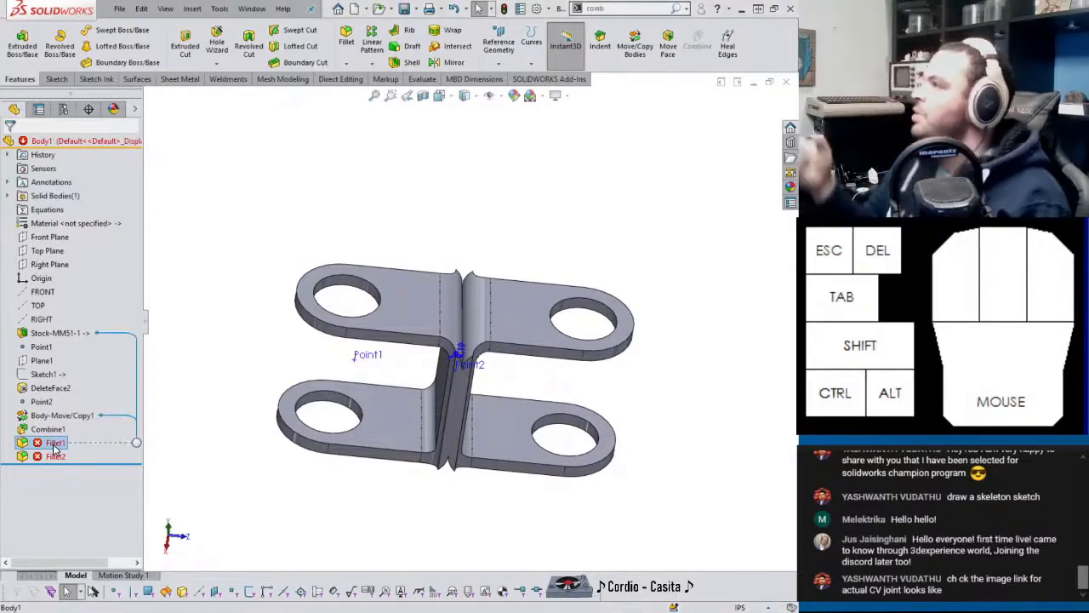
right_click(54, 446)
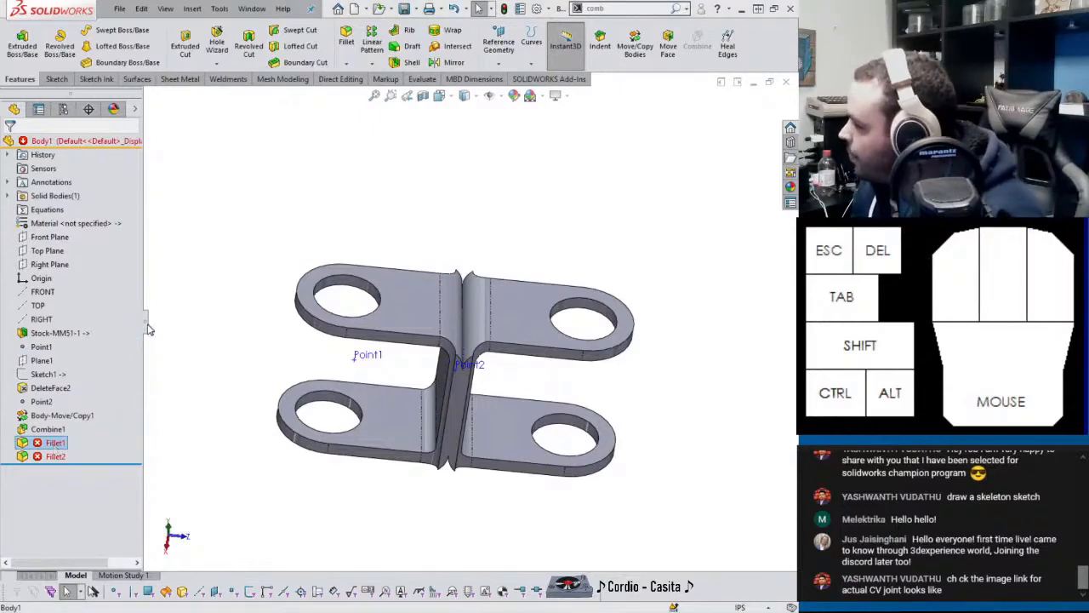
left_click_drag(145, 334, 211, 334)
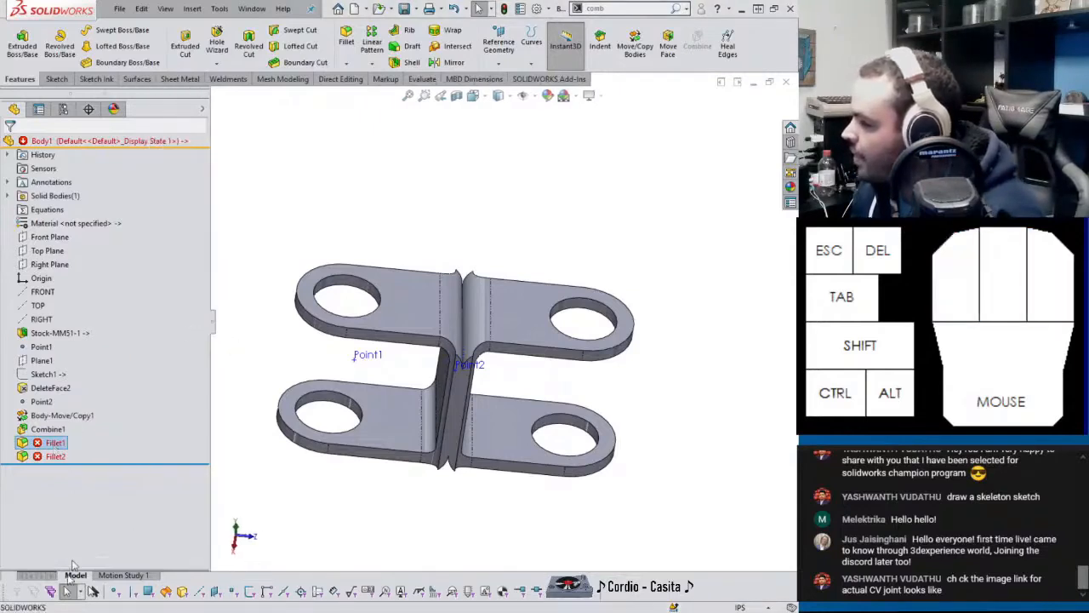
Narrow Body1's feature tree and clear the Fillet1 selection.
right_click(57, 443)
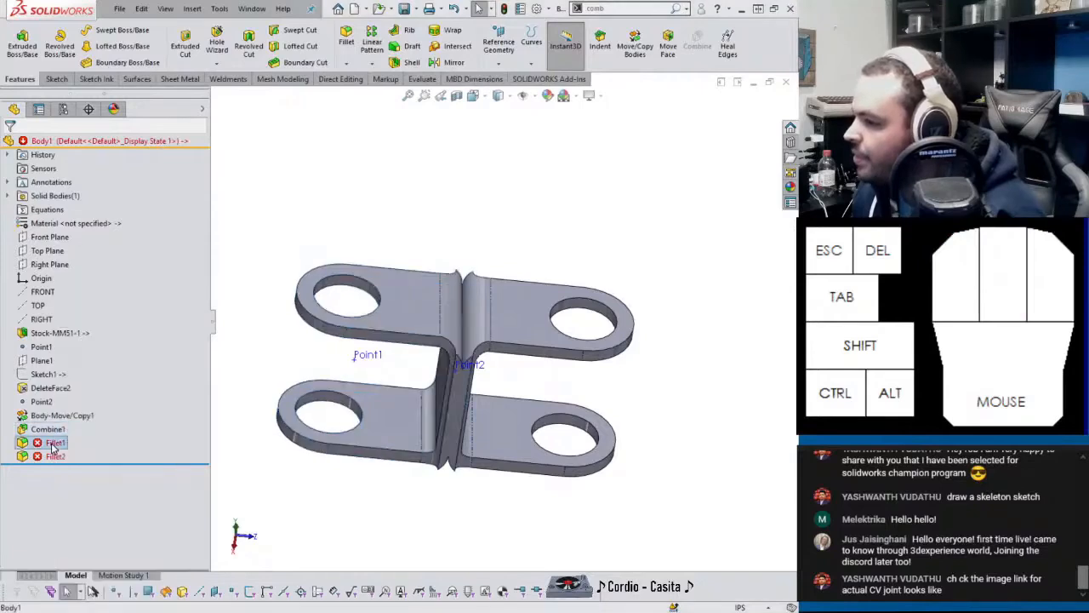
right_click(51, 430)
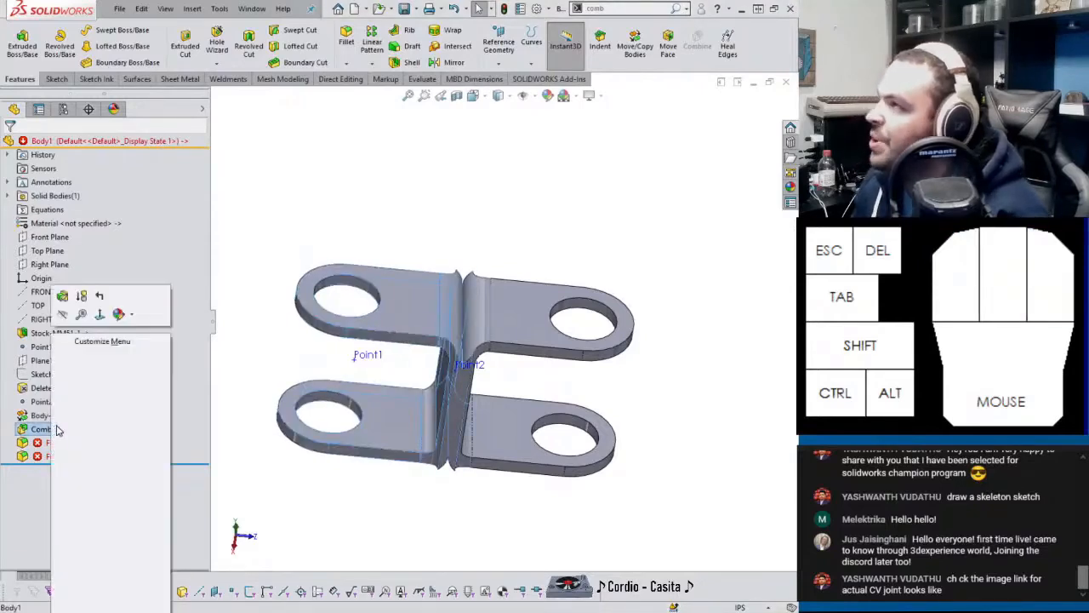
left_click(49, 442)
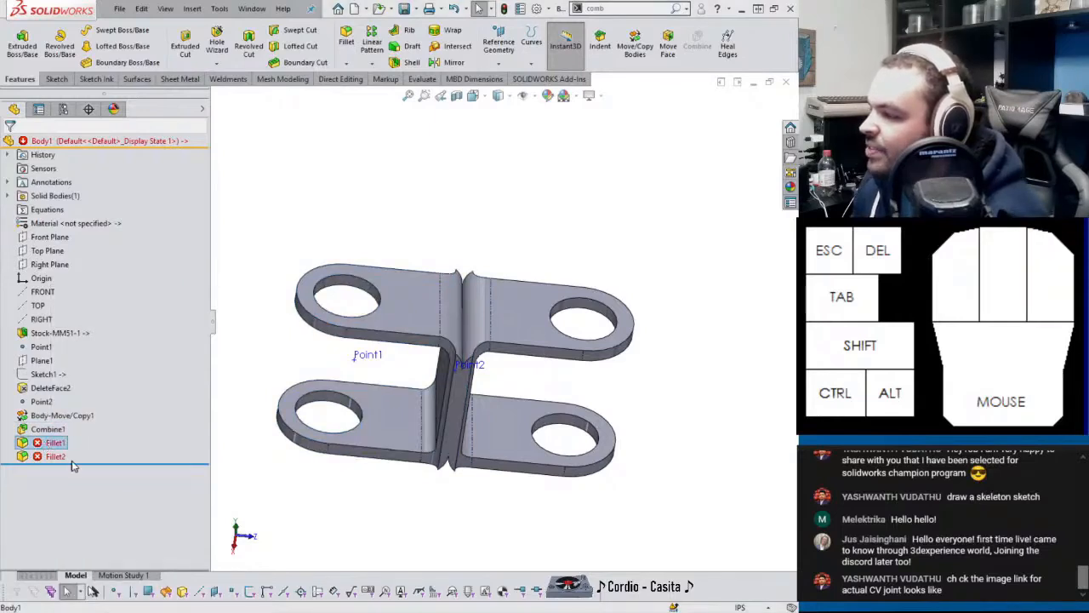
left_click_drag(214, 331, 177, 325)
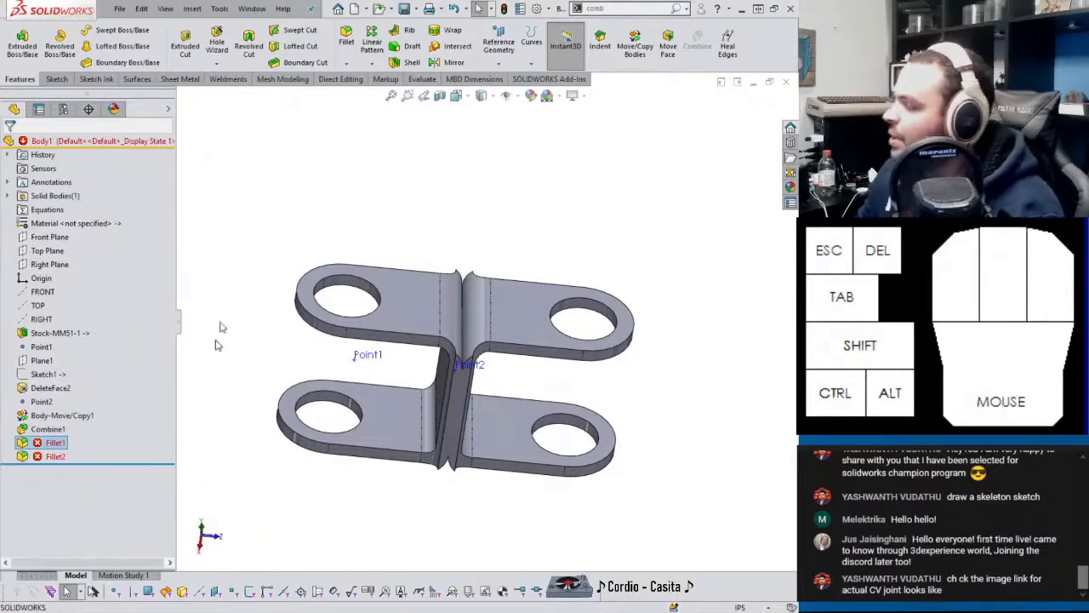
left_click(263, 246)
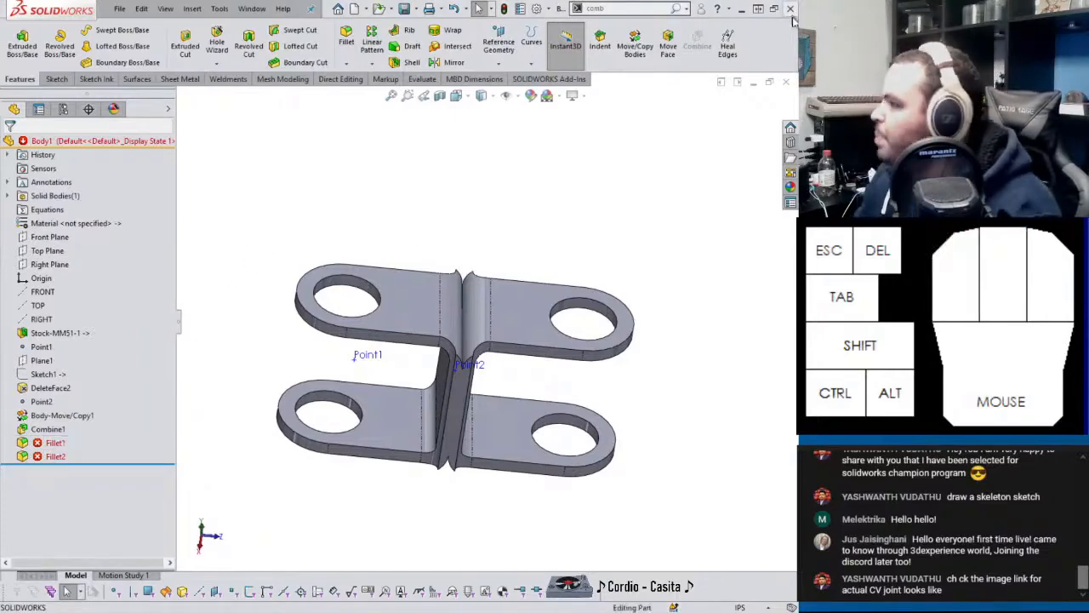
Reduce Body1's window, close the part and reopen it from the middle yoke in the MM51_ASM assembly.
left_click(770, 81)
left_click_drag(644, 97, 528, 70)
scroll(85, 332, "down", 3)
right_click(85, 330)
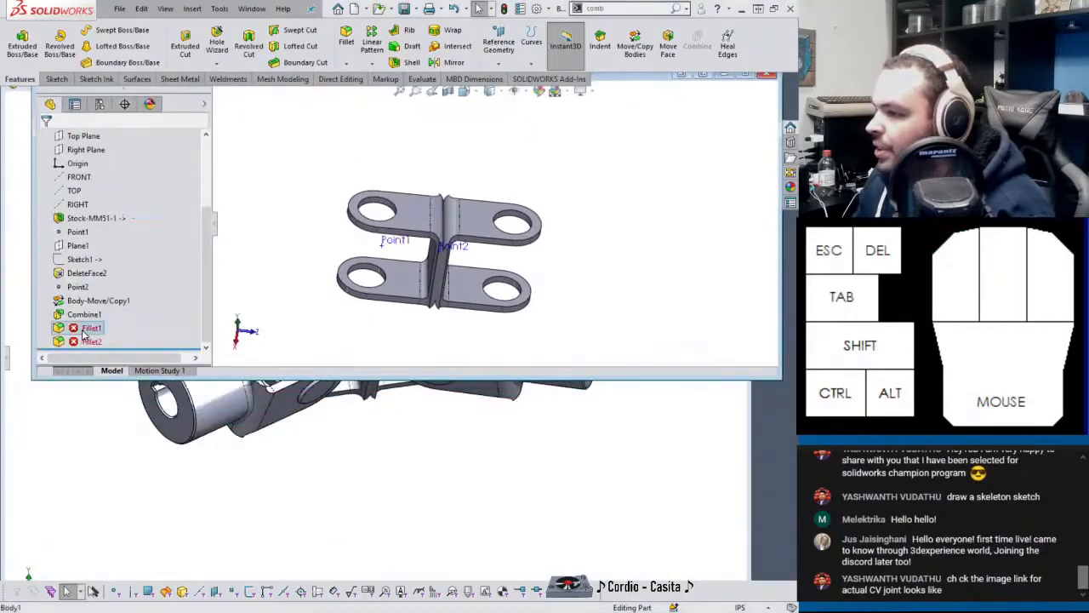
right_click(92, 315)
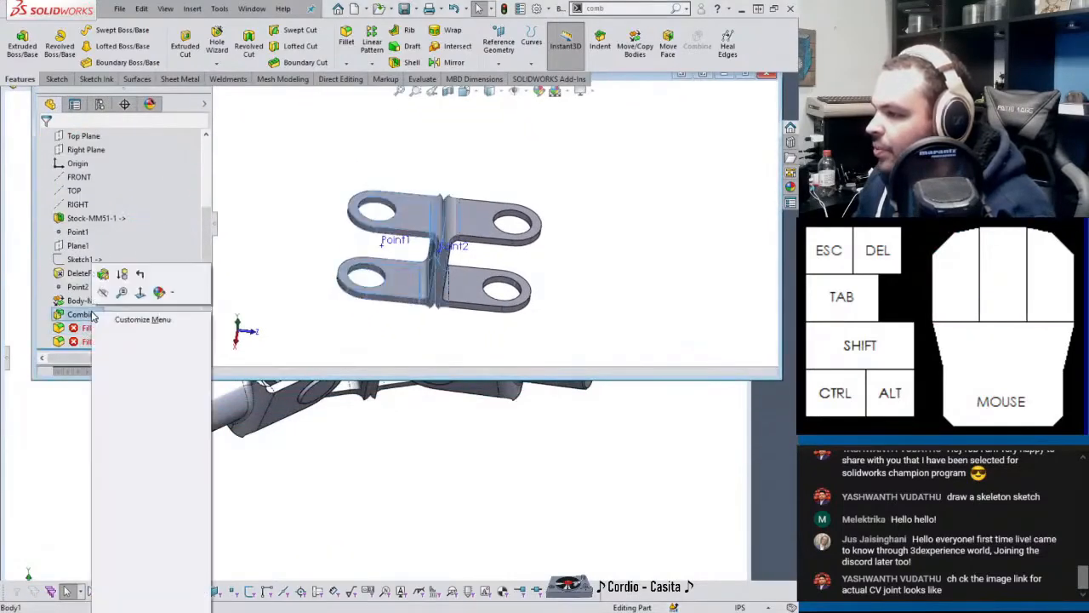
right_click(79, 331)
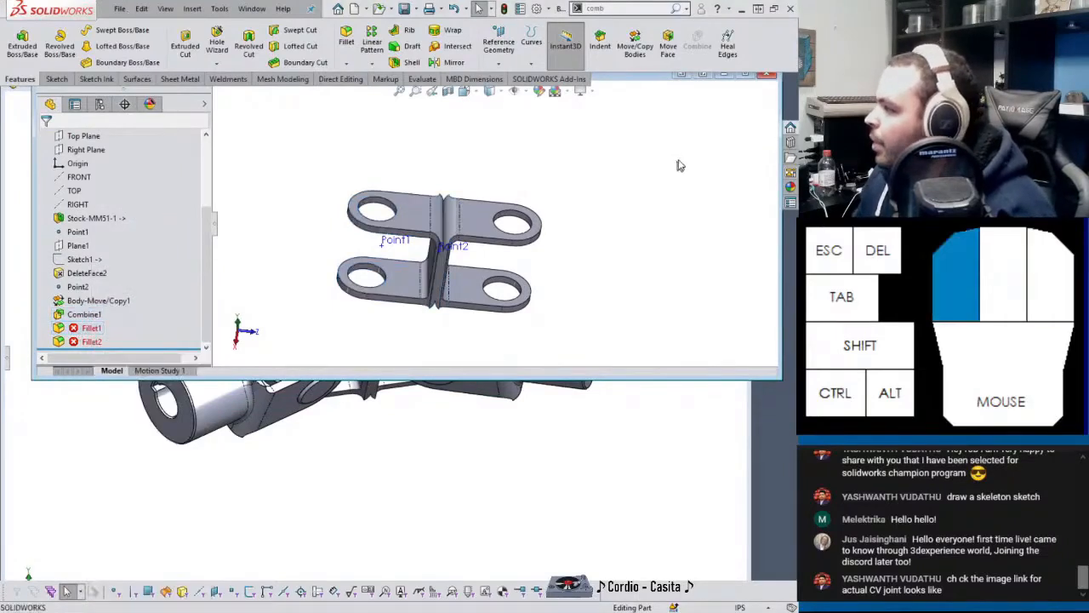
left_click_drag(640, 81, 629, 128)
left_click(757, 122)
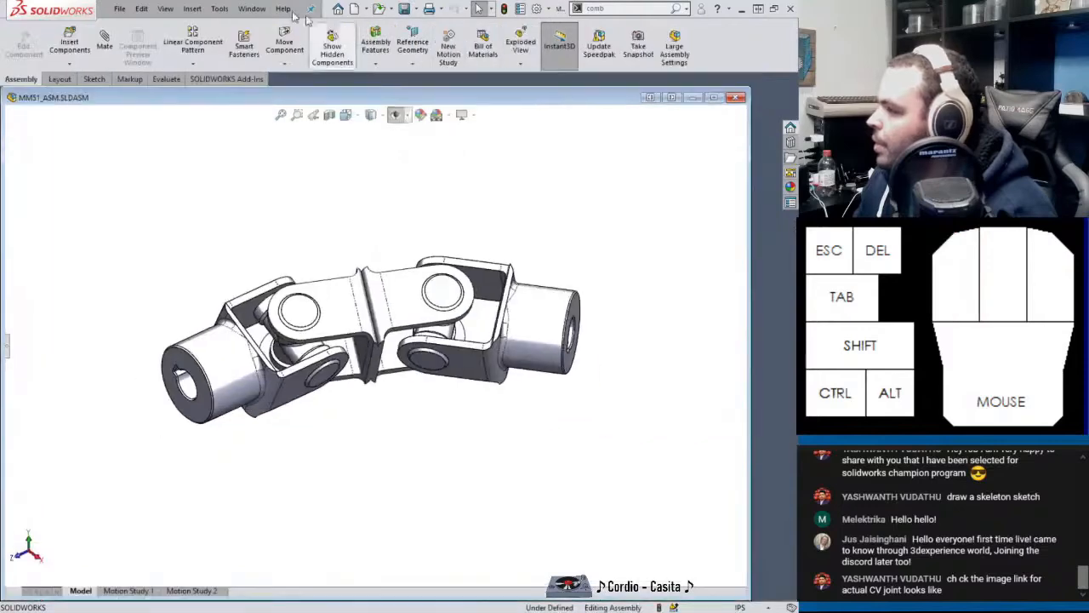
left_click(345, 323)
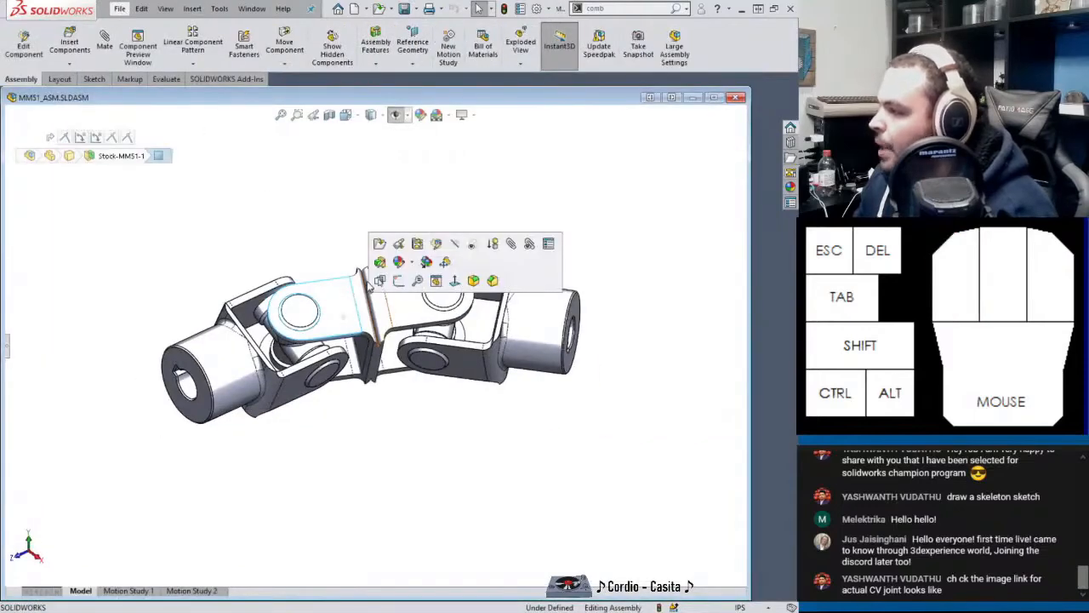
left_click(384, 247)
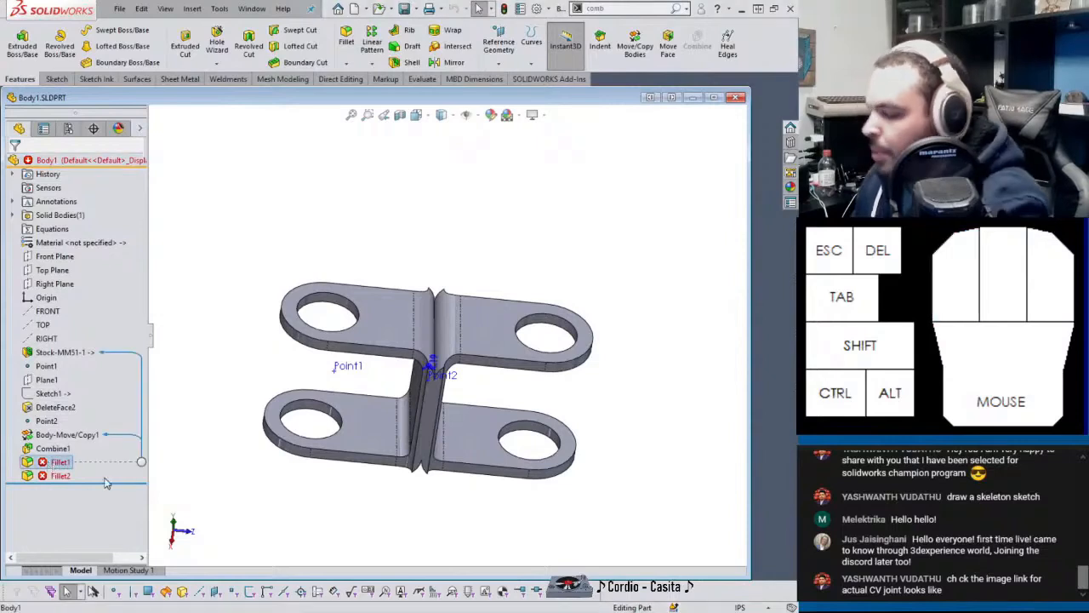
Add a 0.1875 in face fillet between the two facing bend faces on one side of the yoke's middle joint.
left_click(347, 40)
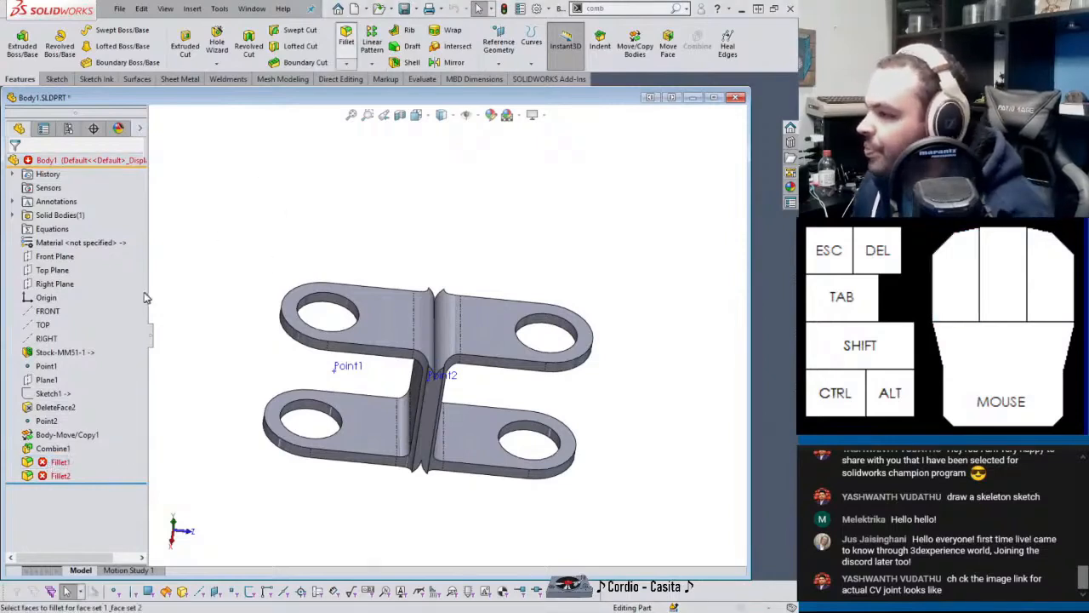
left_click(430, 328)
right_click(436, 333)
left_click(448, 333)
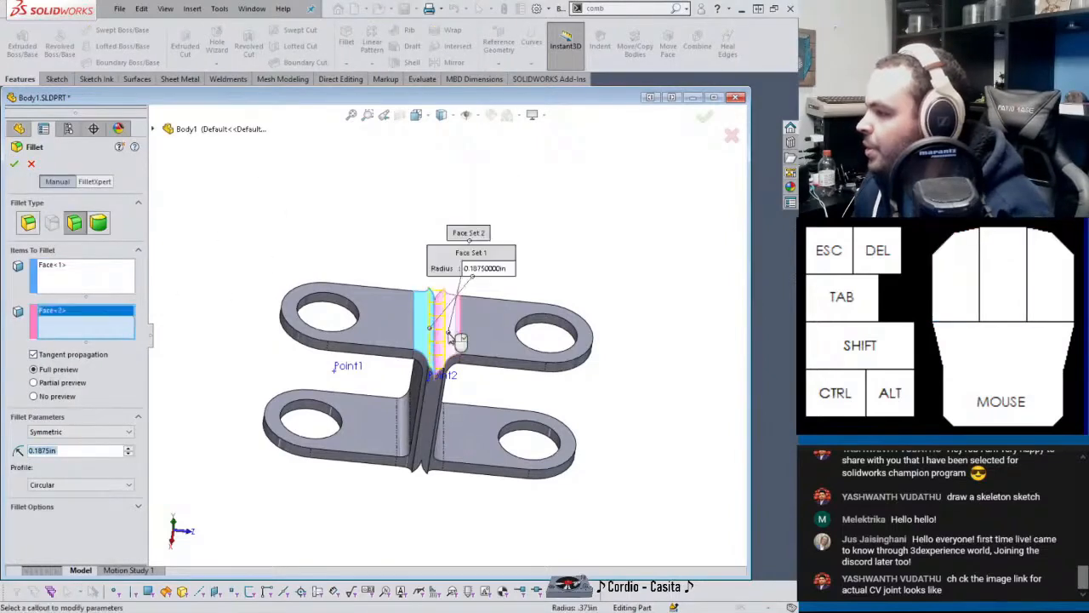
key("Return")
Add a matching 0.1875 in face fillet between the two bend faces on the opposite side of the yoke.
middle_click_drag(459, 340, 486, 510)
key("Return")
left_click(357, 393)
right_click(357, 393)
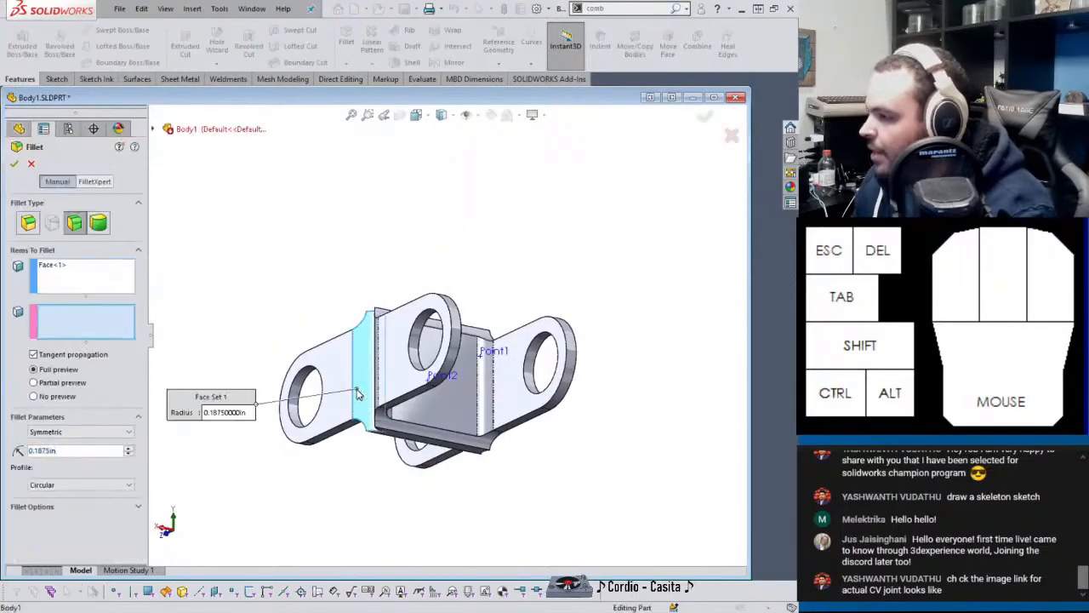
middle_click_drag(357, 394, 462, 400)
right_click(459, 393)
left_click(458, 362)
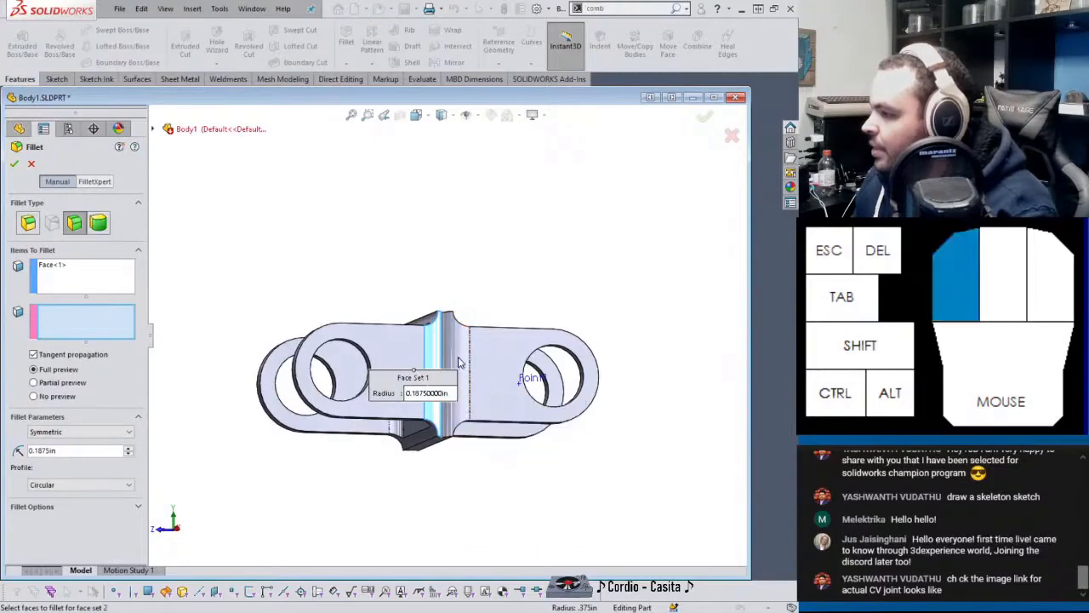
key("Return")
middle_click_drag(443, 375, 223, 383)
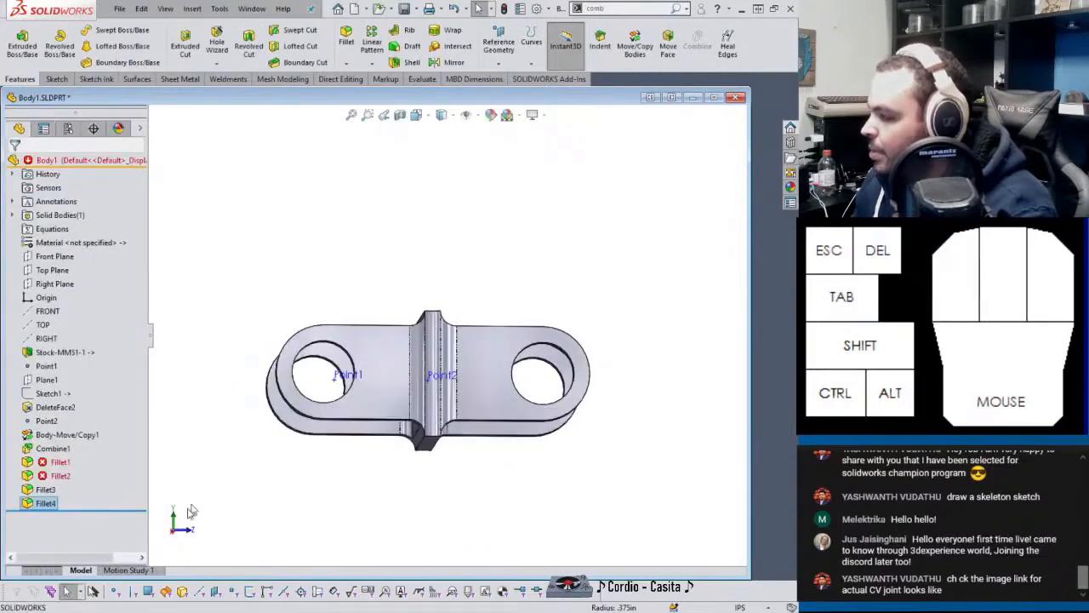
Delete the failed Fillet2 and Fillet1 features from Body1 and save the part.
left_click(61, 478)
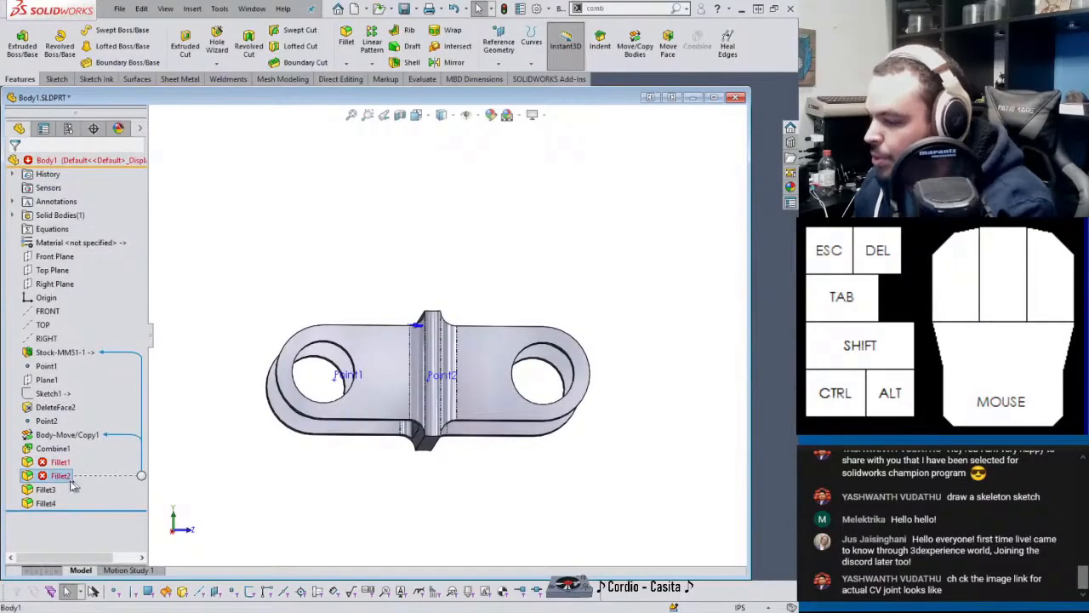
key("Delete")
key("Return")
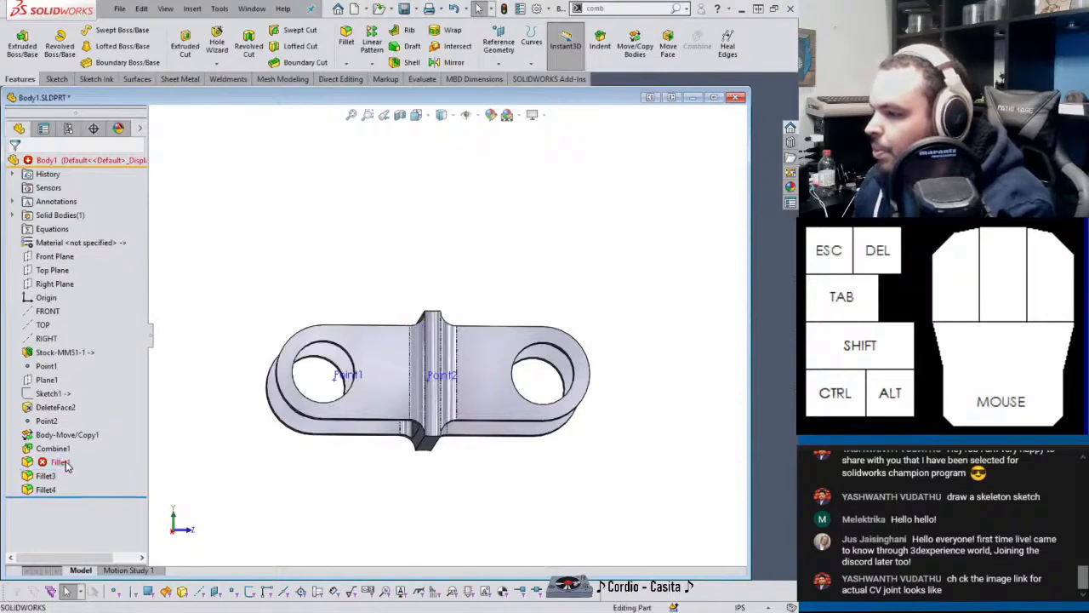
left_click(63, 465)
left_click(58, 462)
key("Delete")
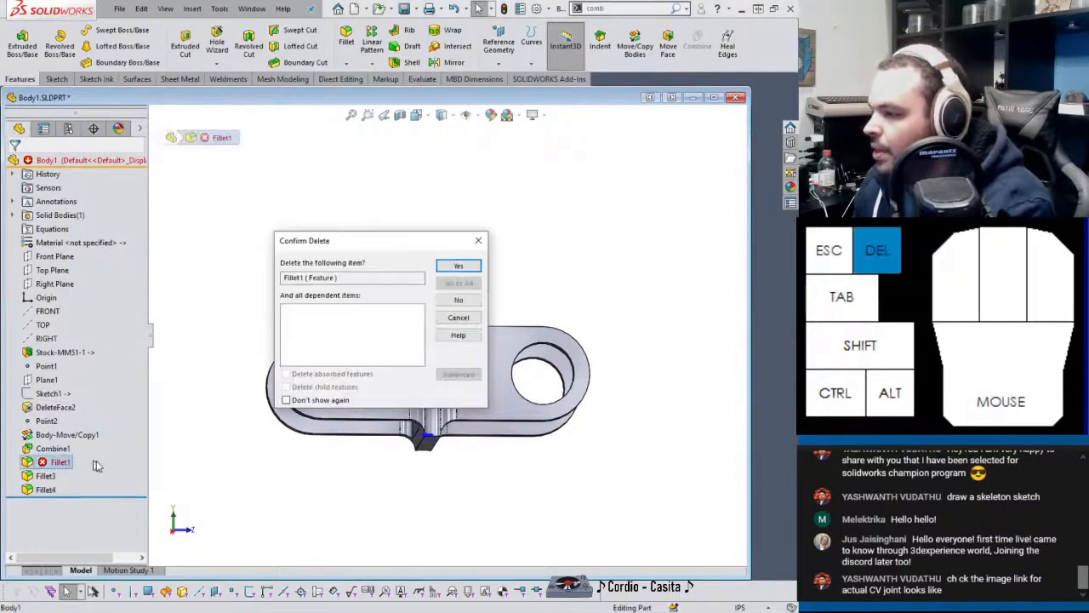
key("Return")
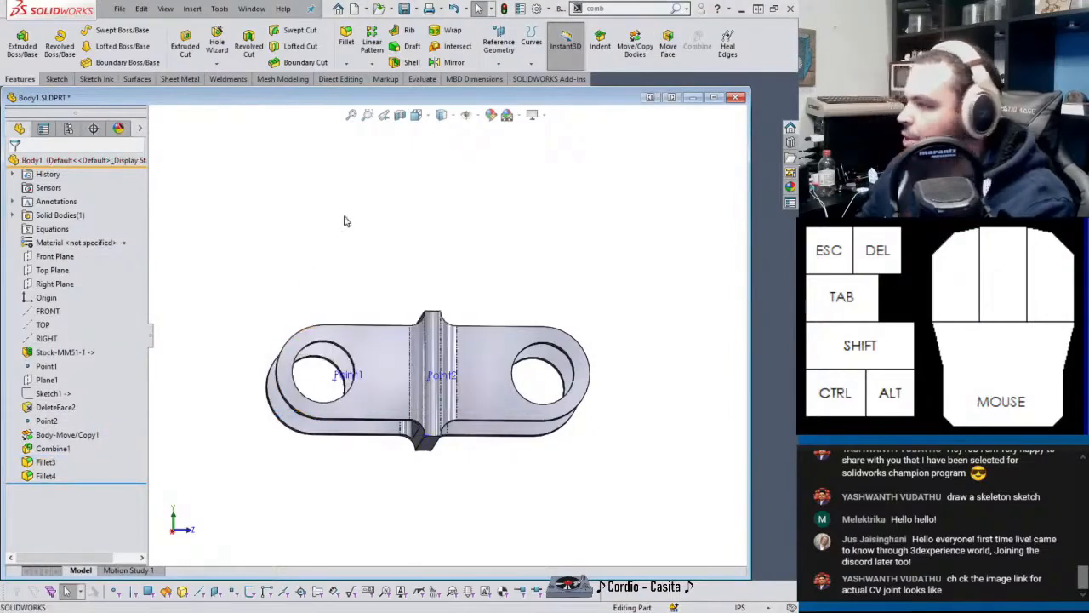
key("ctrl+s")
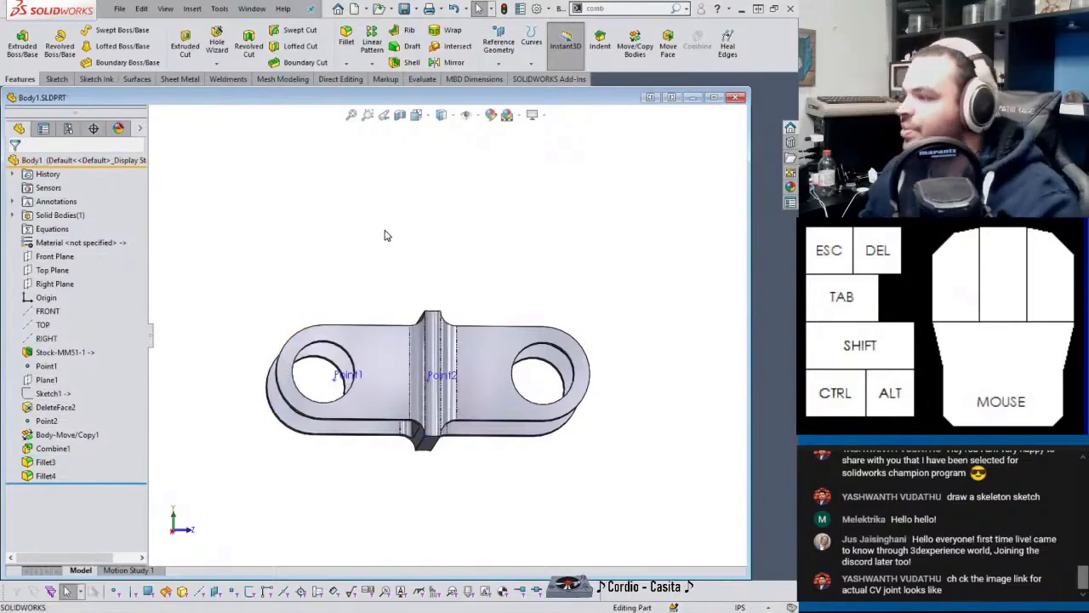
Return to Motion Study 2 of MM51_ASM, accept its Motion Analysis properties and recalculate the study with the feature tree hidden.
key("ctrl+Tab")
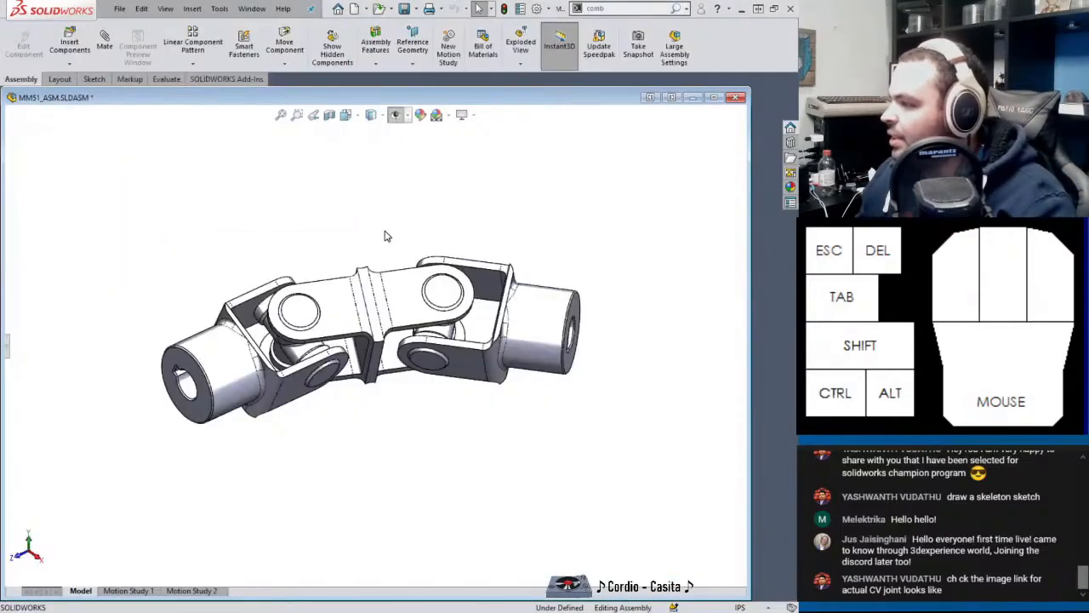
left_click(192, 591)
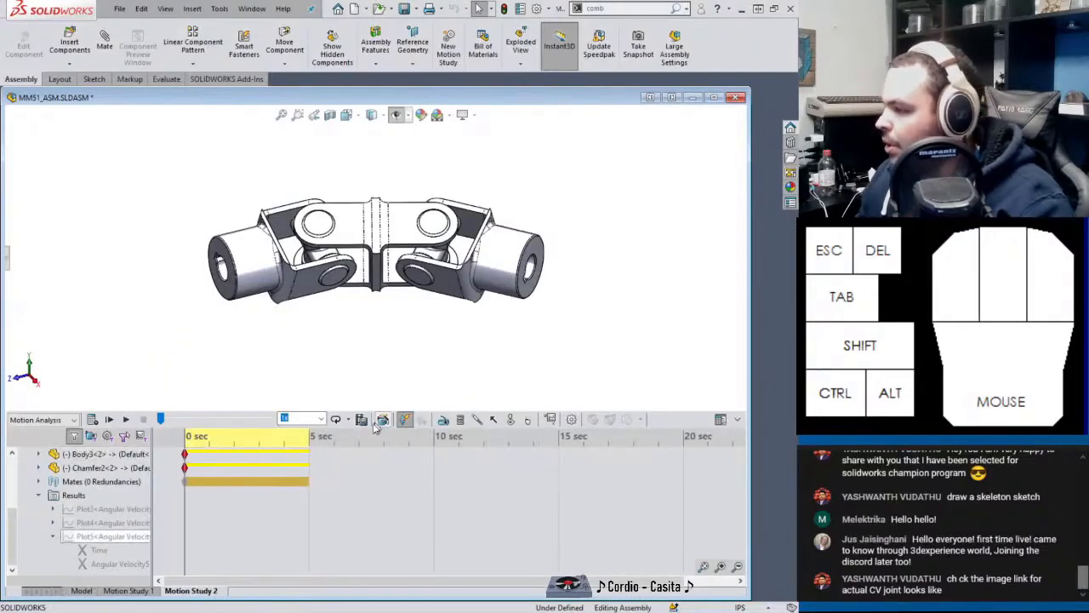
left_click(571, 419)
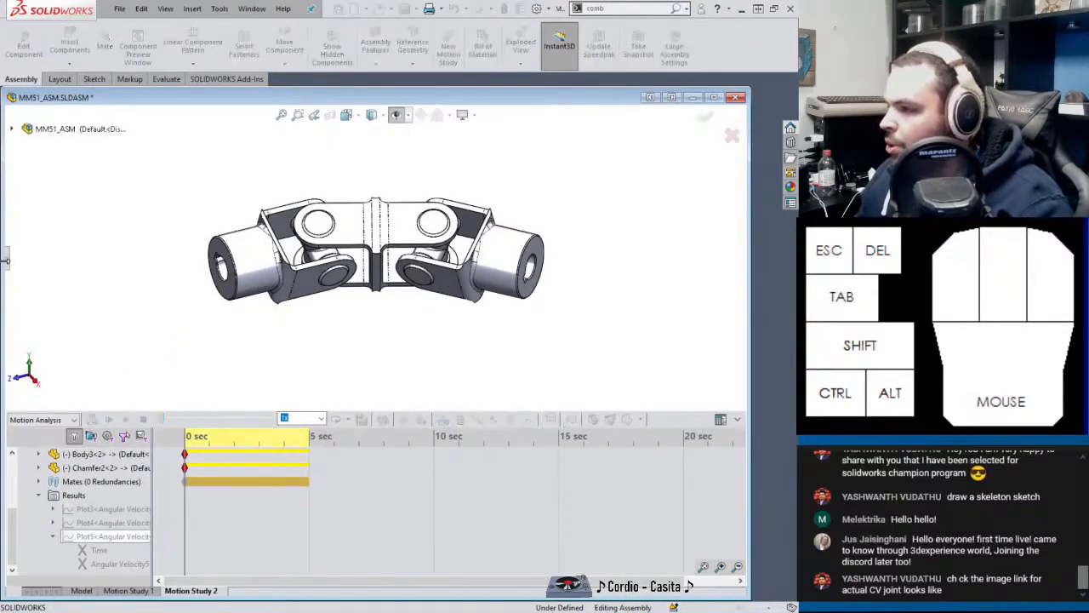
left_click(28, 253)
left_click_drag(28, 253, 4, 244)
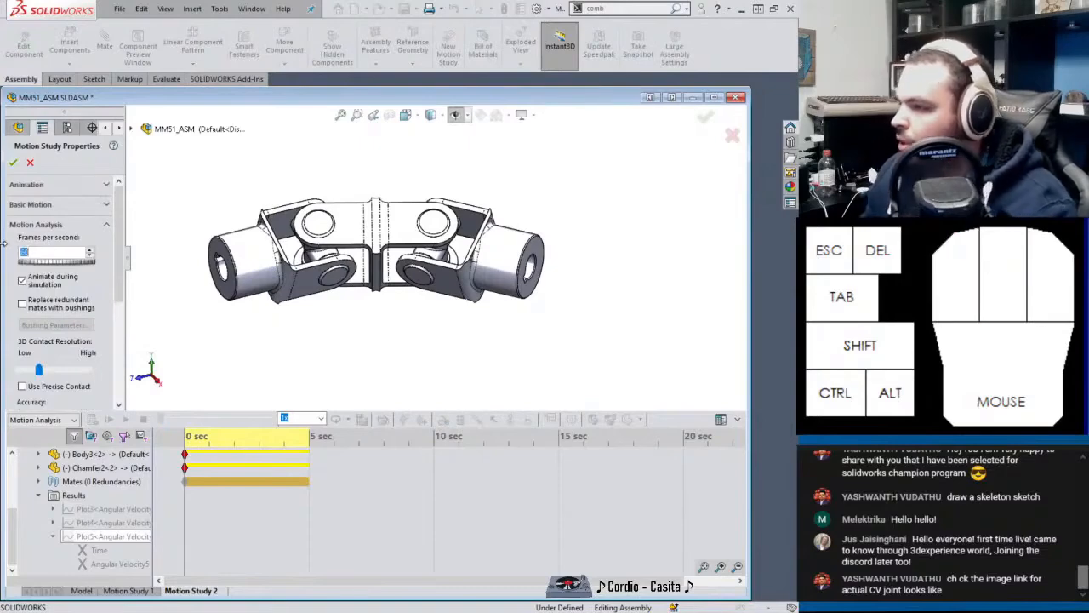
left_click(15, 164)
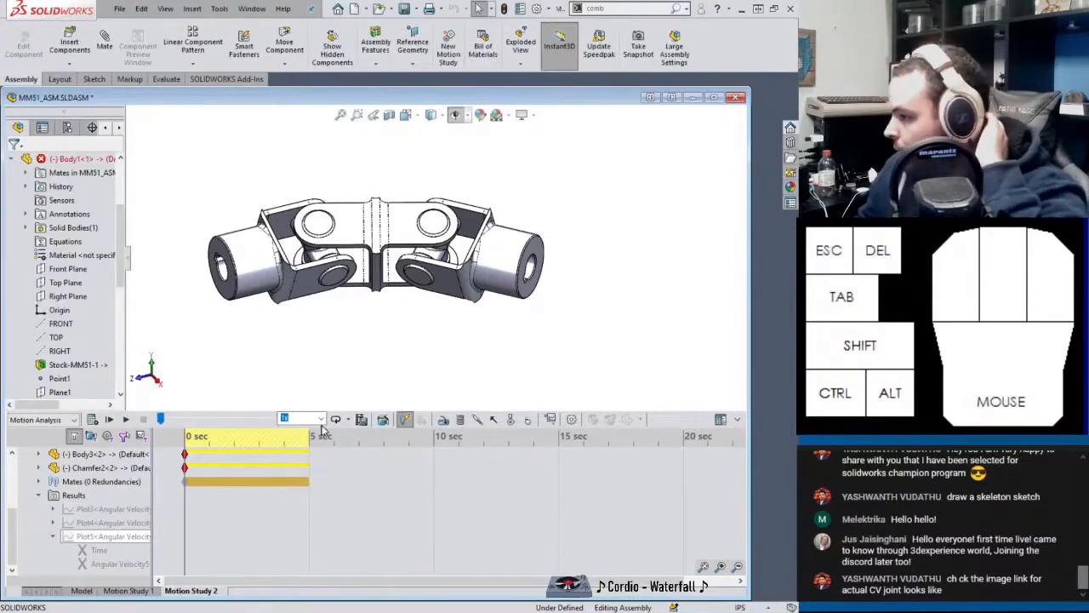
left_click(92, 418)
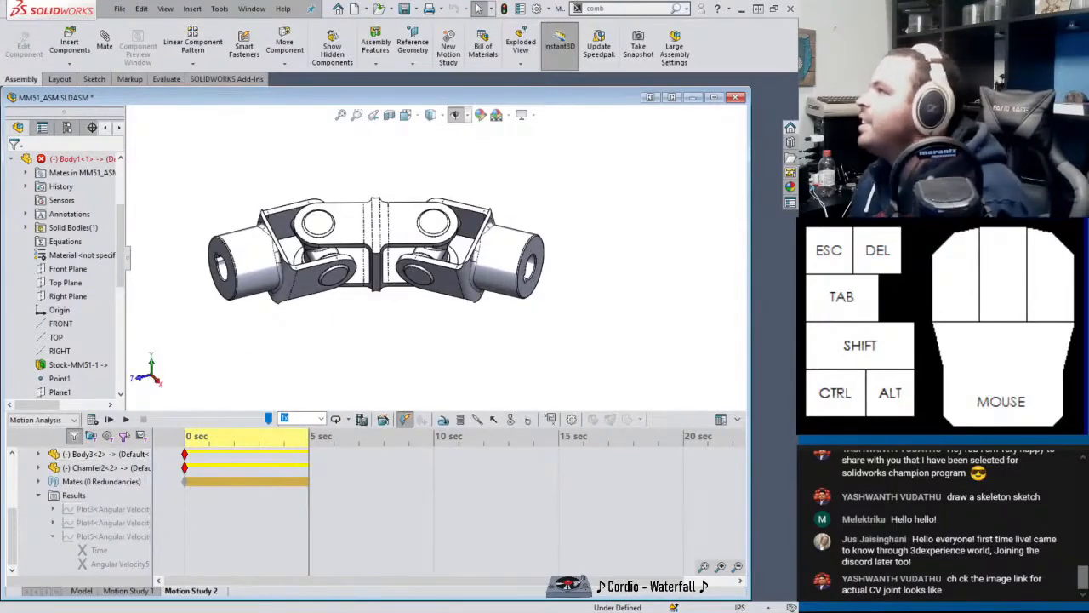
left_click(128, 257)
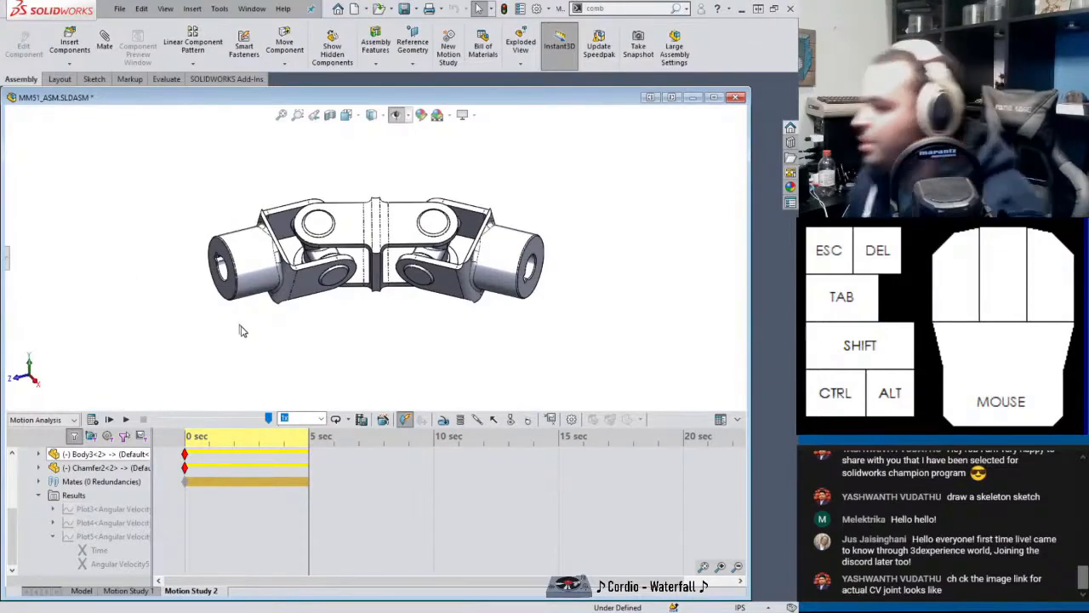
Export the entire animation as MM51_ASM.mp4 in the 481 - MOVEMENT 50 folder at 60 frames per second with a 1:1 aspect ratio.
left_click(362, 419)
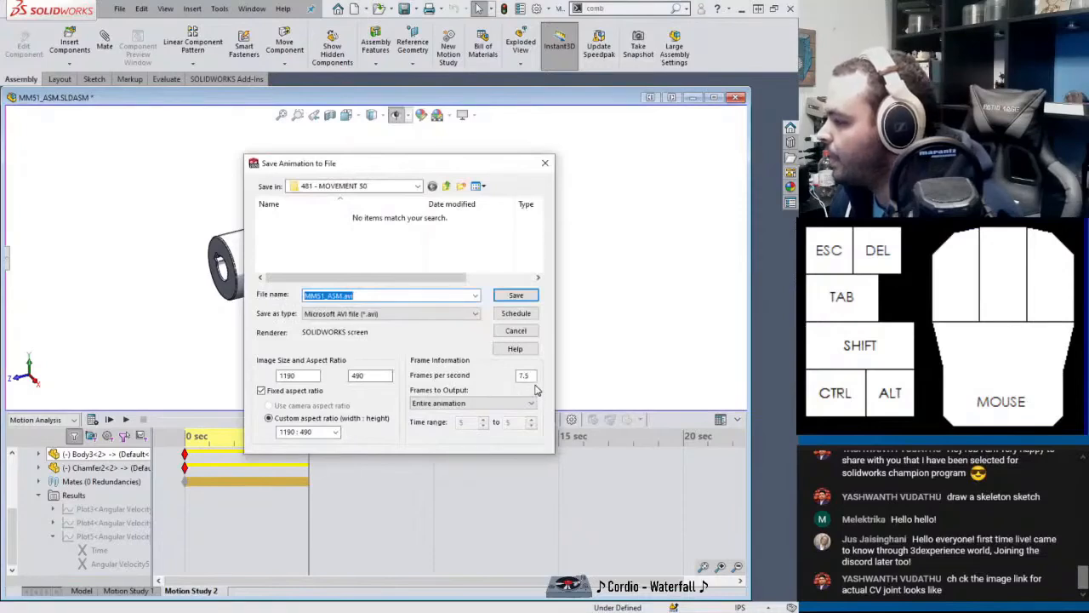
double_click(526, 375)
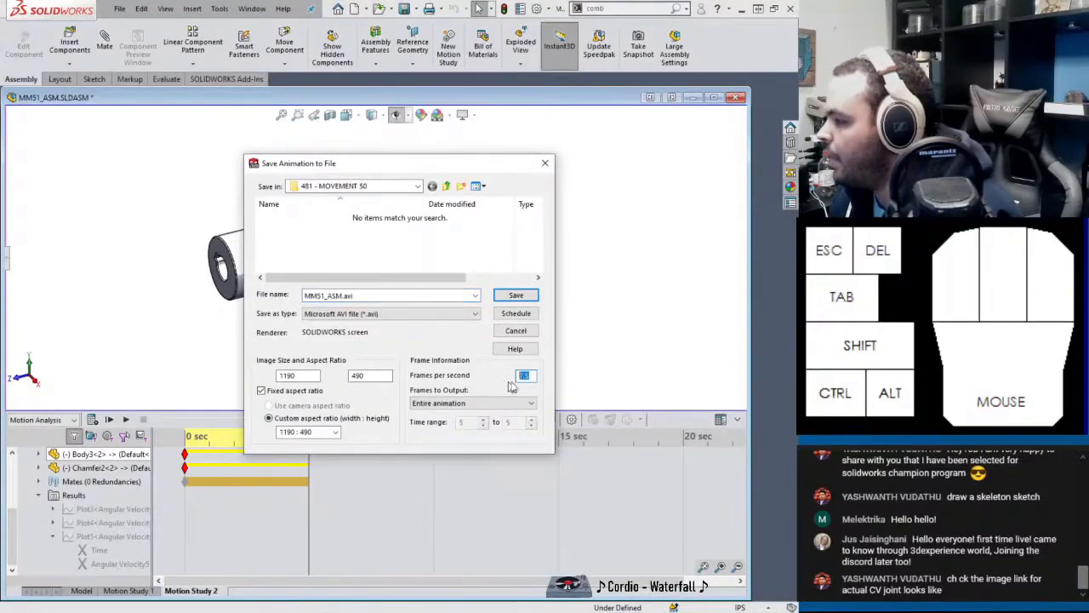
type("60")
left_click(443, 314)
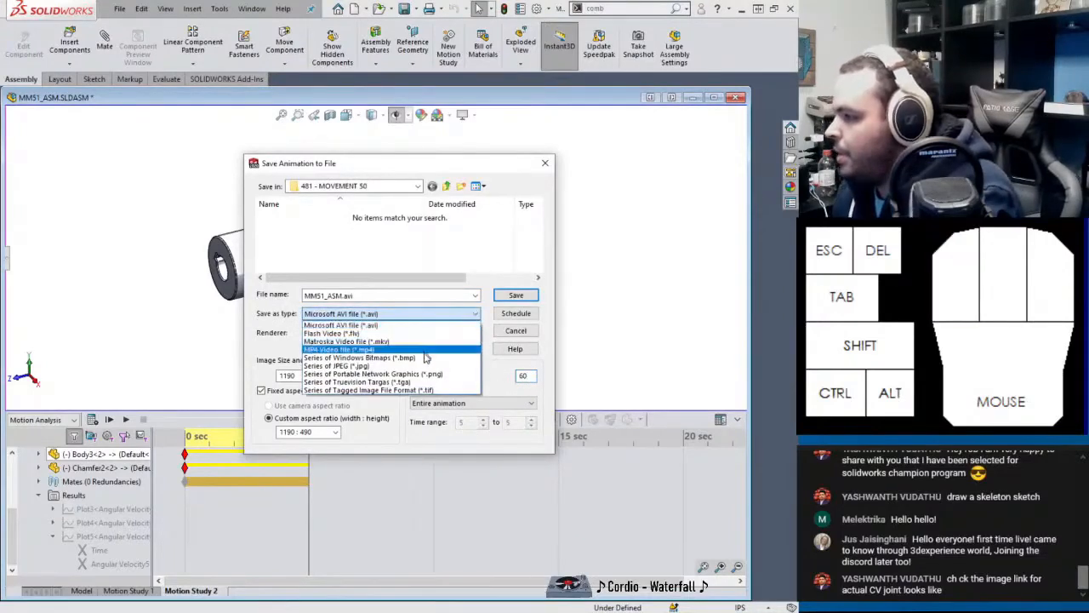
left_click(421, 349)
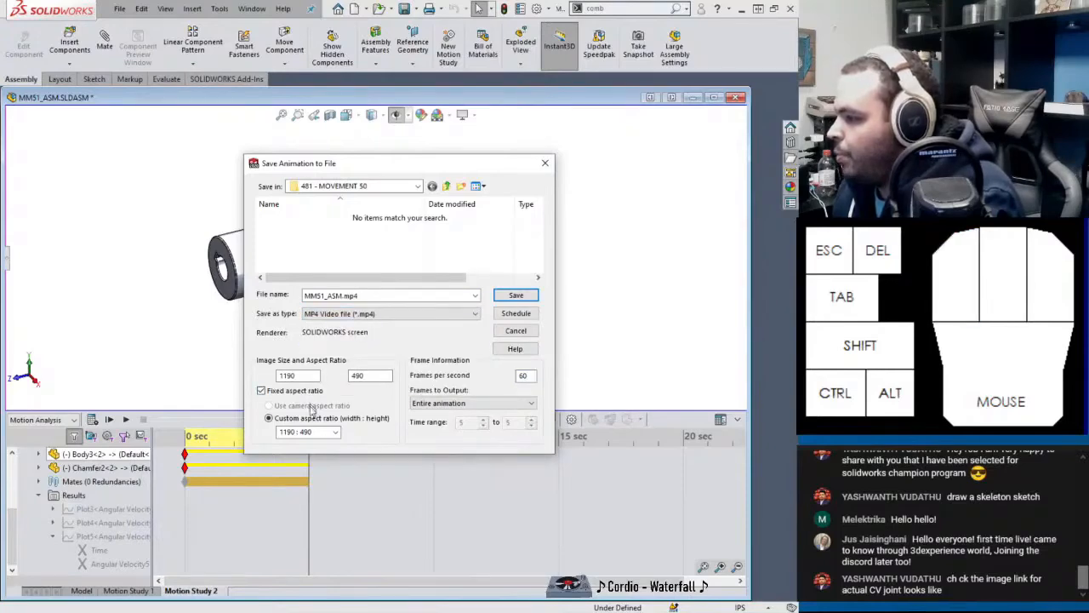
left_click(308, 431)
left_click(298, 449)
left_click_drag(371, 168, 344, 153)
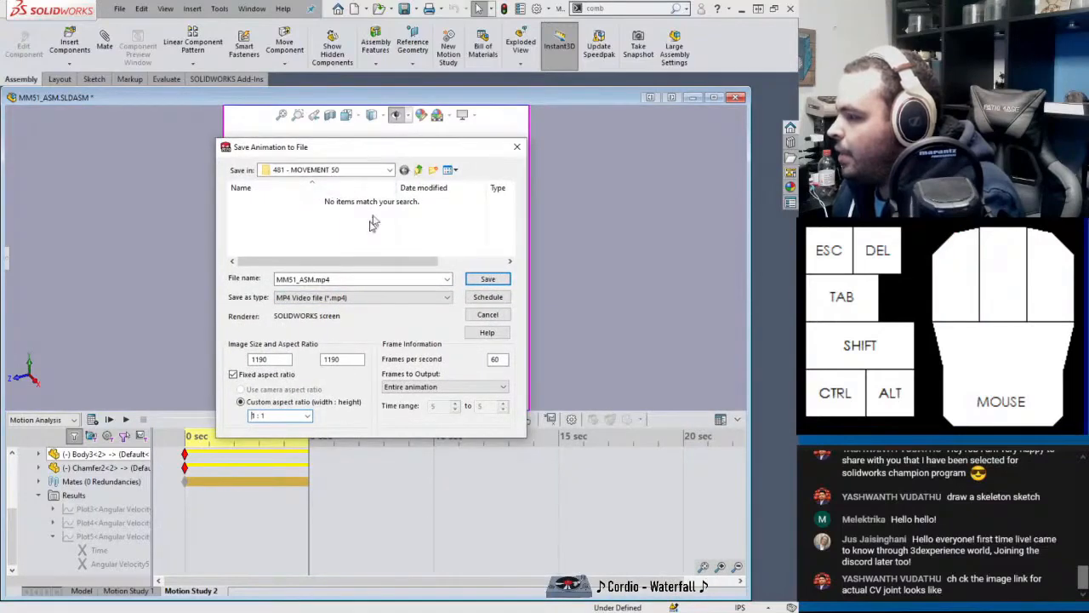
left_click(485, 280)
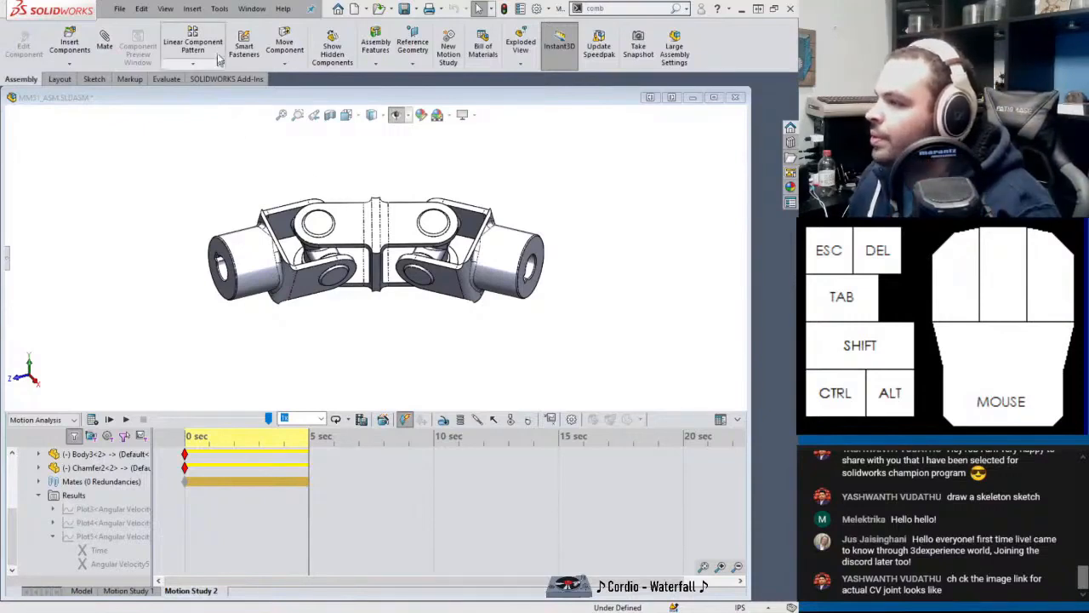
Open the exported MM51_ASM.mp4 from the 481 - MOVEMENT 50 folder in VLC media player and play it from the playlist.
left_click(252, 10)
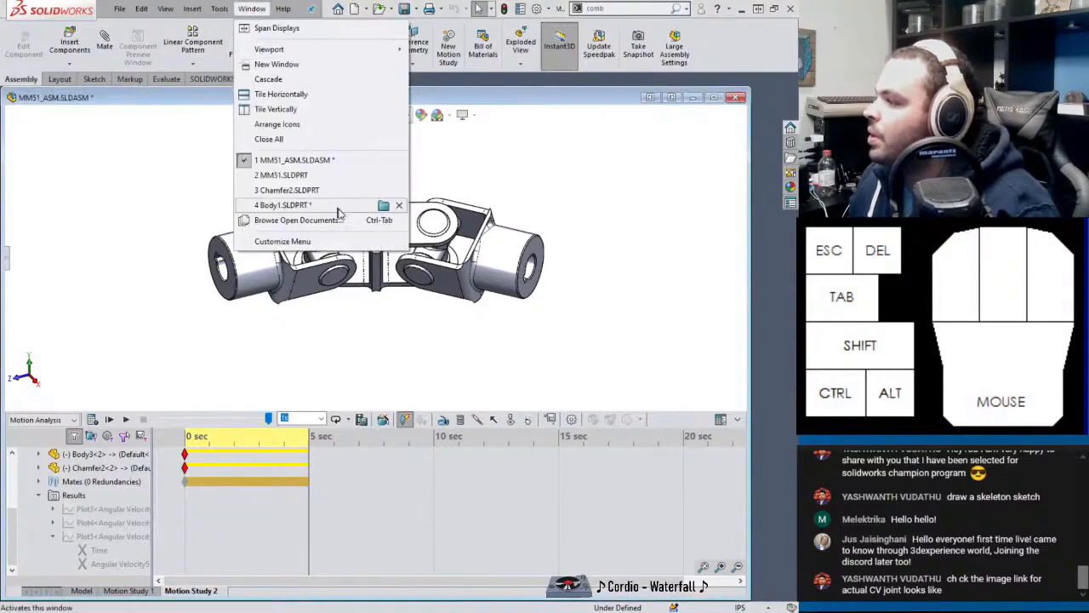
left_click(381, 162)
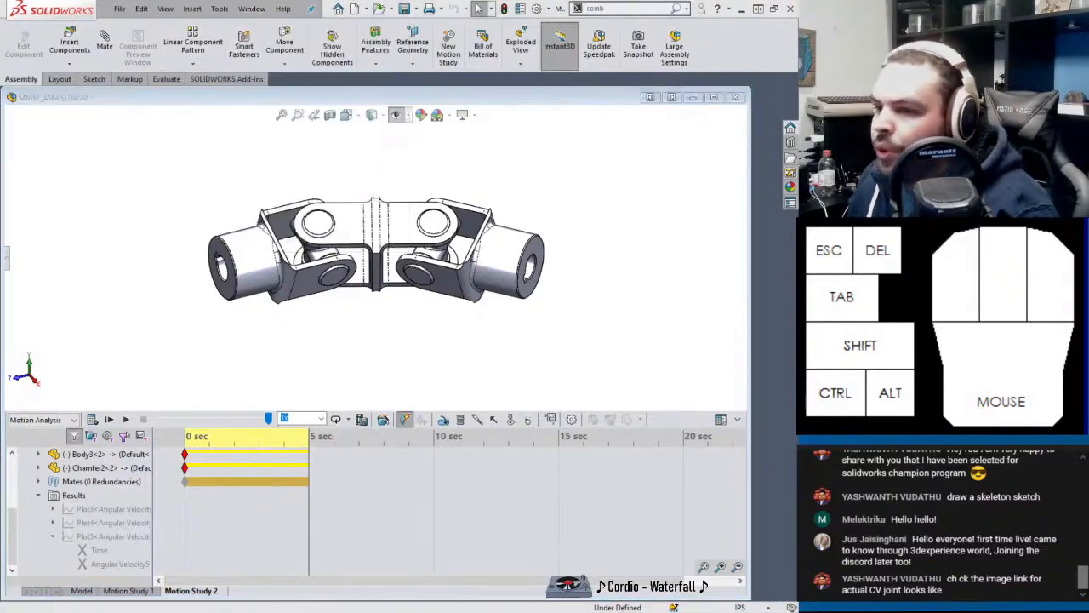
left_click(14, 194)
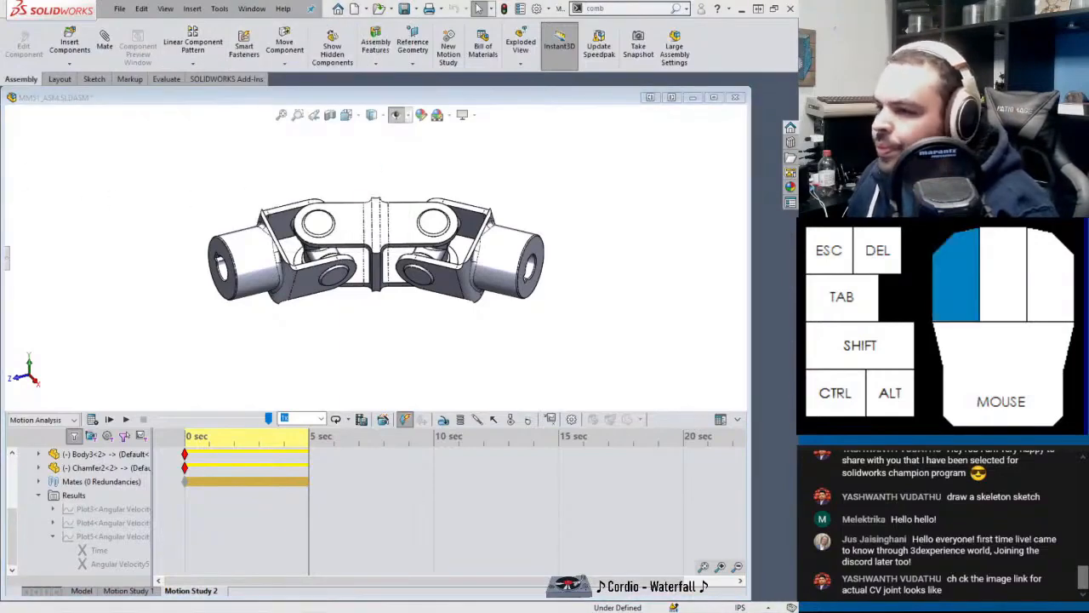
left_click_drag(400, 238, 509, 127)
left_click(300, 228)
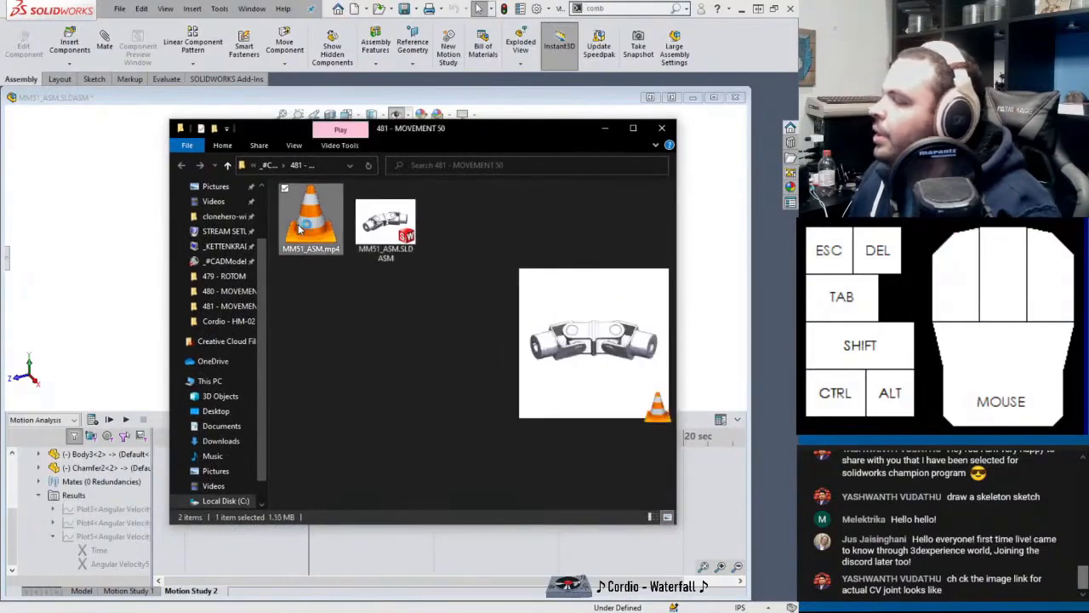
double_click(306, 223)
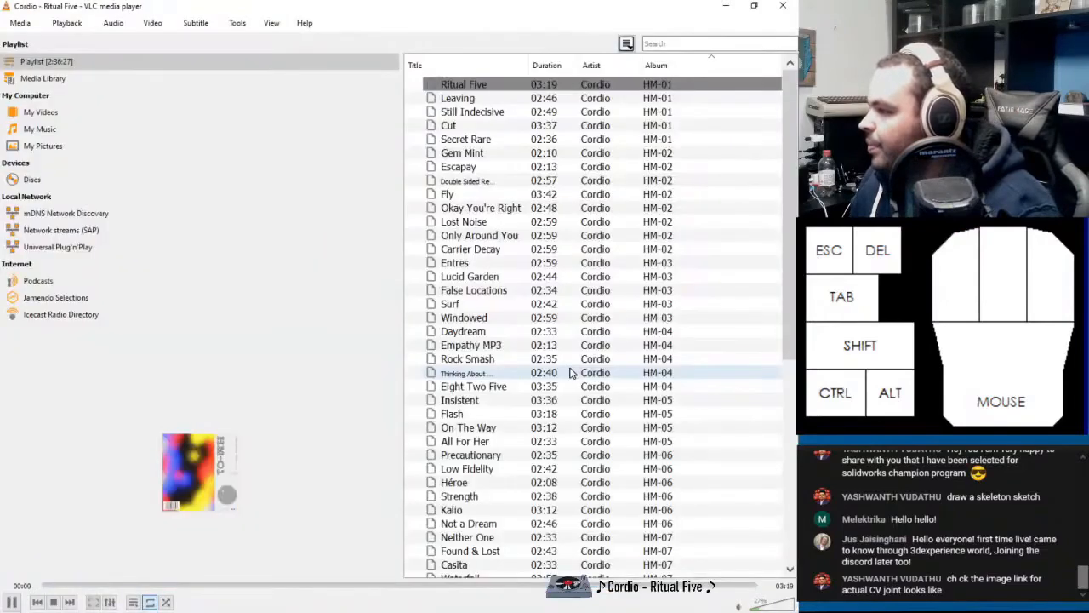
scroll(570, 373, "down", 8)
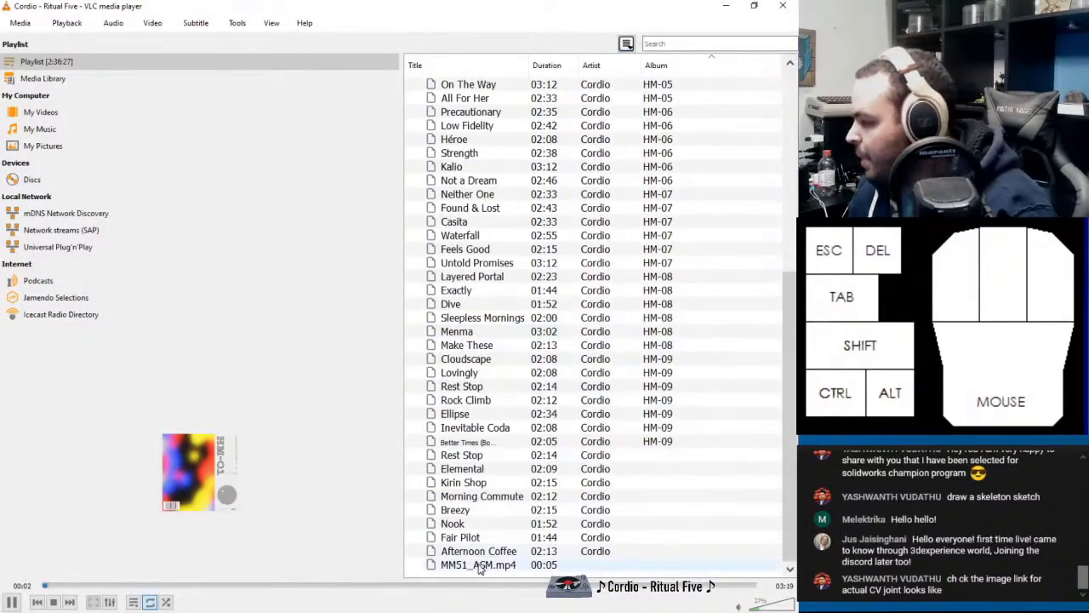
double_click(479, 565)
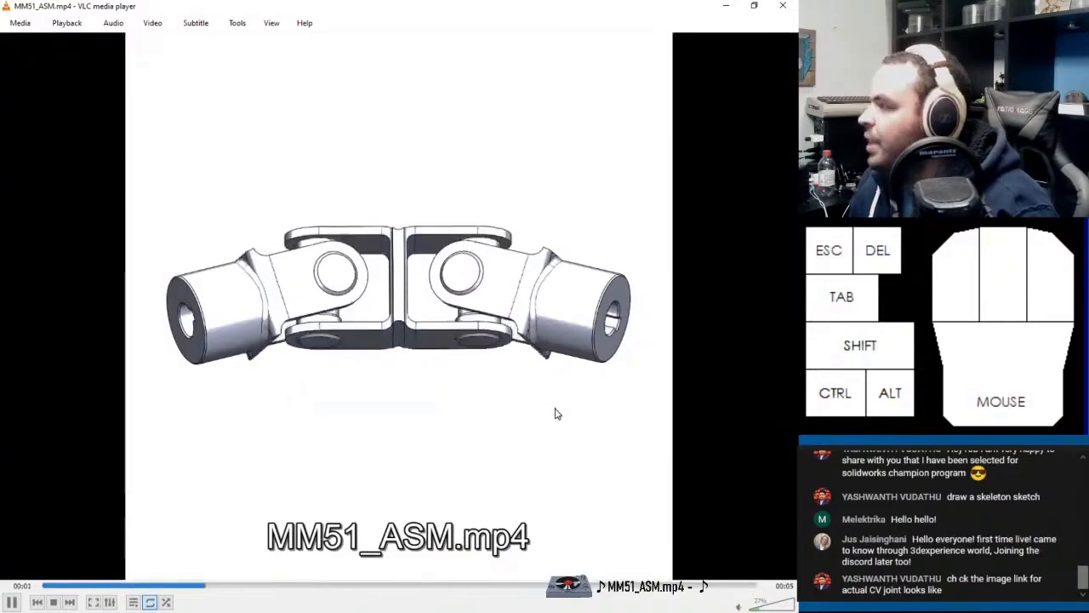